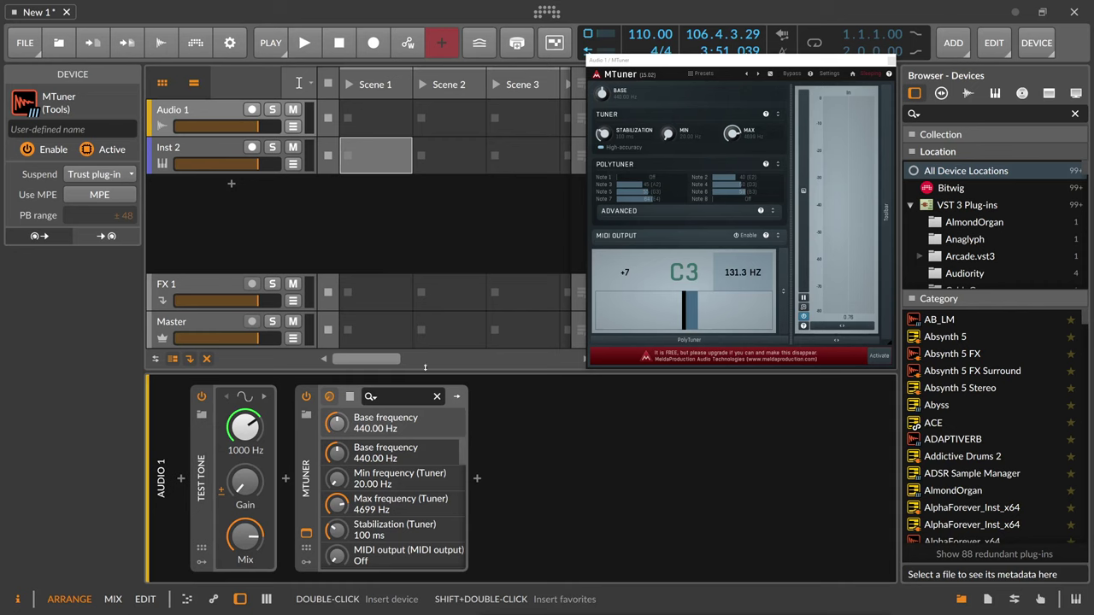
# On Audio 1, raise the Test Tone gain to about -11.1 dB and try frequencies of about 507 Hz and 742 Hz
pyautogui.click(224, 113)
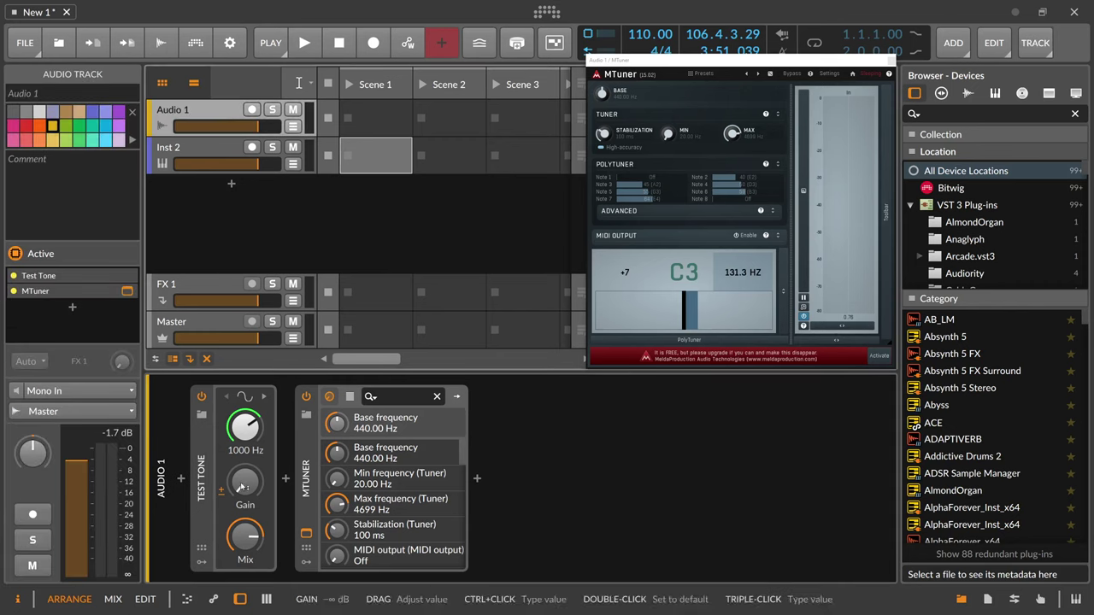
pyautogui.moveTo(242, 486); pyautogui.dragTo(242, 465)
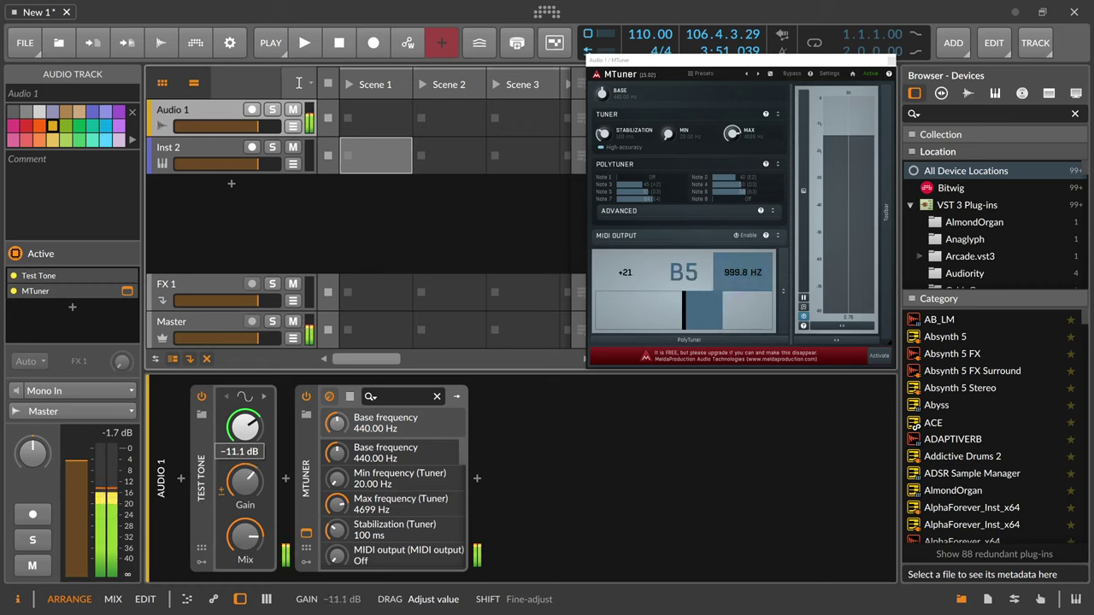
pyautogui.moveTo(243, 426)
pyautogui.mouseDown()
pyautogui.moveTo(244, 413)
pyautogui.moveTo(244, 483)
pyautogui.moveTo(243, 412)
pyautogui.mouseUp()
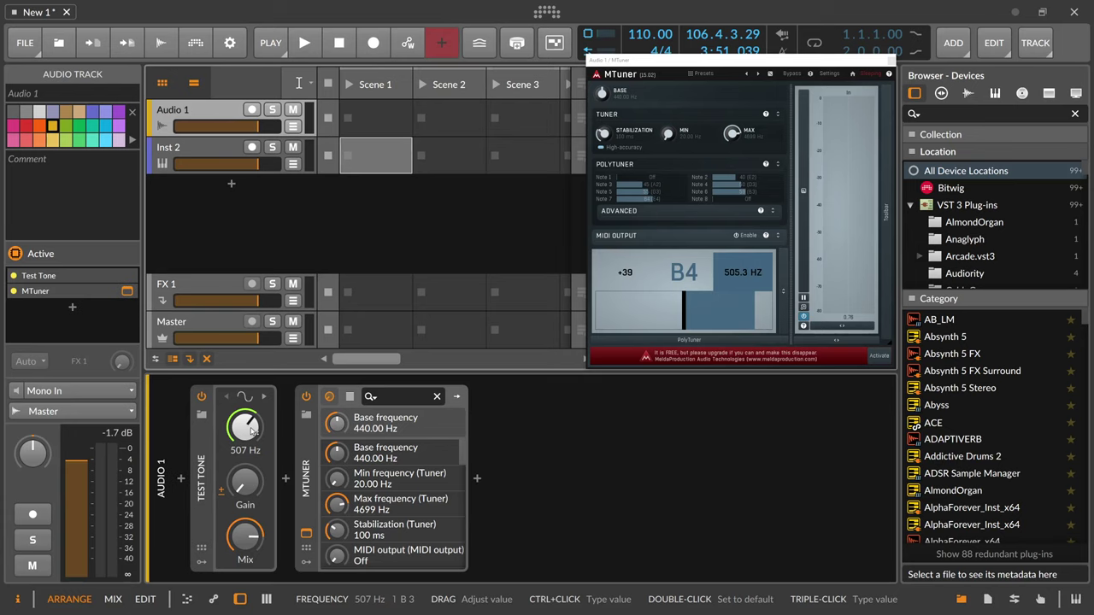
pyautogui.moveTo(251, 432); pyautogui.dragTo(242, 430)
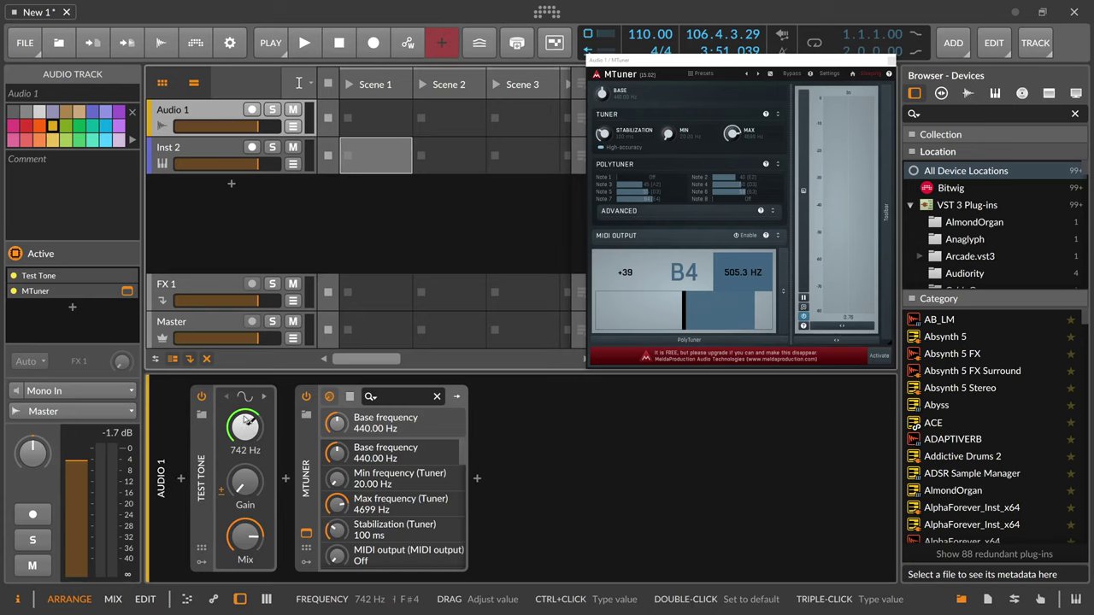
# Try the Dirac waveform in the Test Tone at about 0.51 Hz, silence its gain and return to Sine
pyautogui.click(244, 396)
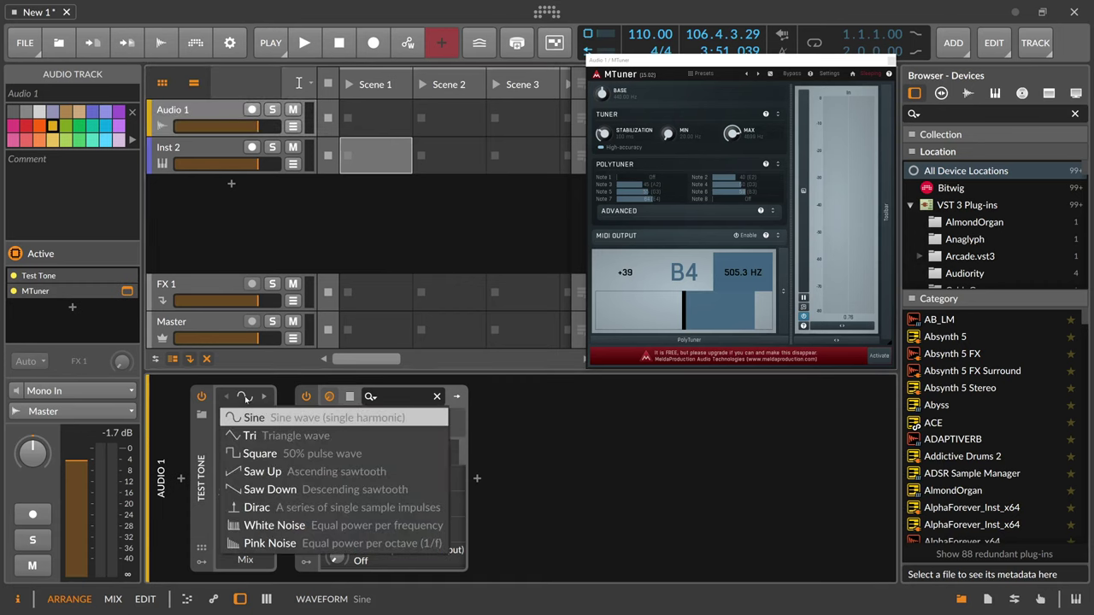
pyautogui.click(261, 509)
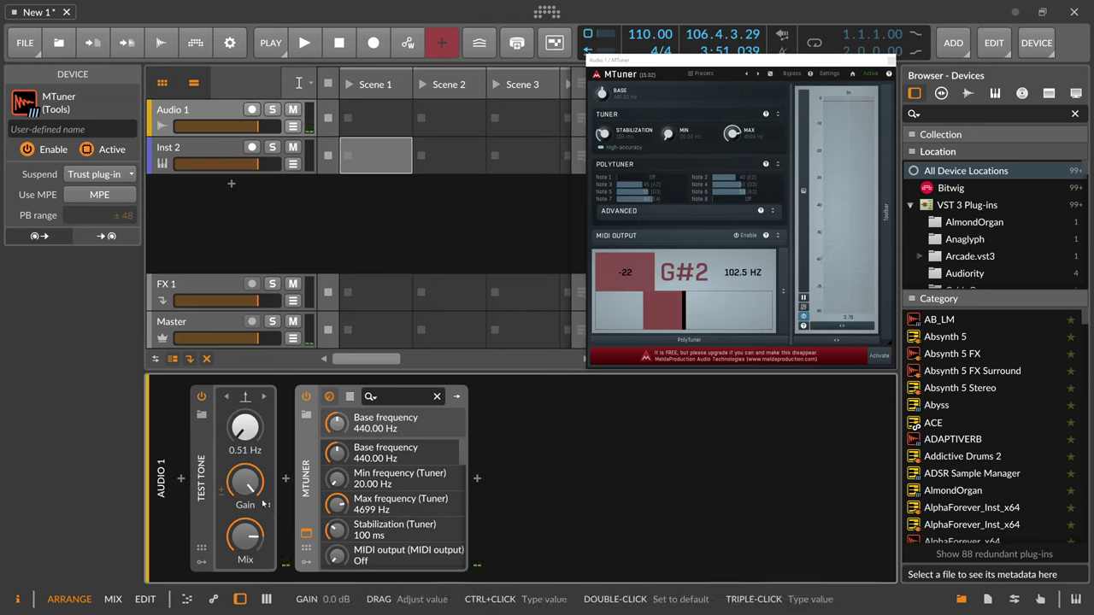
pyautogui.moveTo(245, 478); pyautogui.dragTo(246, 572)
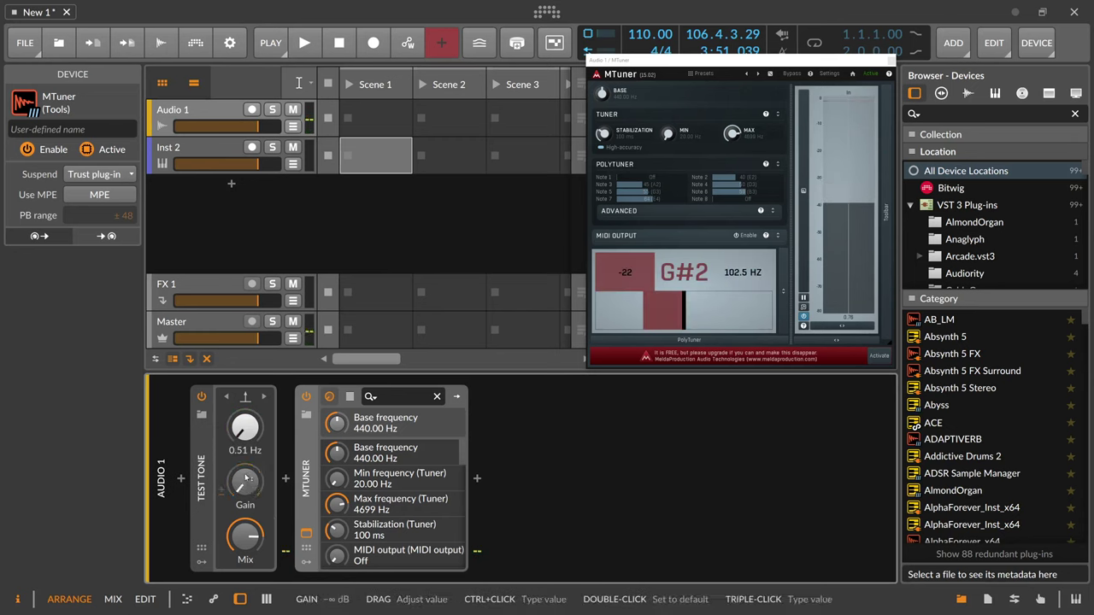
pyautogui.click(246, 398)
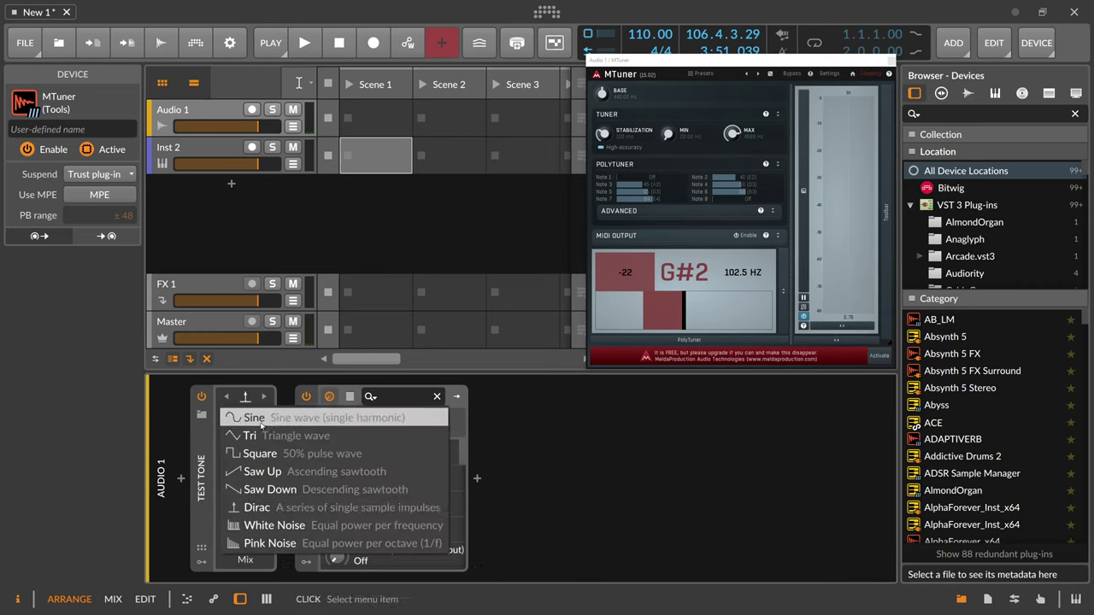
pyautogui.click(260, 419)
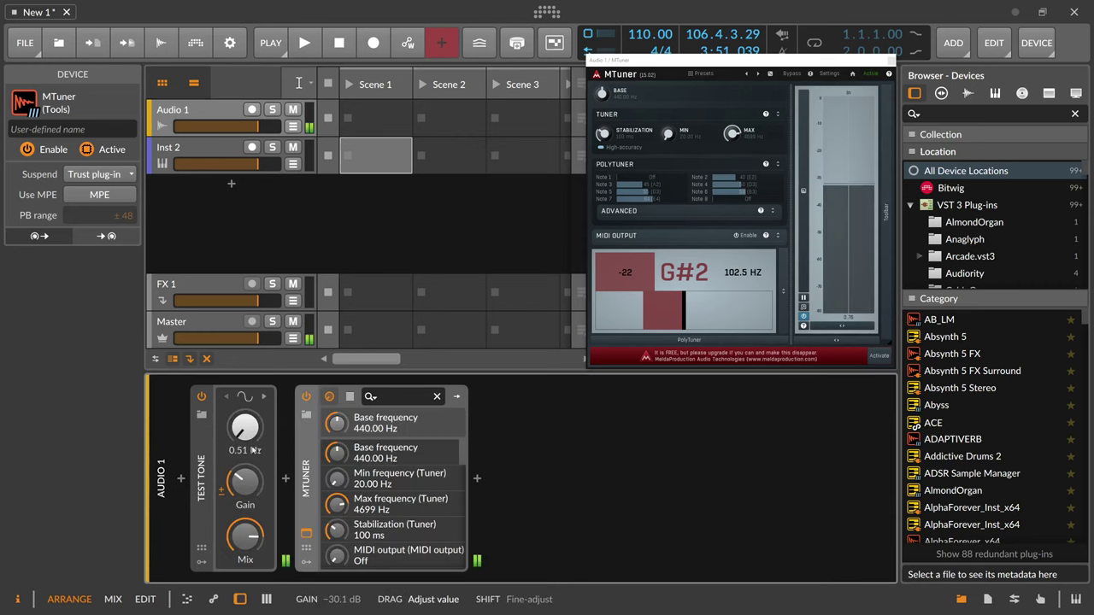
# Set the Test Tone's frequency to note C3 and sound it briefly to check its pitch on the tuner
pyautogui.moveTo(258, 439)
pyautogui.mouseDown()
pyautogui.moveTo(258, 401)
pyautogui.moveTo(258, 439)
pyautogui.mouseUp()
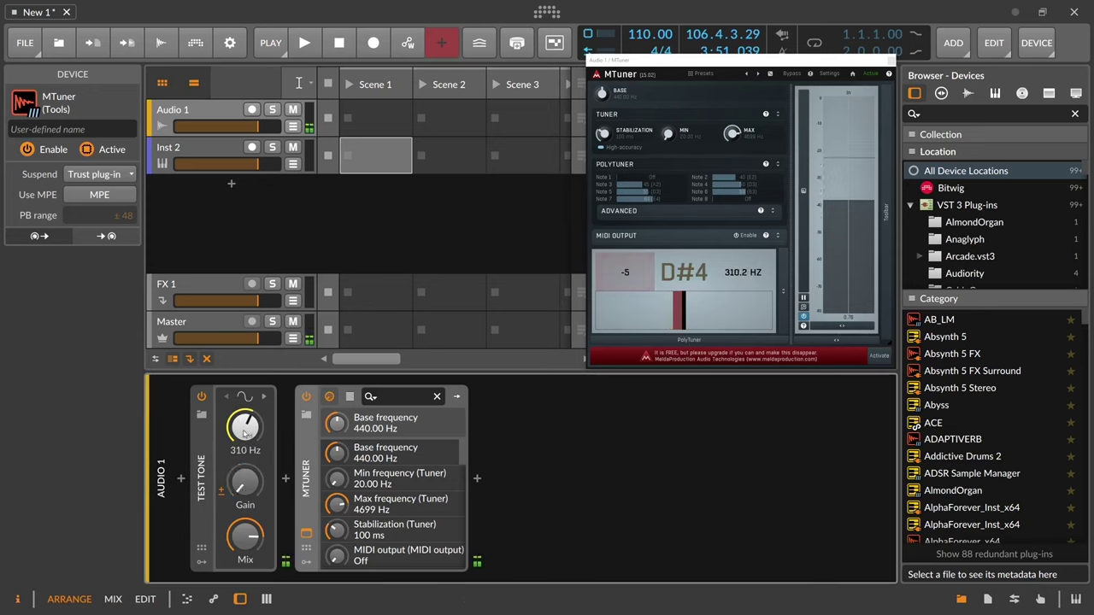
pyautogui.tripleClick(252, 429)
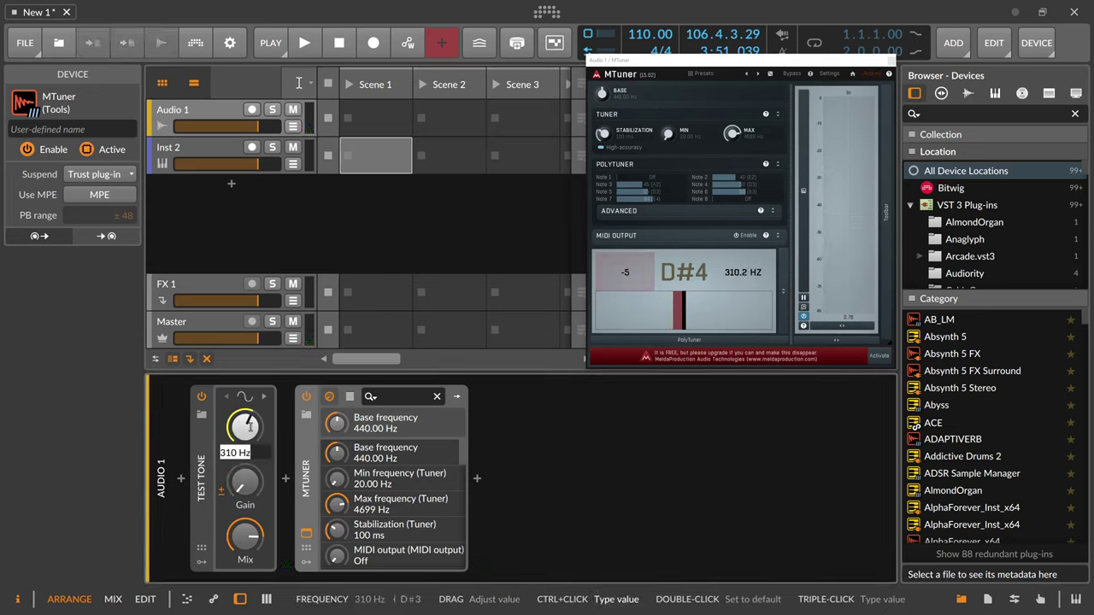
pyautogui.write('d')
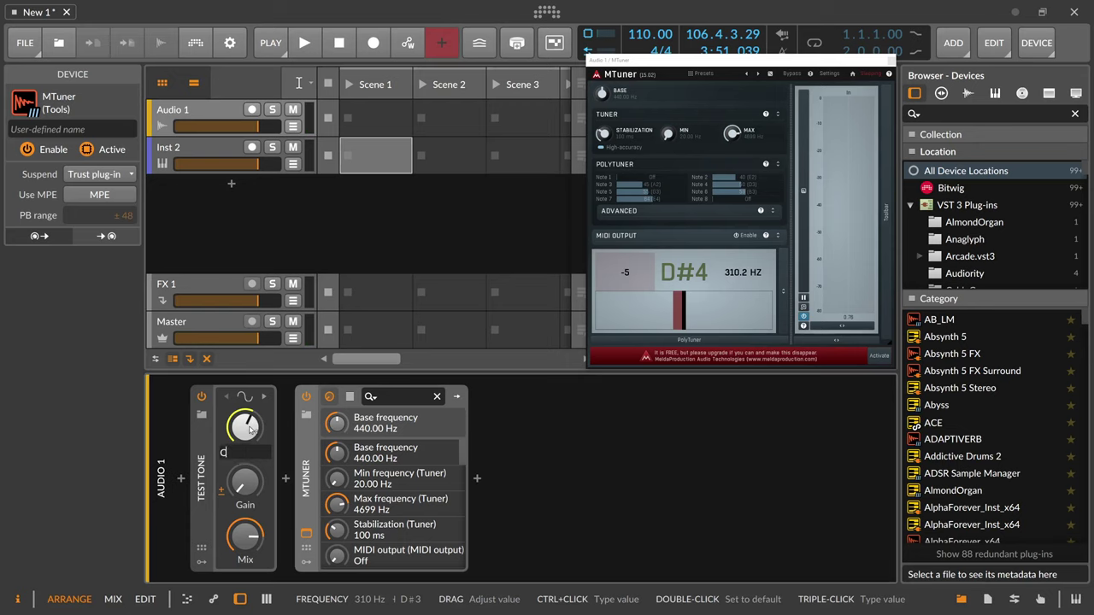
pyautogui.write('3')
pyautogui.press('Return')
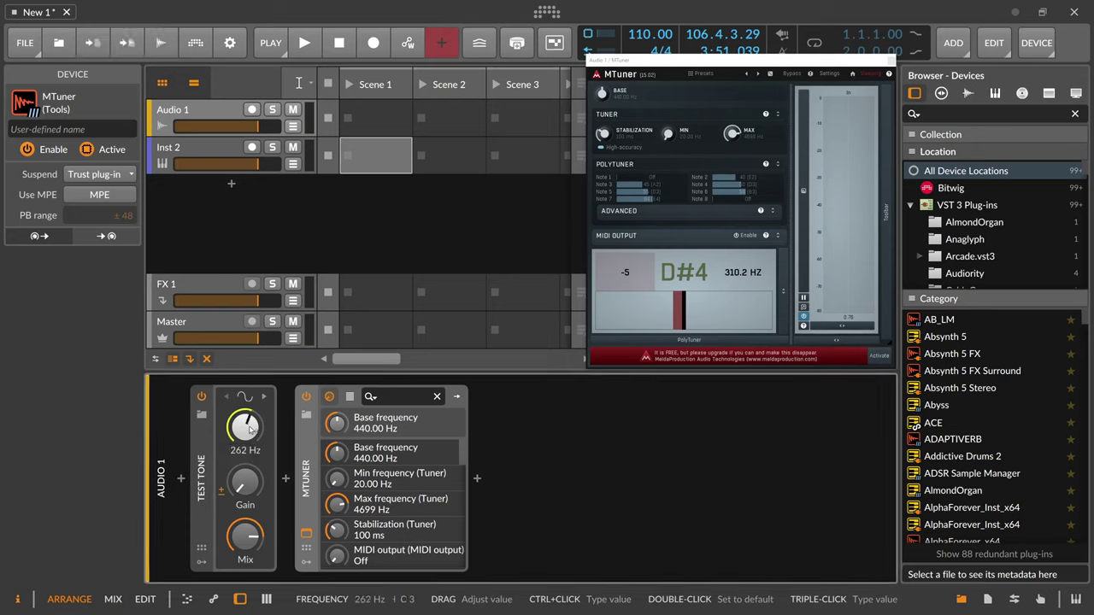
pyautogui.moveTo(245, 483); pyautogui.dragTo(245, 427)
pyautogui.moveTo(245, 476); pyautogui.dragTo(245, 538)
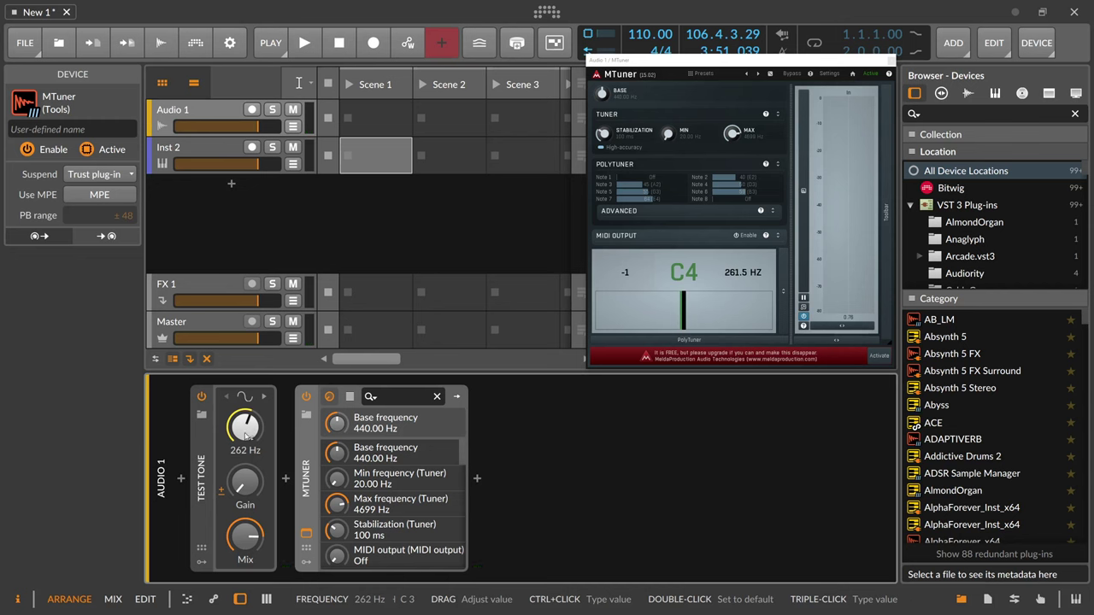
# Add a Random modulator to the Test Tone and map it to the frequency with an amount of about 68.62
pyautogui.click(201, 561)
pyautogui.click(227, 417)
pyautogui.write('ra')
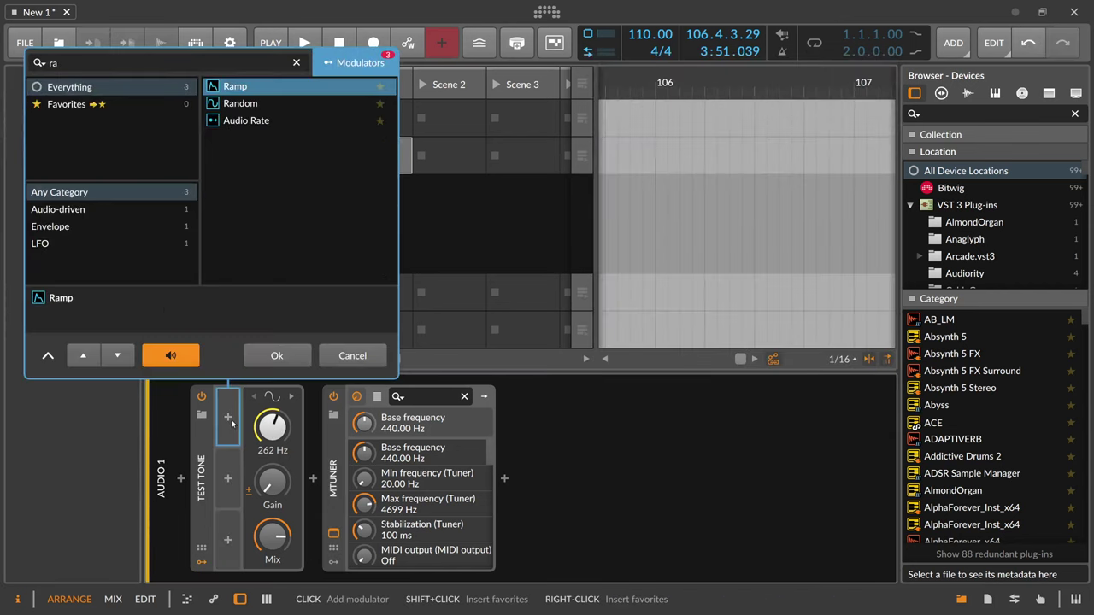
pyautogui.press('Down')
pyautogui.press('Return')
pyautogui.moveTo(306, 427); pyautogui.dragTo(306, 376)
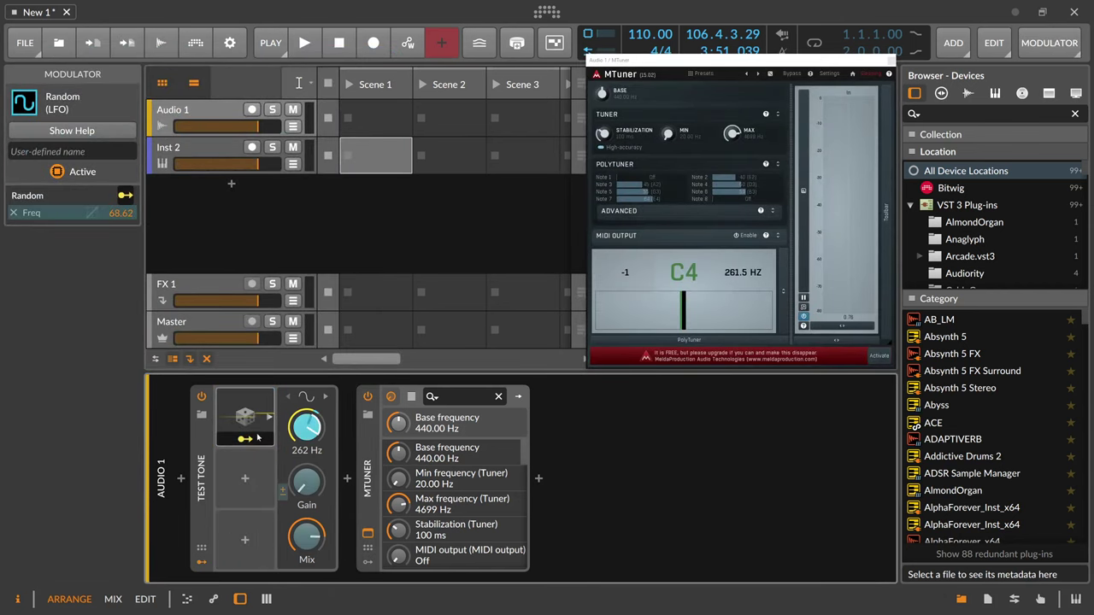
# Set the Random modulator's smoothing to 0% with a shorter note value as its rate, and audition the random pitches
pyautogui.click(245, 438)
pyautogui.moveTo(337, 458); pyautogui.dragTo(336, 458)
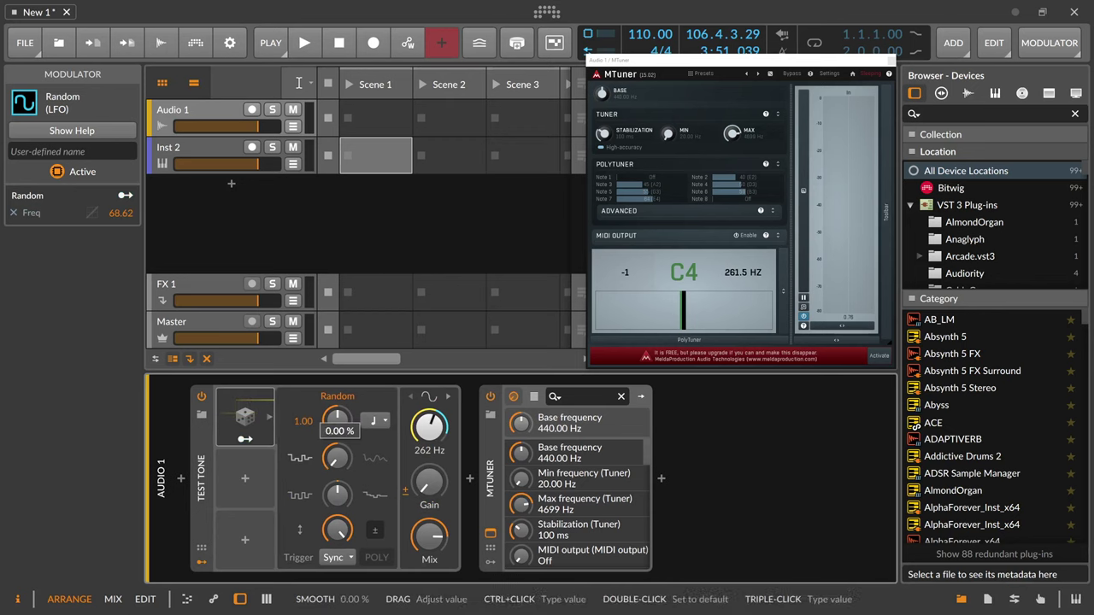
pyautogui.click(377, 420)
pyautogui.click(407, 187)
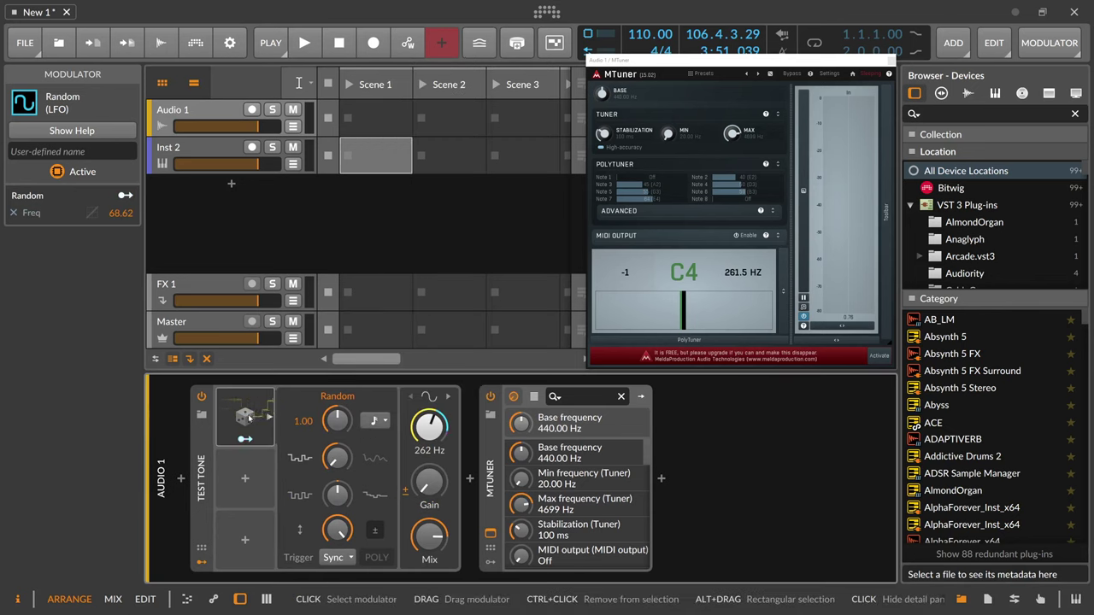
pyautogui.click(248, 415)
pyautogui.moveTo(313, 476); pyautogui.dragTo(315, 481)
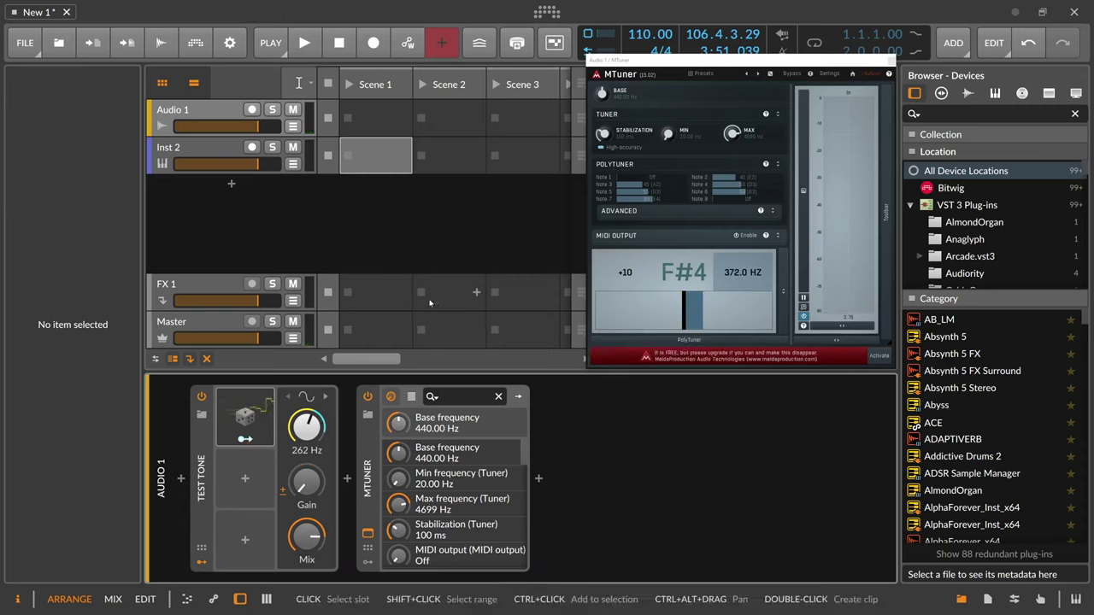
# Add a Macro modulator and a Quantize modulator to the Test Tone's remaining free slots
pyautogui.click(246, 482)
pyautogui.write('macro')
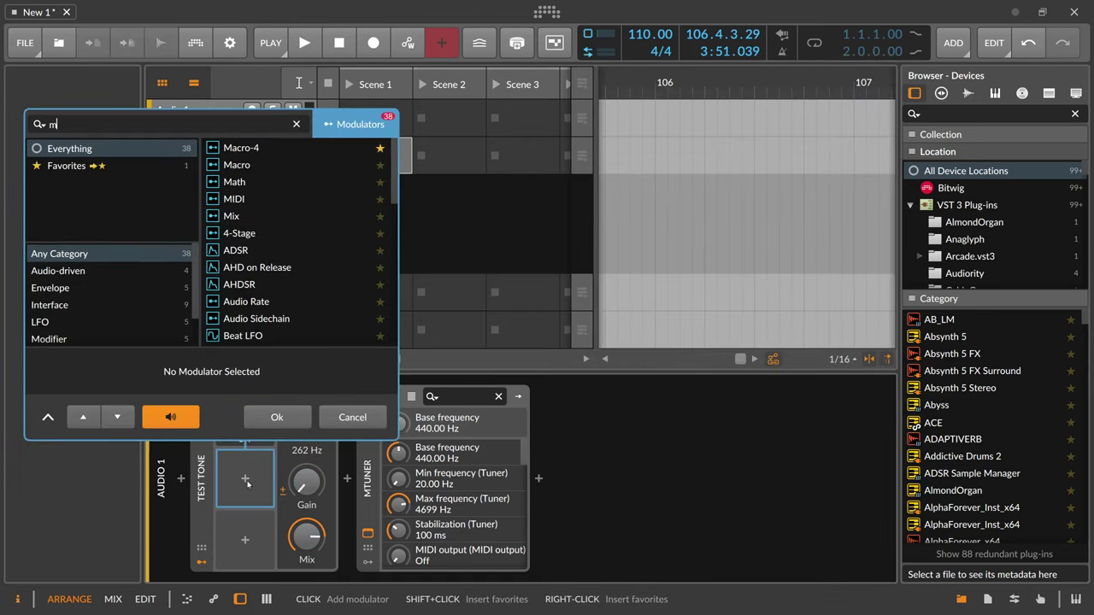
pyautogui.press('Return')
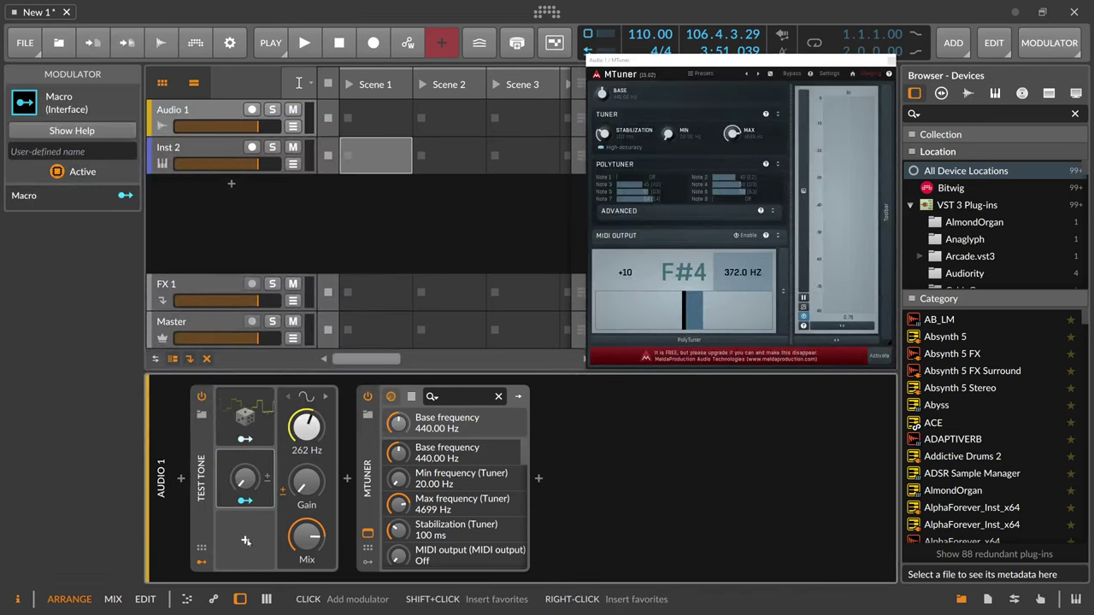
pyautogui.click(245, 539)
pyautogui.write('quan')
pyautogui.press('Return')
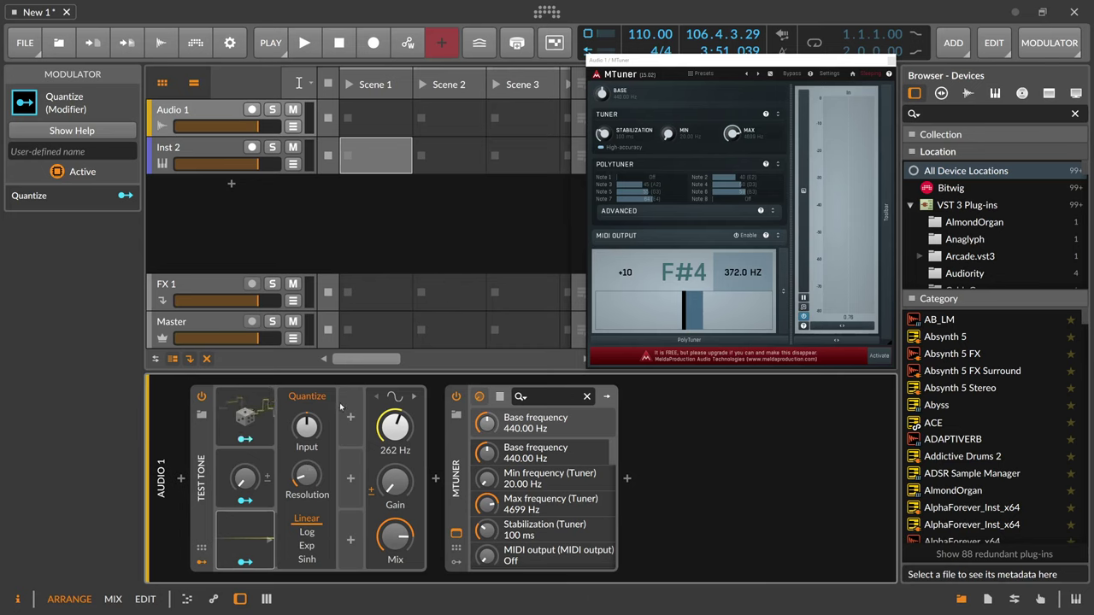
# Move the MTuner window aside, create a clip in Inst 2's Scene 1 slot and open it in the note editor
pyautogui.moveTo(805, 66); pyautogui.dragTo(903, 66)
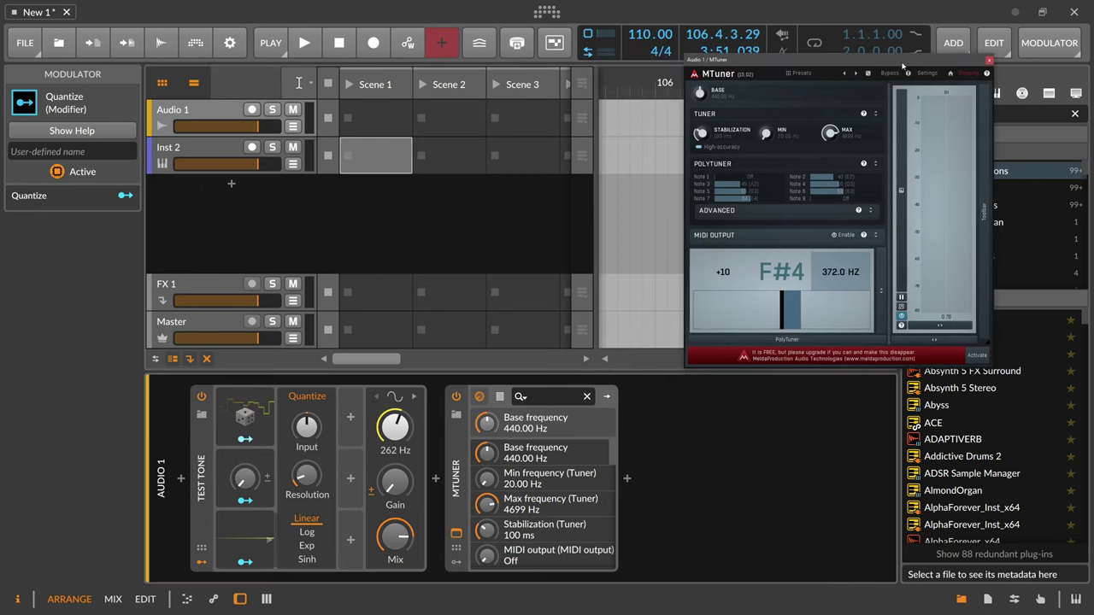
pyautogui.moveTo(588, 89); pyautogui.dragTo(536, 90)
pyautogui.click(205, 149)
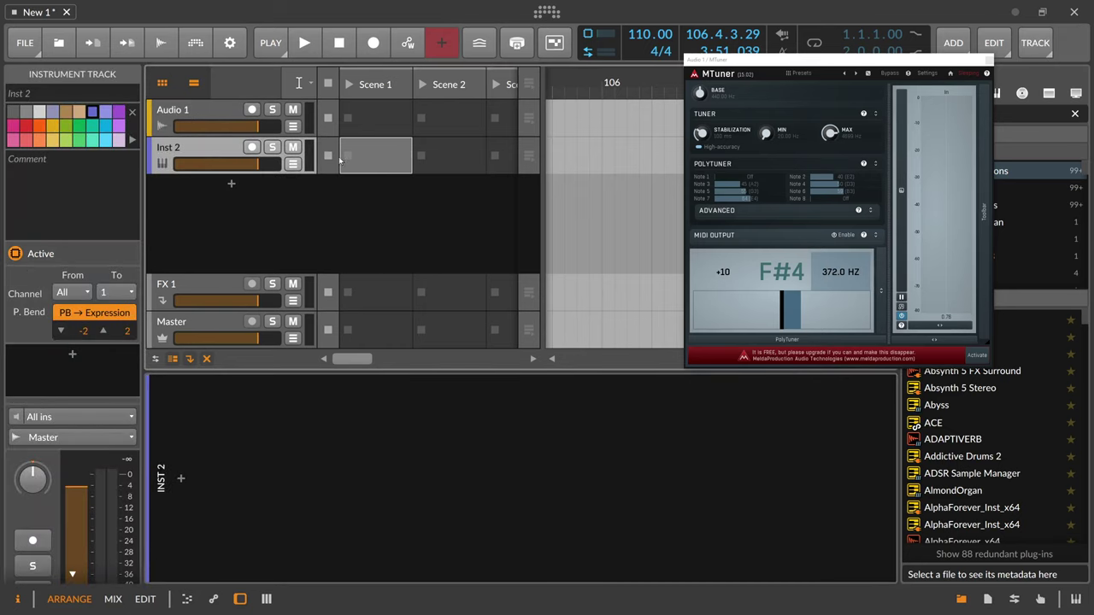
pyautogui.doubleClick(402, 155)
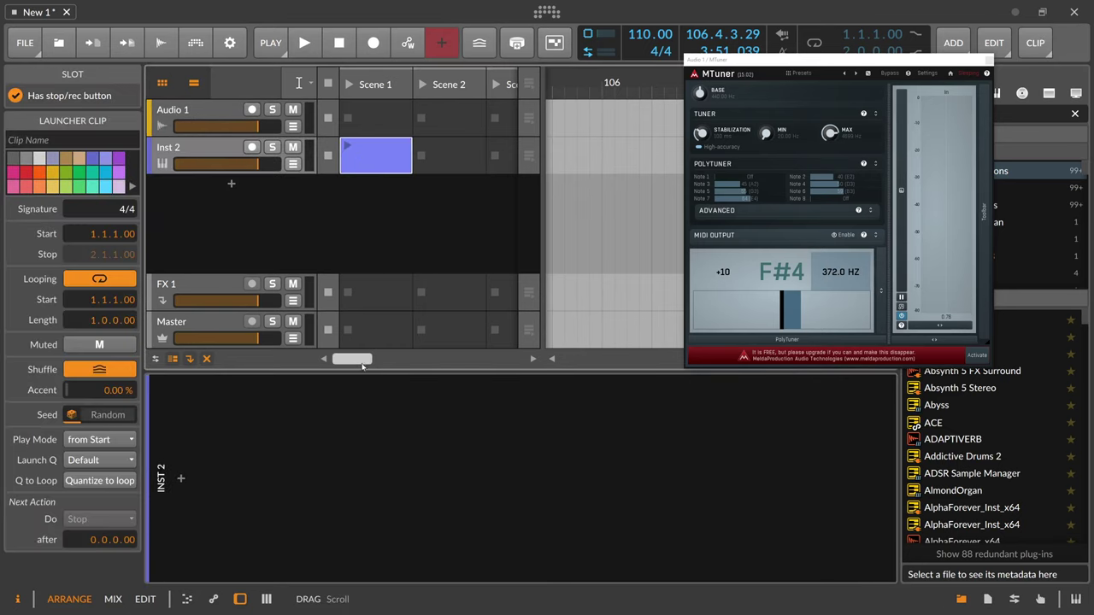
pyautogui.doubleClick(376, 155)
pyautogui.moveTo(377, 371); pyautogui.dragTo(342, 184)
pyautogui.scroll(2, 212, 306)
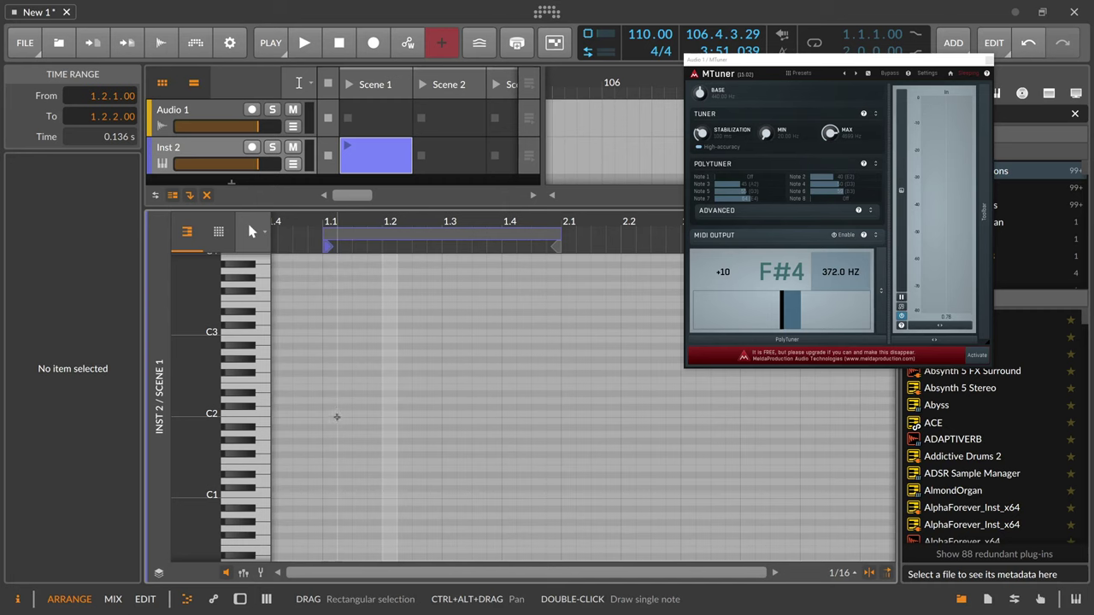
# Draw the C major scale from C2 to C3 as stacked sixteenth notes at 1.1.1 in the clip
pyautogui.doubleClick(333, 414)
pyautogui.doubleClick(330, 401)
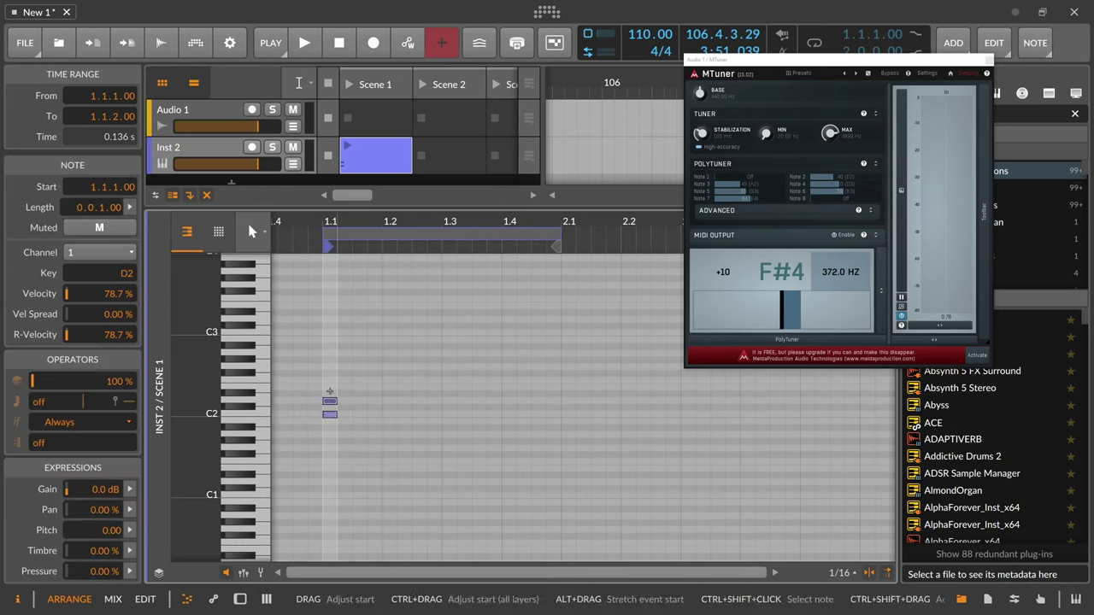
pyautogui.doubleClick(330, 388)
pyautogui.doubleClick(330, 380)
pyautogui.doubleClick(330, 368)
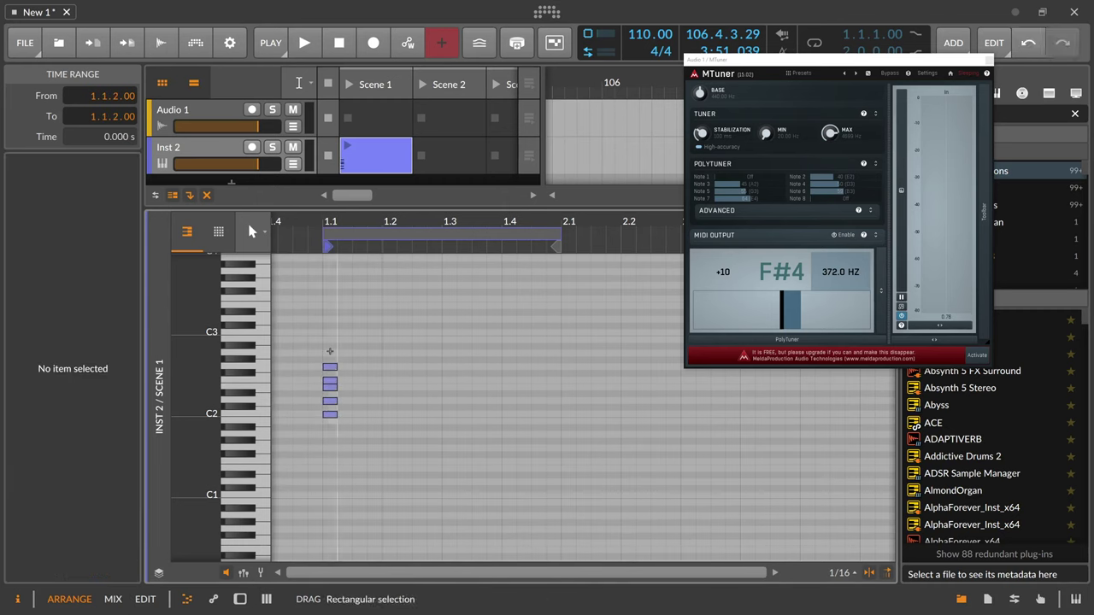
pyautogui.doubleClick(330, 354)
pyautogui.doubleClick(329, 334)
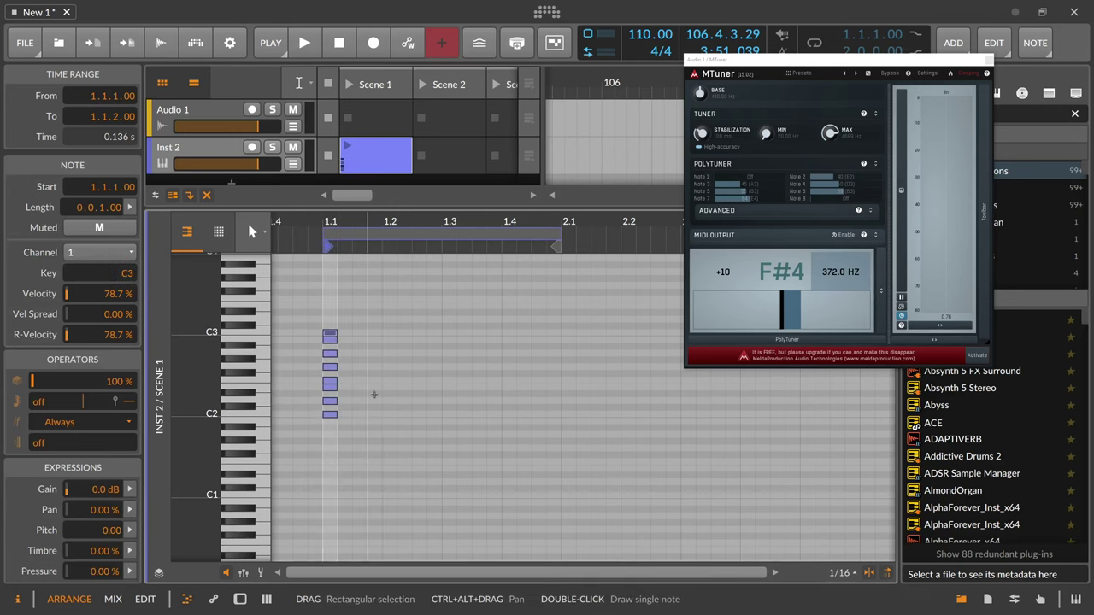
# Examine the whole-tone and semitone spacing between the stacked C major scale notes up close
pyautogui.moveTo(359, 222); pyautogui.dragTo(397, 256)
pyautogui.click(410, 391)
pyautogui.click(373, 415)
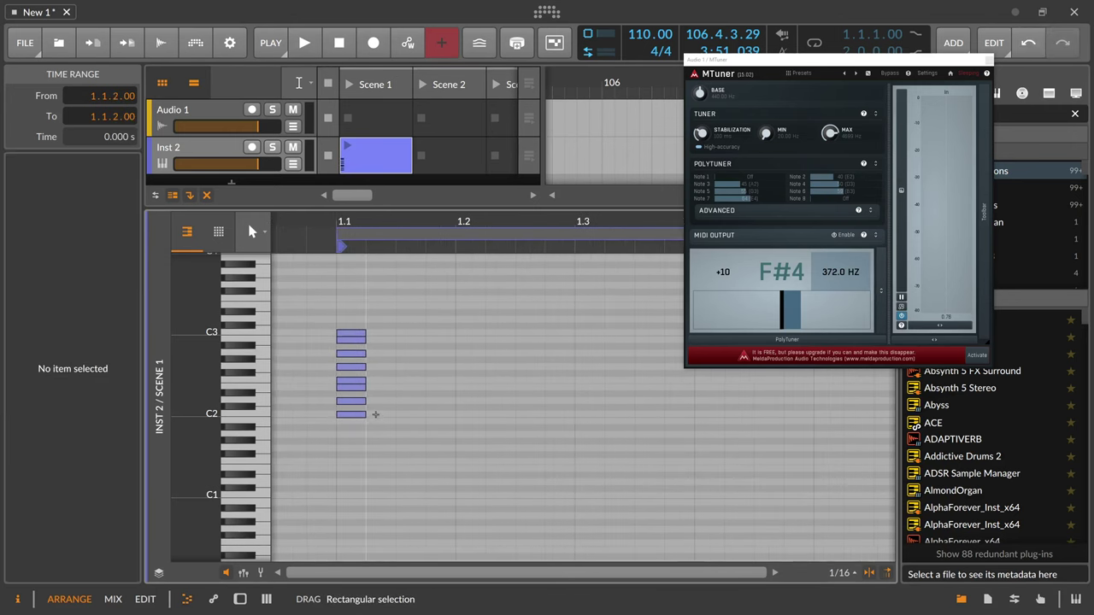
pyautogui.click(363, 401)
pyautogui.click(369, 391)
pyautogui.click(363, 387)
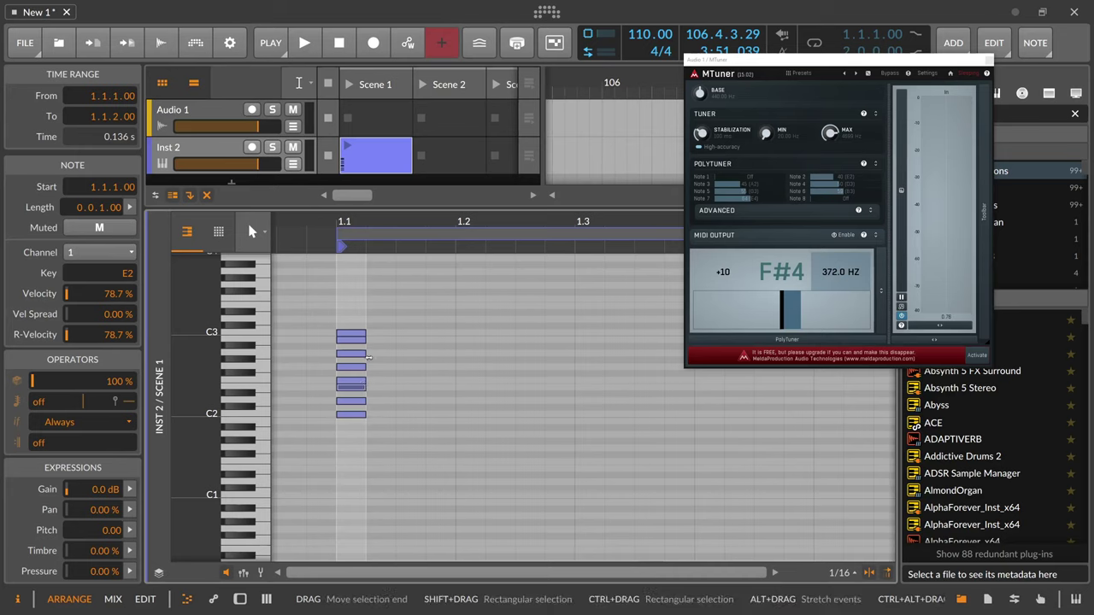
pyautogui.click(371, 395)
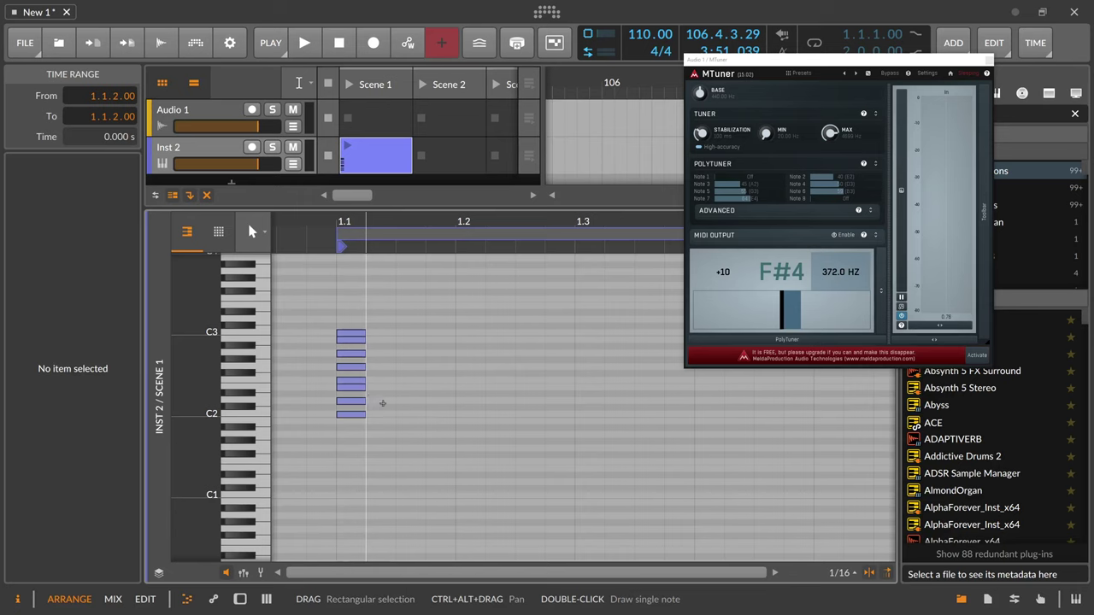
# Draw a second stack of sixteenth notes at 1.1.2, covering the white keys from A1 up to C3
pyautogui.doubleClick(379, 433)
pyautogui.doubleClick(377, 422)
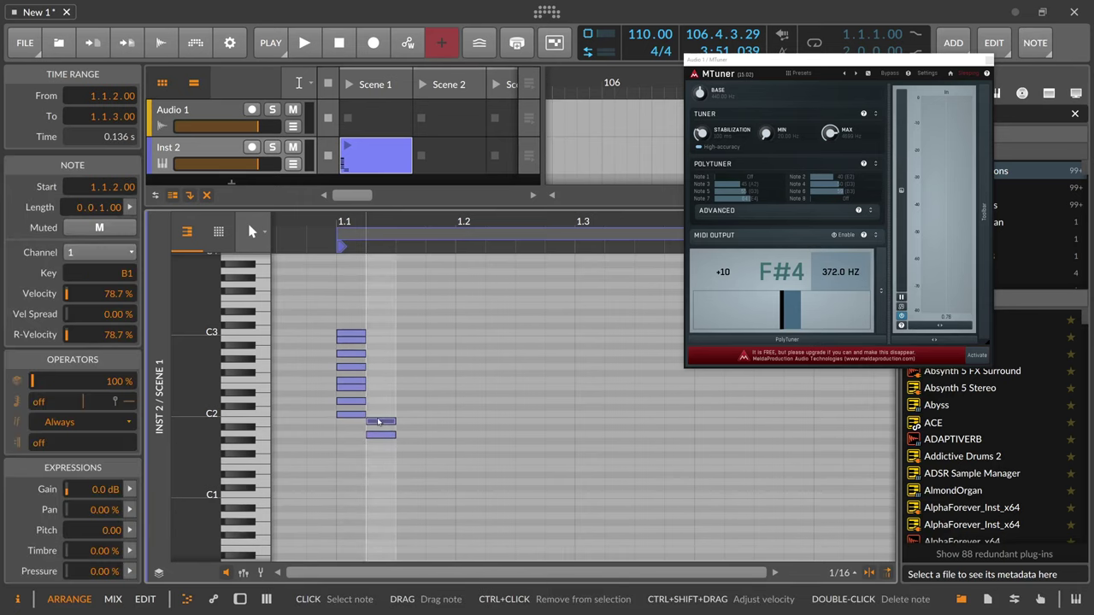
pyautogui.doubleClick(377, 415)
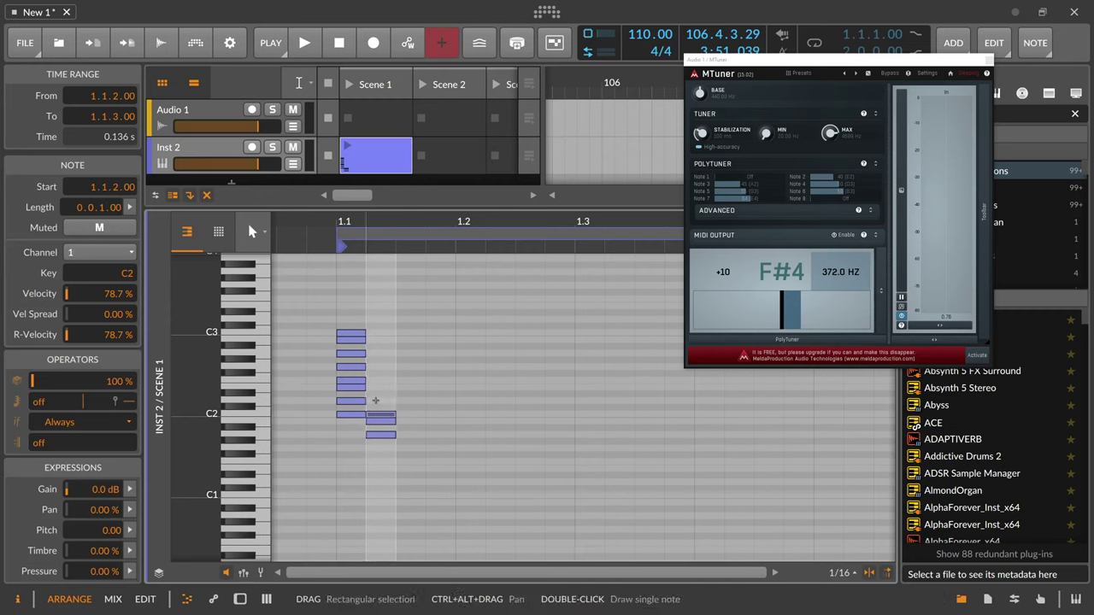
pyautogui.doubleClick(381, 401)
pyautogui.doubleClick(381, 386)
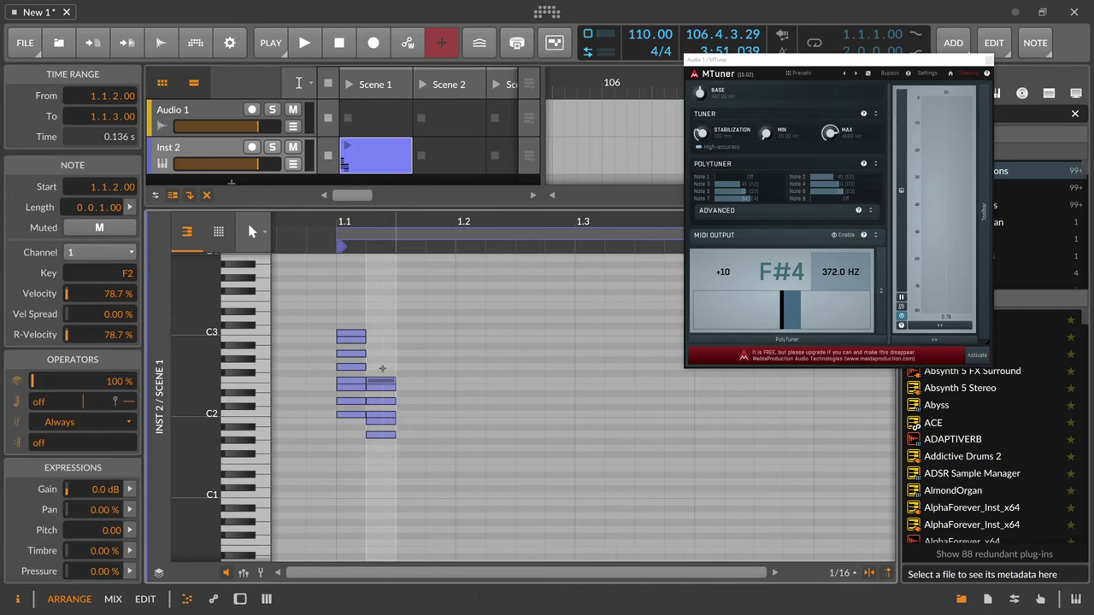
pyautogui.doubleClick(382, 367)
pyautogui.doubleClick(377, 354)
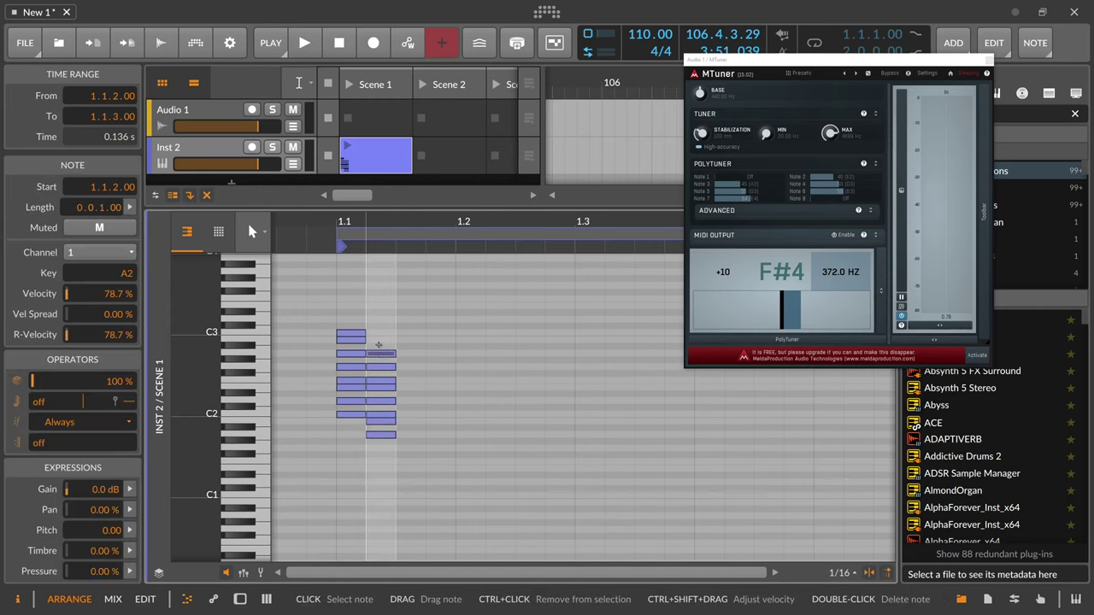
pyautogui.doubleClick(382, 335)
pyautogui.click(432, 384)
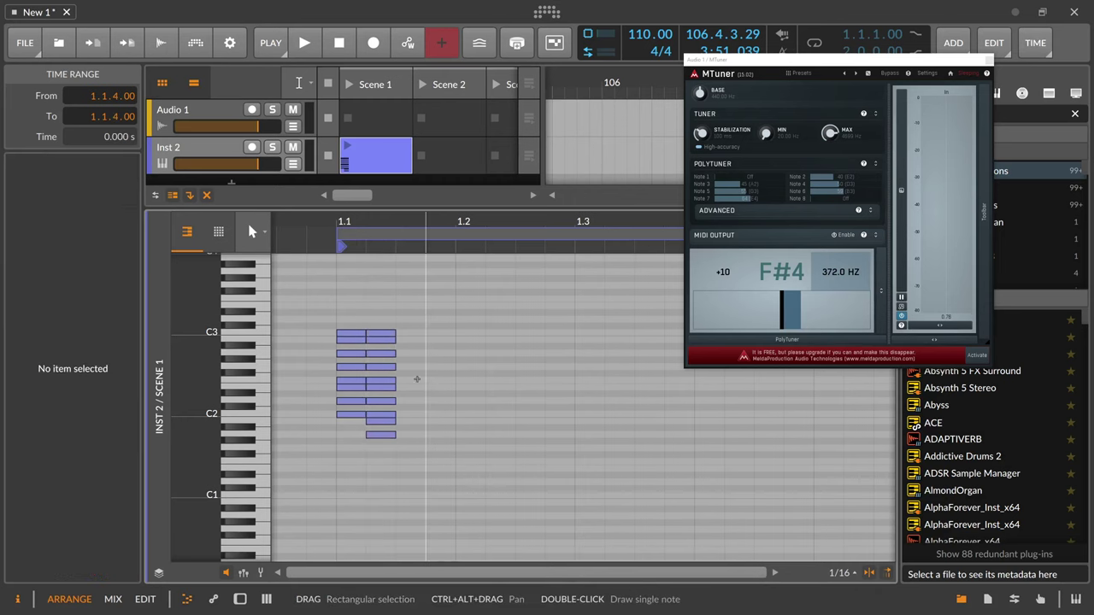
# Trim the second stack to the A minor scale from A1 to A2 by deleting its B2 and C3 notes
pyautogui.moveTo(412, 336); pyautogui.dragTo(389, 330)
pyautogui.press('Delete')
pyautogui.doubleClick(381, 354)
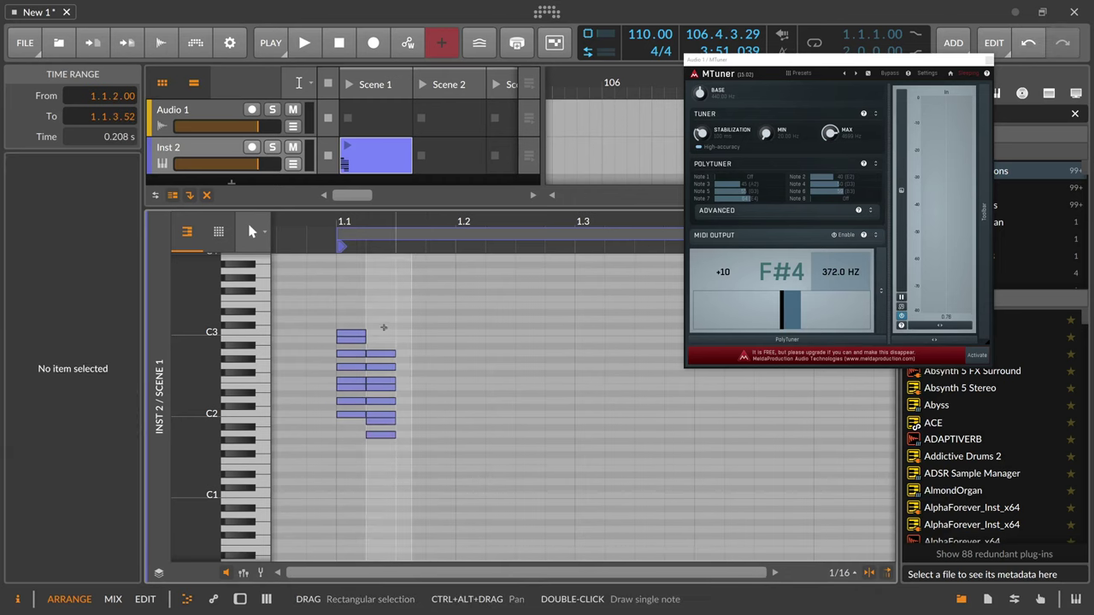
pyautogui.doubleClick(381, 454)
pyautogui.hotkey('ctrl', 'z')
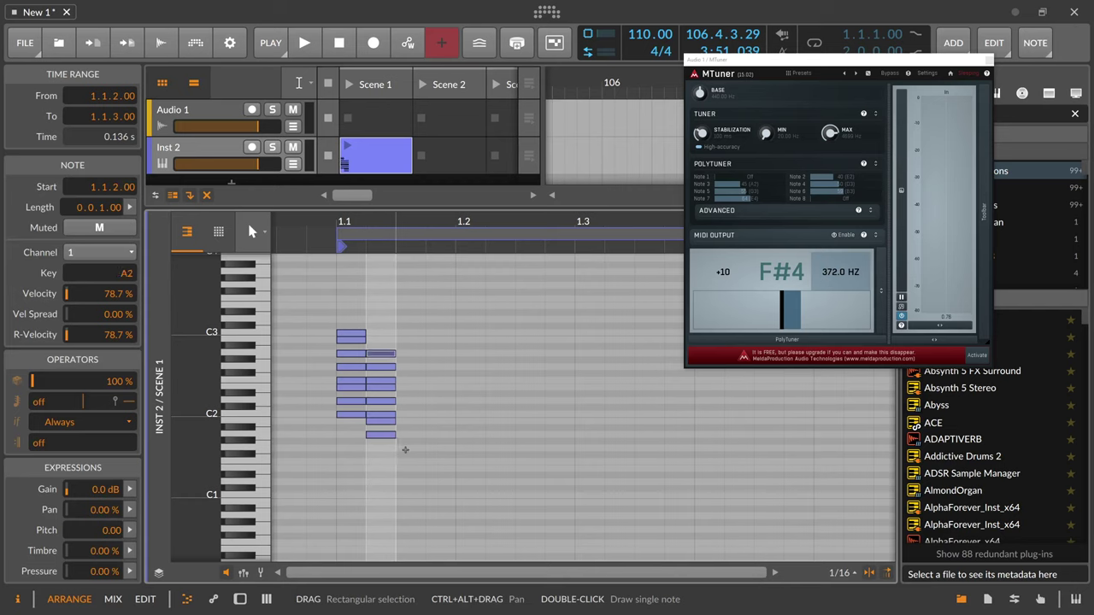
pyautogui.hotkey('ctrl', 'z')
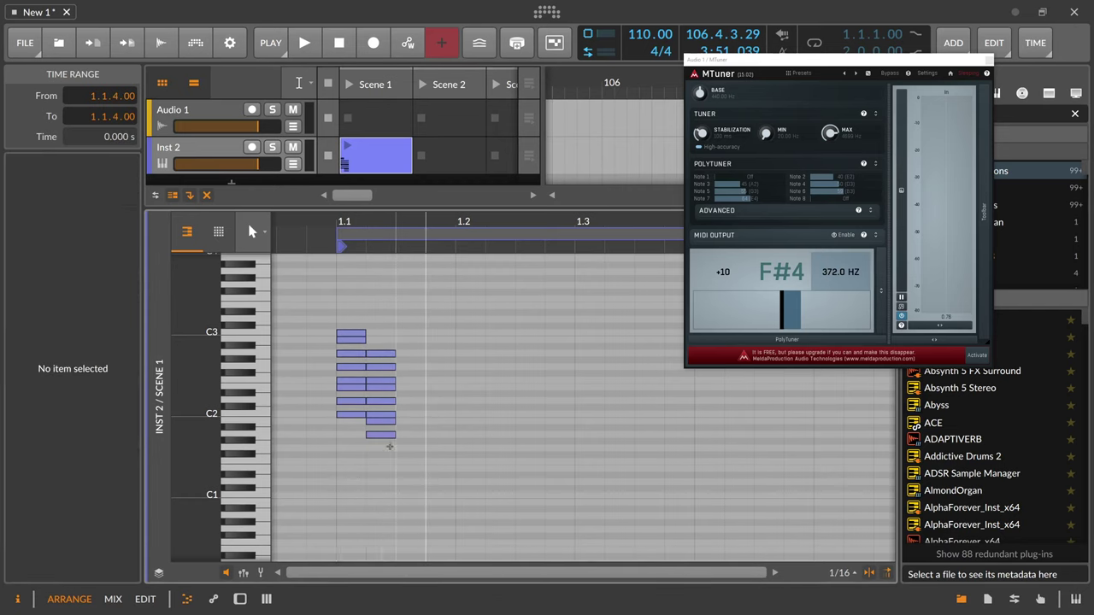
# Draw sixteenth notes on C2 and G2 at 1.2.1, a fifth apart
pyautogui.moveTo(363, 224); pyautogui.dragTo(341, 212)
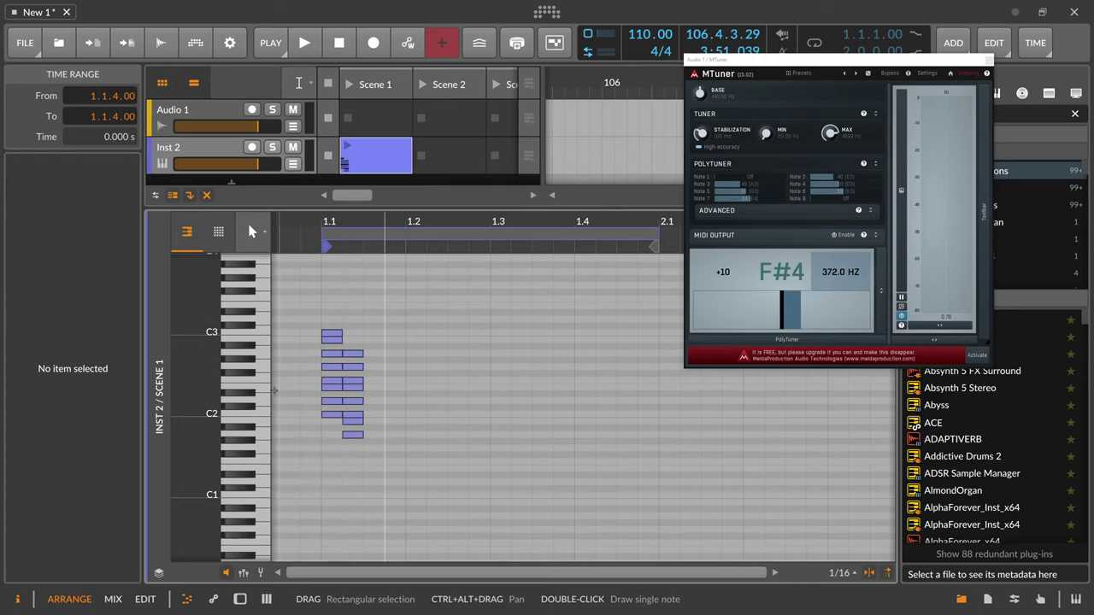
pyautogui.doubleClick(418, 415)
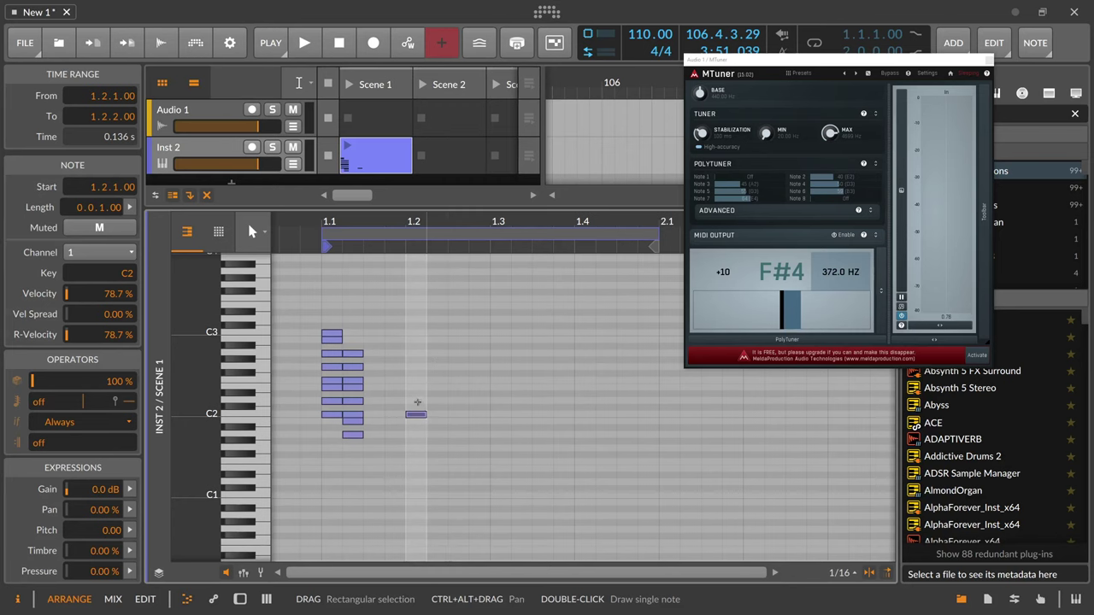
pyautogui.moveTo(420, 414); pyautogui.dragTo(443, 409)
pyautogui.press('Up')
pyautogui.press('Up')
pyautogui.press('Up')
pyautogui.press('Up')
pyautogui.press('Up')
pyautogui.press('Up')
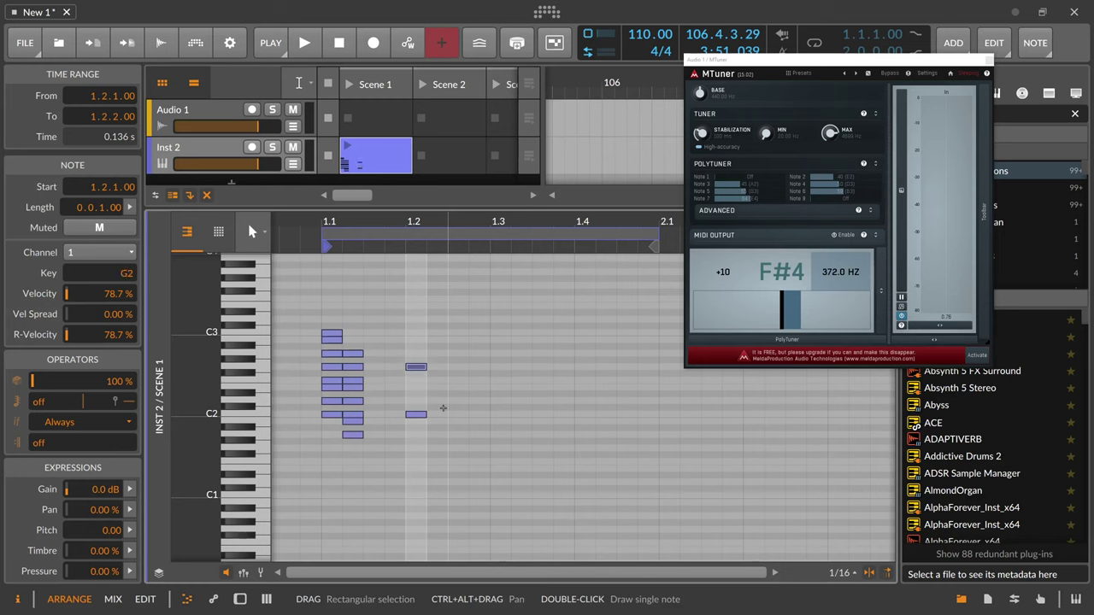
pyautogui.click(443, 408)
# Add a D3 sixteenth note at 1.2.1, seven semitones above the G2 note
pyautogui.click(415, 361)
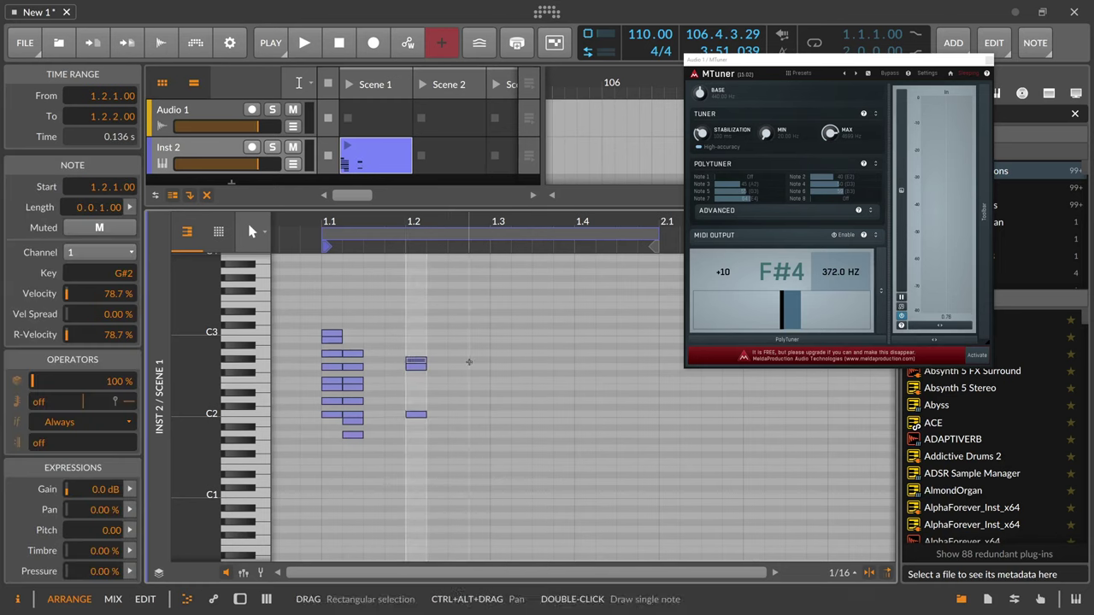
pyautogui.press('Up')
pyautogui.press('Up')
pyautogui.press('Up')
pyautogui.press('Up')
pyautogui.press('Up')
pyautogui.press('Up')
pyautogui.press('Up')
# Stack an A3 sixteenth note at 1.2.1, a fifth above D3
pyautogui.doubleClick(423, 315)
pyautogui.press('Up')
pyautogui.press('Up')
pyautogui.press('Up')
pyautogui.press('Up')
pyautogui.press('Up')
pyautogui.press('Up')
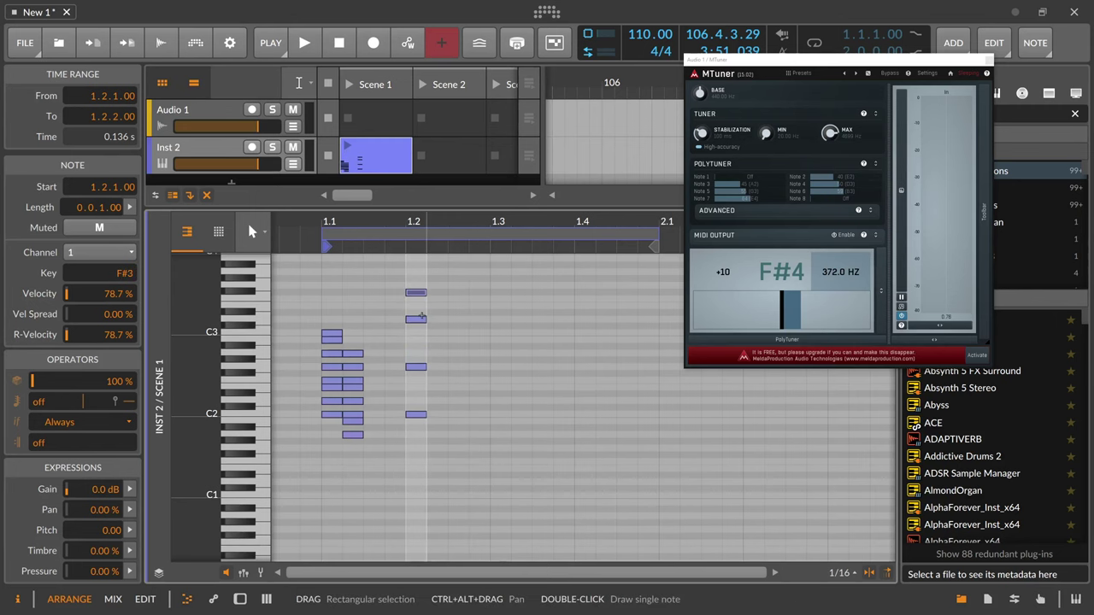
# Add an E4 sixteenth note at 1.2.1, a fifth above the A3 note
pyautogui.scroll(3, 421, 318)
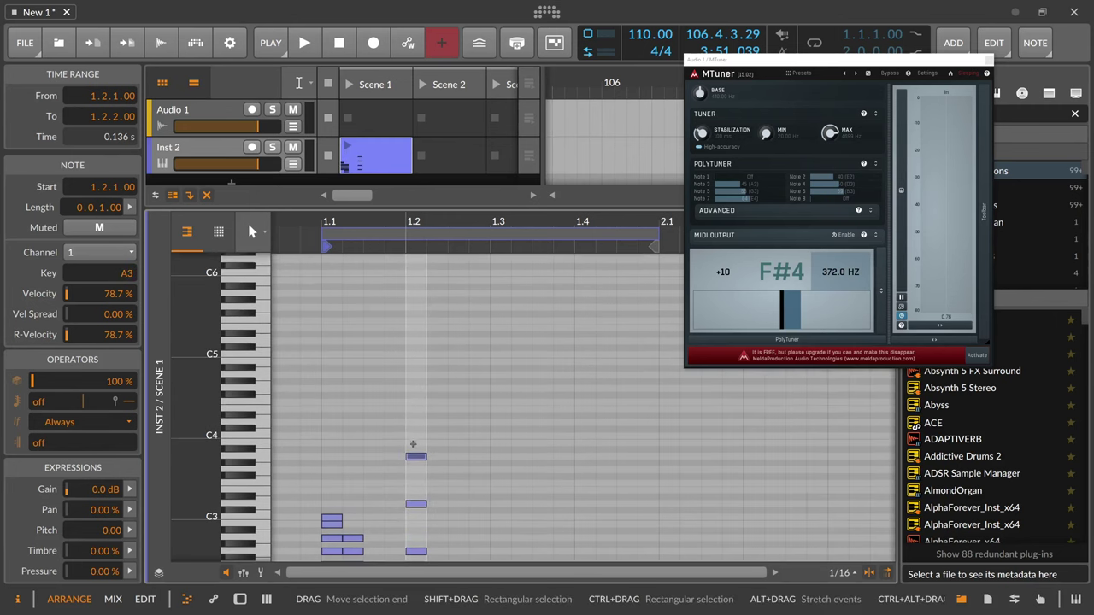
pyautogui.click(413, 446)
pyautogui.doubleClick(415, 450)
pyautogui.press('Up')
pyautogui.press('Up')
pyautogui.press('Up')
pyautogui.press('Up')
pyautogui.press('Up')
pyautogui.press('Up')
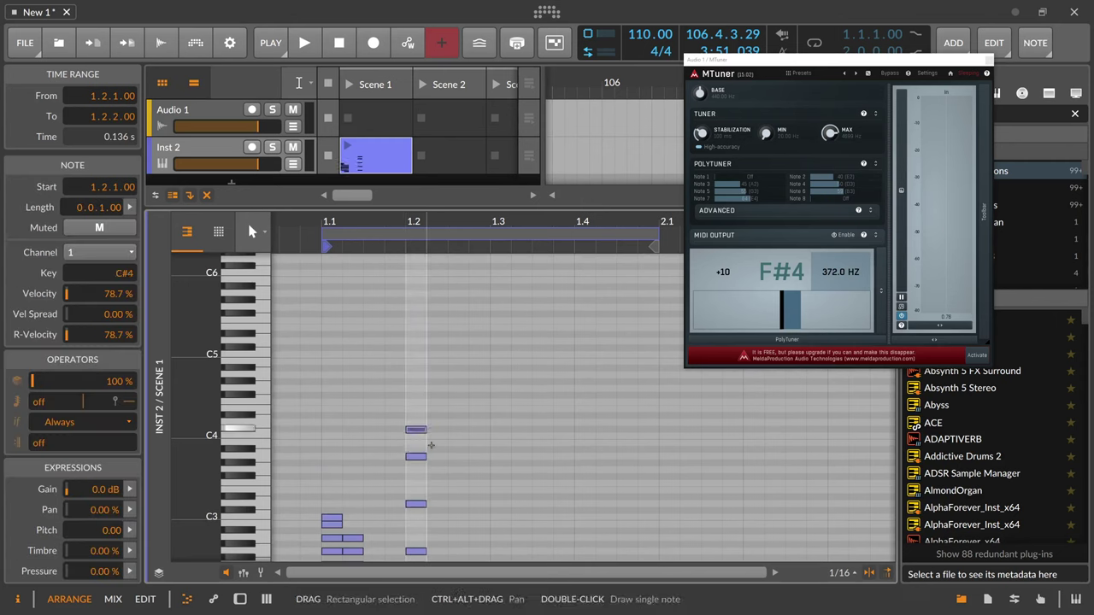
# Add a C5 sixteenth note above E4 at 1.2.1 and select all the stacked notes from C2 to C5
pyautogui.doubleClick(413, 402)
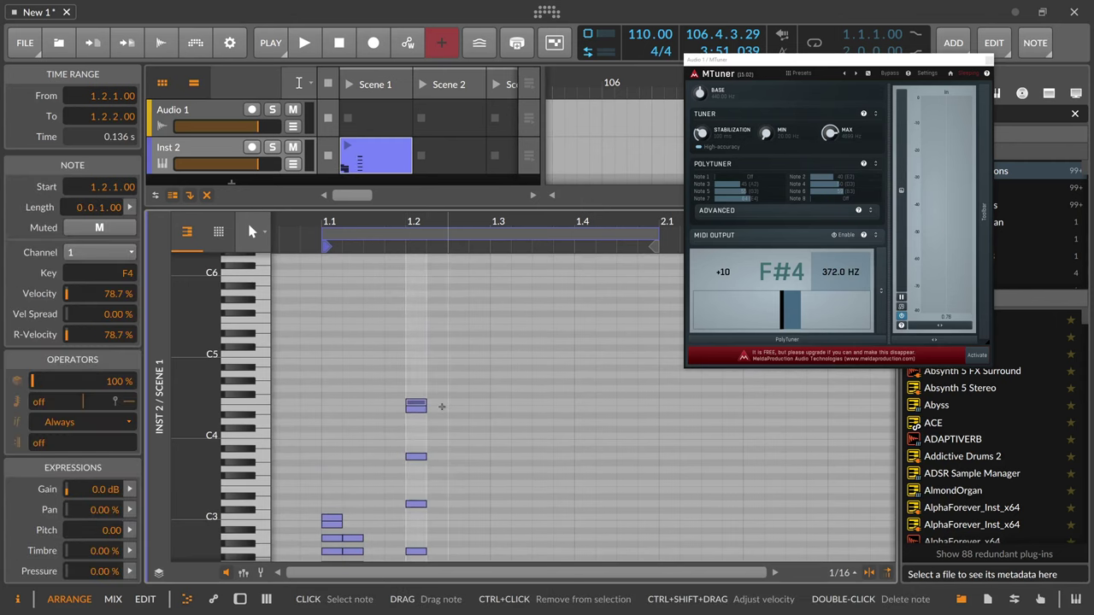
pyautogui.press('Up')
pyautogui.press('Up')
pyautogui.press('Up')
pyautogui.press('Up')
pyautogui.press('Up')
pyautogui.press('Up')
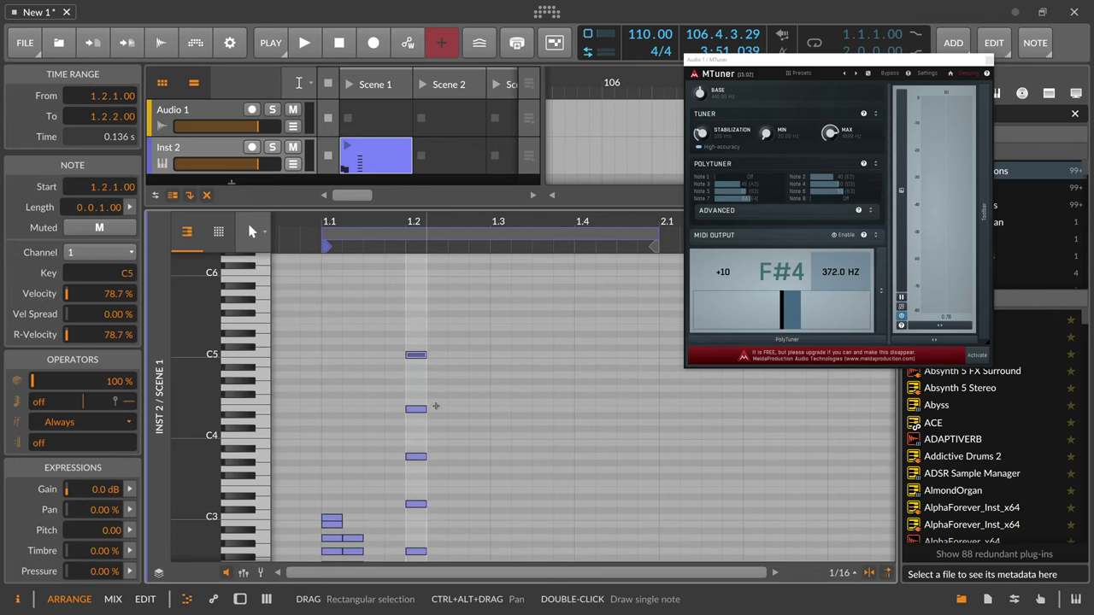
pyautogui.scroll(-3, 443, 412)
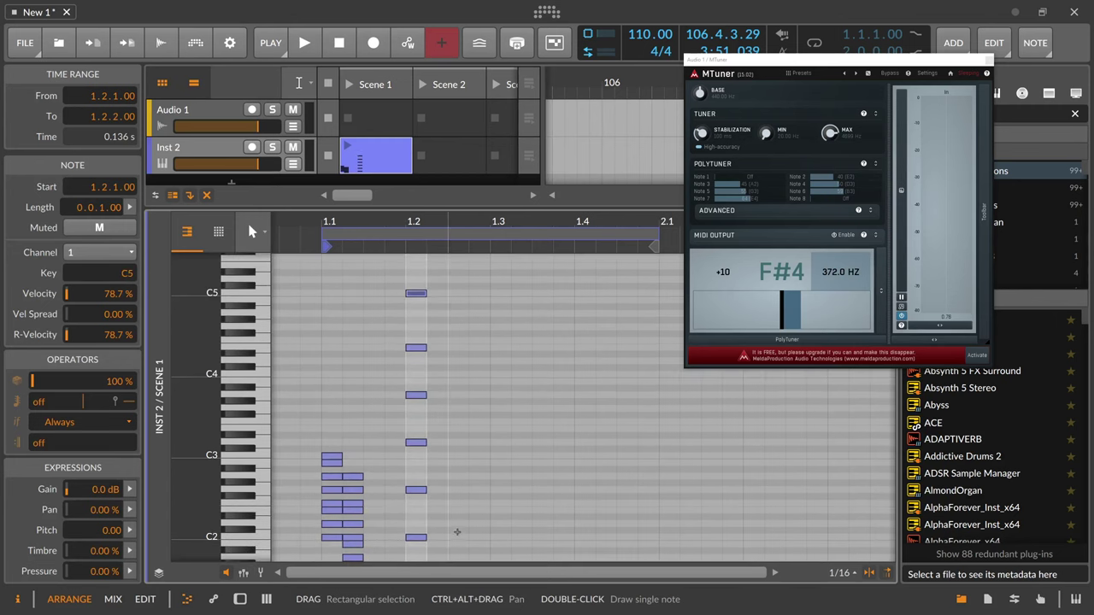
pyautogui.moveTo(457, 533); pyautogui.dragTo(409, 279)
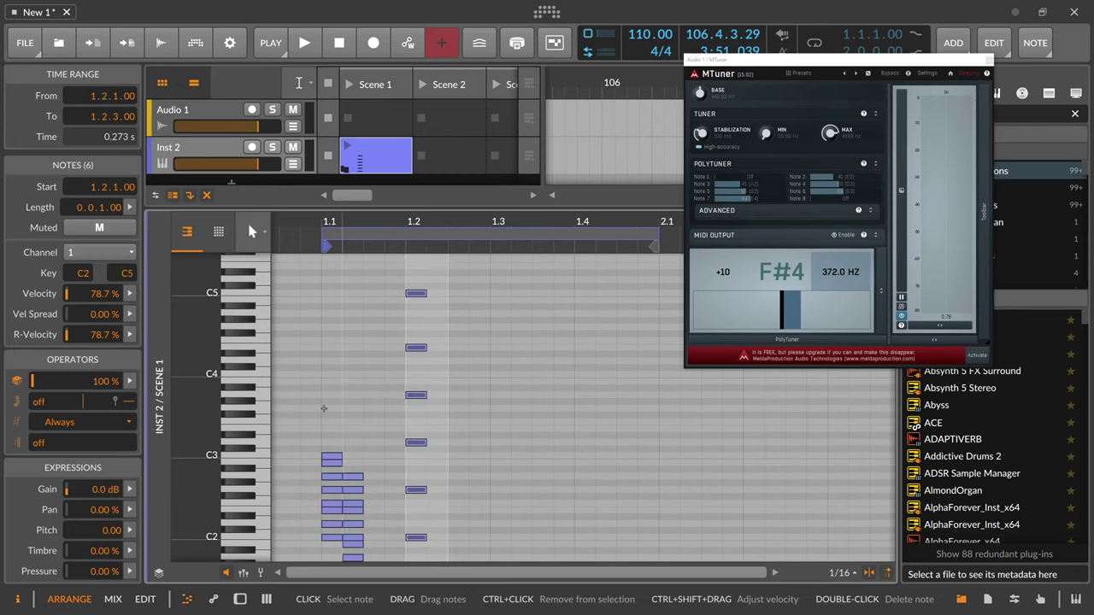
# Add an F1 sixteenth note at 1.2.1, seven semitones below the C2 note
pyautogui.scroll(-3, 422, 398)
pyautogui.doubleClick(420, 425)
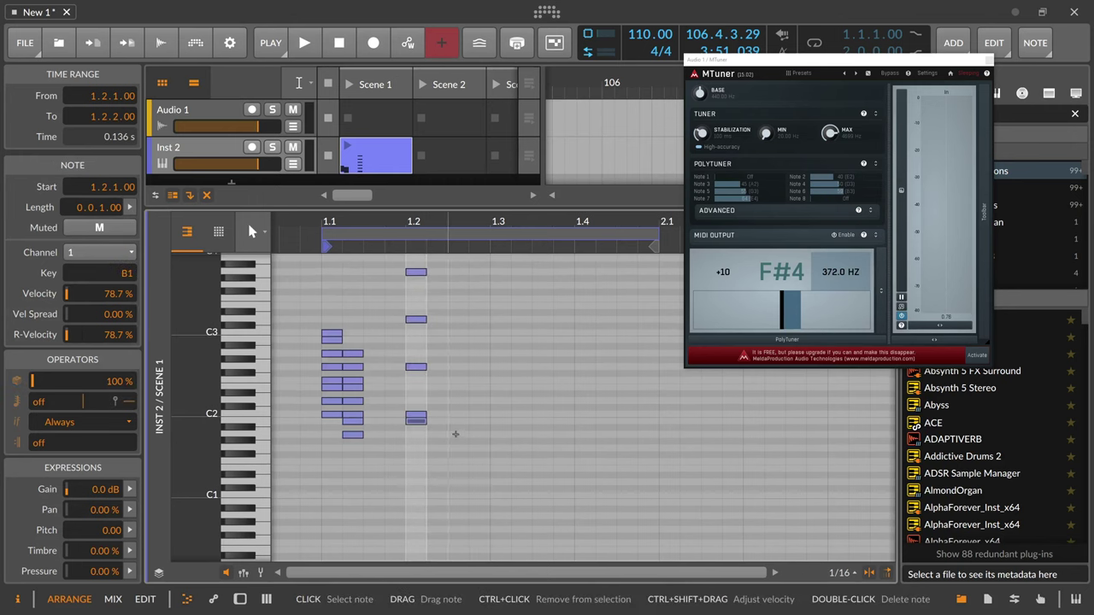
pyautogui.press('Down')
pyautogui.press('Down')
pyautogui.press('Down')
pyautogui.press('Down')
pyautogui.press('Down')
pyautogui.press('Down')
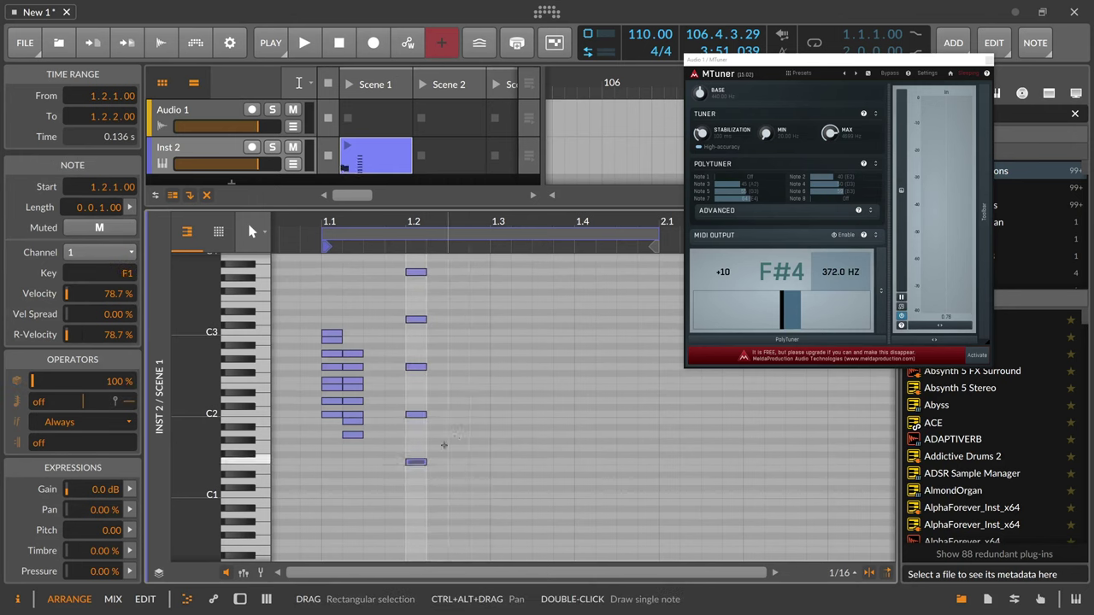
# Extend the stack at 1.2.1 downward with an A#0 sixteenth note, a fifth below F1
pyautogui.doubleClick(422, 469)
pyautogui.press('Down')
pyautogui.press('Down')
pyautogui.moveTo(416, 482); pyautogui.dragTo(416, 509)
pyautogui.click(415, 526)
pyautogui.click(416, 510)
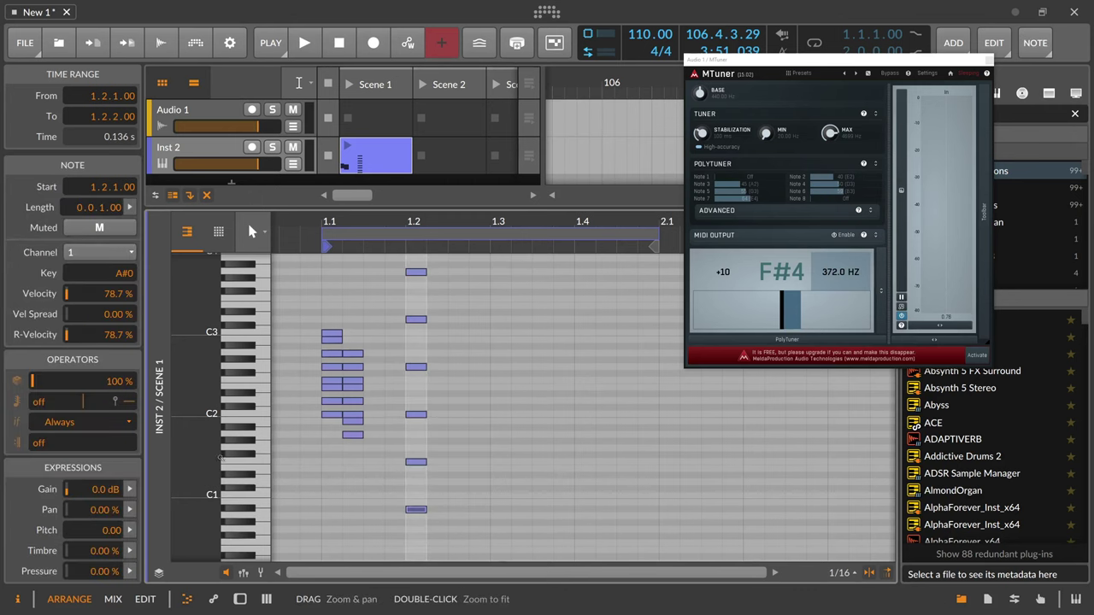
# Add a G5 sixteenth note at 1.2.1, a fifth above the C5 note
pyautogui.scroll(3, 413, 493)
pyautogui.scroll(-3, 413, 494)
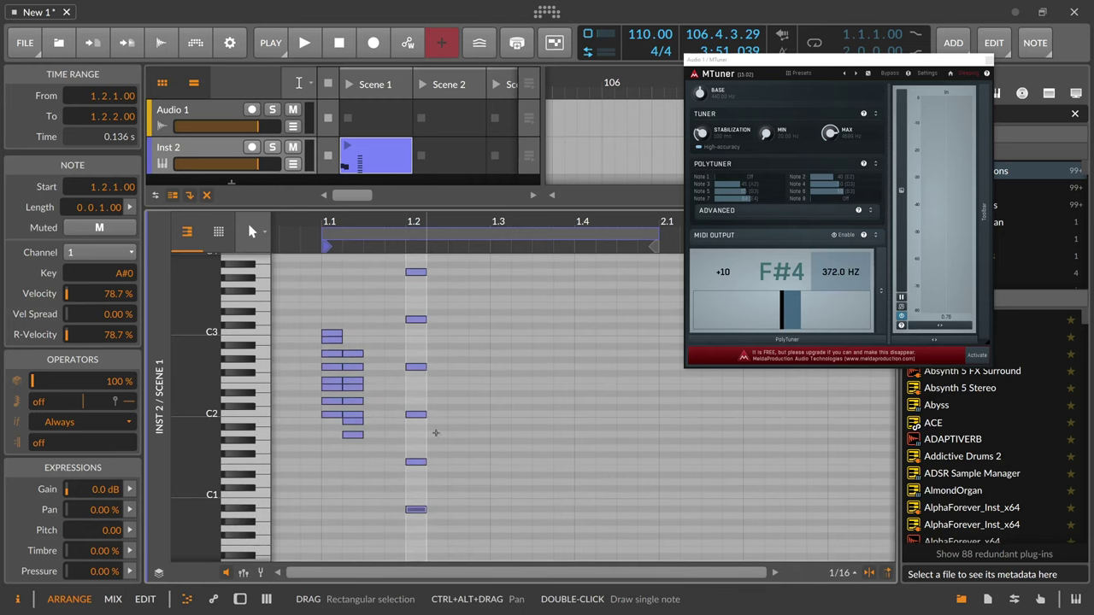
pyautogui.scroll(3, 437, 433)
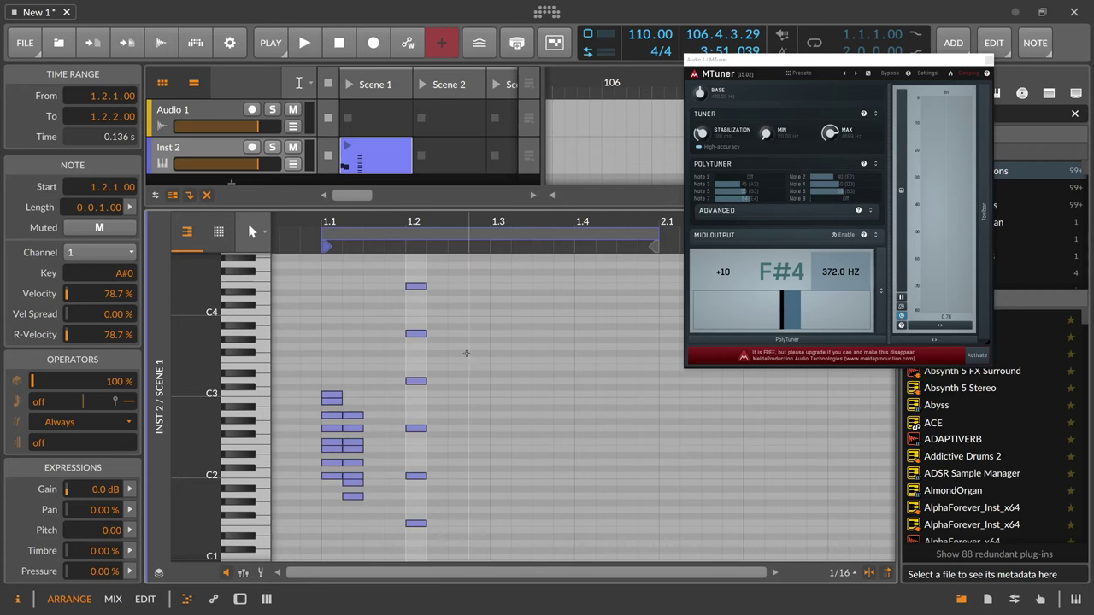
pyautogui.scroll(3, 432, 364)
pyautogui.scroll(3, 433, 363)
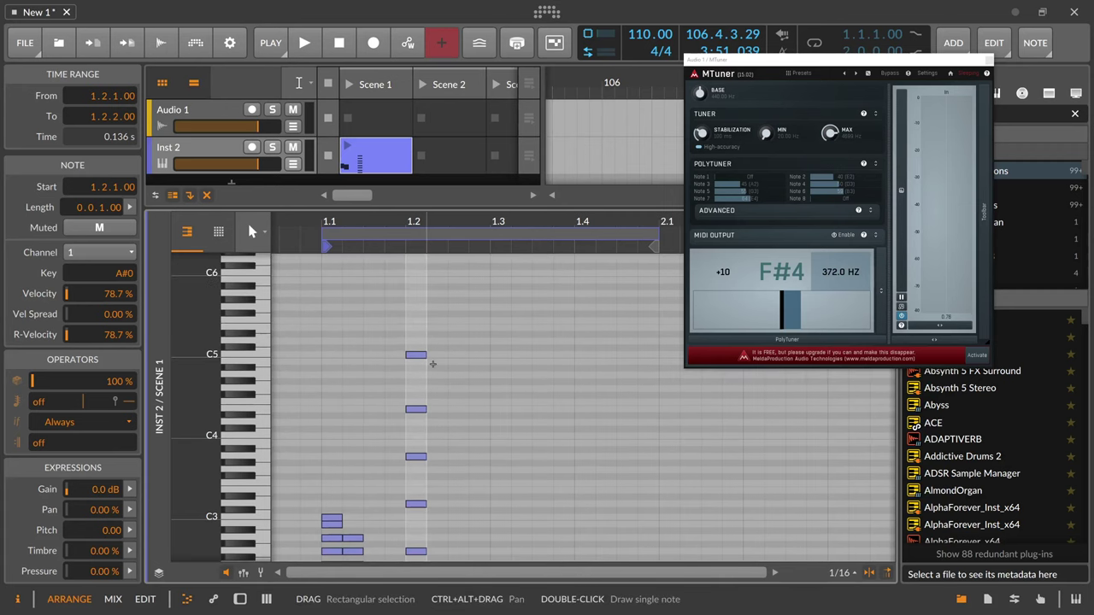
pyautogui.doubleClick(437, 344)
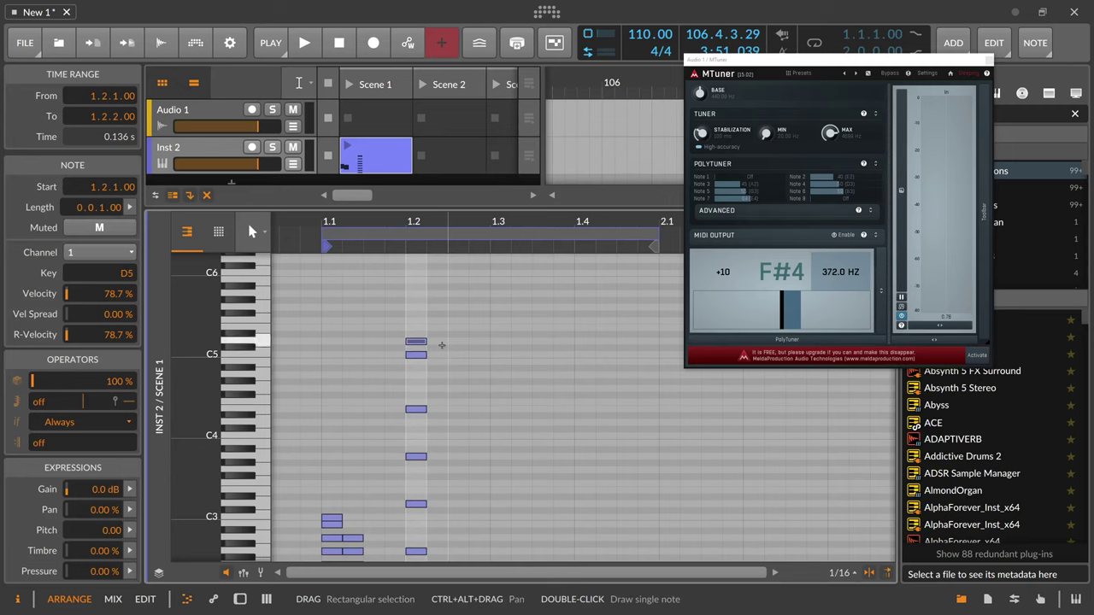
pyautogui.press('Up')
pyautogui.press('Up')
pyautogui.press('Up')
pyautogui.press('Up')
pyautogui.press('Up')
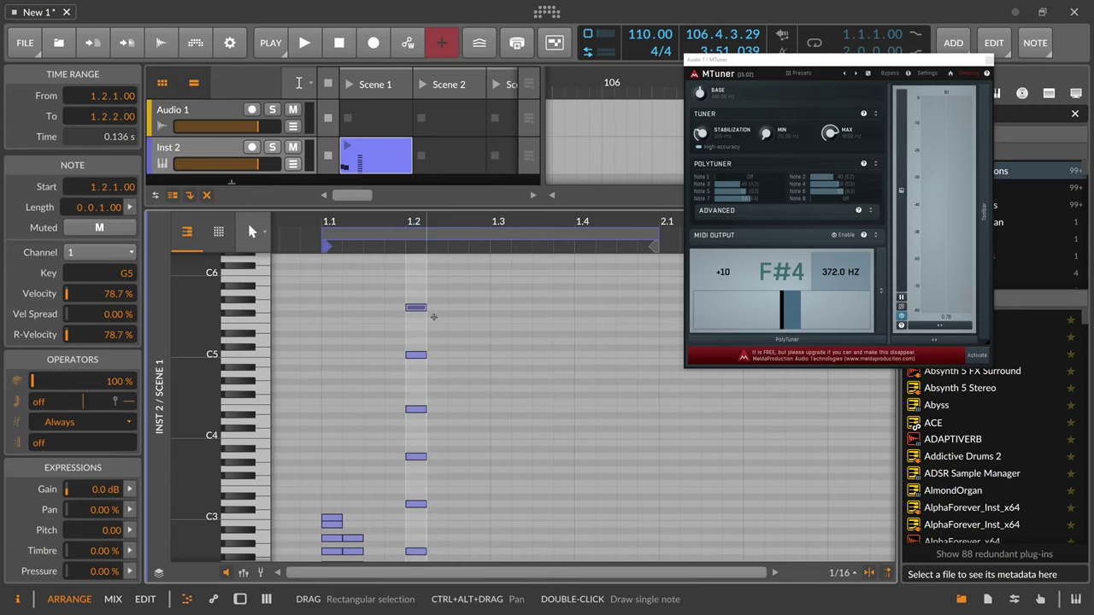
# Enlarge the track area above the note editor and delete the clip in Inst 2's Scene 1 slot
pyautogui.scroll(3, 435, 313)
pyautogui.scroll(-2, 428, 339)
pyautogui.scroll(-4, 426, 359)
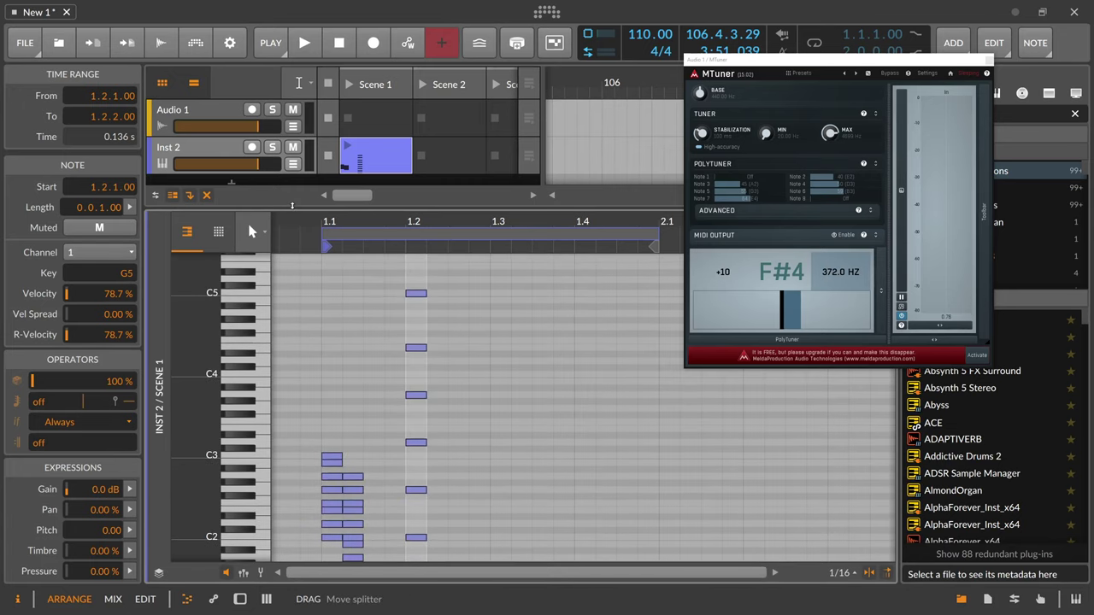
pyautogui.moveTo(294, 205); pyautogui.dragTo(292, 307)
pyautogui.click(376, 158)
pyautogui.press('Delete')
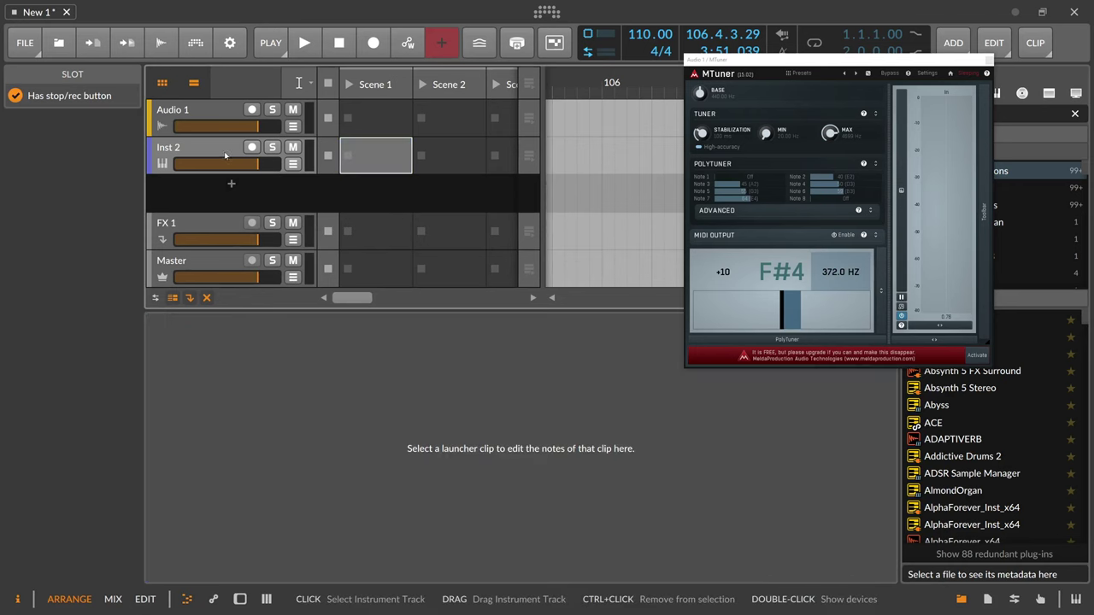
# Show Audio 1's device chain and route the Test Tone's Macro modulator to the Quantize modulator's Input
pyautogui.click(207, 122)
pyautogui.press('d')
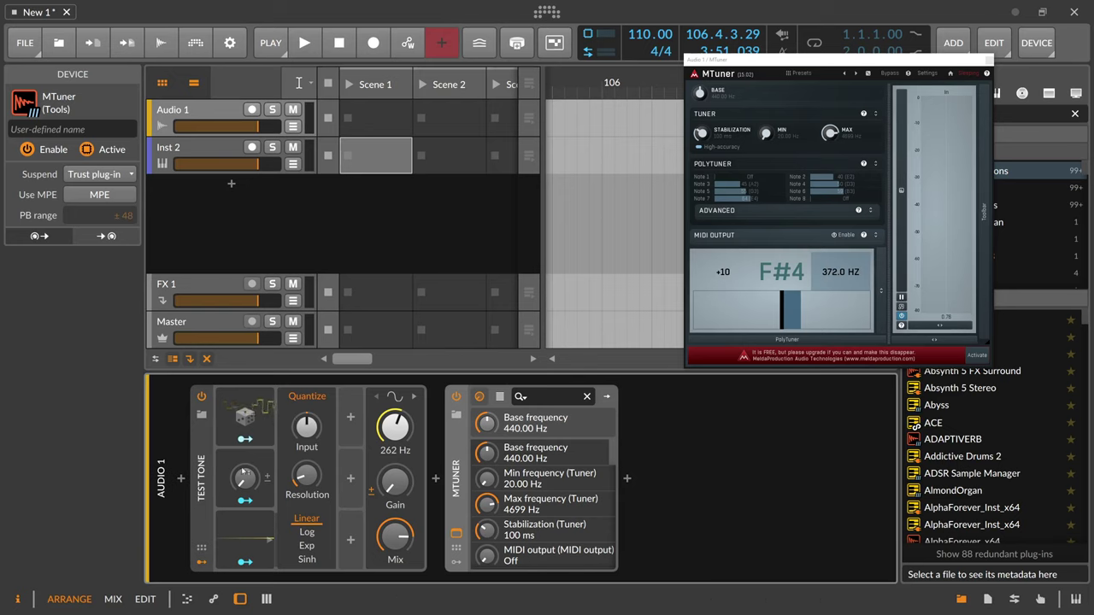
pyautogui.click(245, 501)
pyautogui.moveTo(306, 427); pyautogui.dragTo(307, 381)
pyautogui.moveTo(245, 478)
pyautogui.mouseDown()
pyautogui.moveTo(245, 465)
pyautogui.moveTo(245, 491)
pyautogui.mouseUp()
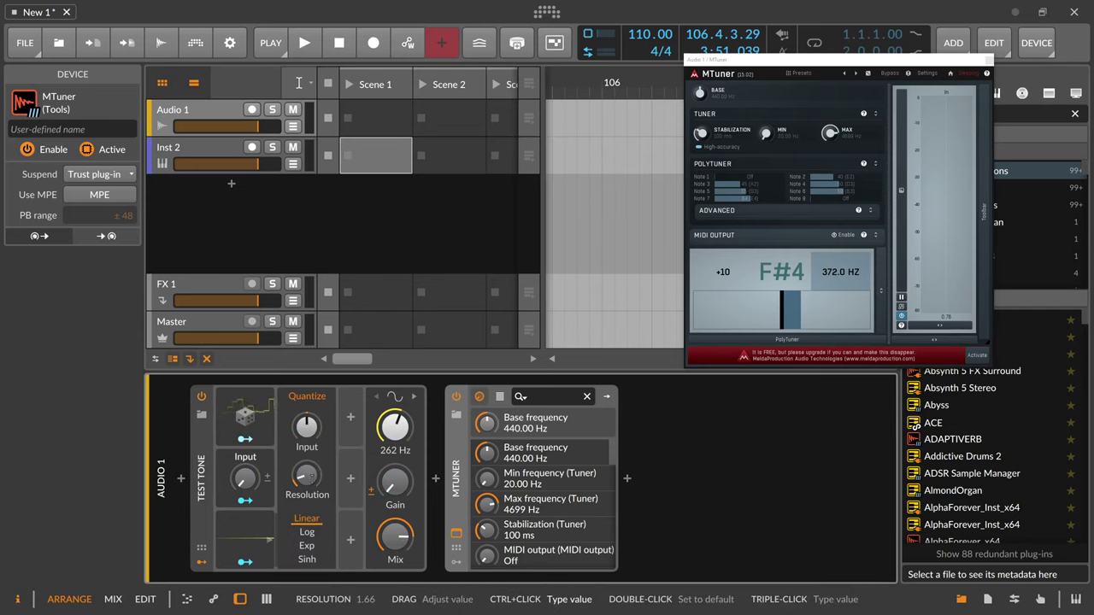
# Set the Quantize modulator's Resolution to 9
pyautogui.click(309, 477)
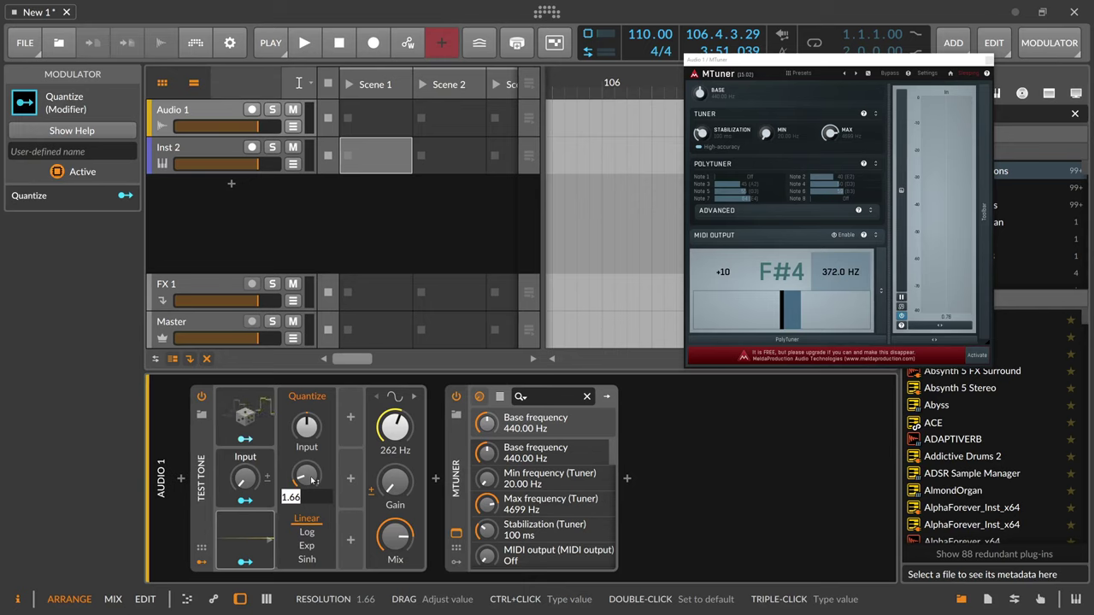
pyautogui.write('9')
pyautogui.press('Return')
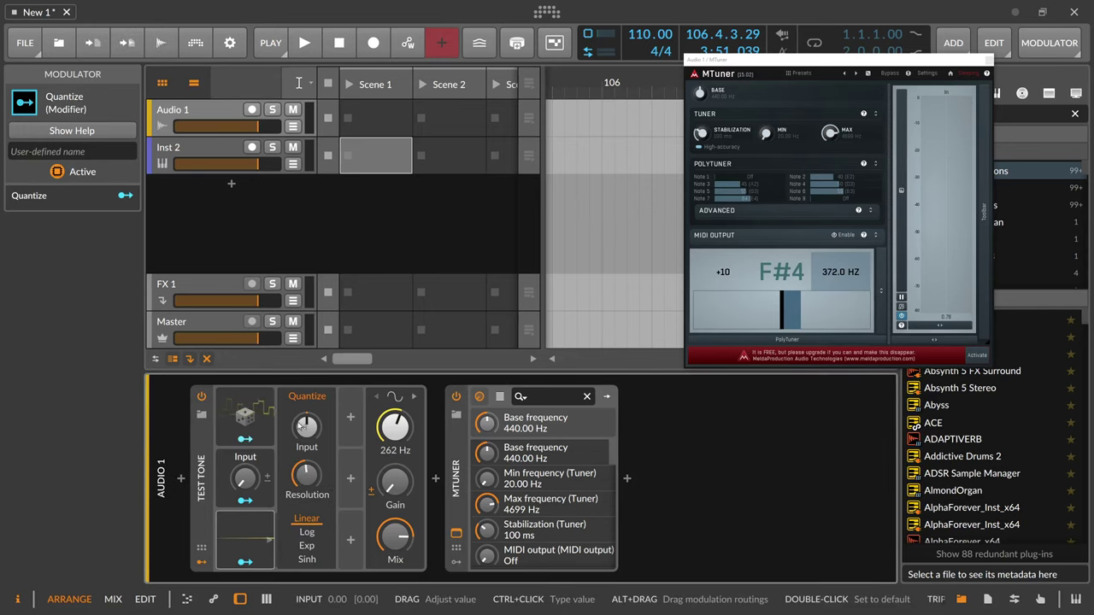
# Map the Quantize modulator to the Test Tone's Frequency with a modulation amount of 64
pyautogui.click(246, 562)
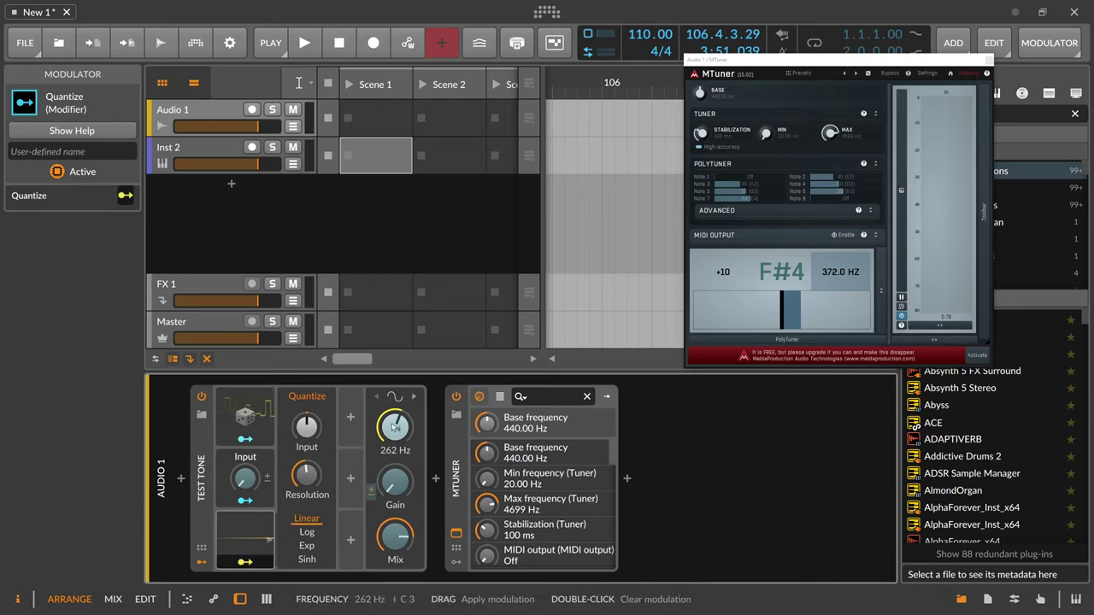
pyautogui.moveTo(394, 425); pyautogui.dragTo(394, 419)
pyautogui.doubleClick(120, 213)
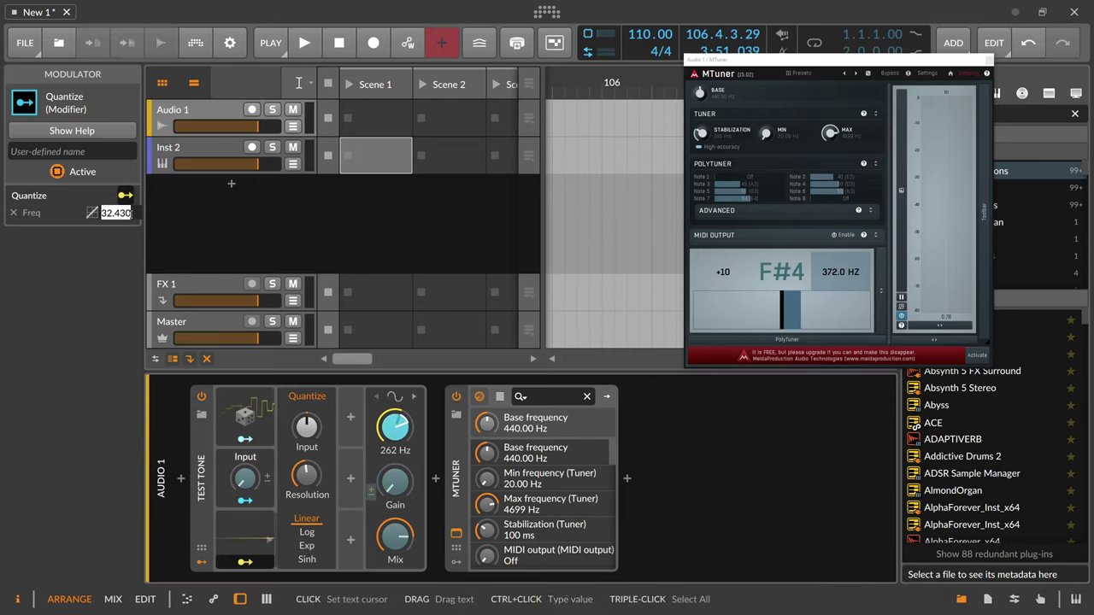
pyautogui.write('64')
pyautogui.press('Return')
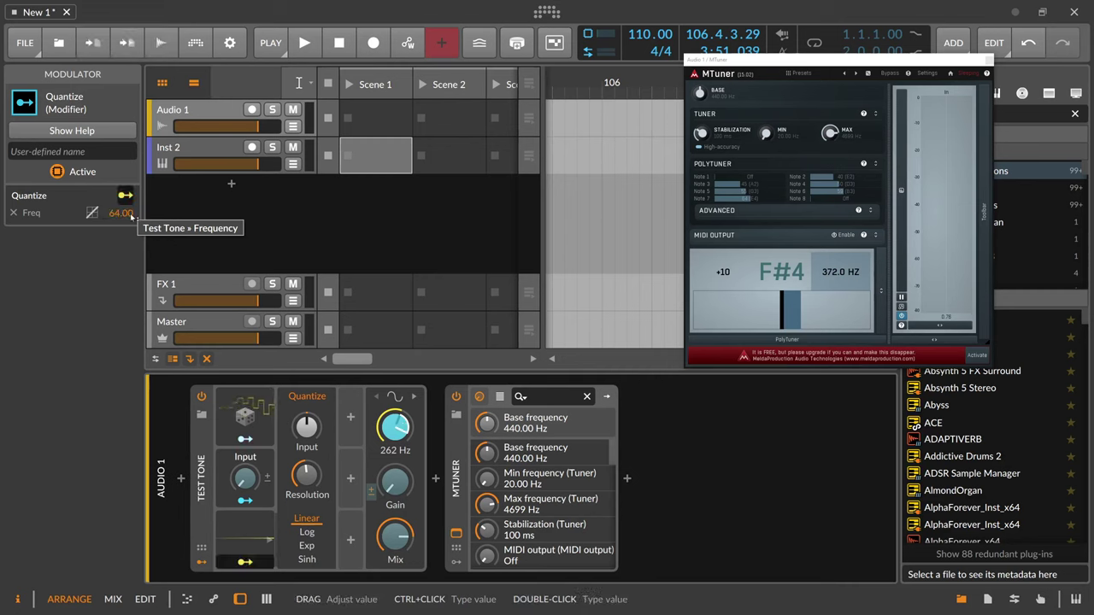
pyautogui.click(246, 562)
# Raise the Test Tone's Gain and sweep the Input macro to audition the quantized pitch steps
pyautogui.moveTo(395, 482); pyautogui.dragTo(395, 437)
pyautogui.moveTo(245, 478)
pyautogui.mouseDown()
pyautogui.moveTo(245, 423)
pyautogui.moveTo(245, 480)
pyautogui.mouseUp()
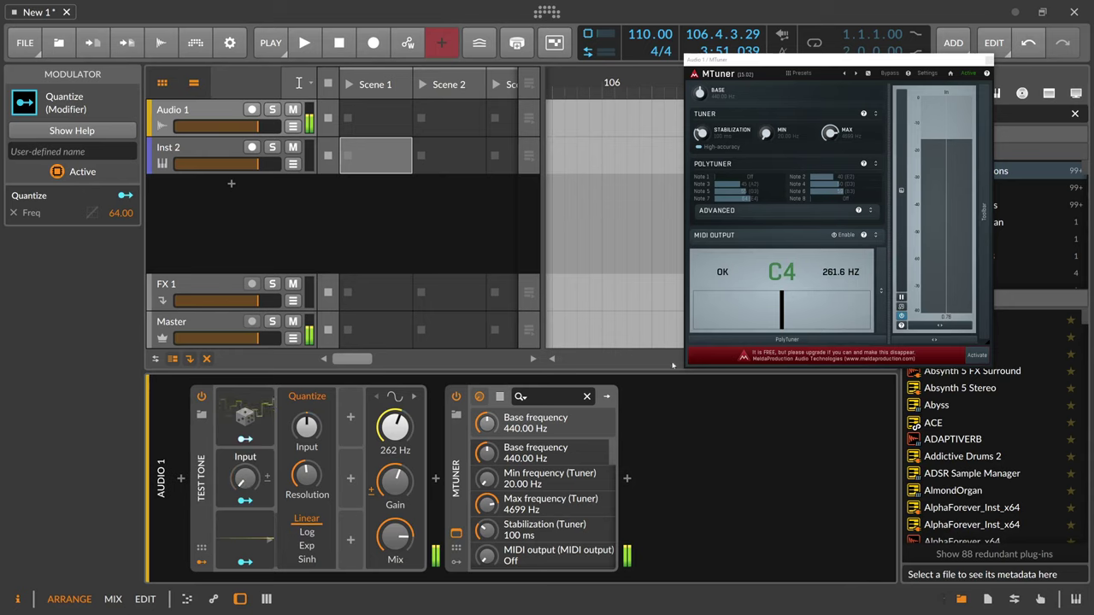
pyautogui.click(244, 479)
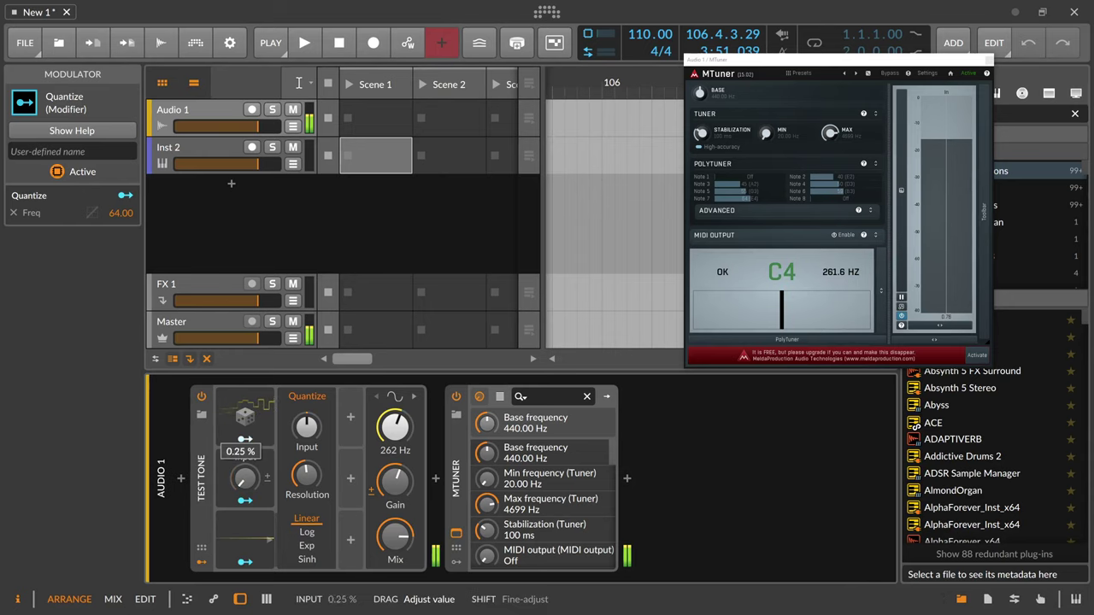
pyautogui.moveTo(244, 478); pyautogui.dragTo(249, 483)
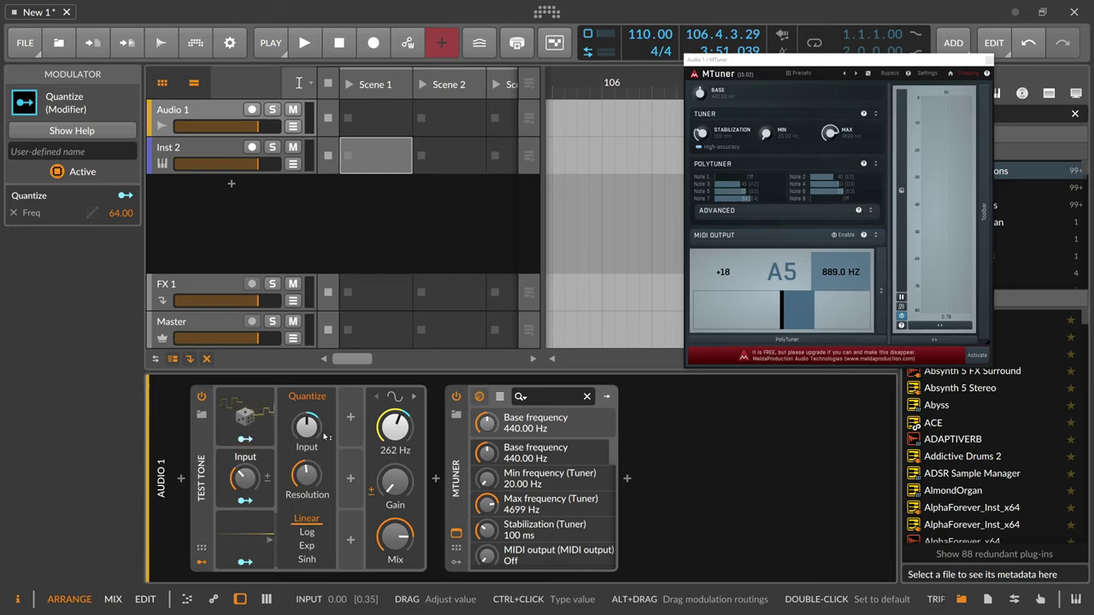
# Set the Quantize modulator's Resolution to 9.15
pyautogui.tripleClick(313, 475)
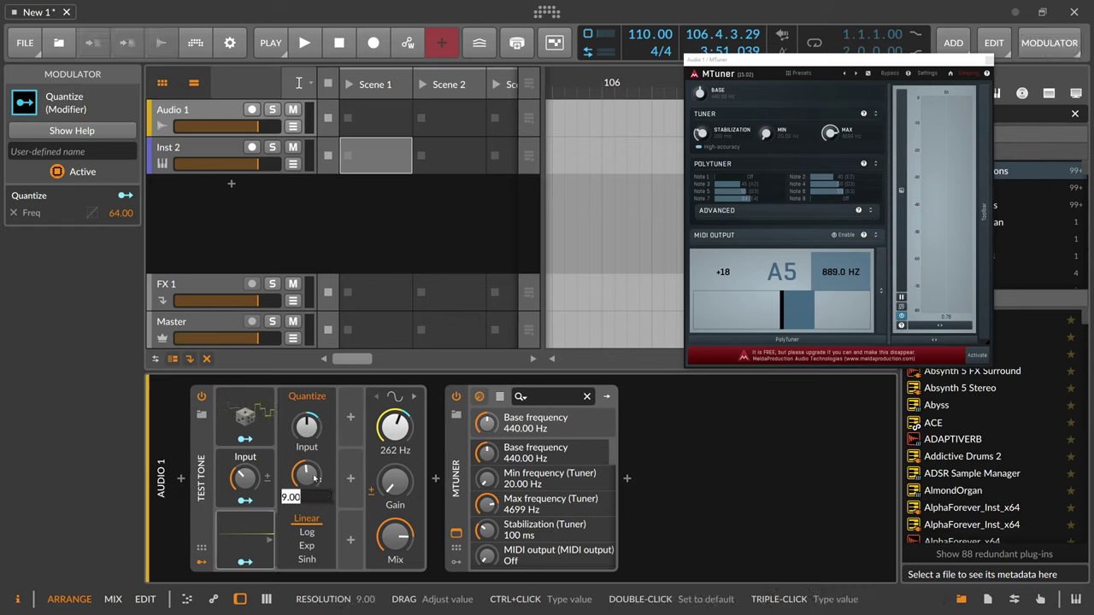
pyautogui.write('9')
pyautogui.press('Return')
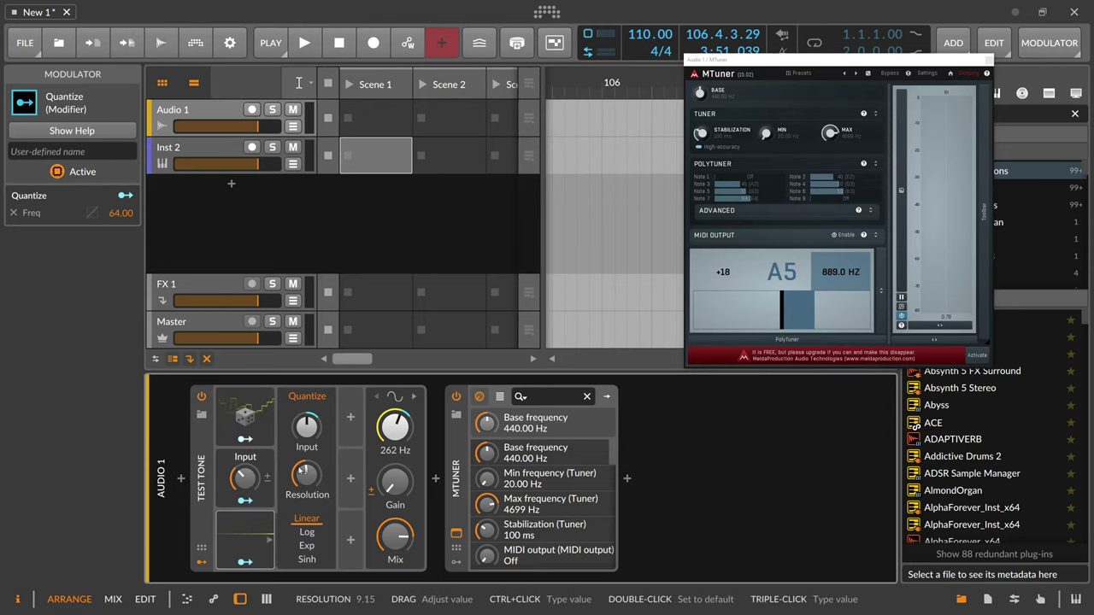
# Raise the Test Tone's Gain, sweep the Input macro in bipolar mode to audition the pitches, and reset the macro to 0%
pyautogui.moveTo(398, 487); pyautogui.dragTo(397, 490)
pyautogui.moveTo(249, 487)
pyautogui.mouseDown()
pyautogui.moveTo(249, 523)
pyautogui.moveTo(245, 470)
pyautogui.mouseUp()
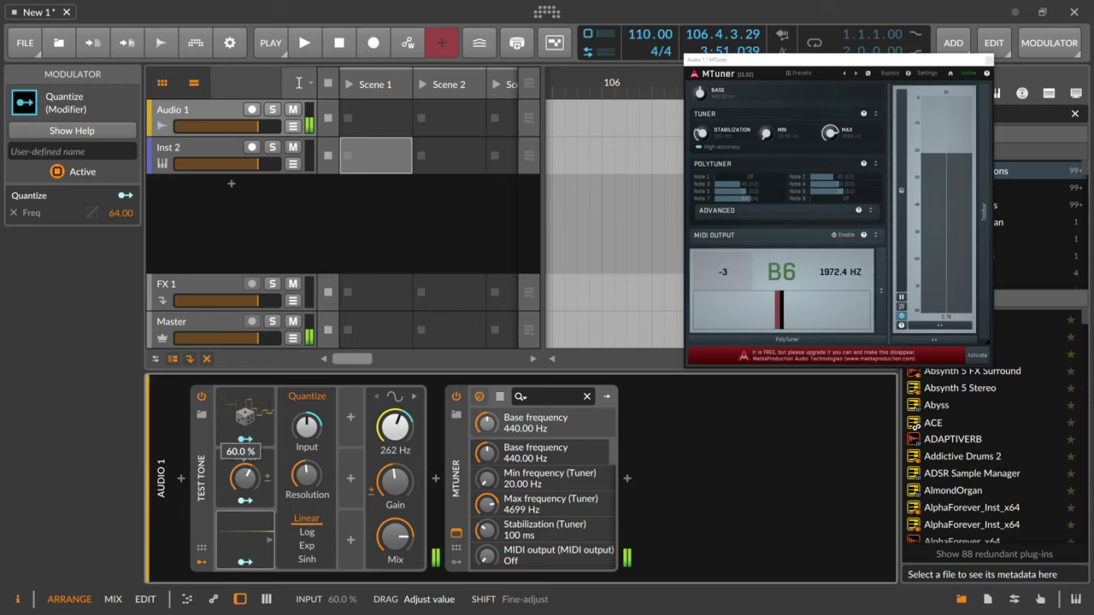
pyautogui.moveTo(245, 470)
pyautogui.mouseDown()
pyautogui.moveTo(246, 489)
pyautogui.moveTo(269, 478)
pyautogui.moveTo(245, 483)
pyautogui.moveTo(246, 525)
pyautogui.moveTo(245, 415)
pyautogui.moveTo(250, 483)
pyautogui.mouseUp()
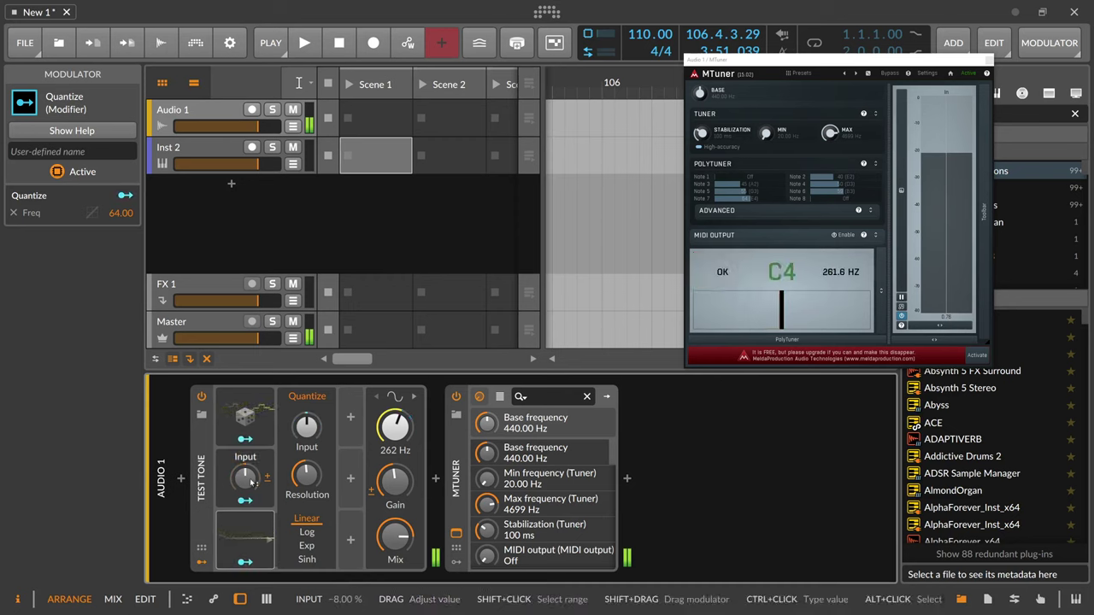
pyautogui.doubleClick(251, 483)
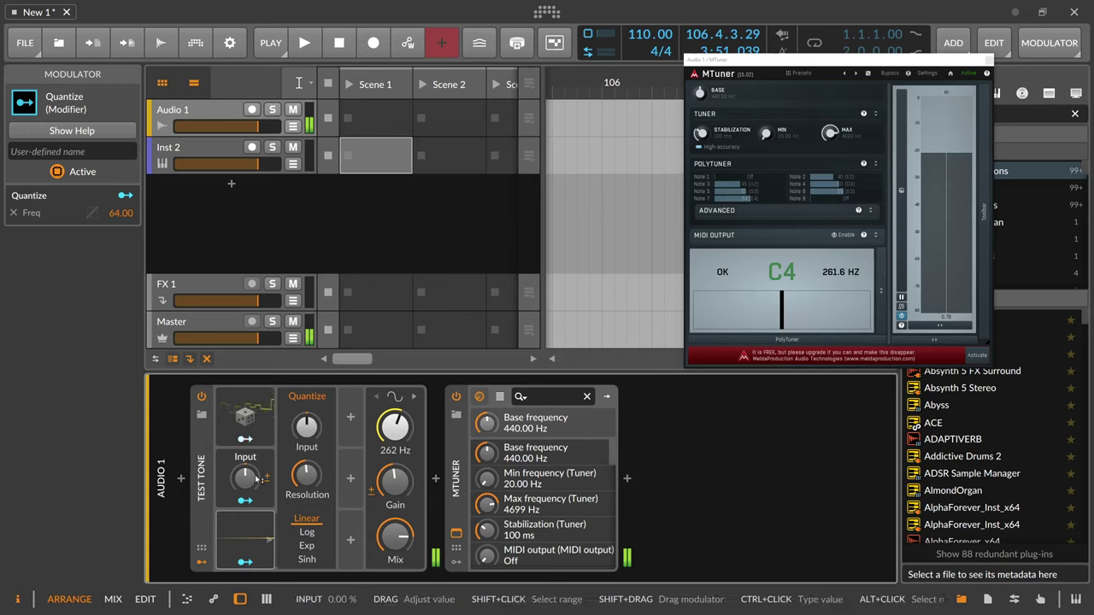
pyautogui.moveTo(246, 478); pyautogui.dragTo(246, 423)
# Add a second Macro modulator to the Test Tone in an empty modulator slot
pyautogui.click(349, 543)
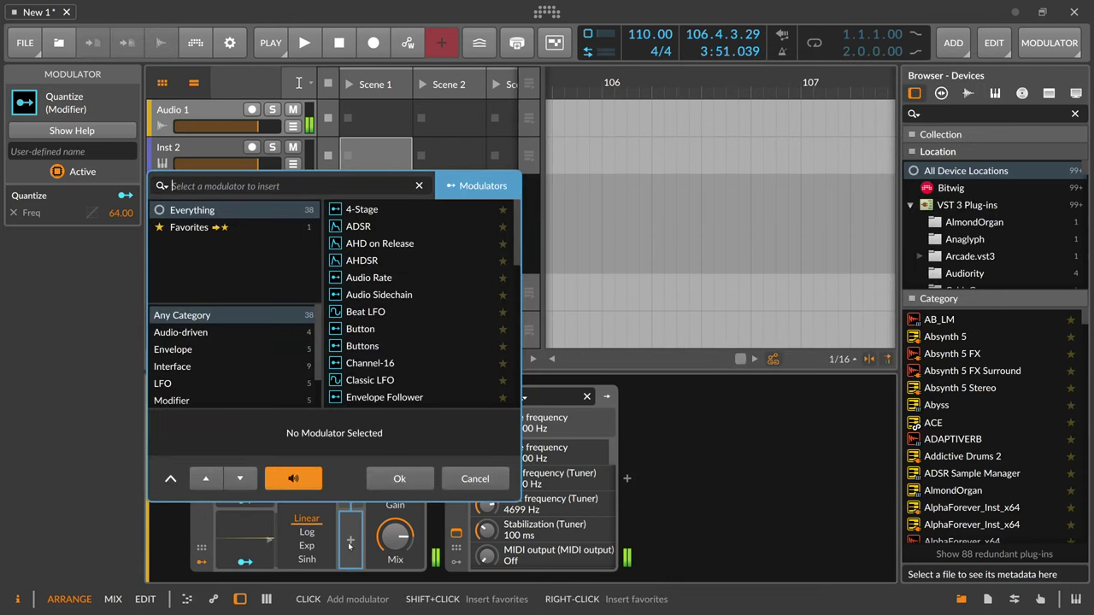
pyautogui.write('mac')
pyautogui.press('Down')
pyautogui.press('Return')
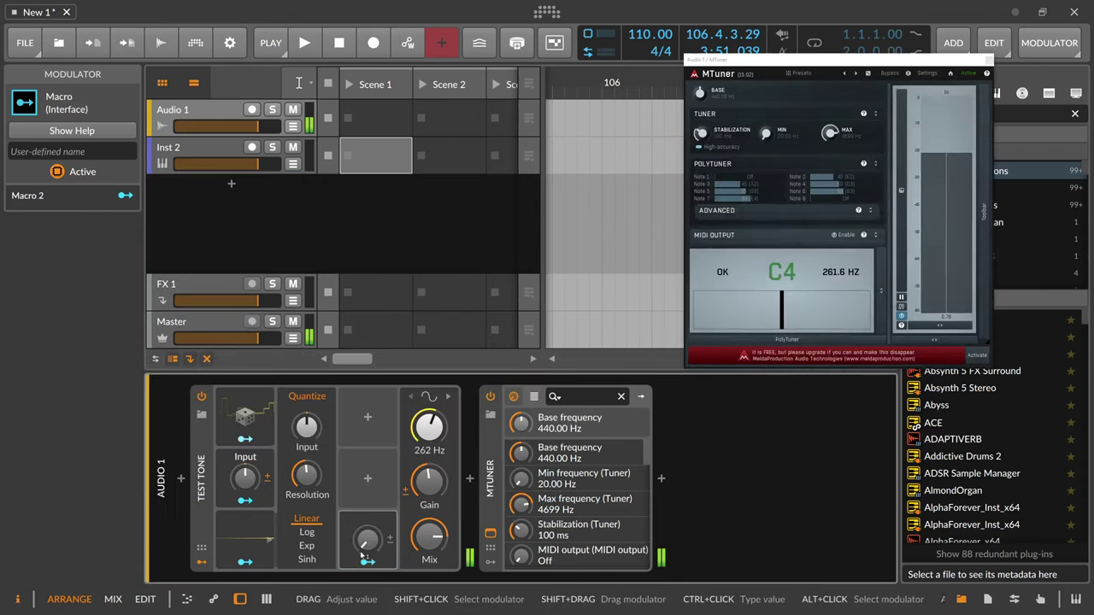
# Set the Input macro's value to -15%, testing lower values down to about -28% in between
pyautogui.keyDown('ctrl'); pyautogui.click(252, 487); pyautogui.keyUp('ctrl')
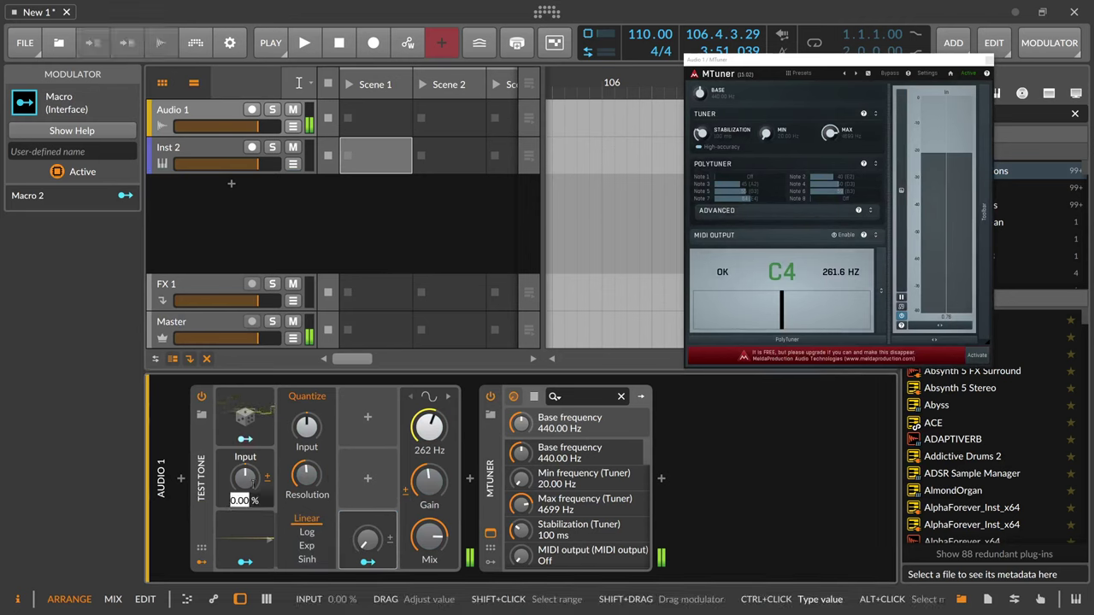
pyautogui.write('-15')
pyautogui.press('Return')
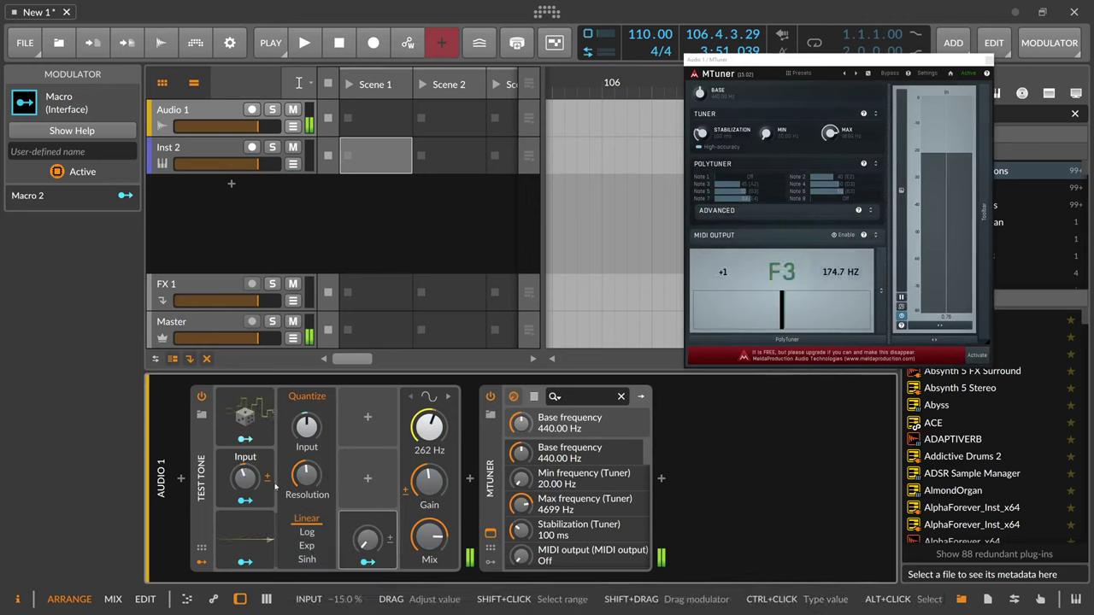
pyautogui.moveTo(254, 488); pyautogui.dragTo(253, 490)
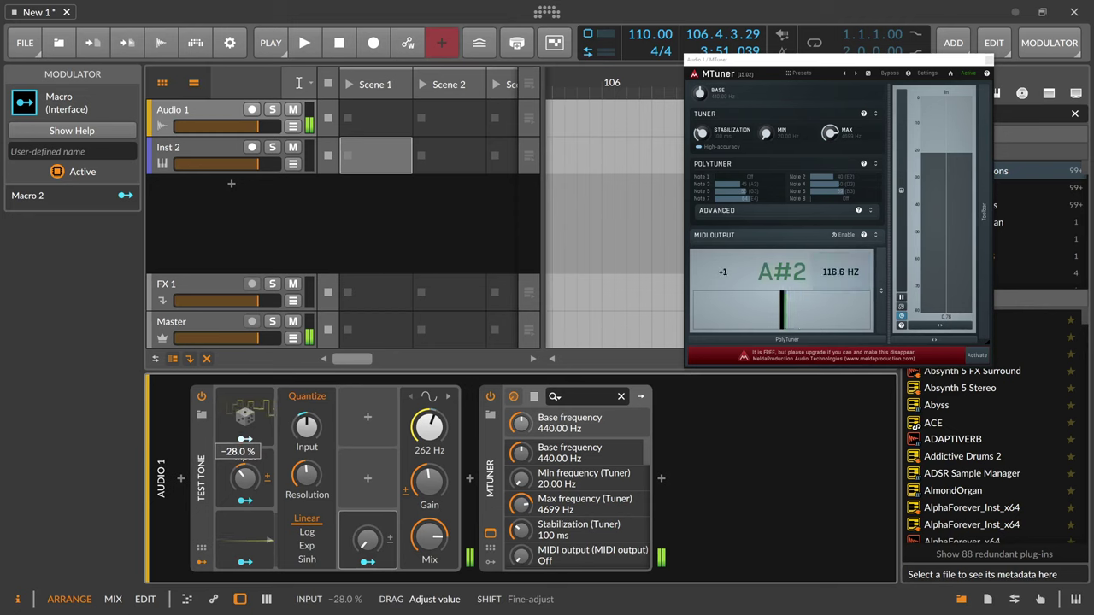
pyautogui.keyDown('ctrl'); pyautogui.click(245, 479); pyautogui.keyUp('ctrl')
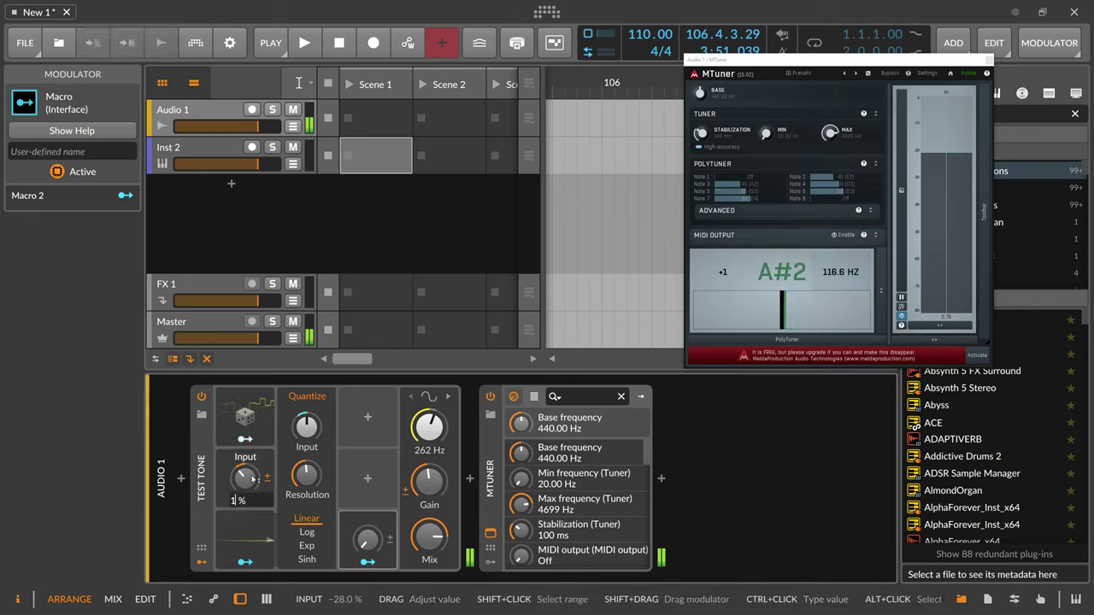
pyautogui.write('-1')
pyautogui.press('Return')
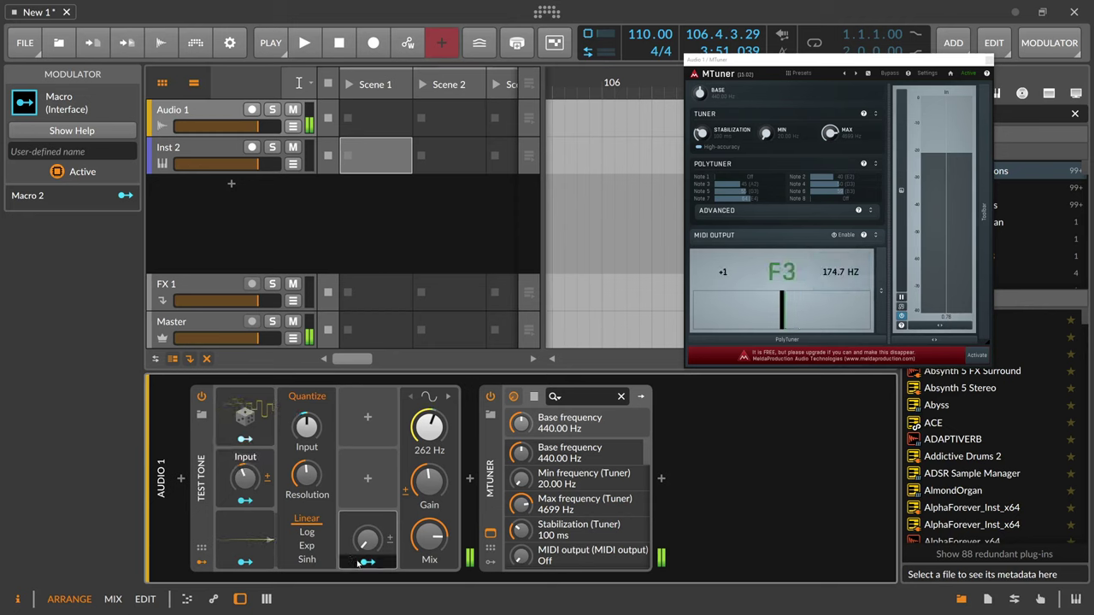
# Map the new macro to the Input macro with a modulation amount of 0.775
pyautogui.moveTo(245, 478); pyautogui.dragTo(244, 440)
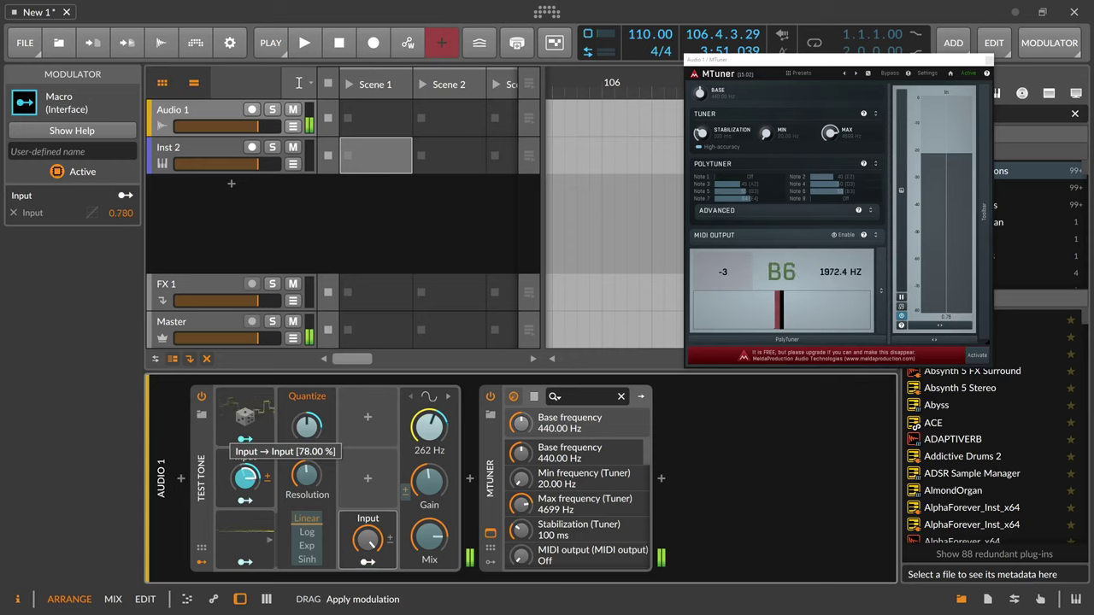
pyautogui.moveTo(244, 477); pyautogui.dragTo(244, 480)
pyautogui.click(368, 562)
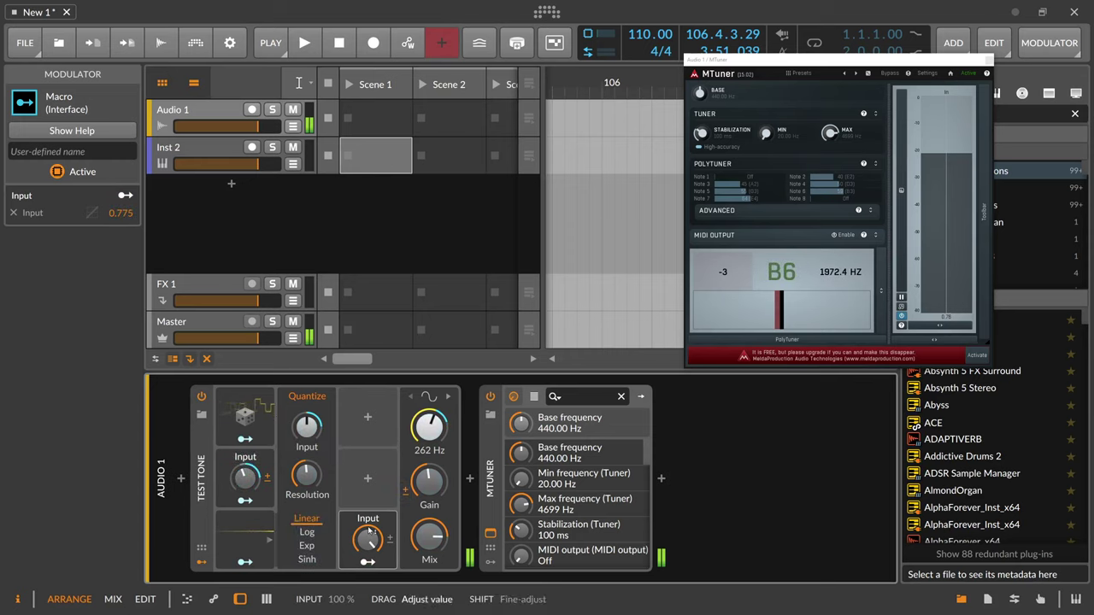
# Rename the new macro to All White Keys
pyautogui.doubleClick(375, 518)
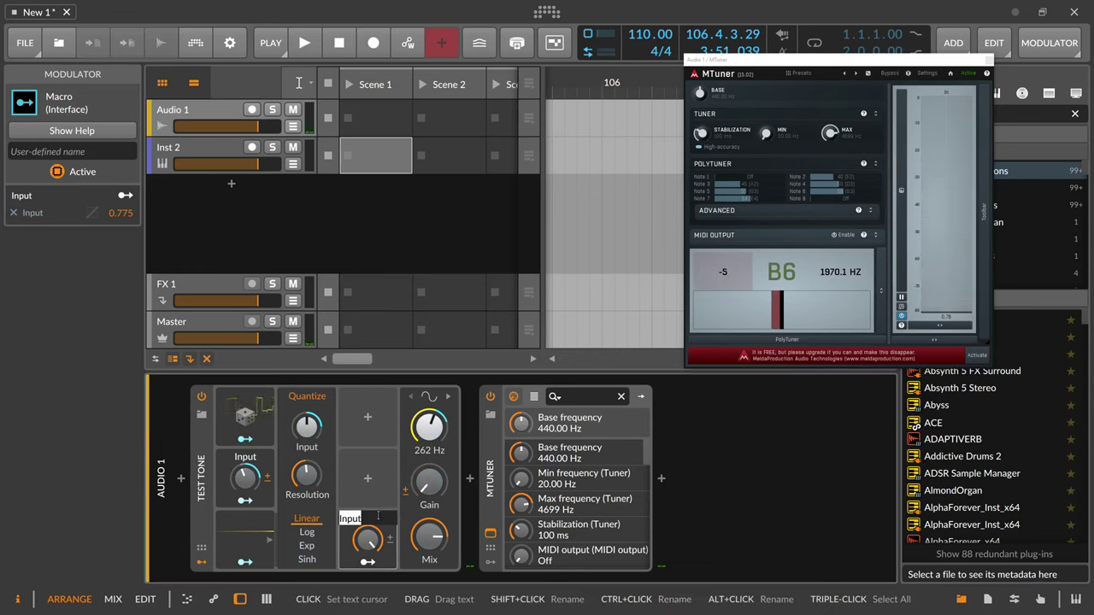
pyautogui.write('All')
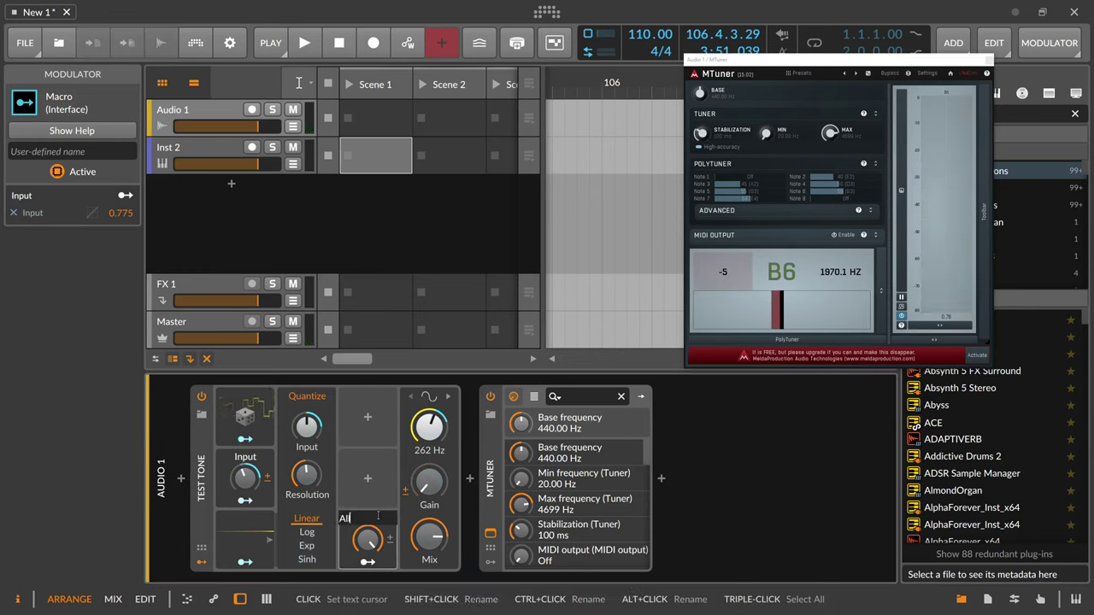
pyautogui.write(' White Key')
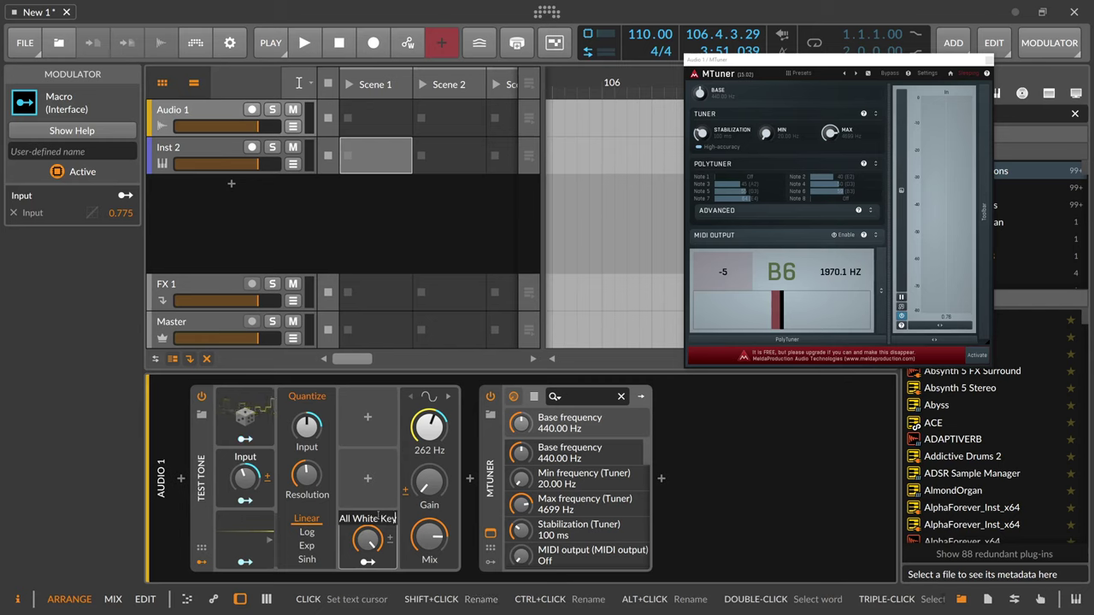
pyautogui.write('s')
pyautogui.press('Return')
# Raise the Test Tone's Gain, sweep the All White Keys macro across its range, and return it to 0%
pyautogui.moveTo(369, 539); pyautogui.dragTo(369, 596)
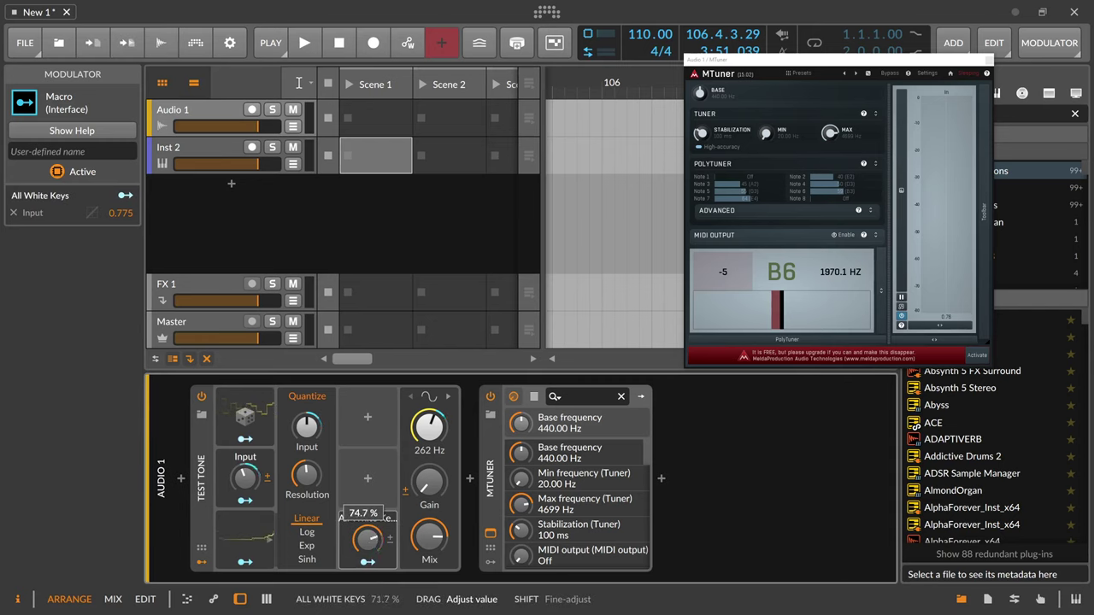
pyautogui.moveTo(367, 537); pyautogui.dragTo(367, 565)
pyautogui.moveTo(429, 482); pyautogui.dragTo(429, 427)
pyautogui.moveTo(368, 539); pyautogui.dragTo(368, 614)
# Map the Random modulator to the All White Keys macro with an amount of 1.000 and select a 16th note timebase for Random
pyautogui.click(268, 441)
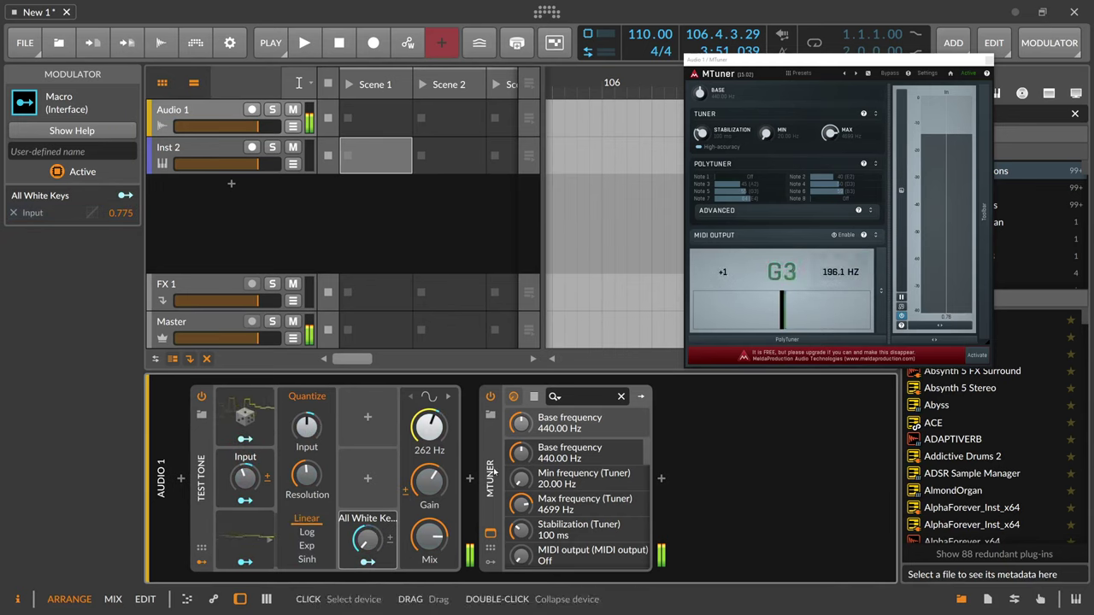
pyautogui.click(255, 416)
pyautogui.click(375, 420)
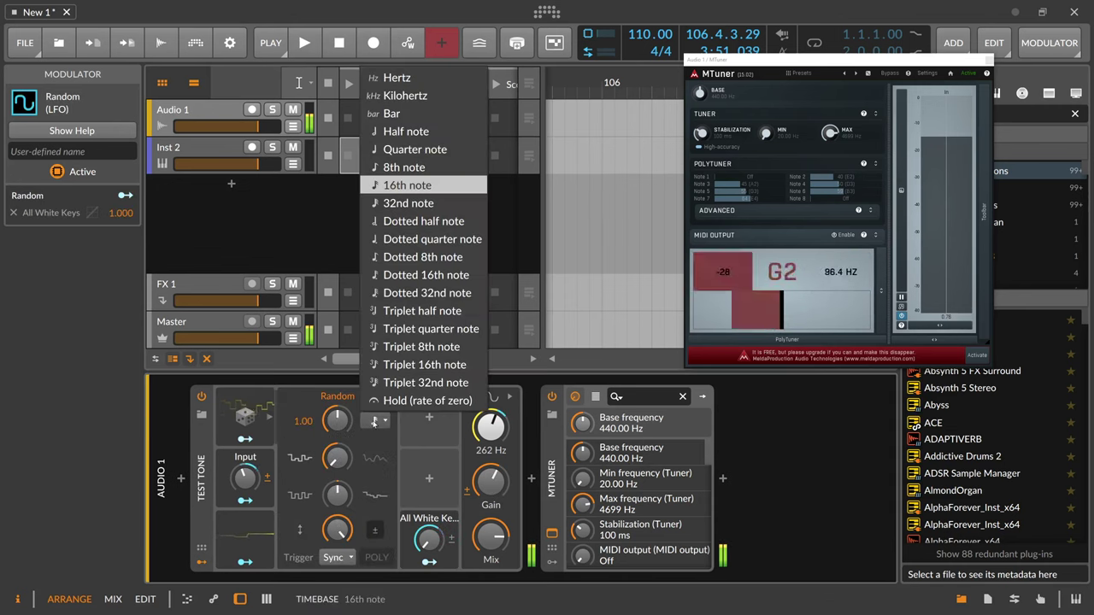
pyautogui.click(441, 186)
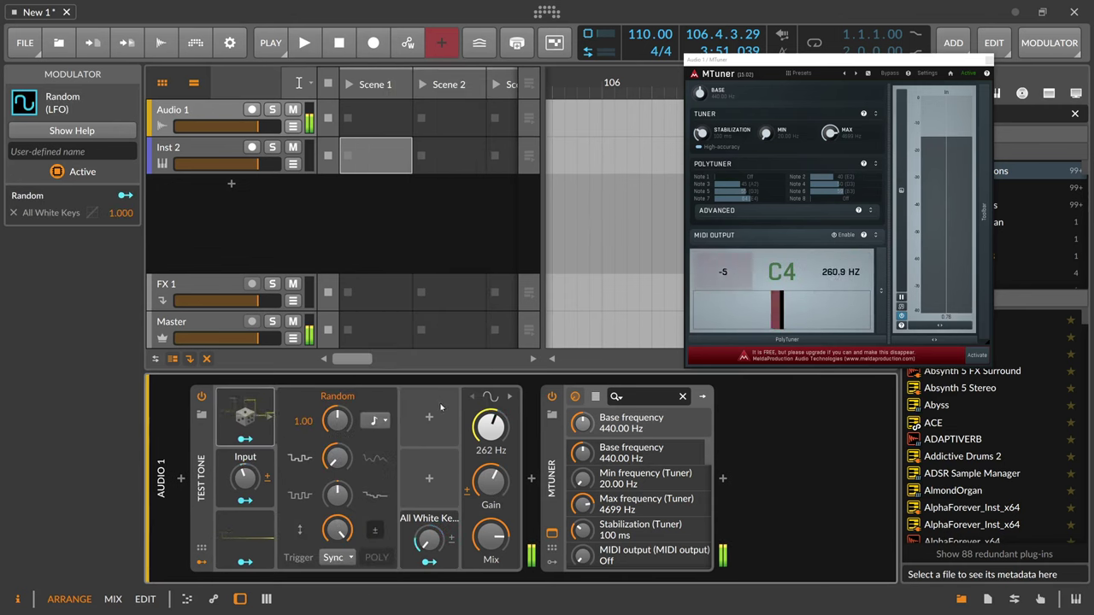
# Insert a Delay+ device between the Test Tone and MTuner
pyautogui.click(531, 481)
pyautogui.write('delay')
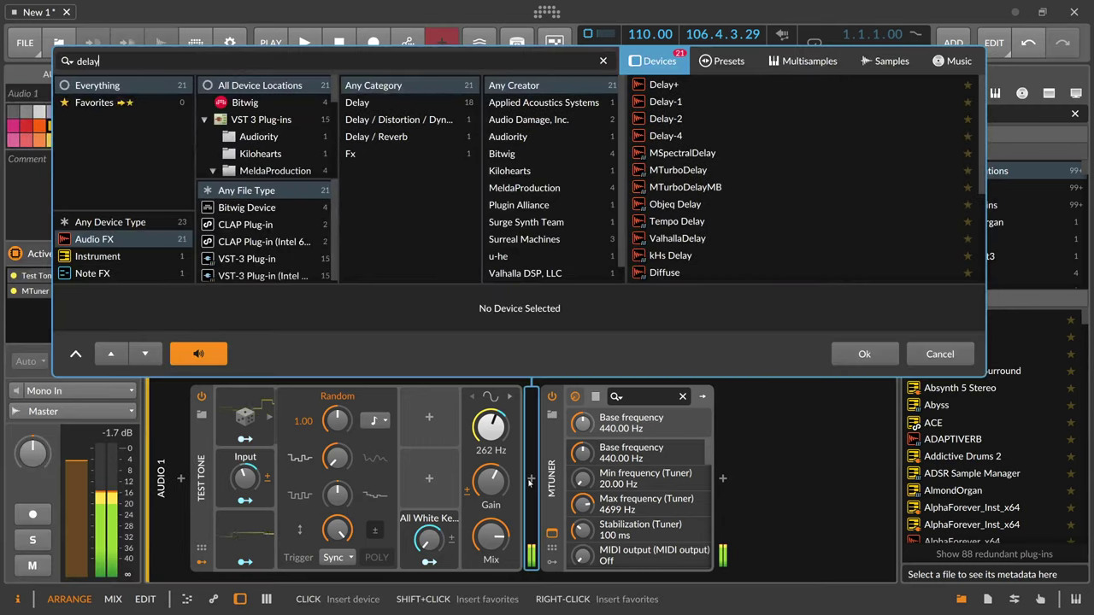
pyautogui.press('Return')
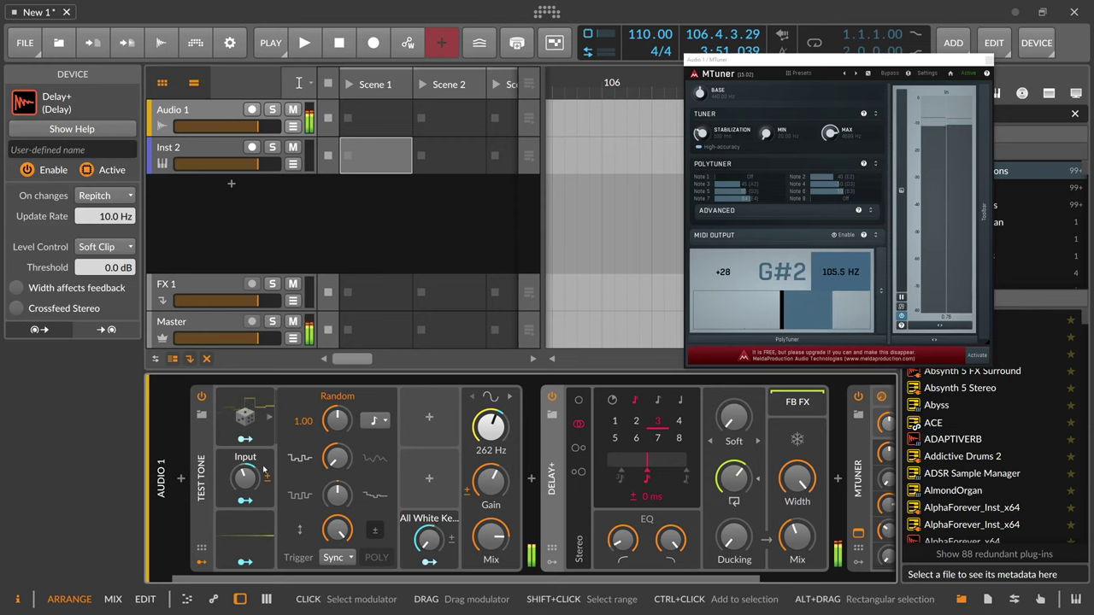
# Hide the detail panels of the Random and Quantize modulators on the Test Tone
pyautogui.click(236, 465)
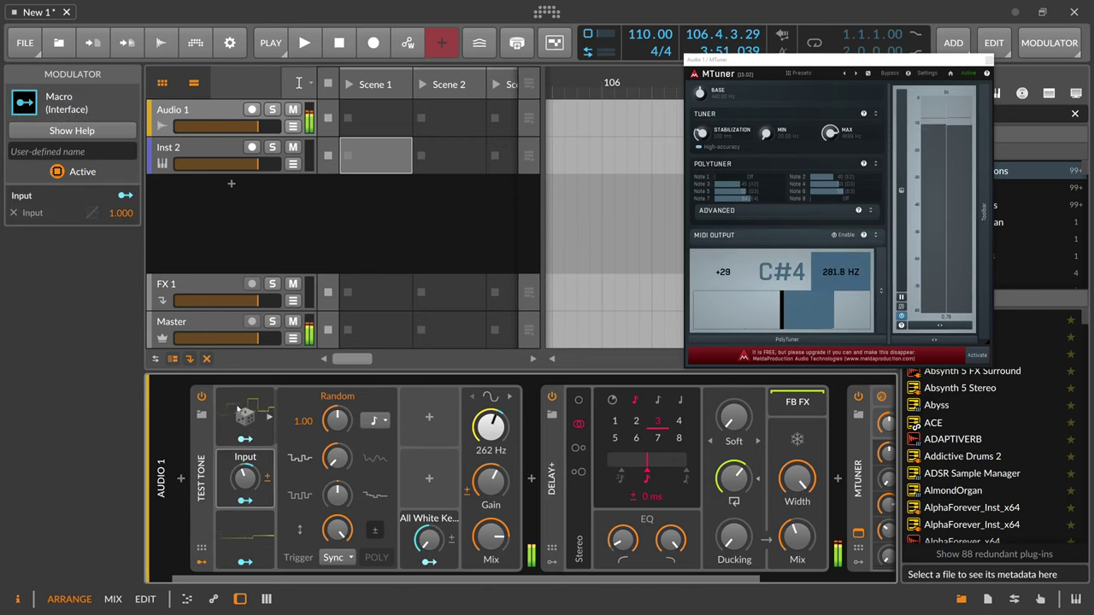
pyautogui.click(271, 418)
pyautogui.click(248, 526)
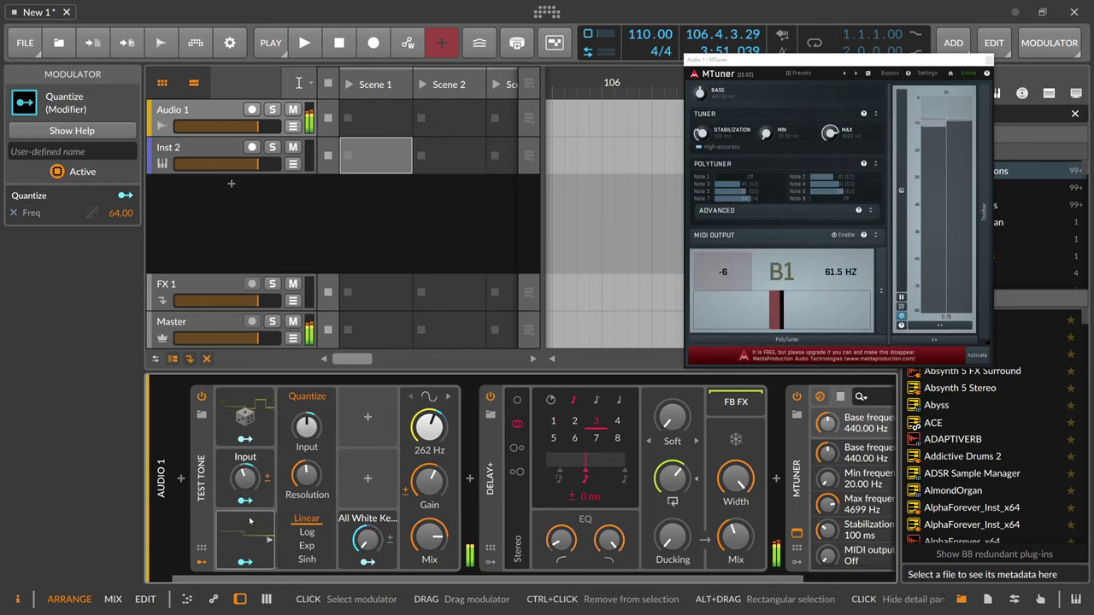
pyautogui.click(248, 523)
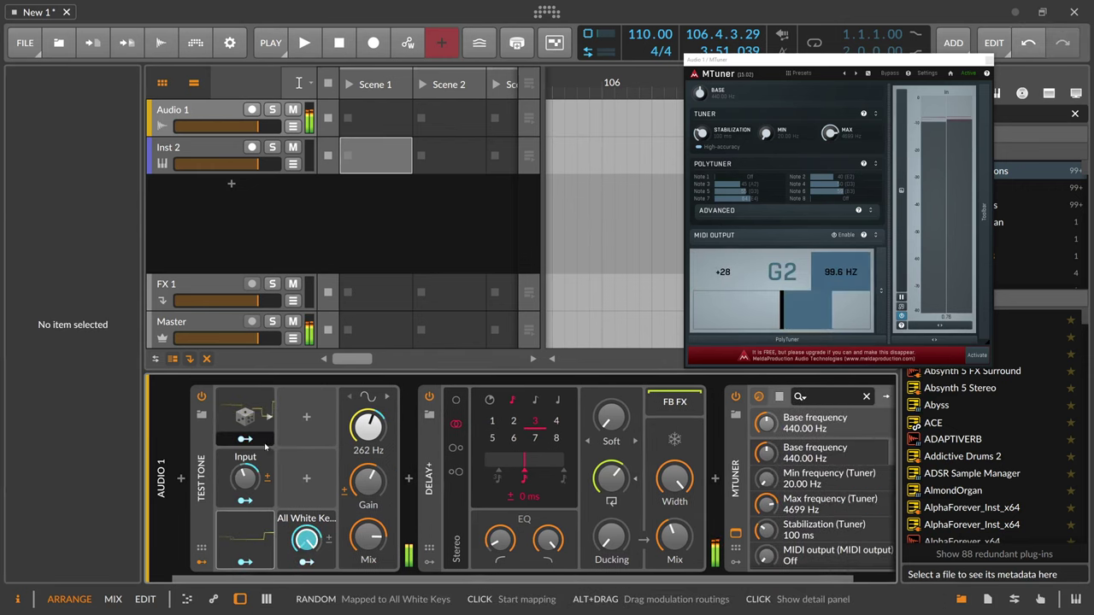
# Rearrange the Test Tone's modulators into a single row ordered Random, All White Keys, Input, Quantize
pyautogui.moveTo(316, 528); pyautogui.dragTo(310, 417)
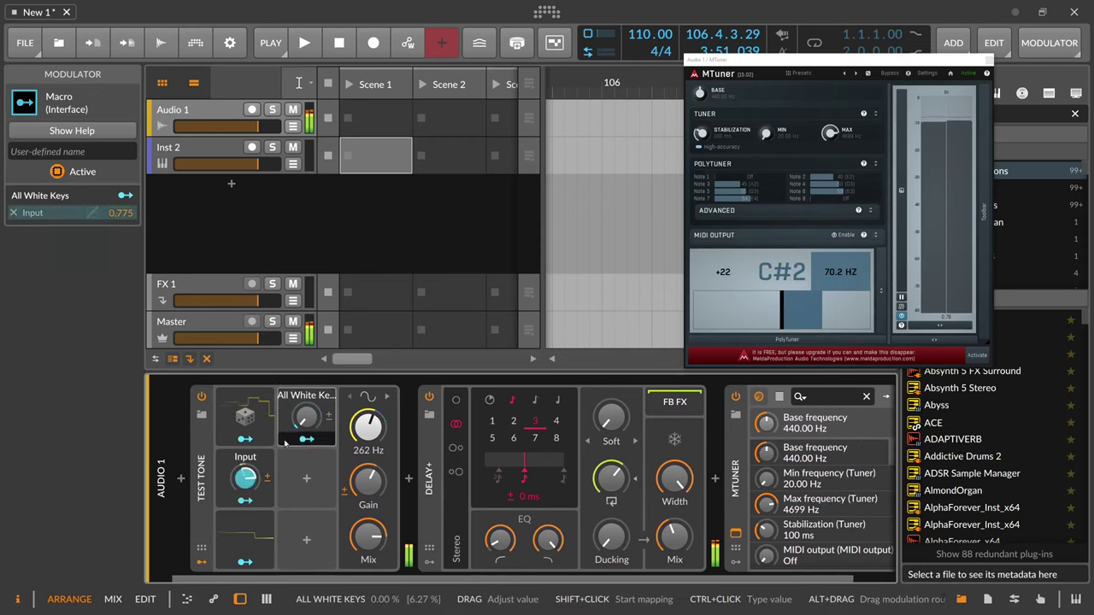
pyautogui.moveTo(225, 474); pyautogui.dragTo(342, 419)
pyautogui.moveTo(235, 523); pyautogui.dragTo(417, 419)
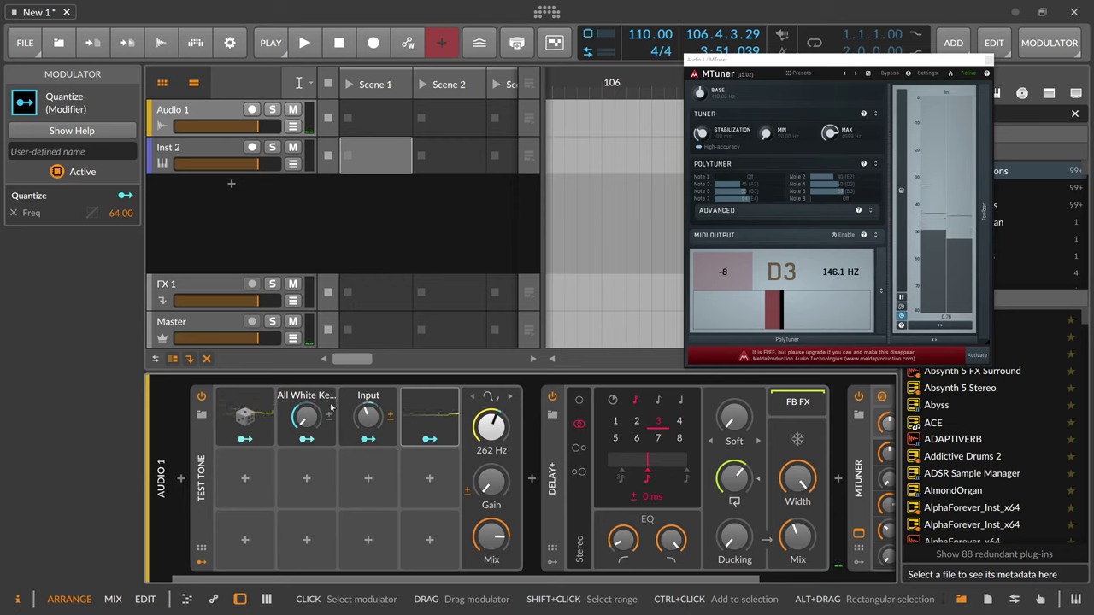
pyautogui.click(267, 418)
pyautogui.click(268, 418)
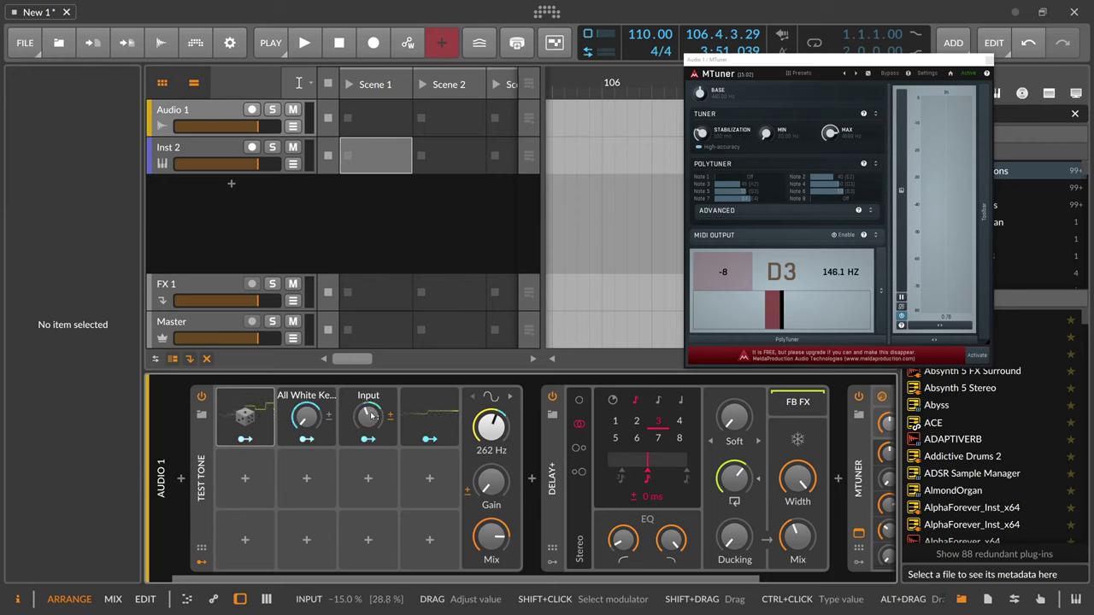
# Check the Quantize modulator's settings and audition the random melody by briefly raising the Test Tone's gain
pyautogui.click(429, 417)
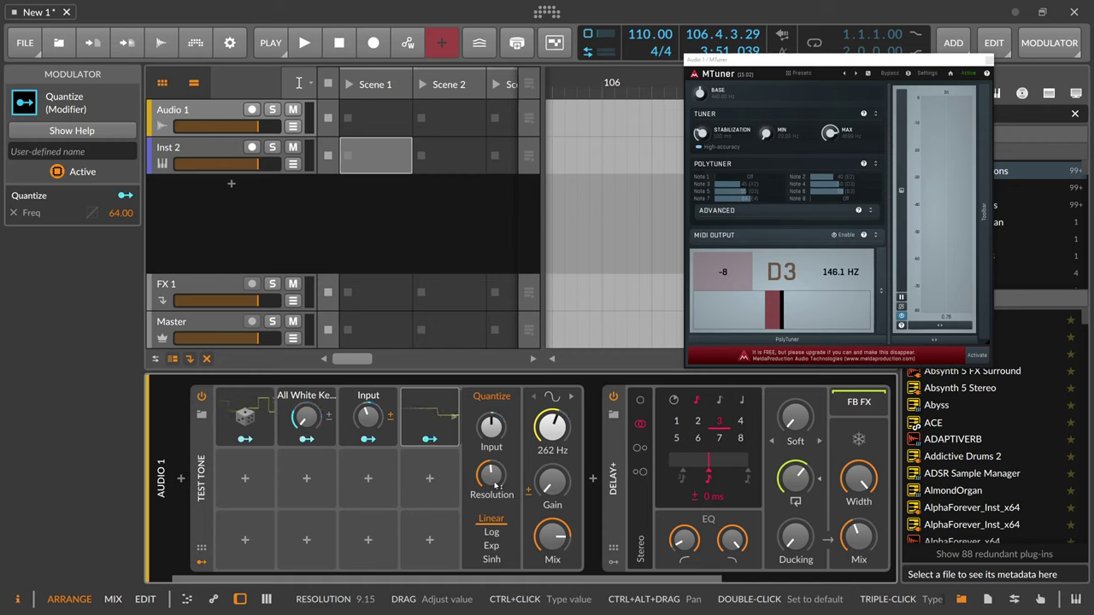
pyautogui.click(429, 419)
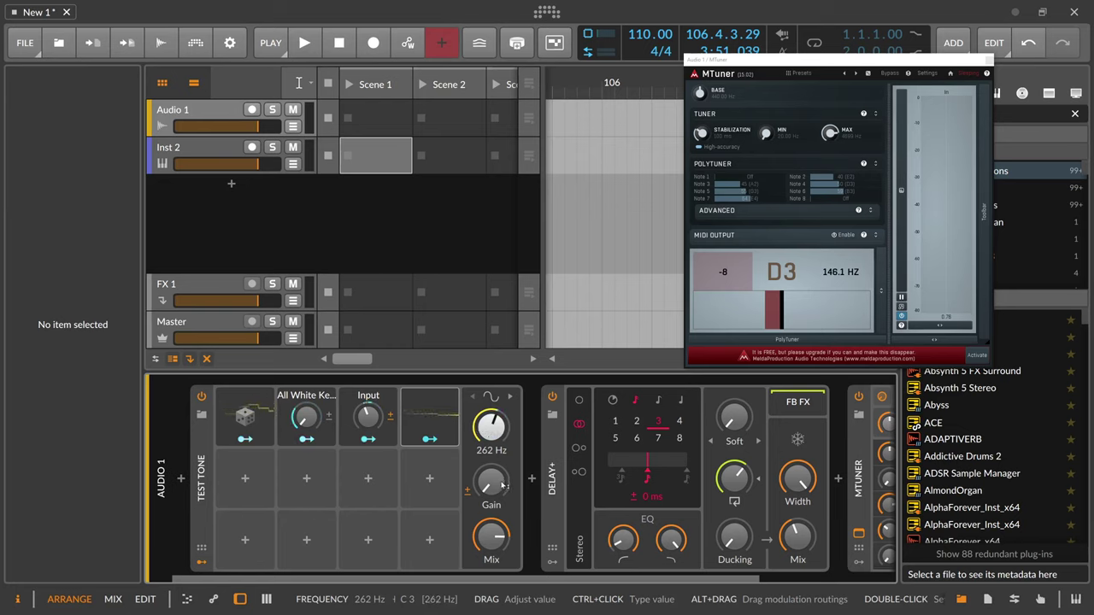
pyautogui.moveTo(491, 435); pyautogui.dragTo(491, 419)
pyautogui.moveTo(483, 480); pyautogui.dragTo(483, 481)
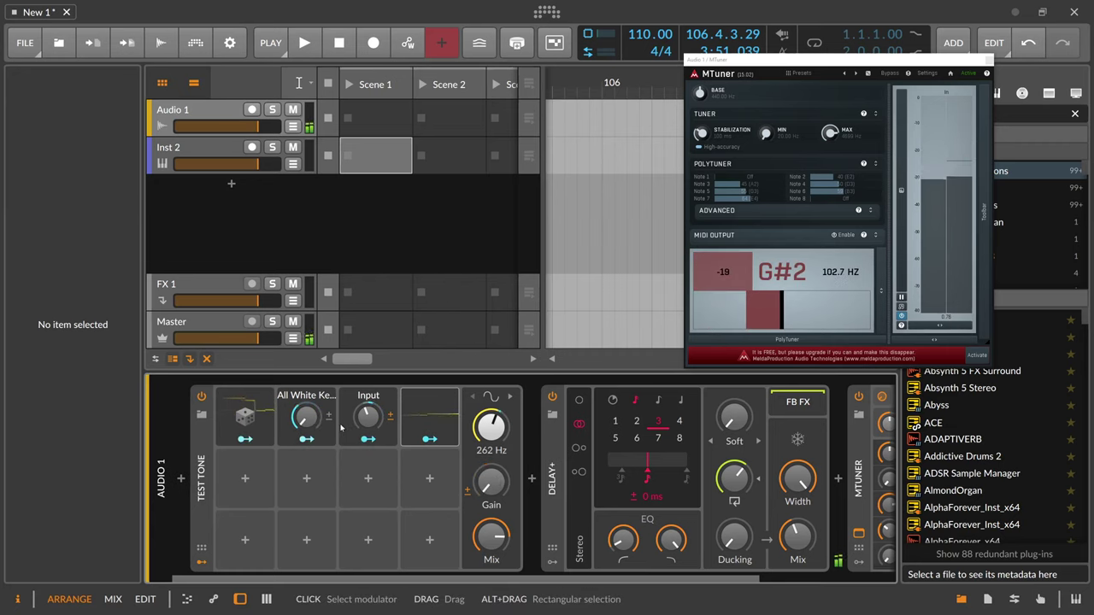
# Delete the All White Keys macro and move Input and Quantize directly beside Random, with the Input macro at 0.00 %
pyautogui.click(286, 416)
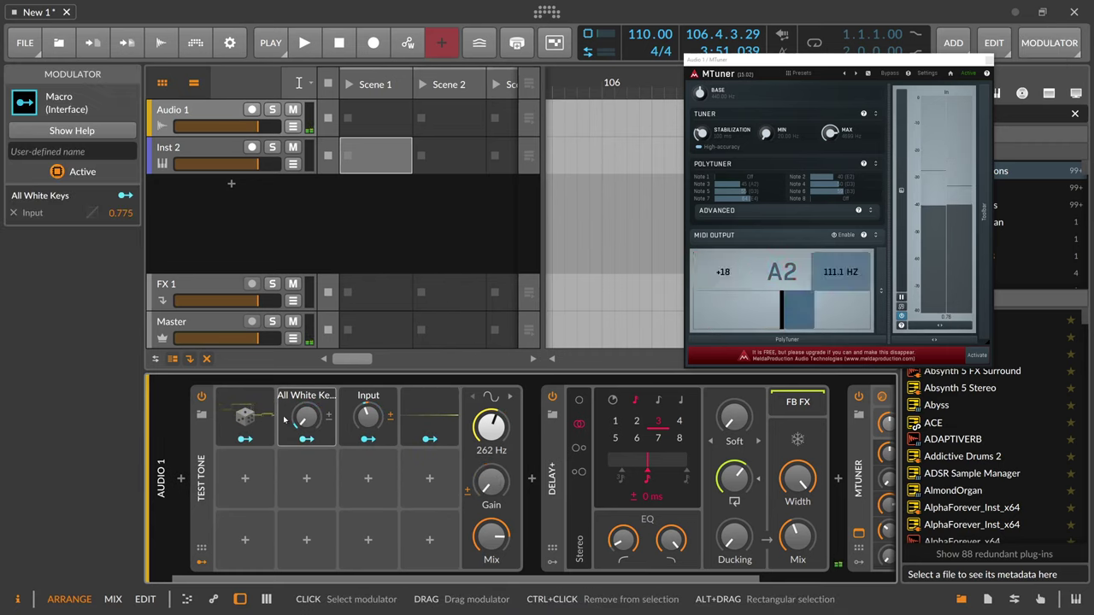
pyautogui.press('Delete')
pyautogui.moveTo(355, 409); pyautogui.dragTo(306, 439)
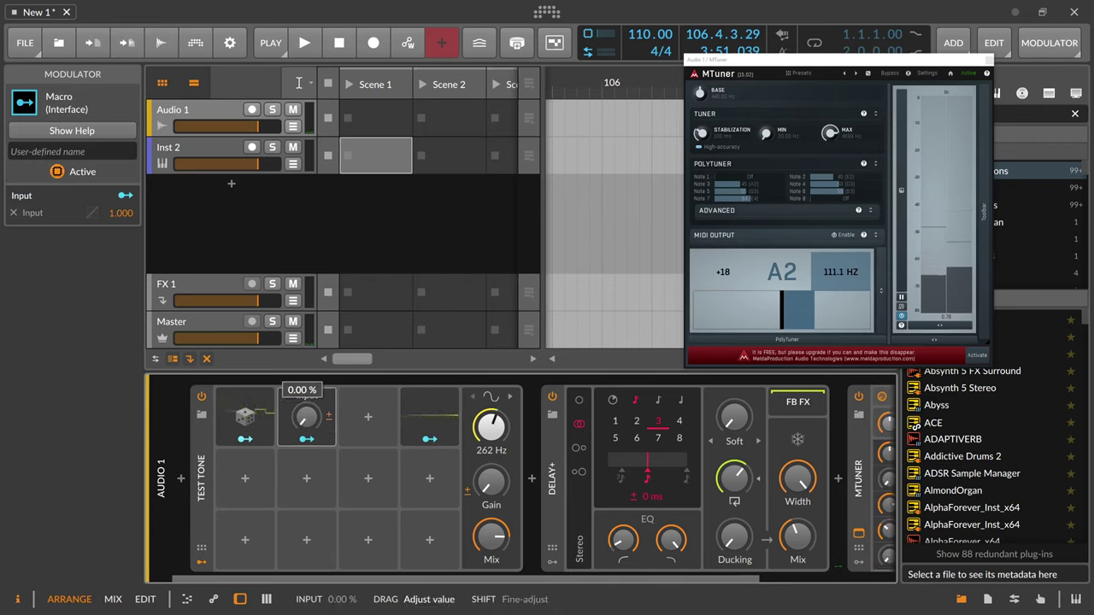
pyautogui.click(414, 422)
pyautogui.click(312, 438)
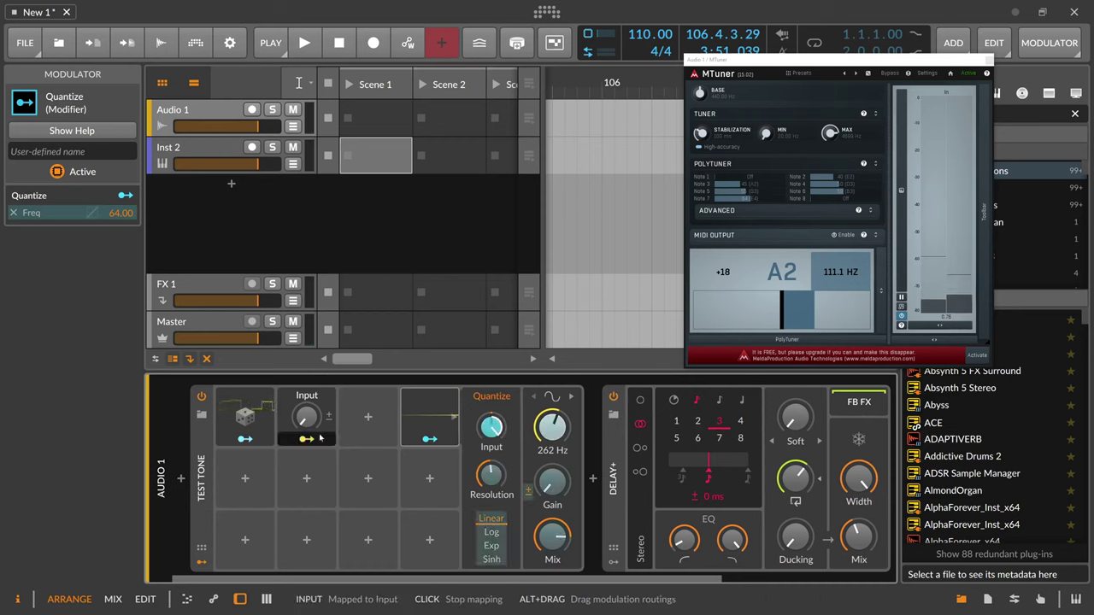
pyautogui.moveTo(436, 435); pyautogui.dragTo(371, 425)
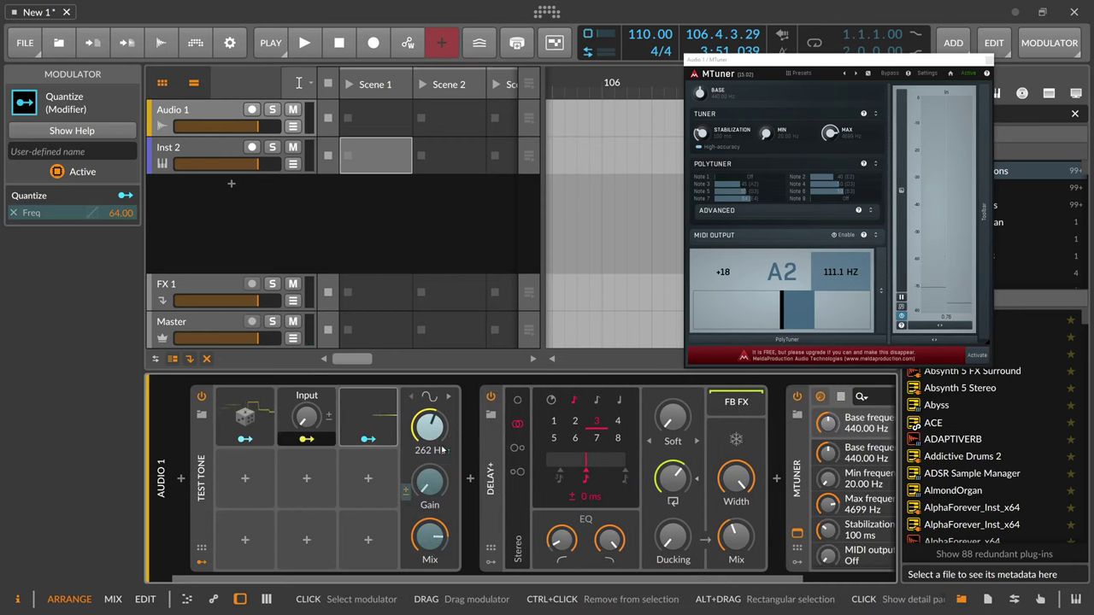
pyautogui.click(370, 425)
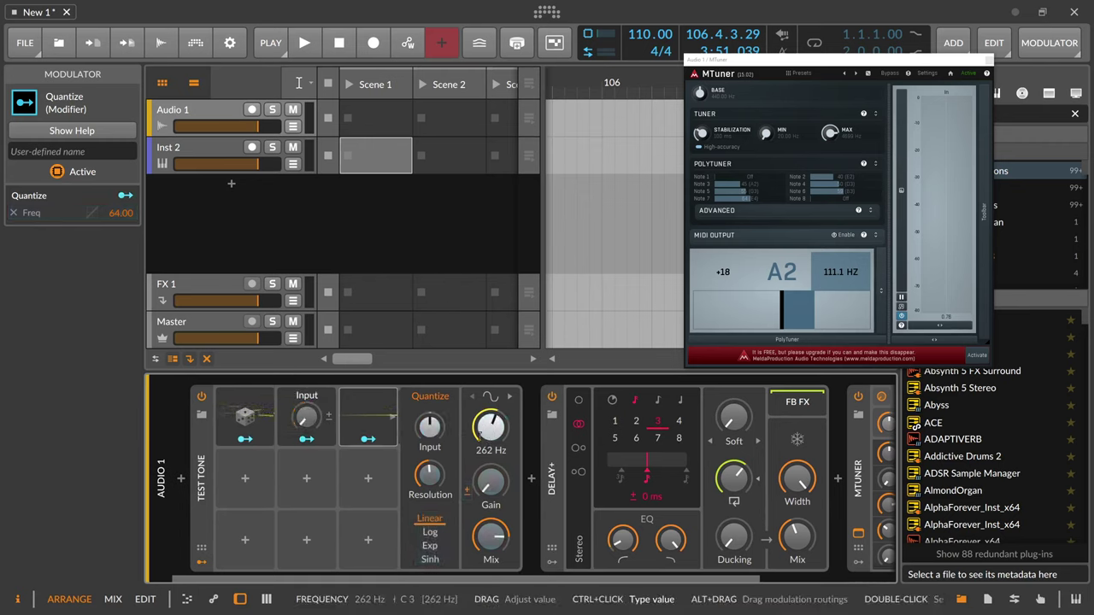
# Set the Quantize modulation amount on the Test Tone's frequency to 12.00 and enter a new Quantize resolution
pyautogui.click(369, 439)
pyautogui.moveTo(491, 427); pyautogui.dragTo(491, 446)
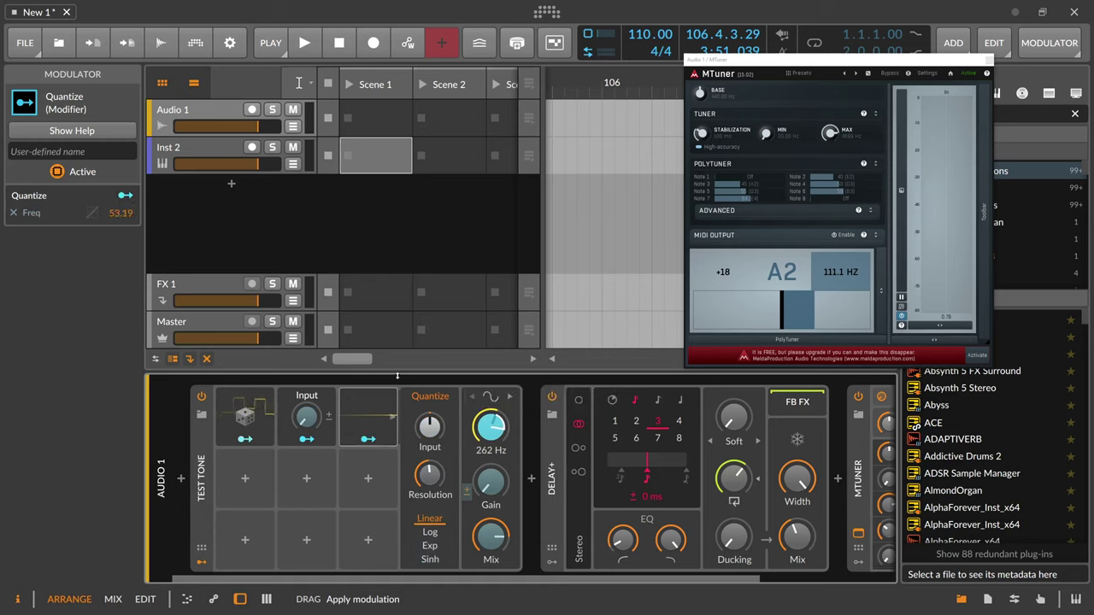
pyautogui.doubleClick(126, 213)
pyautogui.write('12')
pyautogui.press('Return')
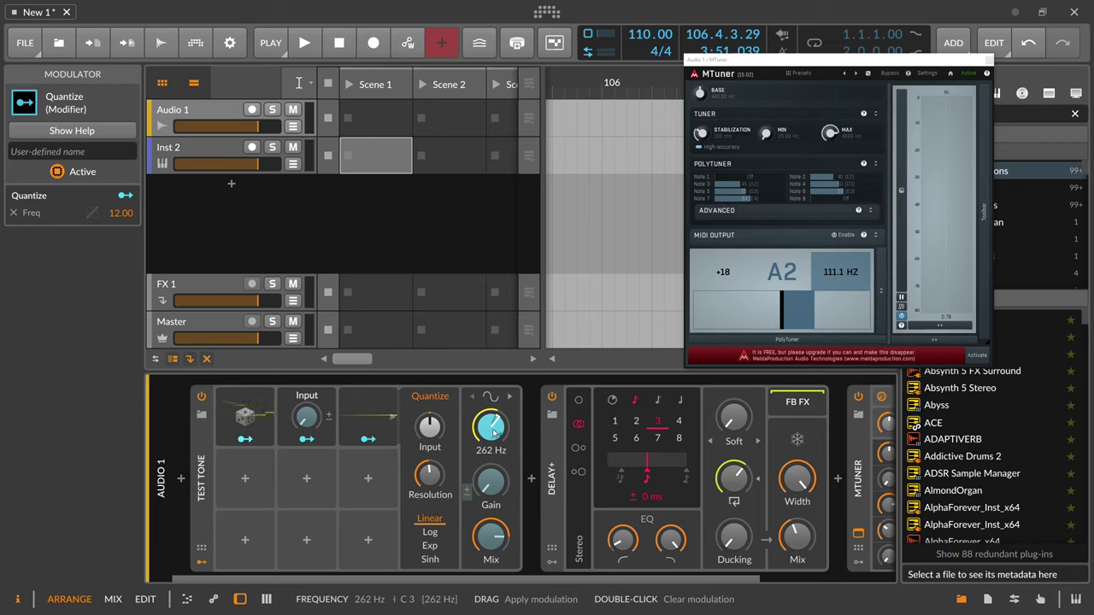
pyautogui.click(431, 480)
pyautogui.press('Return')
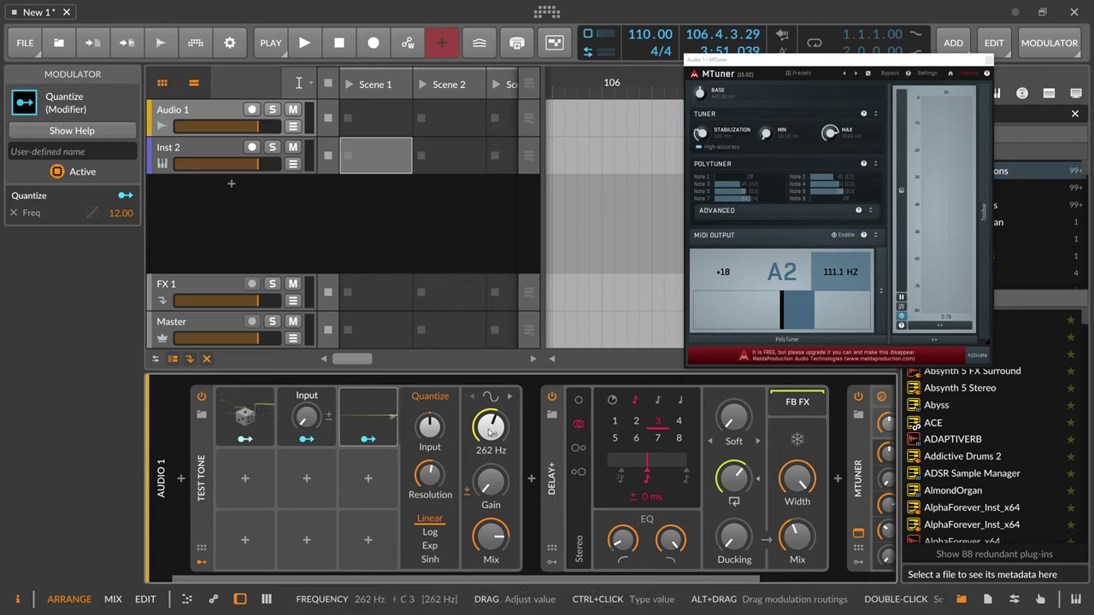
# Raise the Test Tone's gain and sweep the Input macro up and back to zero to hear the quantized pitches
pyautogui.click(306, 417)
pyautogui.moveTo(306, 416); pyautogui.dragTo(315, 417)
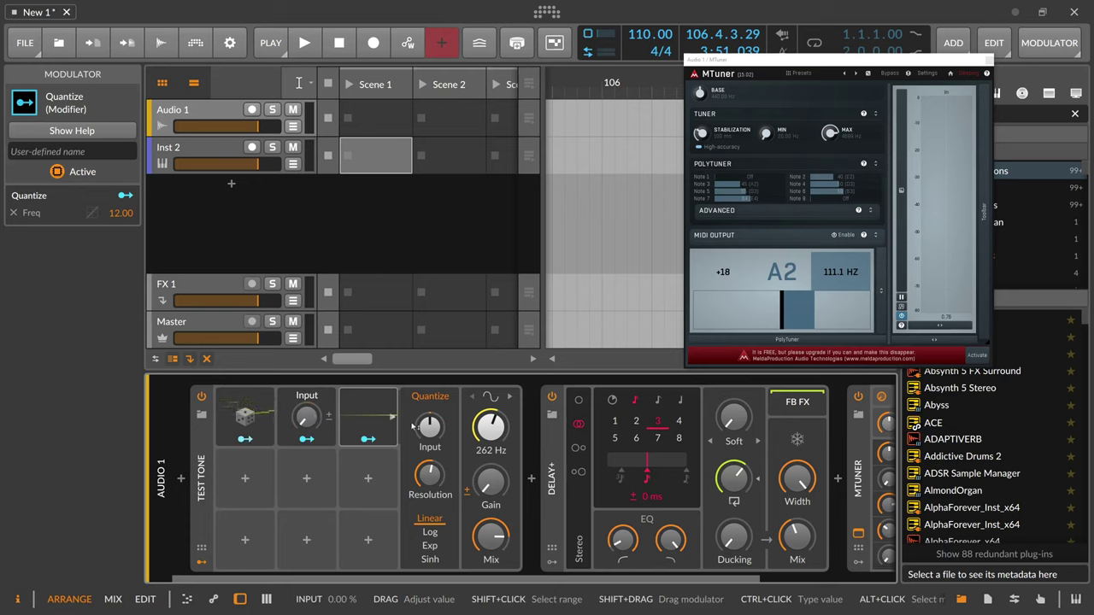
pyautogui.moveTo(491, 484); pyautogui.dragTo(491, 427)
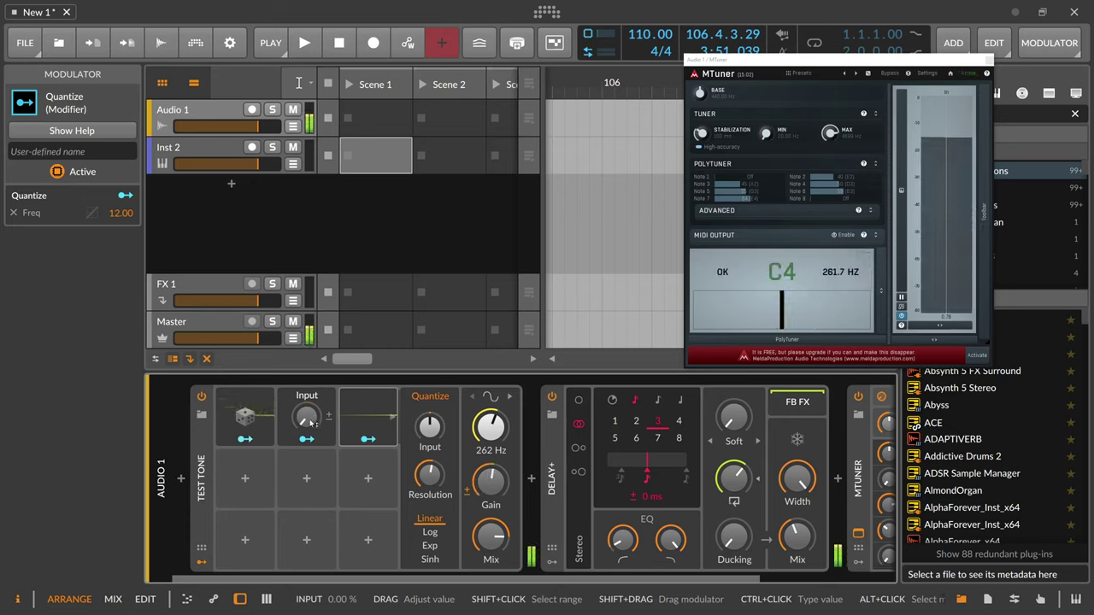
pyautogui.moveTo(310, 420); pyautogui.dragTo(310, 412)
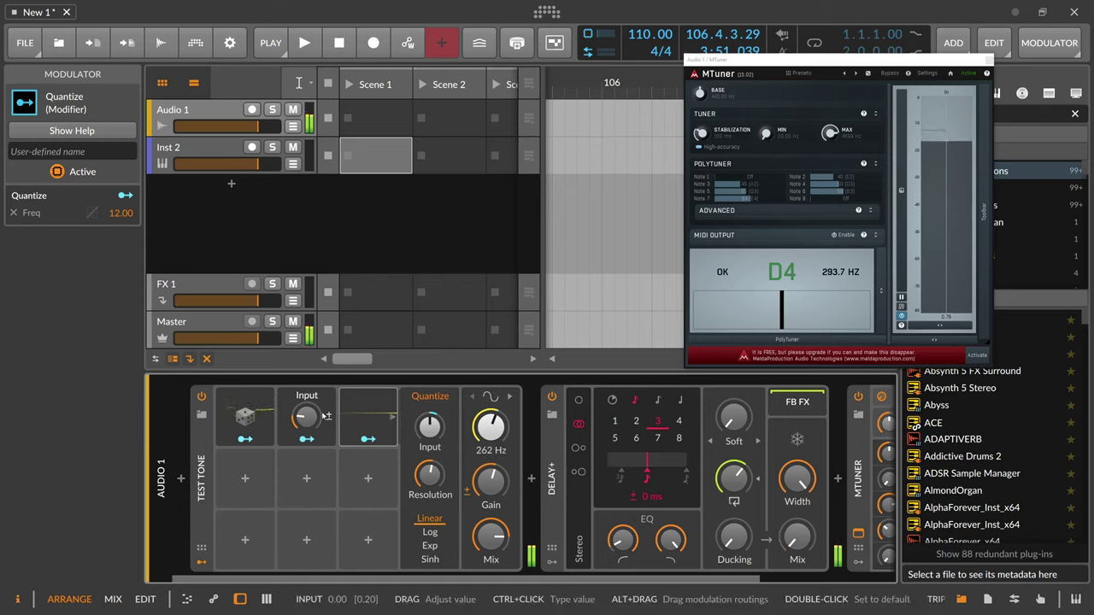
pyautogui.moveTo(306, 416); pyautogui.dragTo(306, 416)
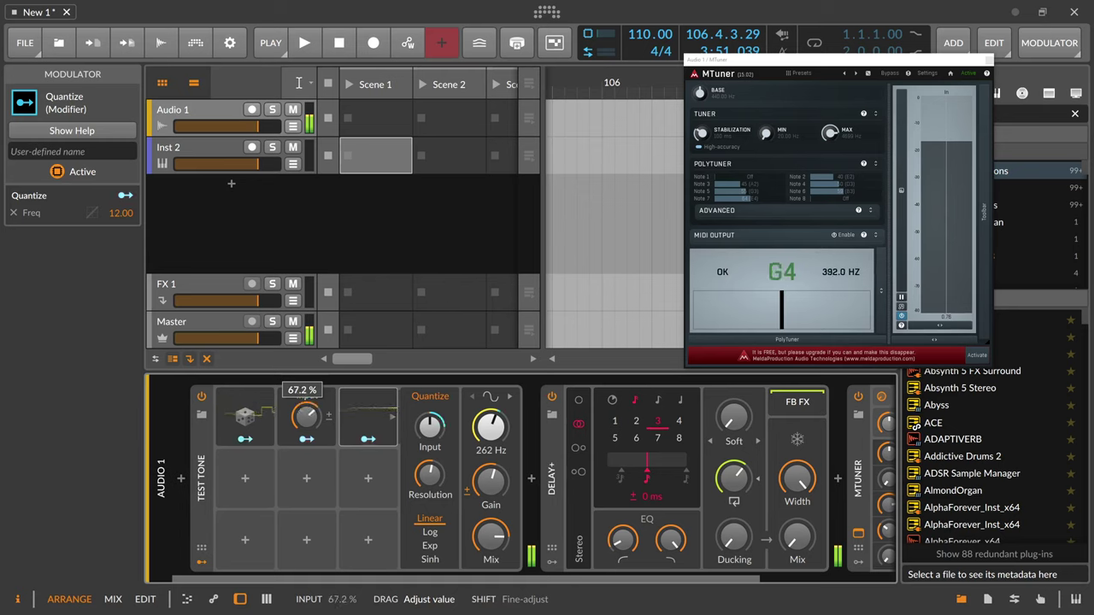
pyautogui.moveTo(305, 416); pyautogui.dragTo(306, 416)
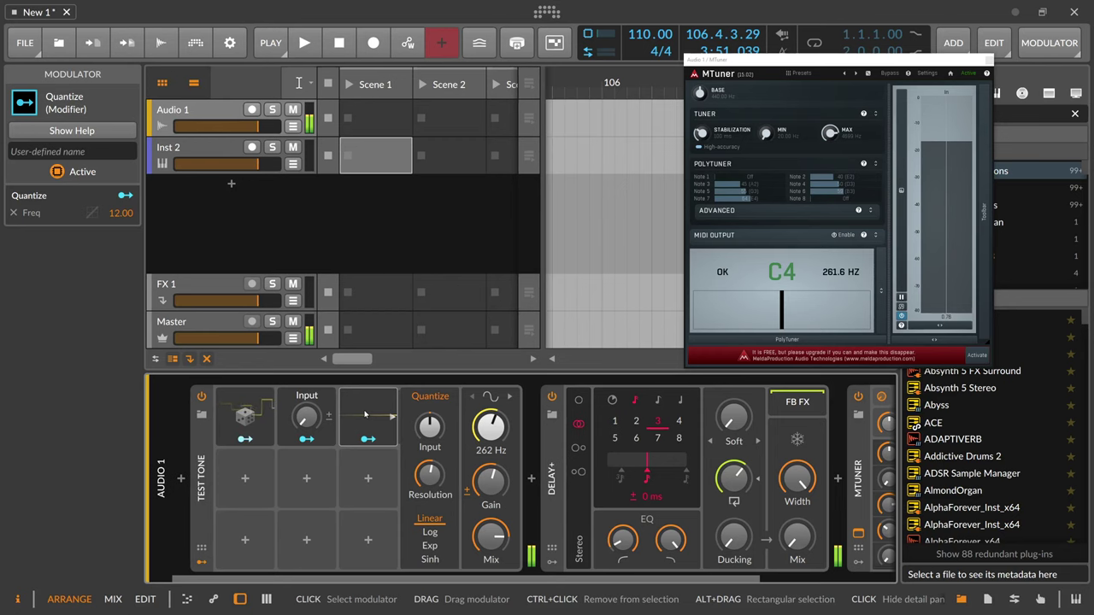
# Delete the Quantize, Input and Random modulators from the Test Tone
pyautogui.press('Delete')
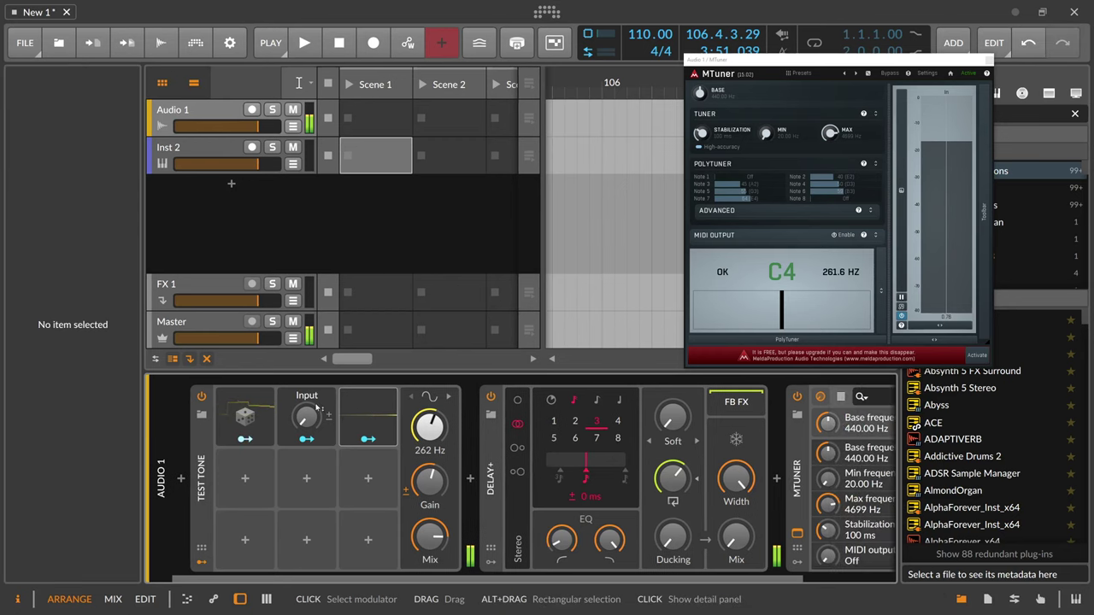
pyautogui.press('Delete')
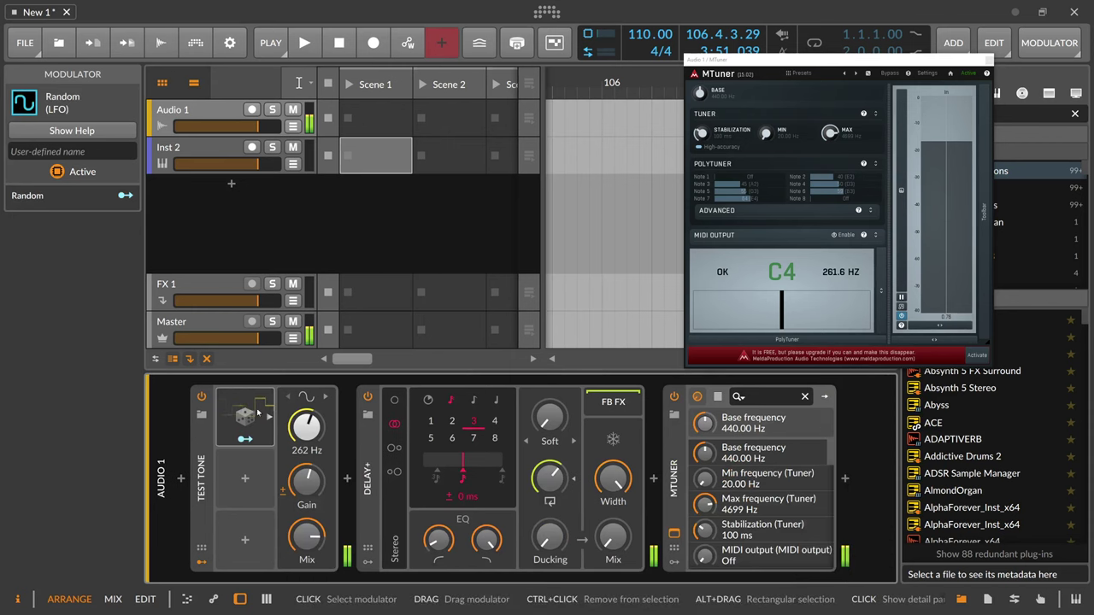
pyautogui.click(234, 410)
pyautogui.press('Delete')
# Add a ParSeq-8 modulator to the Test Tone
pyautogui.click(228, 418)
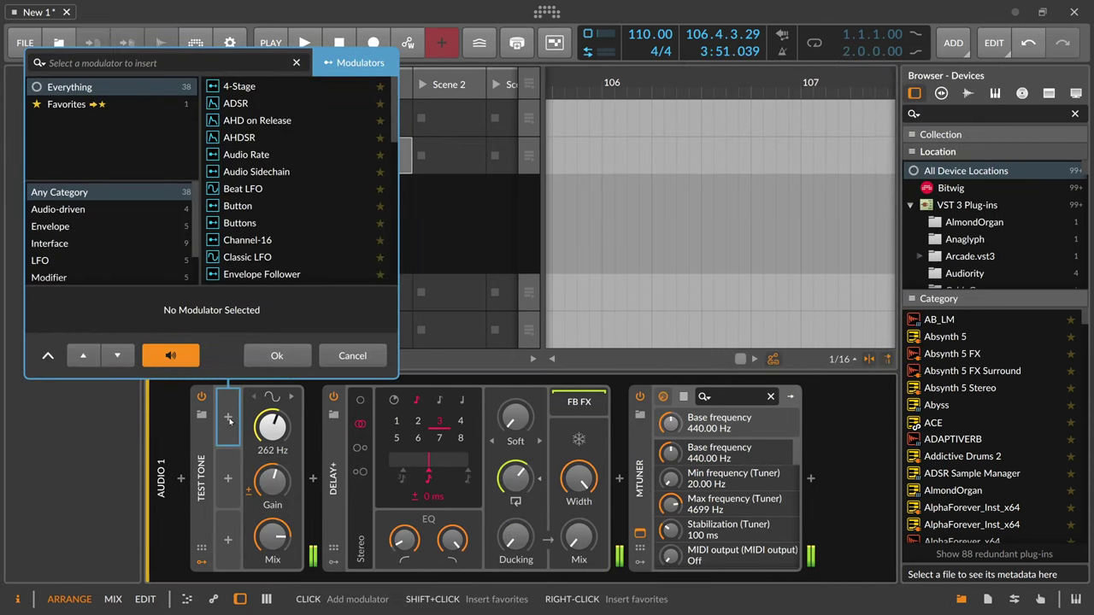
pyautogui.write('par')
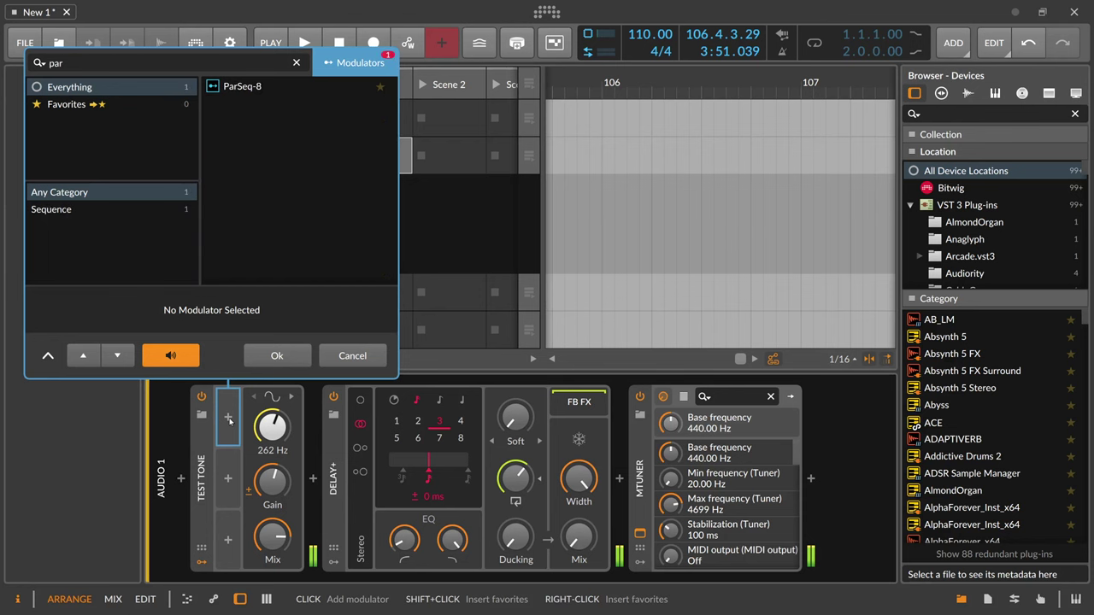
pyautogui.press('Return')
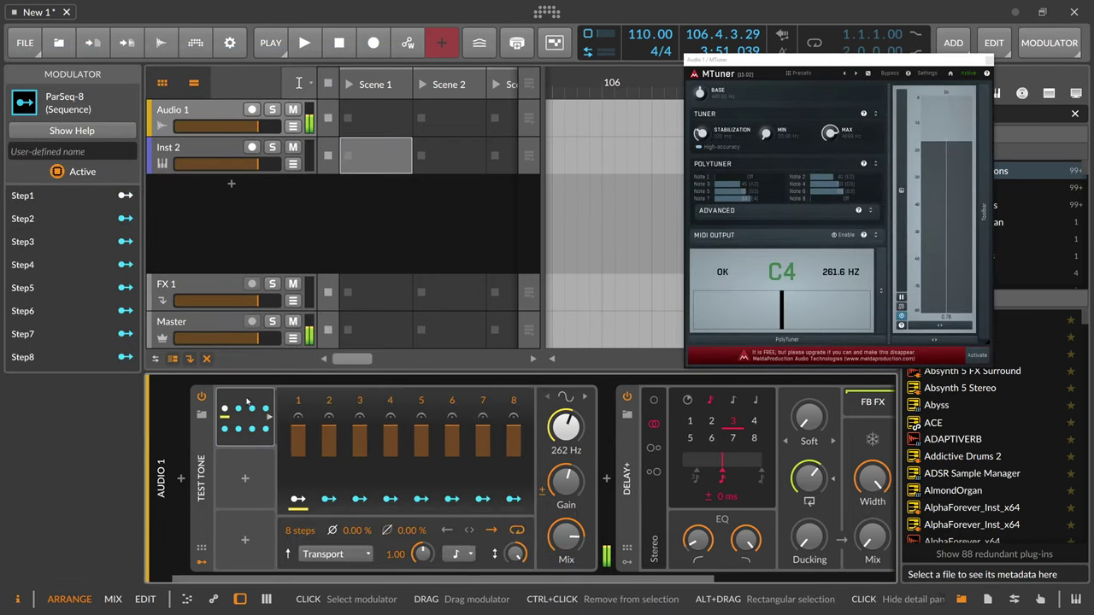
# Enter note C 3 (262 Hz) as the Test Tone's frequency and set ParSeq-8's timebase to Hold (rate of zero)
pyautogui.click(571, 432)
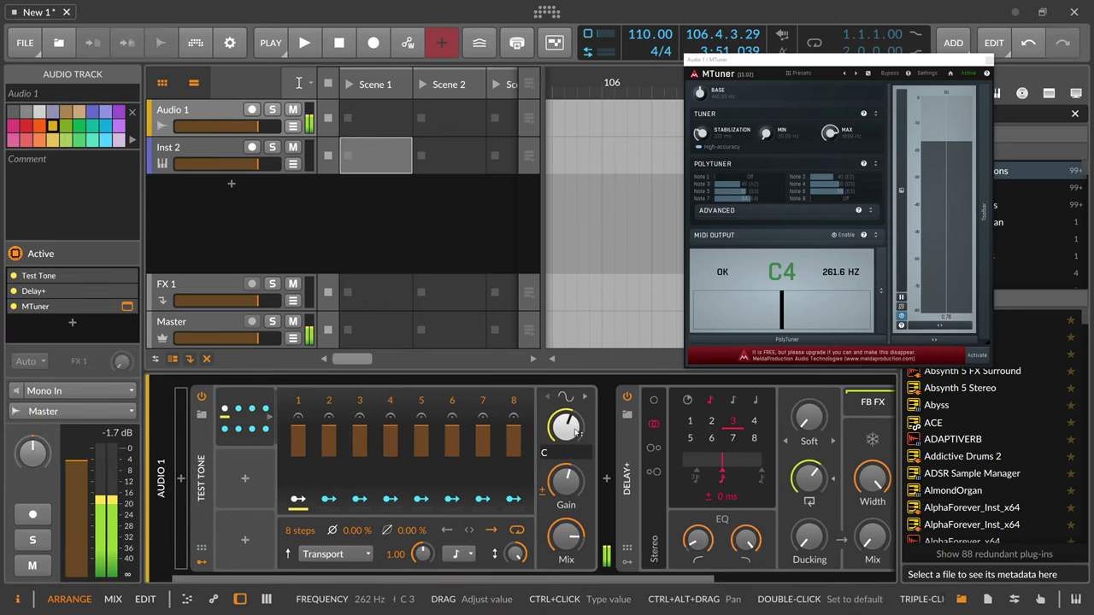
pyautogui.press('Return')
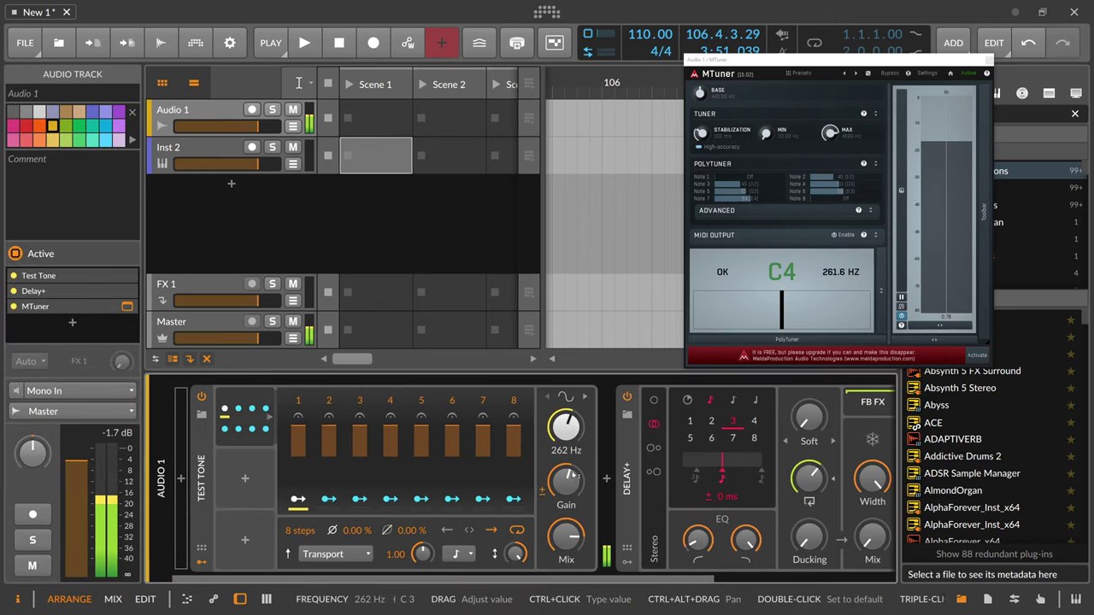
pyautogui.click(459, 554)
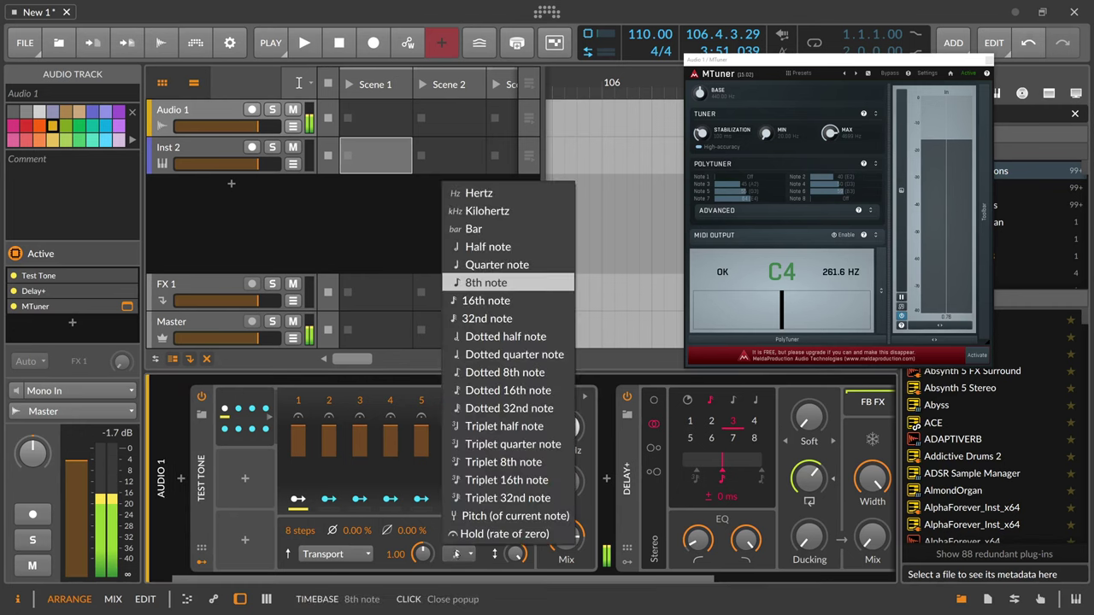
pyautogui.click(496, 534)
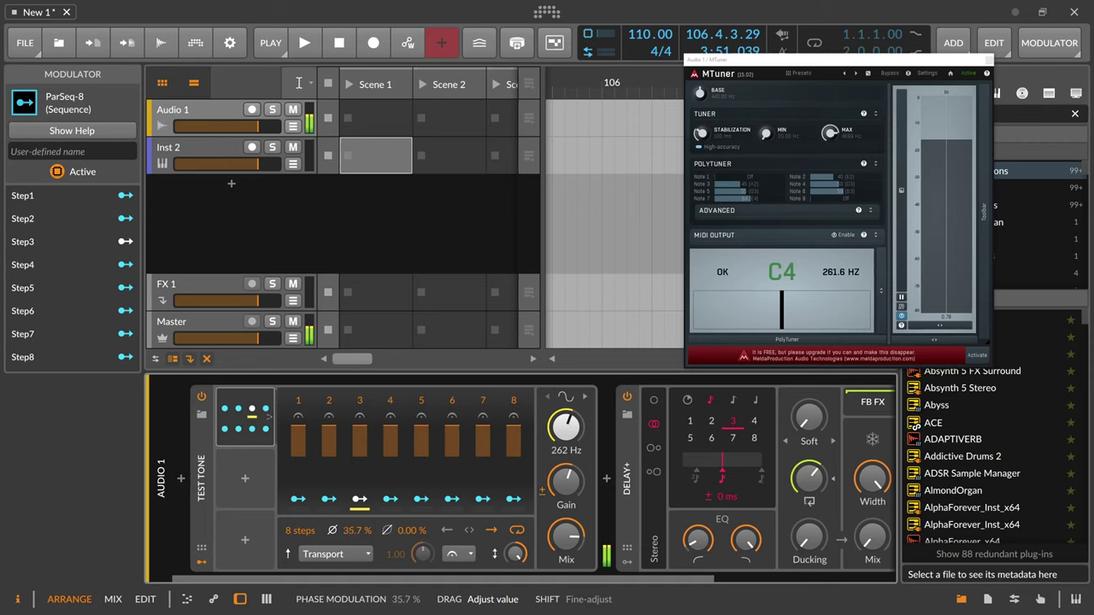
# Move ParSeq-8's phase to 18.7 % and map Step2 to the Test Tone's frequency with an amount of 7.000
pyautogui.moveTo(348, 530); pyautogui.dragTo(348, 598)
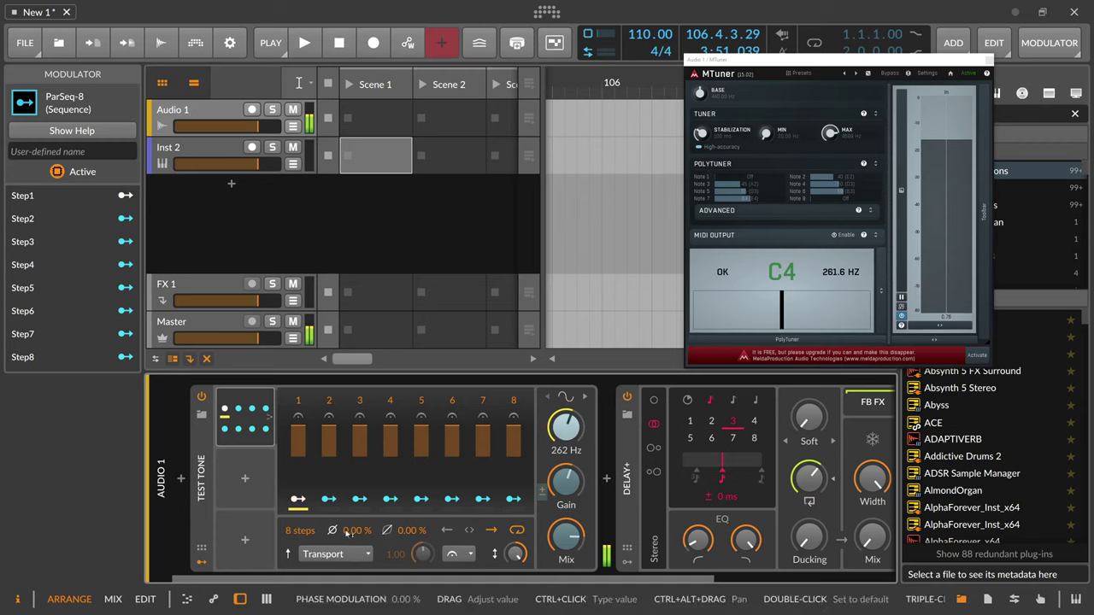
pyautogui.moveTo(347, 532); pyautogui.dragTo(347, 510)
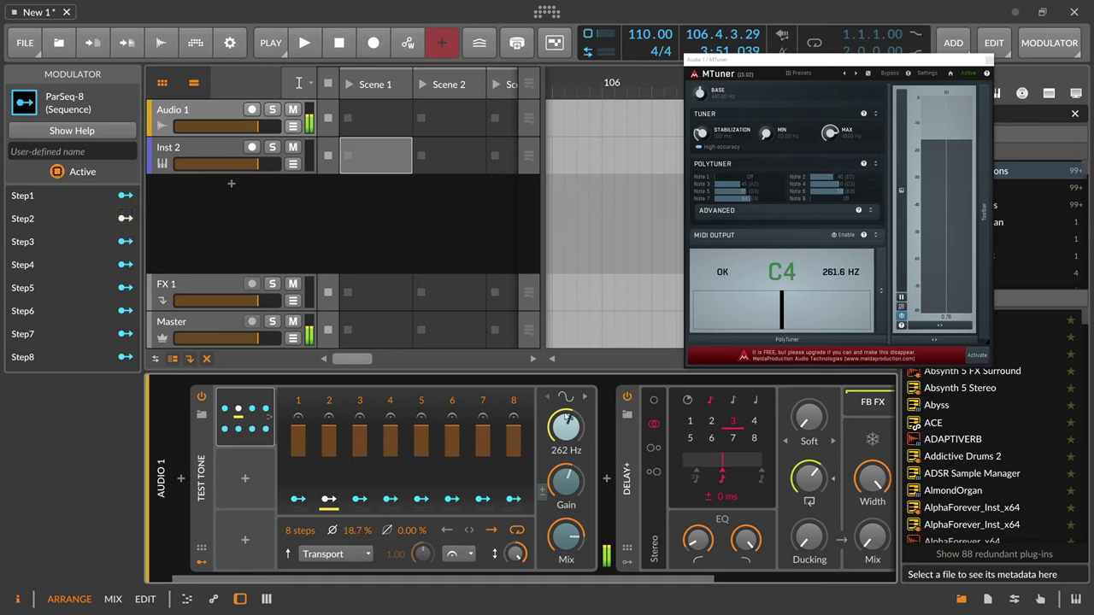
pyautogui.moveTo(572, 435); pyautogui.dragTo(573, 421)
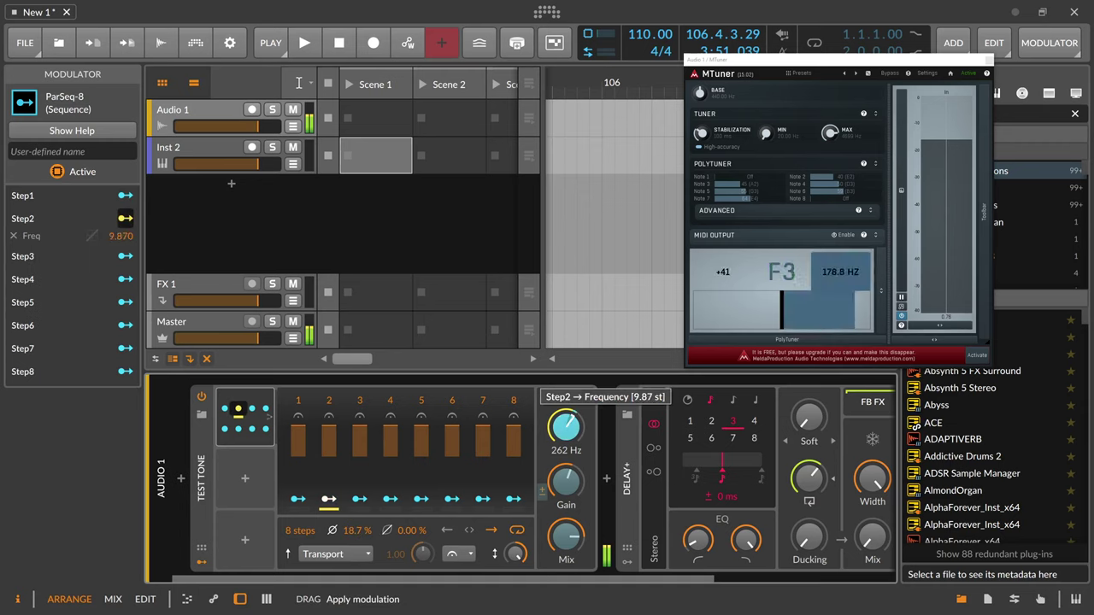
pyautogui.doubleClick(135, 237)
pyautogui.write('7')
pyautogui.press('Return')
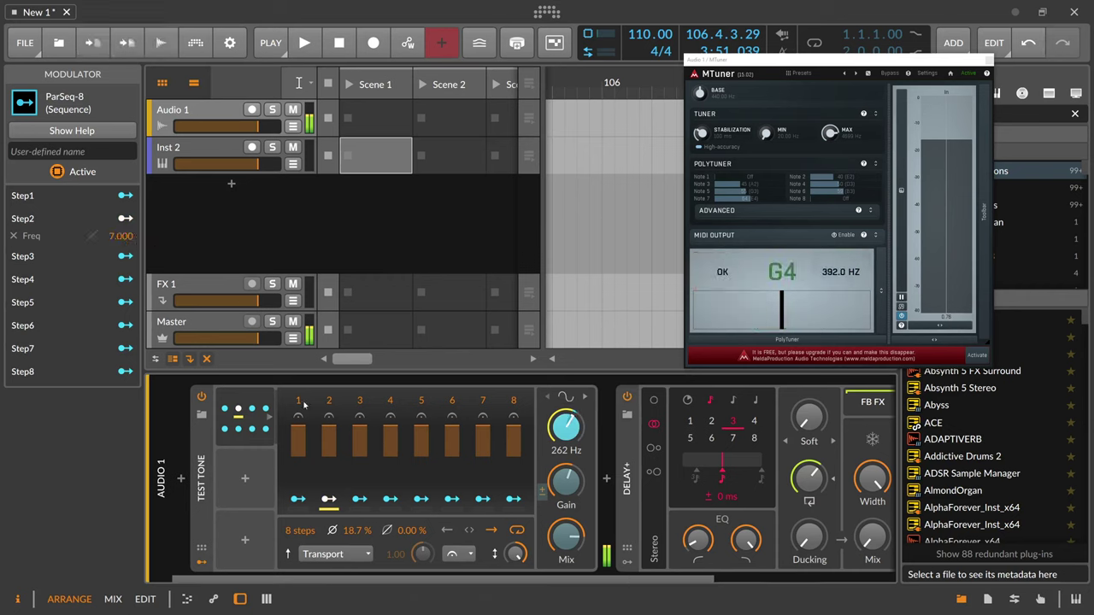
# Move ParSeq-8's phase to 29.5 % and map Step3 to the Test Tone's frequency with an amount of 12.00
pyautogui.moveTo(356, 530); pyautogui.dragTo(357, 513)
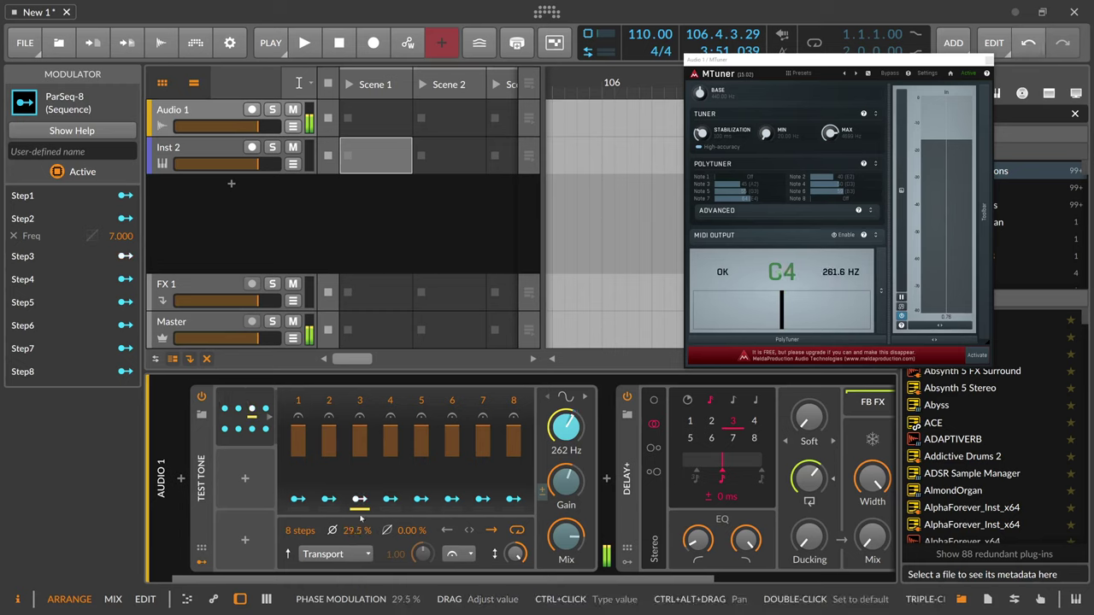
pyautogui.click(360, 499)
pyautogui.moveTo(566, 428); pyautogui.dragTo(566, 359)
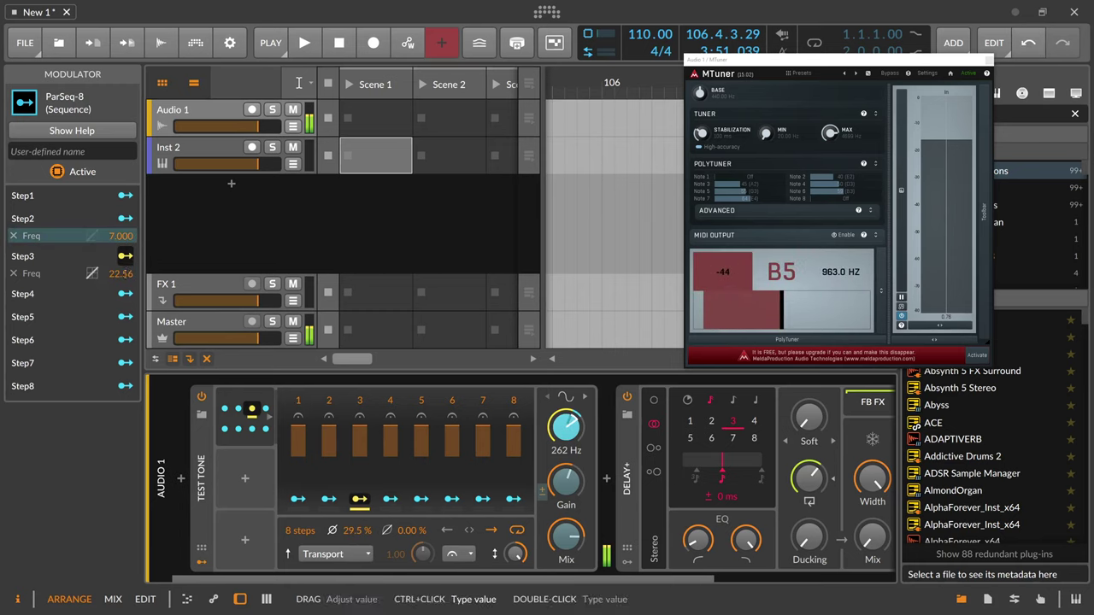
pyautogui.doubleClick(120, 273)
pyautogui.write('12')
pyautogui.press('Return')
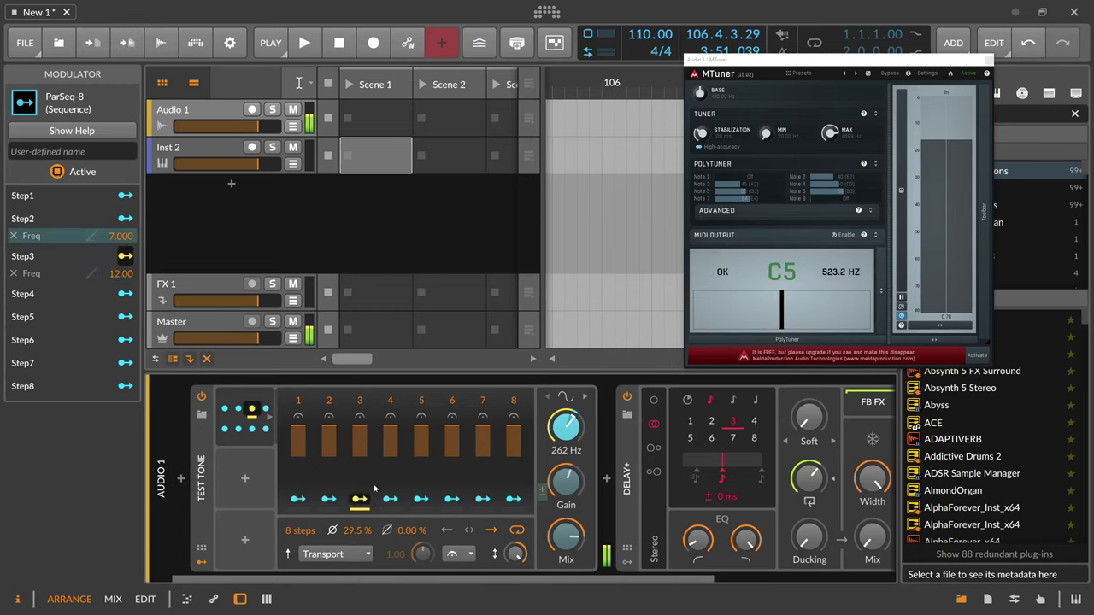
# Map ParSeq-8's Step4 to the Test Tone's frequency with an amount of -5.00
pyautogui.click(390, 499)
pyautogui.moveTo(566, 428); pyautogui.dragTo(566, 459)
pyautogui.doubleClick(127, 311)
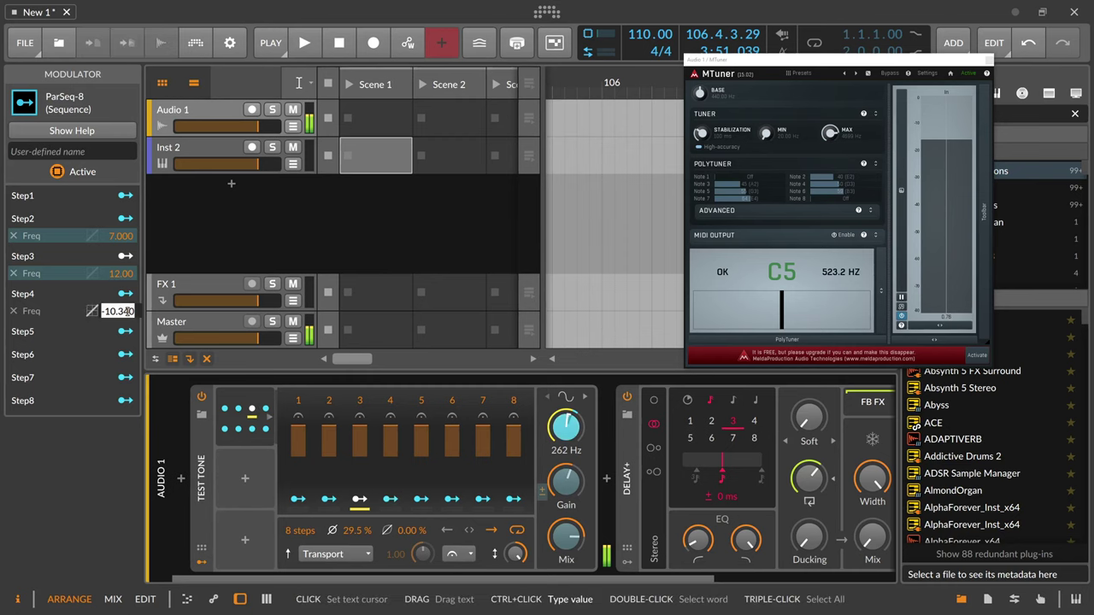
pyautogui.write('-5')
pyautogui.press('Return')
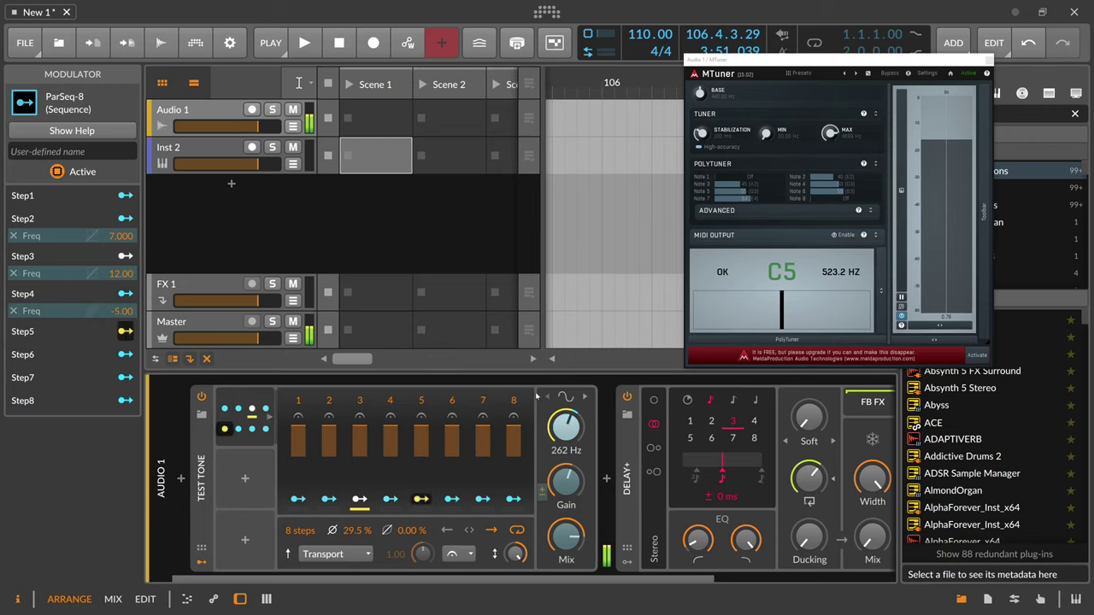
# Map ParSeq-8's Step5 to the Test Tone's frequency with an amount of 3.000
pyautogui.moveTo(566, 425); pyautogui.dragTo(566, 438)
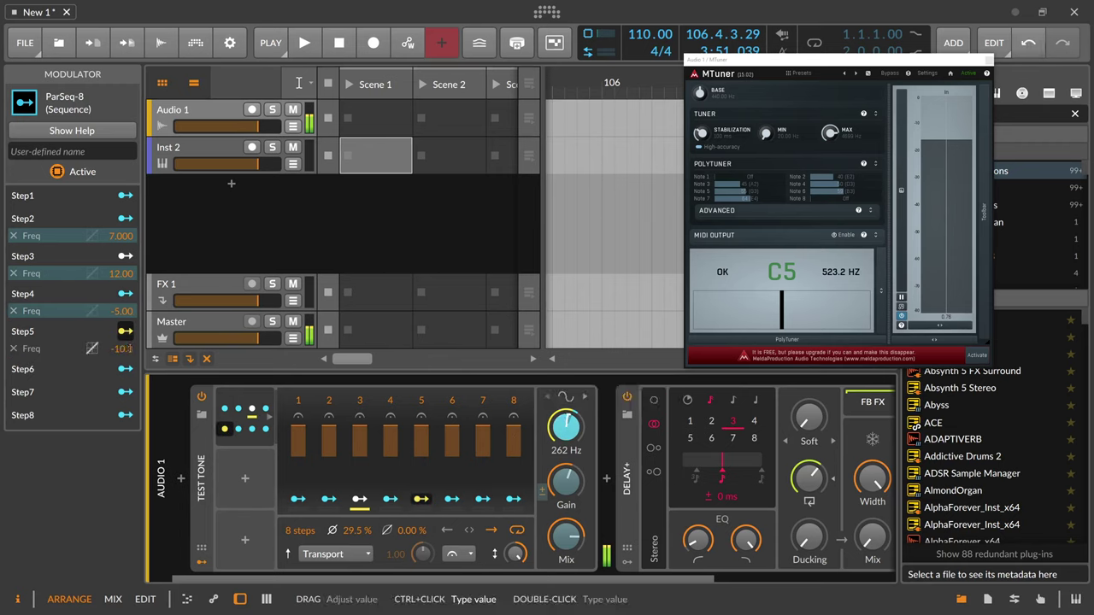
pyautogui.doubleClick(128, 348)
pyautogui.write('3')
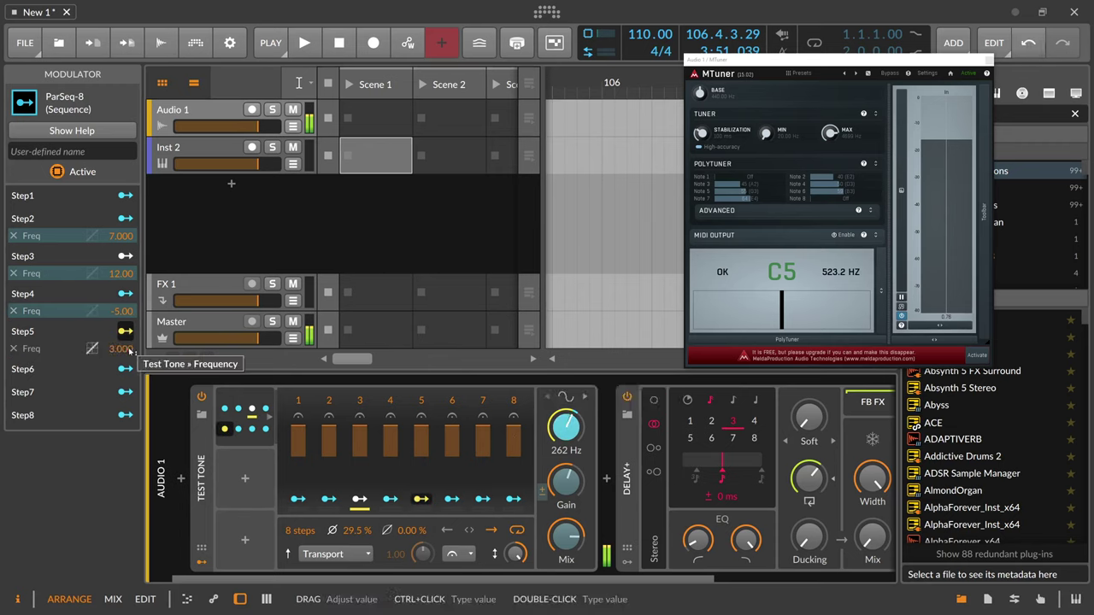
pyautogui.press('Return')
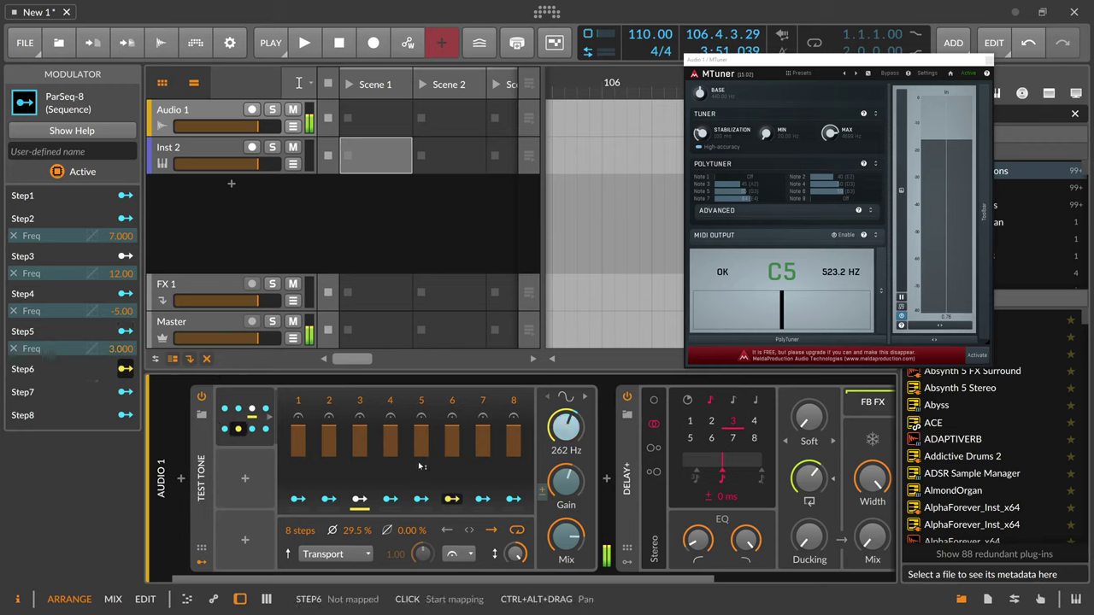
# Map ParSeq-8's Step6 to the Test Tone's frequency with an amount of -12.0
pyautogui.moveTo(565, 425); pyautogui.dragTo(565, 414)
pyautogui.doubleClick(132, 386)
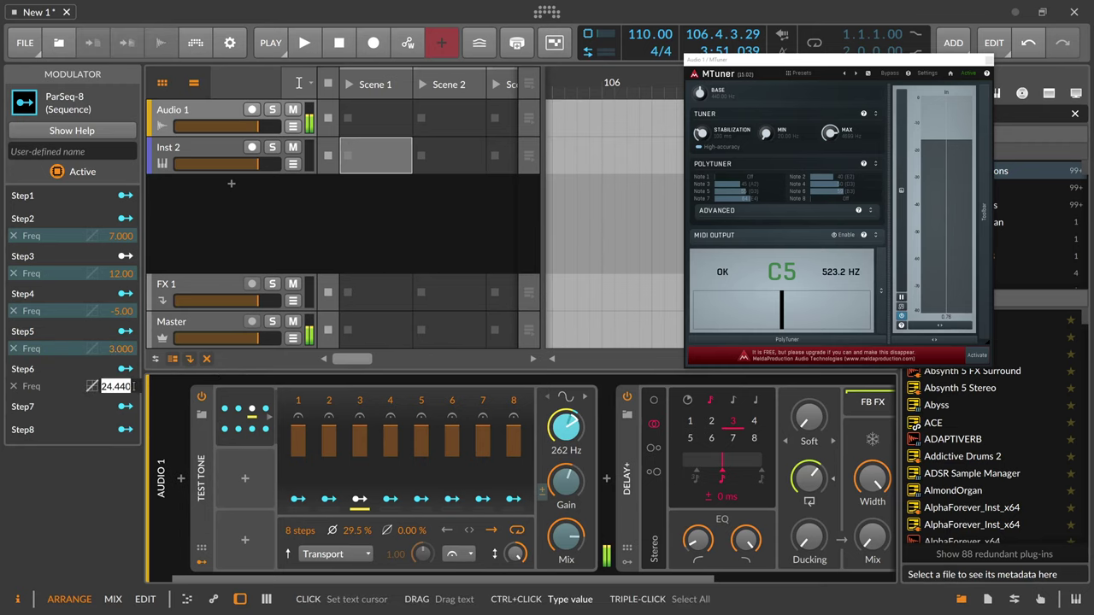
pyautogui.press('BackSpace')
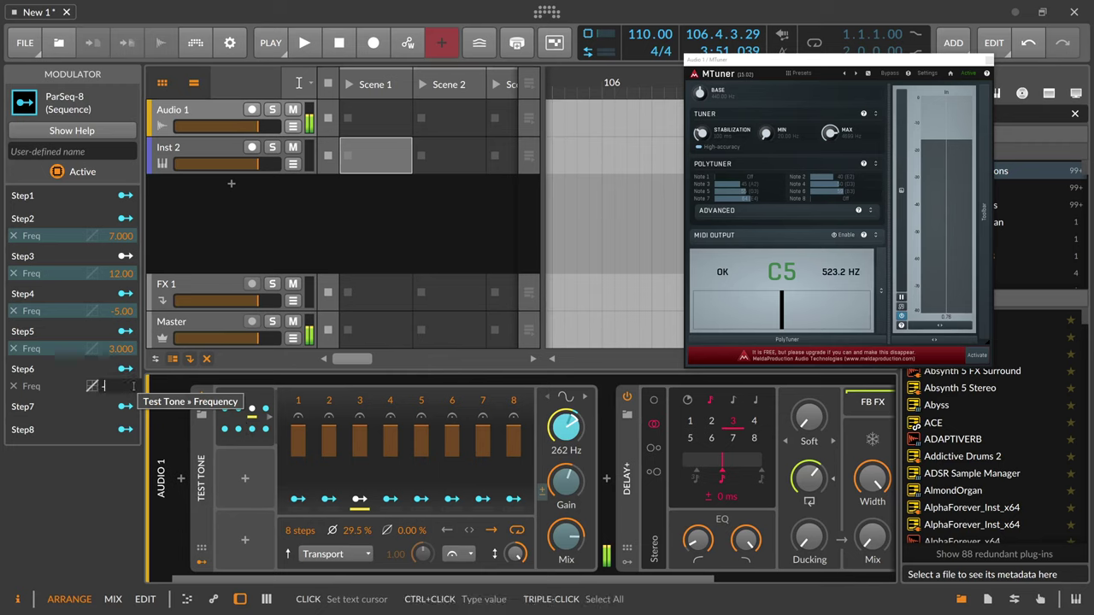
pyautogui.write('-12')
pyautogui.press('Return')
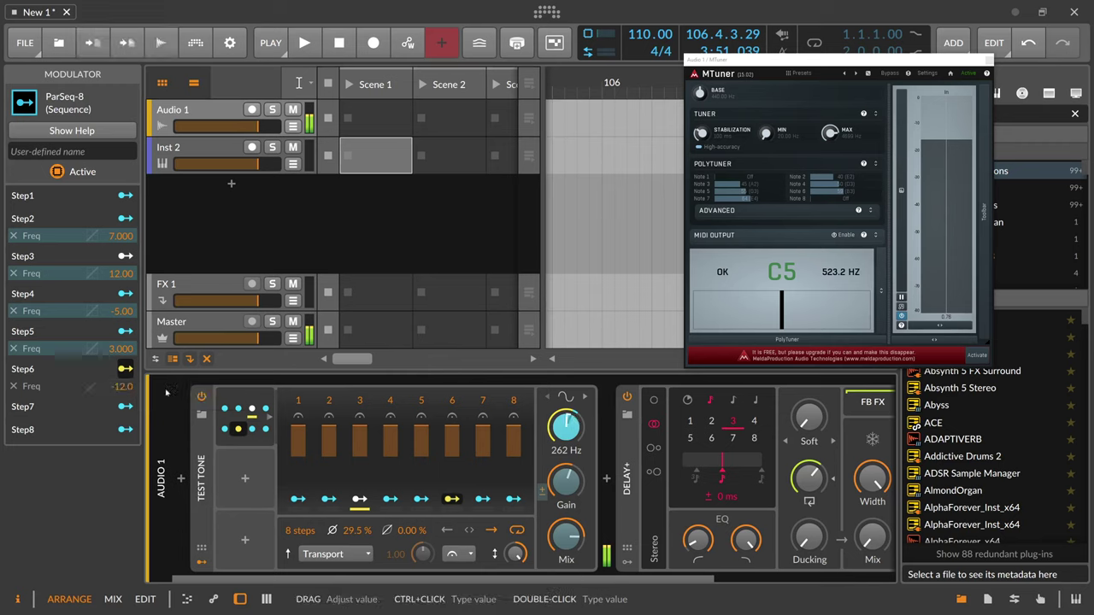
# Map ParSeq-8's Step7 to the Test Tone's frequency with an amount of 5.000
pyautogui.click(482, 500)
pyautogui.moveTo(565, 425); pyautogui.dragTo(564, 411)
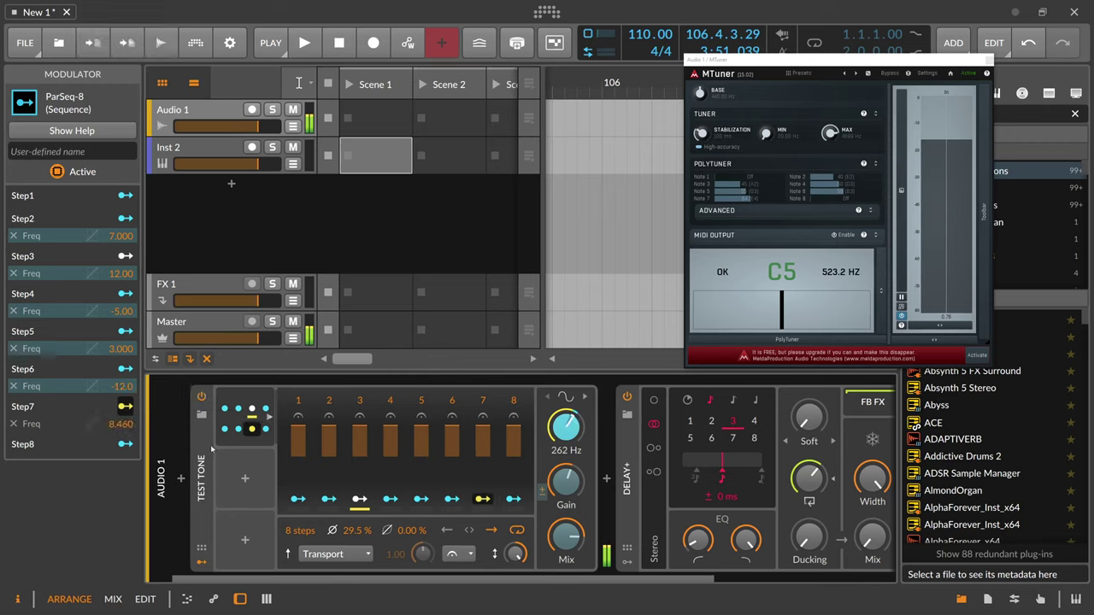
pyautogui.doubleClick(118, 424)
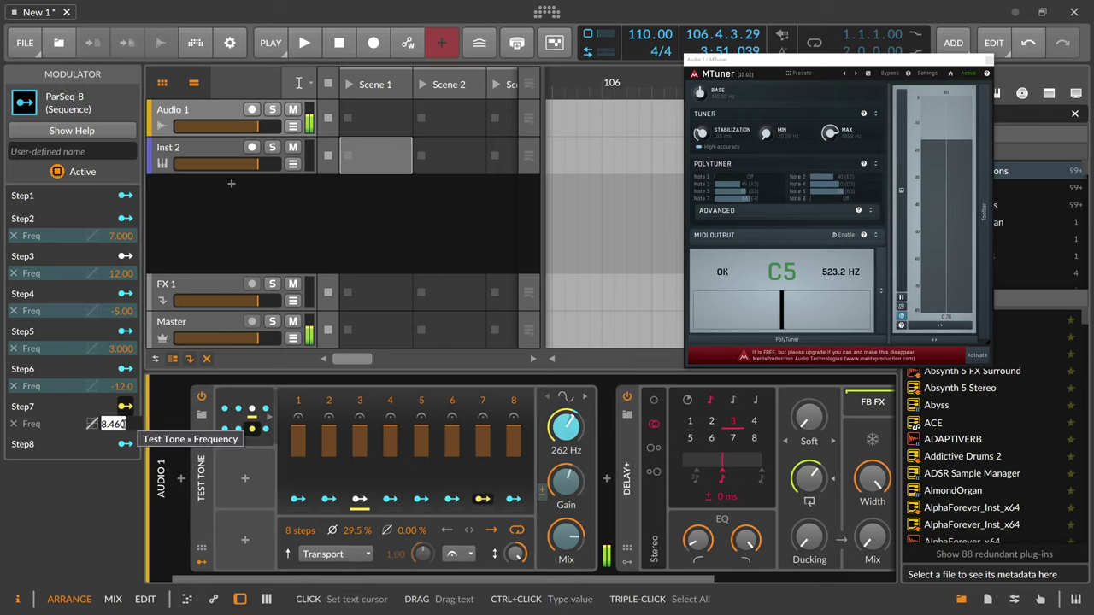
pyautogui.write('5')
pyautogui.press('Return')
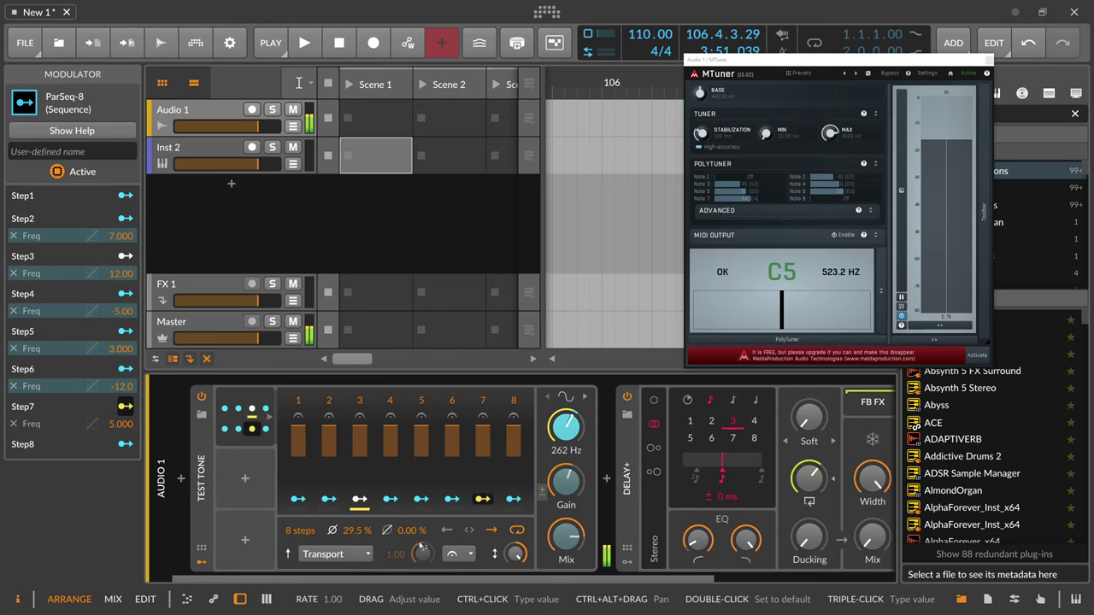
# Sweep ParSeq-8's phase through its steps and reset it to 0.00 %, ending Step7's mapping and collapsing the modulator's detail view
pyautogui.moveTo(357, 530); pyautogui.dragTo(357, 497)
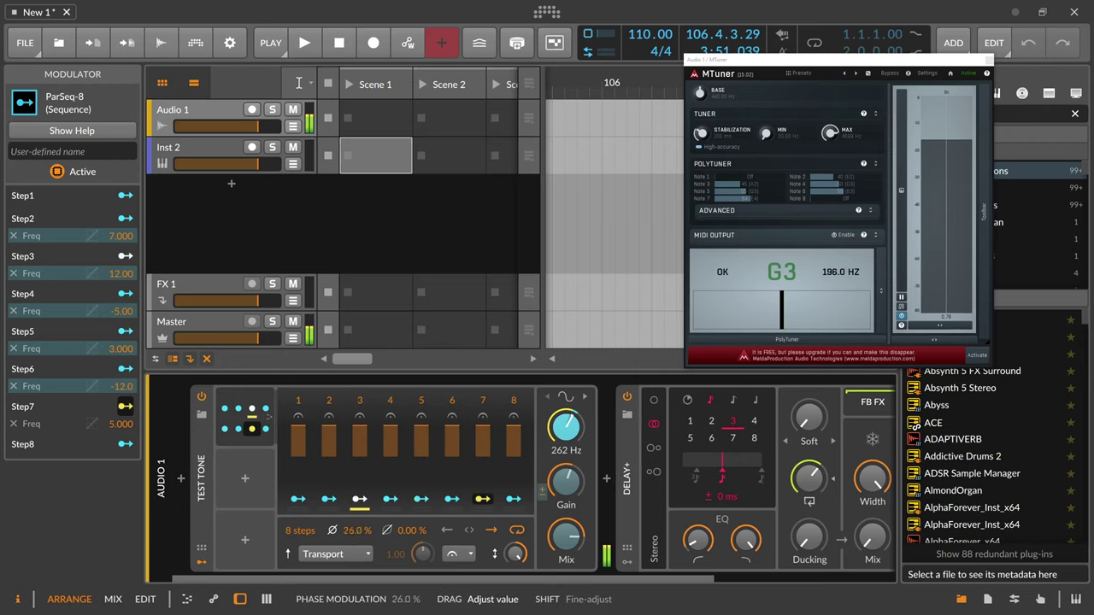
pyautogui.doubleClick(357, 530)
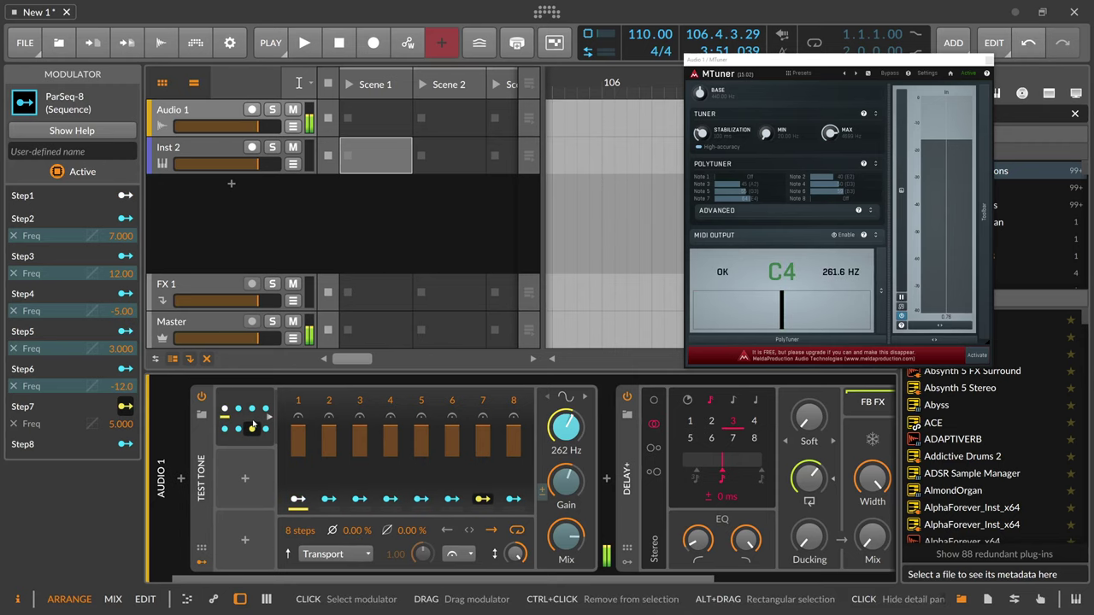
pyautogui.click(483, 498)
pyautogui.click(260, 423)
pyautogui.click(265, 421)
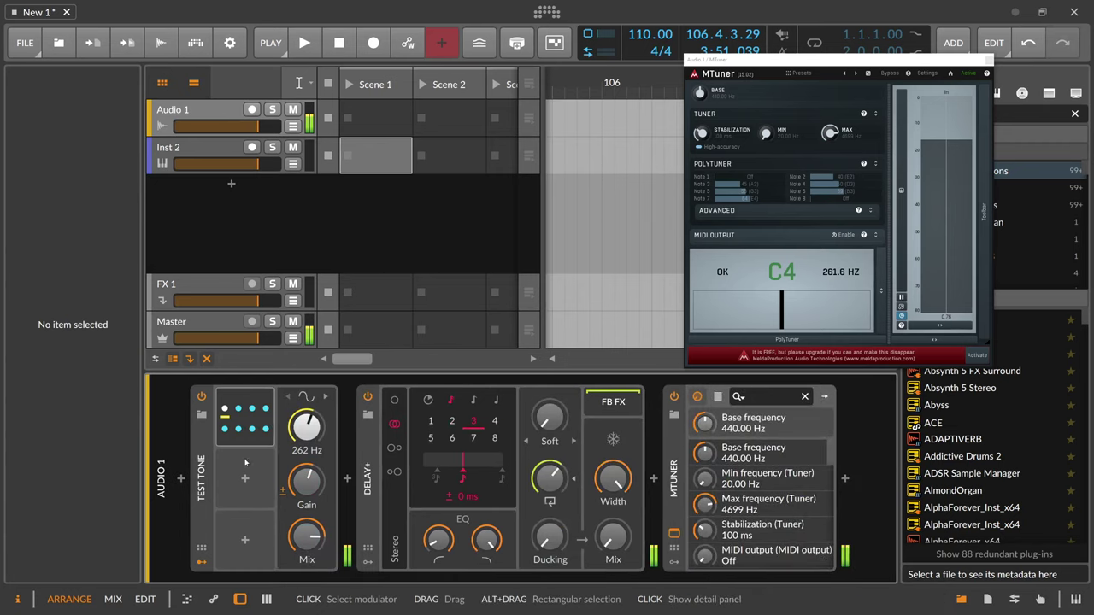
# Add a Random modulator to the Test Tone and map it to ParSeq-8's phase with an amount of 1.000
pyautogui.click(246, 477)
pyautogui.write('rand')
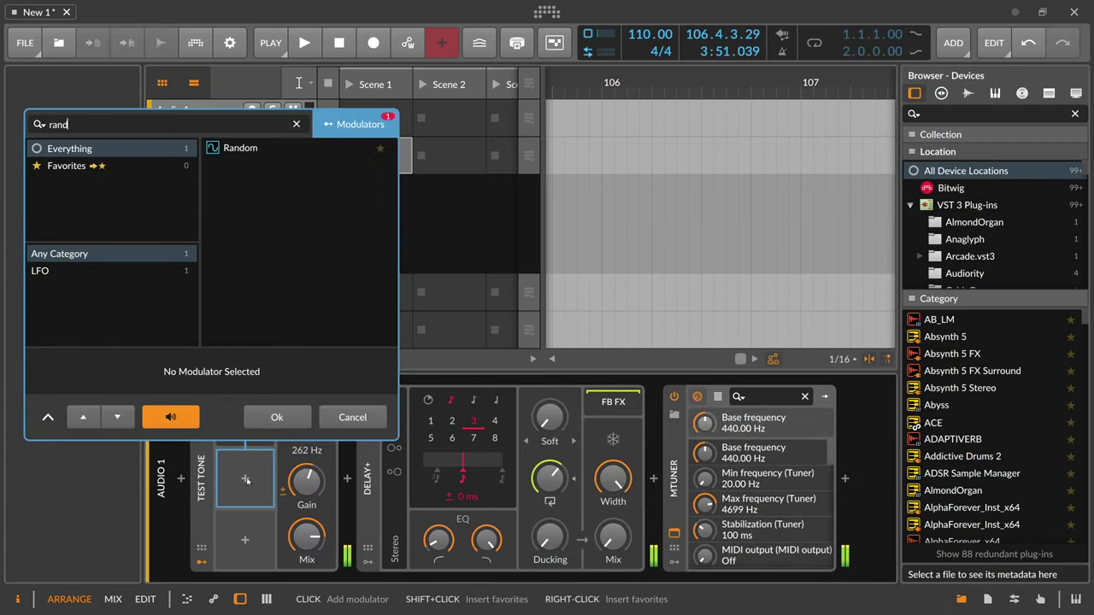
pyautogui.press('Return')
pyautogui.click(244, 424)
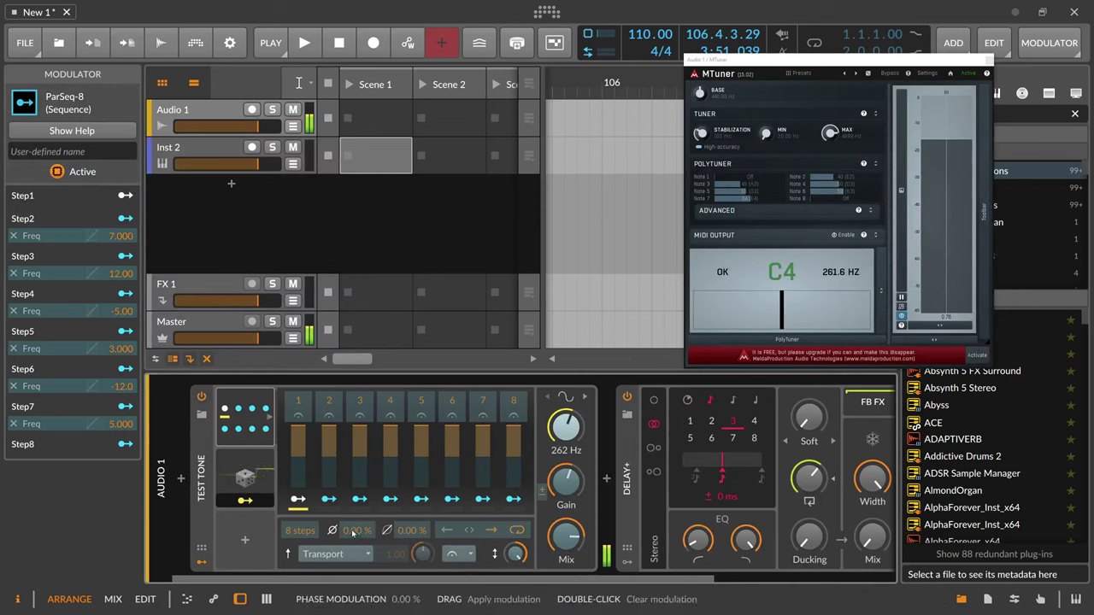
pyautogui.moveTo(352, 530); pyautogui.dragTo(352, 444)
# Try a 16th note timebase on the Random modulator and settle on 8th note
pyautogui.click(268, 496)
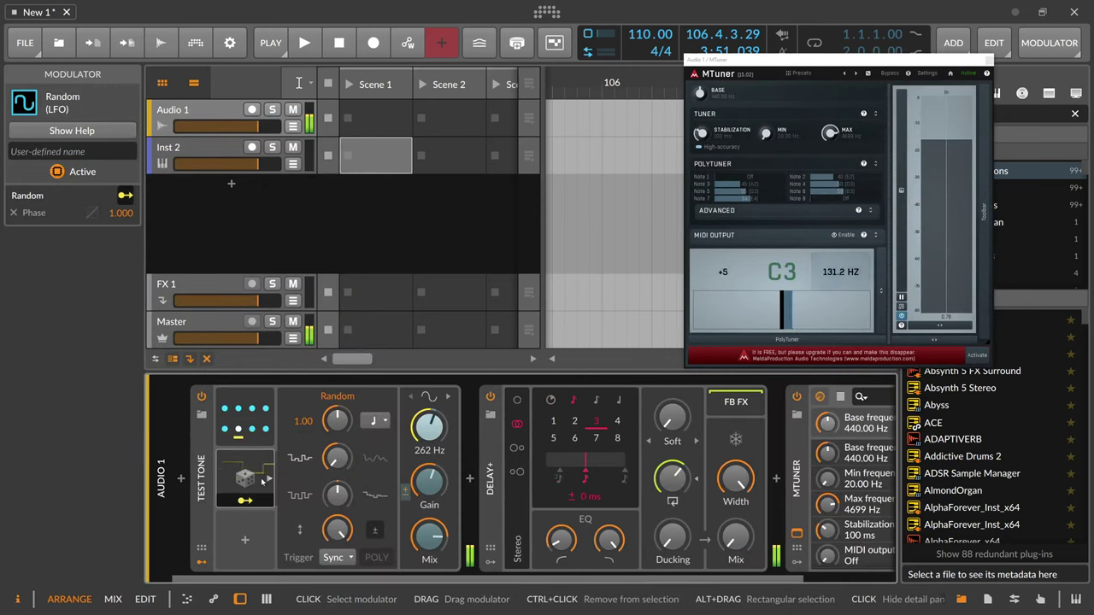
pyautogui.click(373, 420)
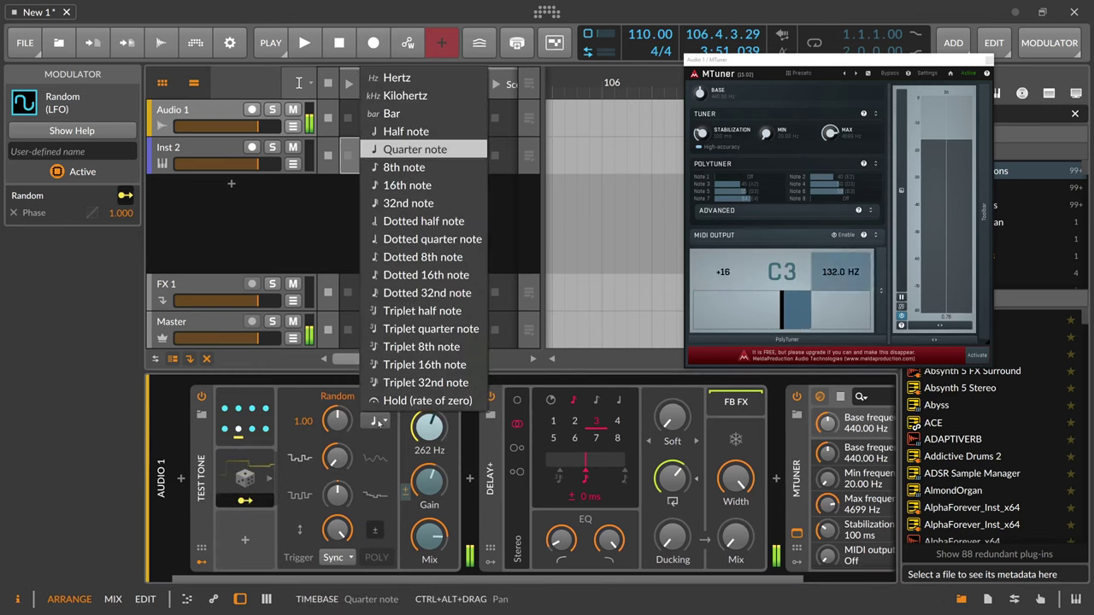
pyautogui.click(402, 185)
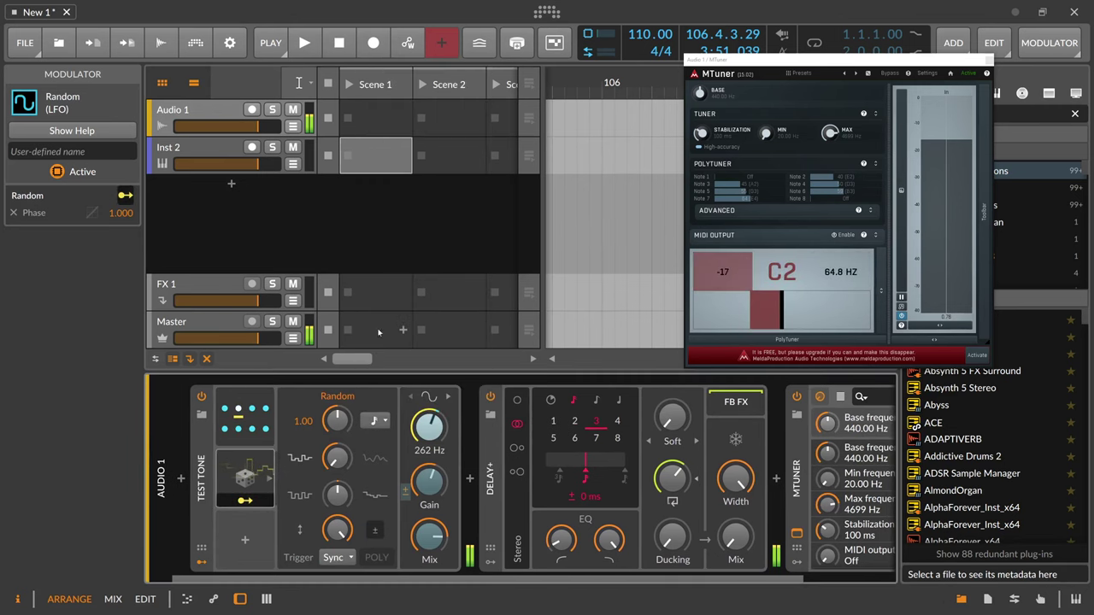
pyautogui.click(373, 421)
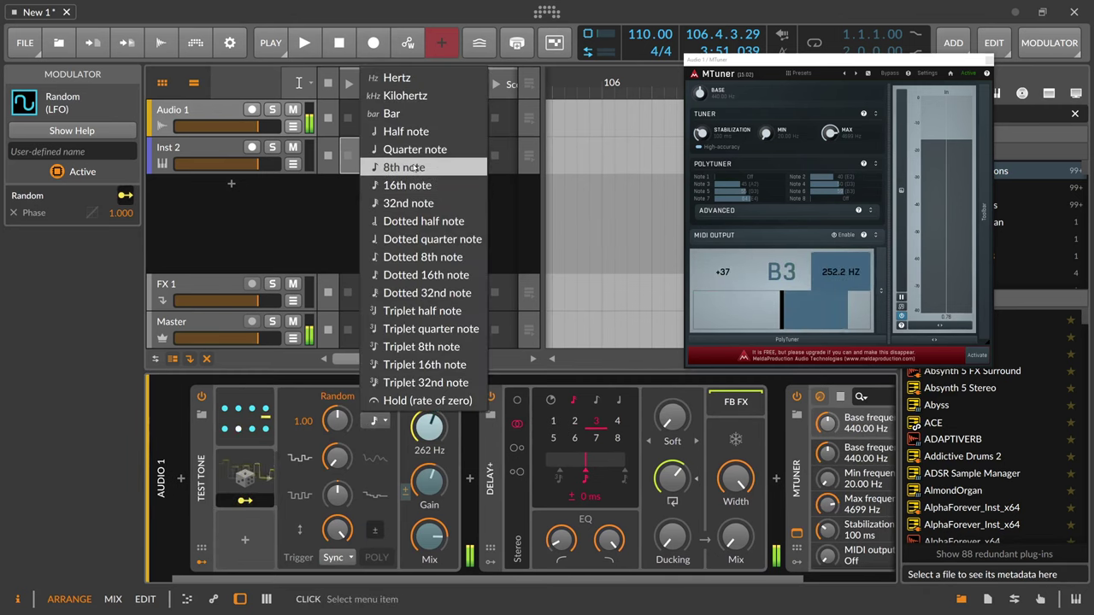
pyautogui.click(404, 167)
# Try smoothing ParSeq-8's output at up to 95.5 % and reset the smoothing to 0.00 %
pyautogui.click(268, 417)
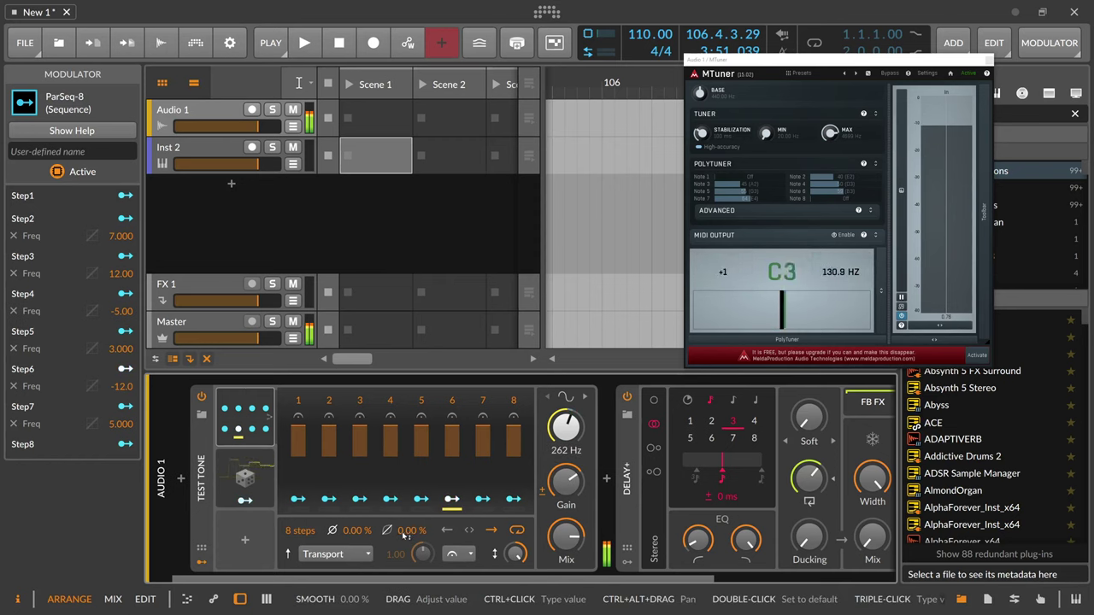
pyautogui.moveTo(403, 532); pyautogui.dragTo(402, 449)
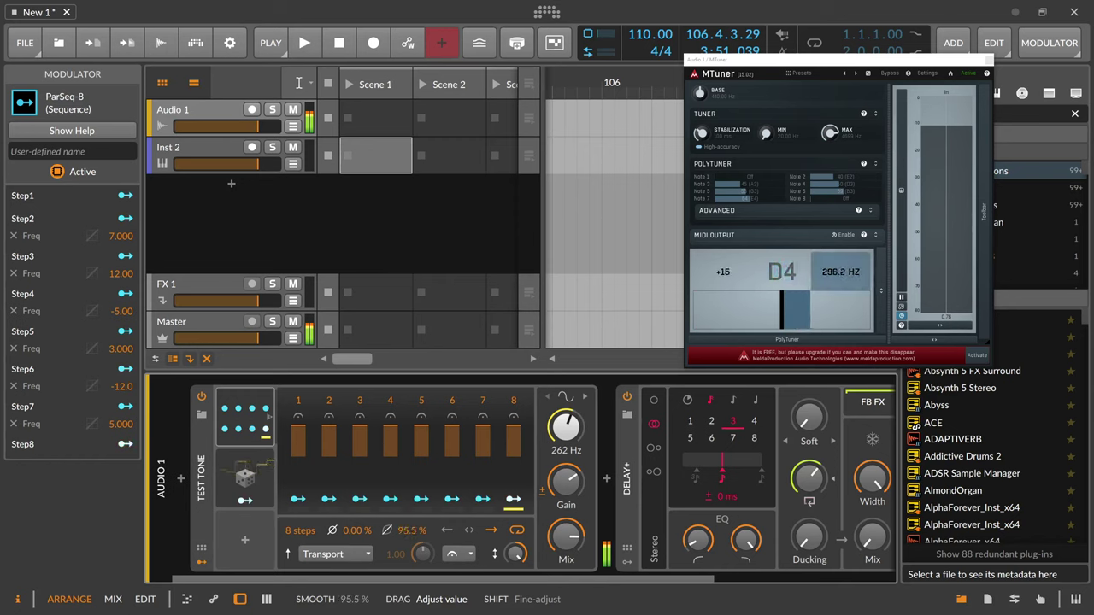
pyautogui.doubleClick(405, 531)
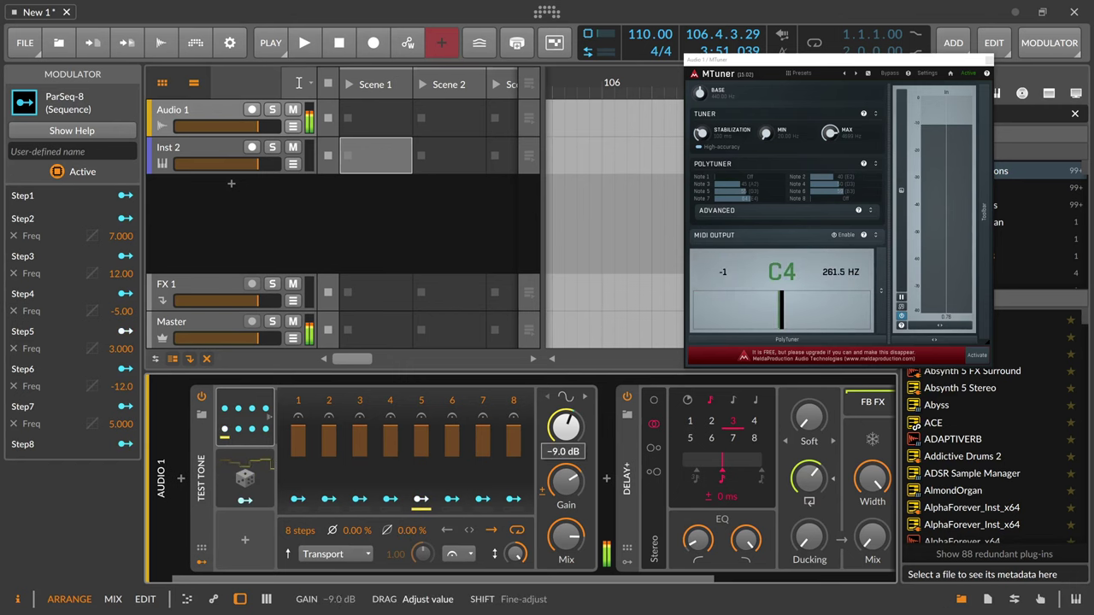
# Add an LFO modulator to the Test Tone's empty slot below Random
pyautogui.click(245, 539)
pyautogui.write('ra')
pyautogui.press('BackSpace')
pyautogui.press('BackSpace')
pyautogui.write('lf')
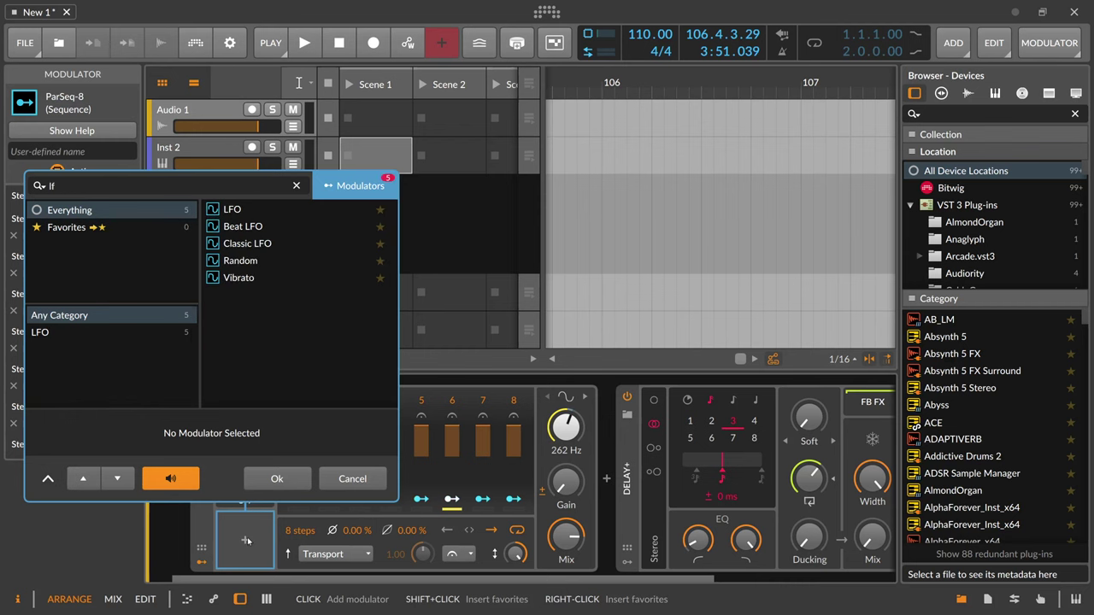
pyautogui.press('Down')
pyautogui.press('Up')
pyautogui.press('Return')
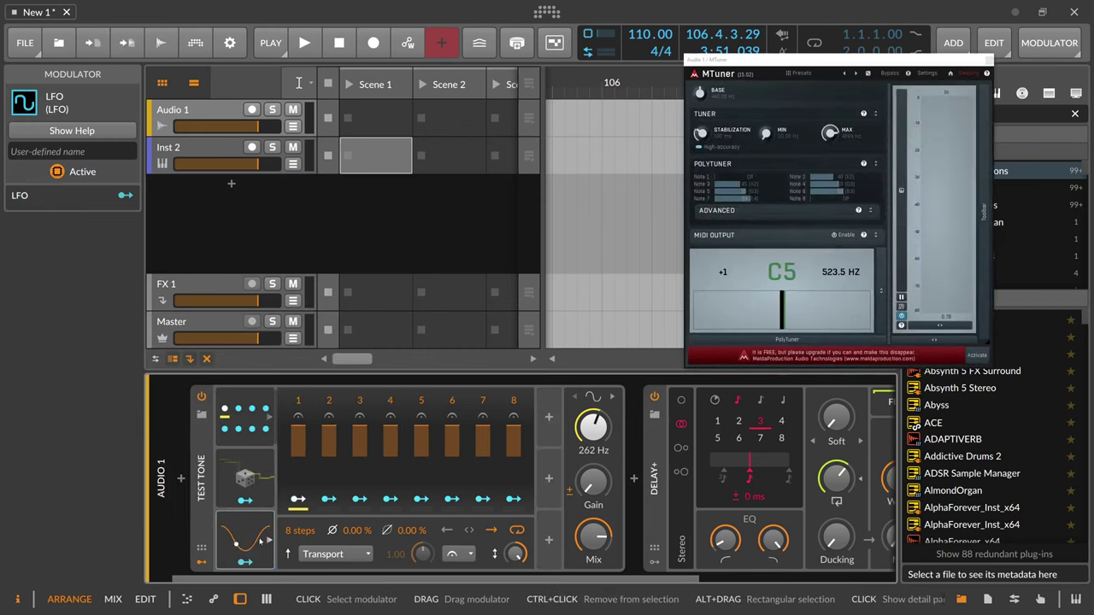
# Map the LFO to the Test Tone's gain with an amount of 0.518, using a rate of 2.41 Hz and a tilt of -23.5 %
pyautogui.click(246, 537)
pyautogui.moveTo(245, 562); pyautogui.dragTo(457, 465)
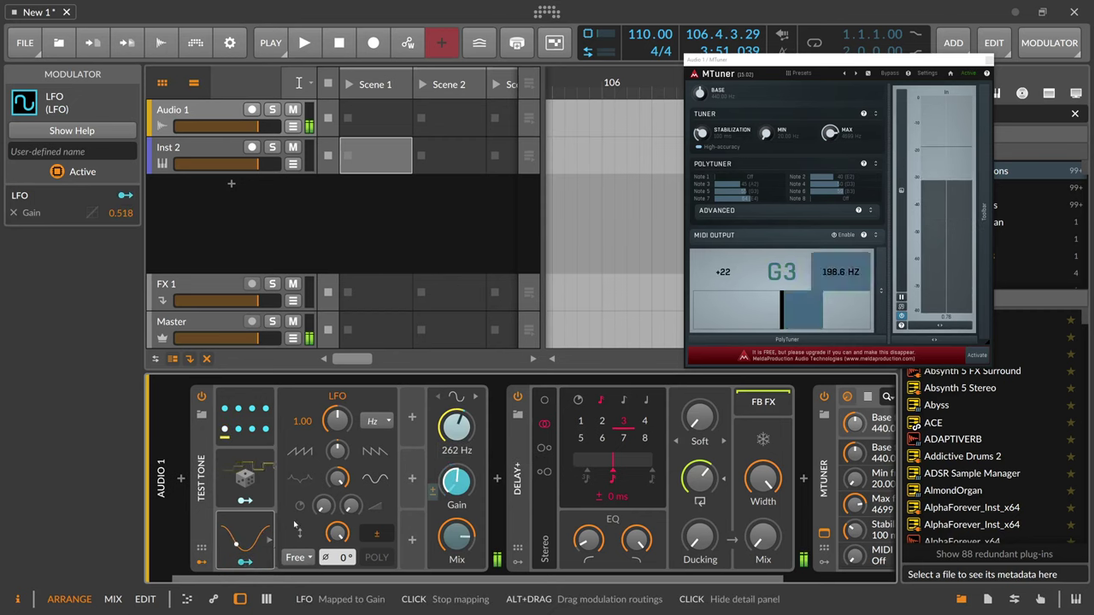
pyautogui.moveTo(338, 420); pyautogui.dragTo(336, 509)
pyautogui.moveTo(336, 450); pyautogui.dragTo(337, 371)
# Add a second Random modulator and map it to the LFO's tilt with an amount of 0.680
pyautogui.click(411, 480)
pyautogui.write('ra')
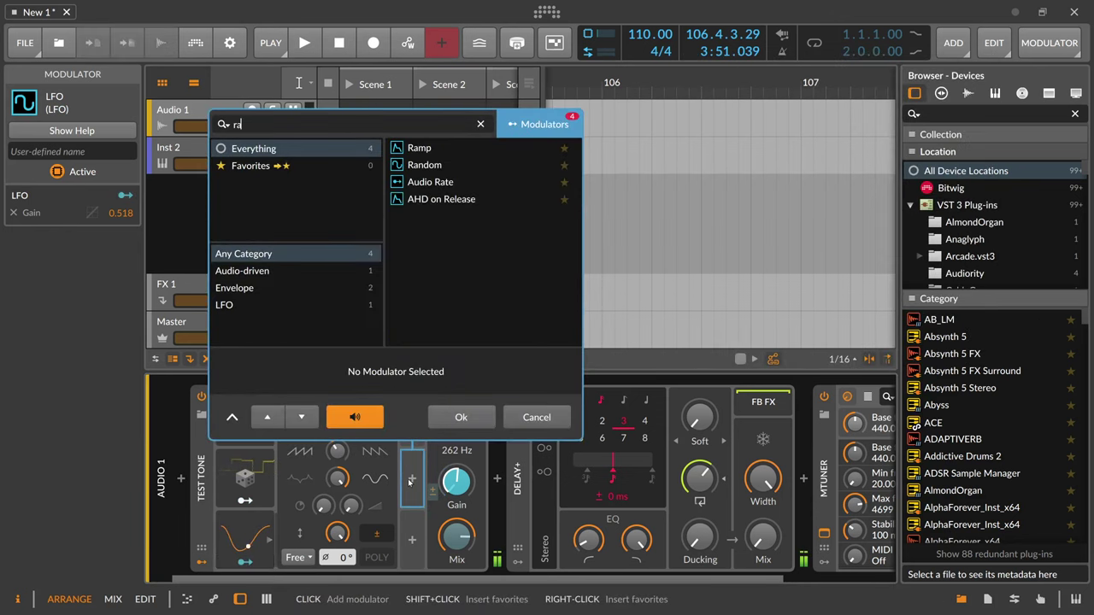
pyautogui.press('Return')
pyautogui.click(428, 500)
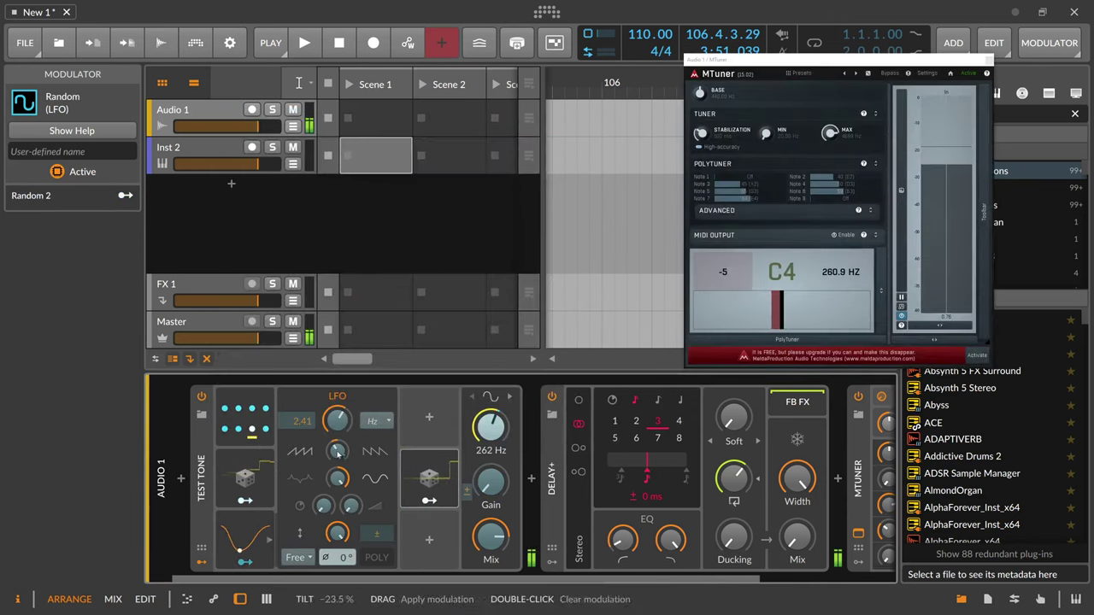
pyautogui.moveTo(337, 451)
pyautogui.mouseDown()
pyautogui.moveTo(337, 406)
pyautogui.moveTo(337, 436)
pyautogui.mouseUp()
pyautogui.click(429, 478)
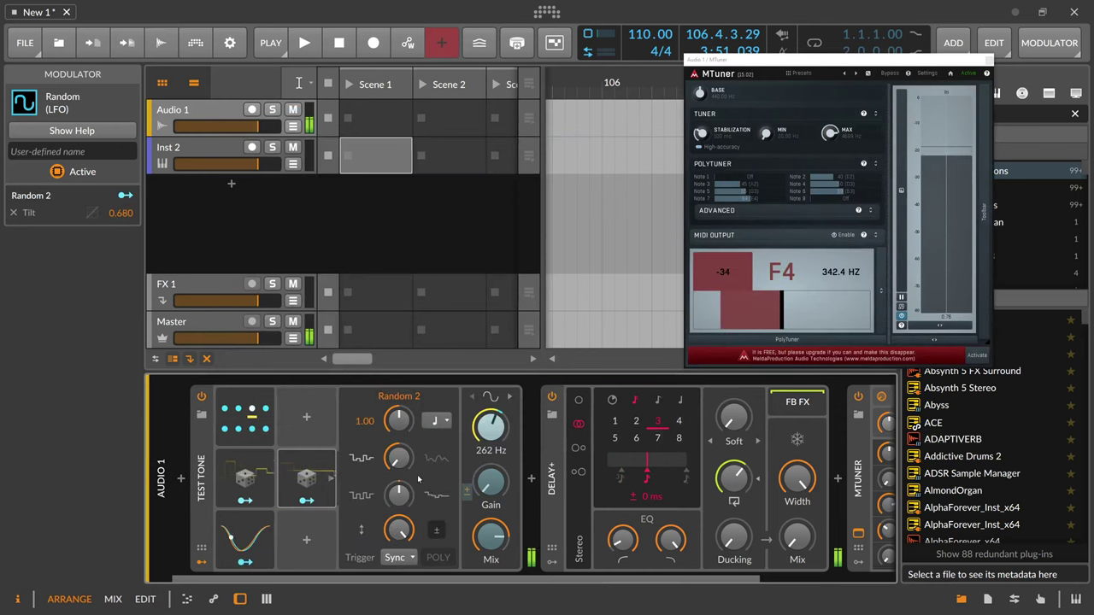
# Set the LFO's timebase to 8th note with a rate of 1.00
pyautogui.click(245, 535)
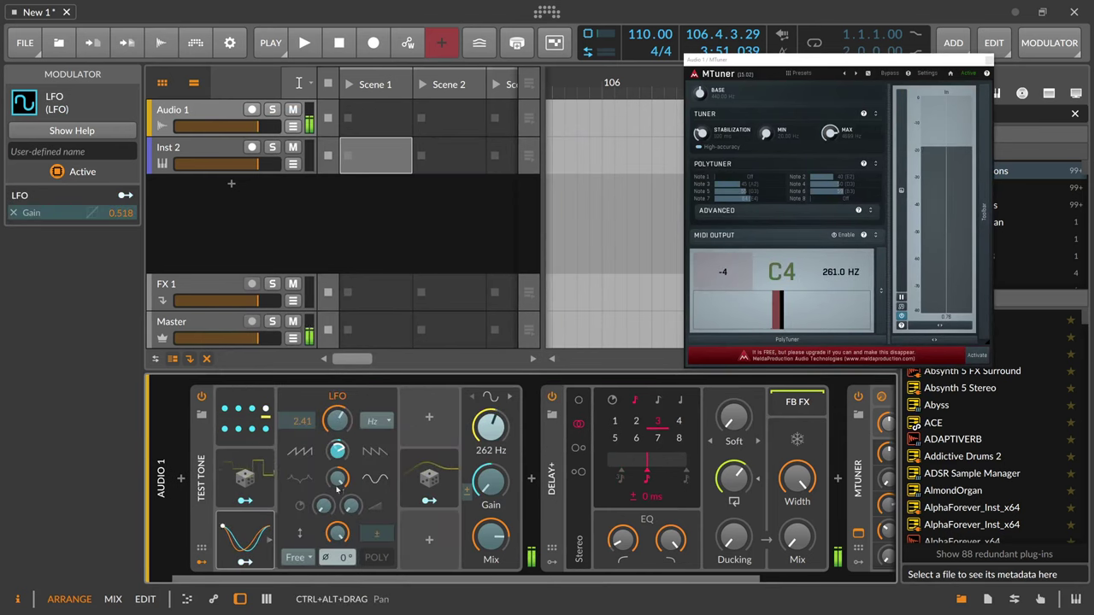
pyautogui.click(377, 420)
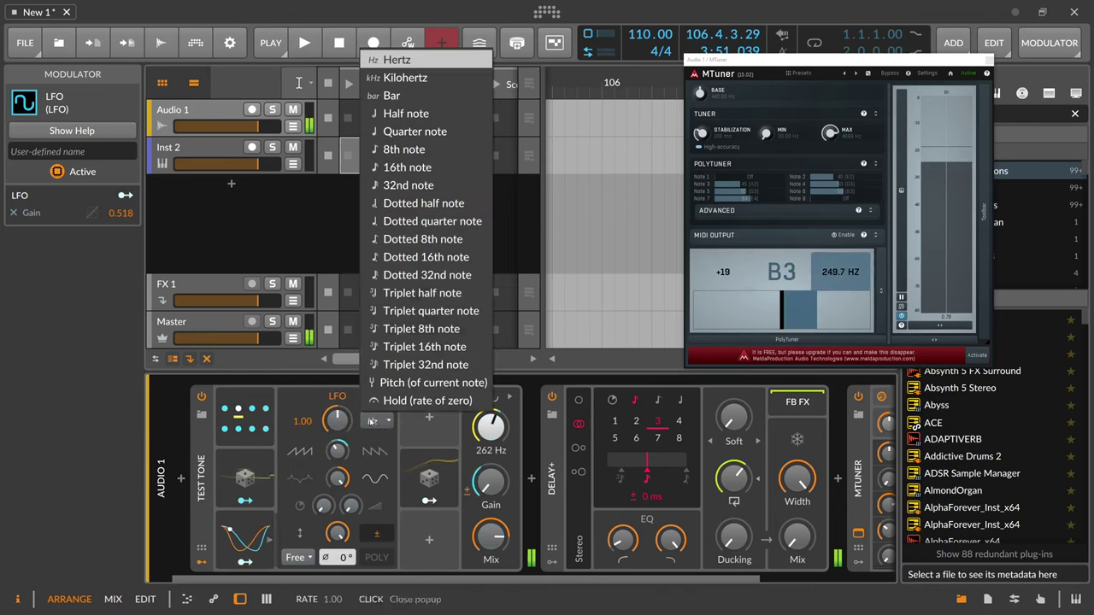
pyautogui.click(403, 149)
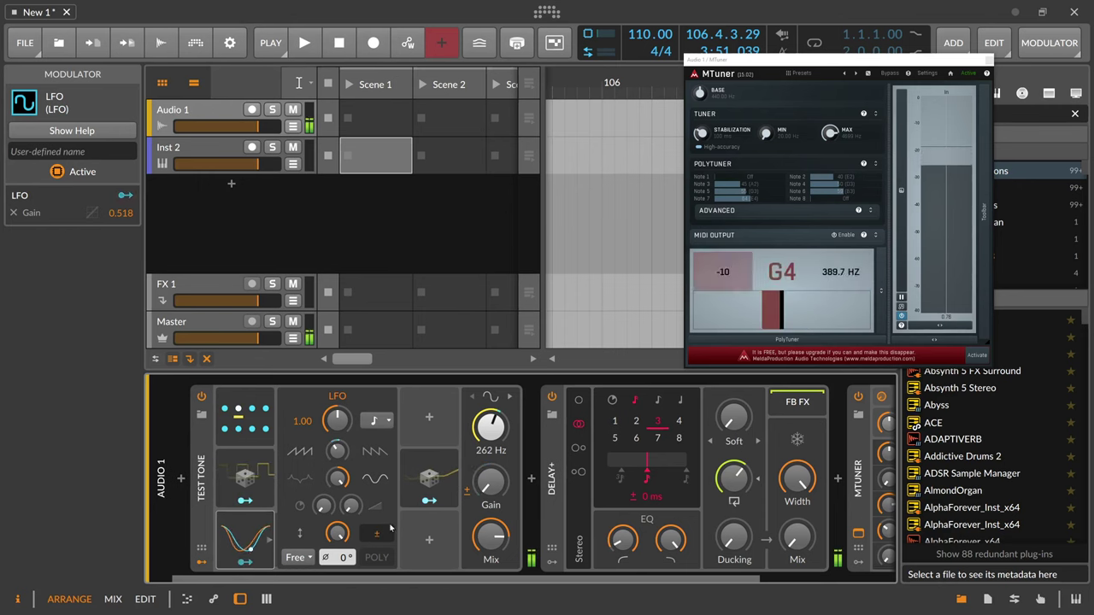
# Add a third Random modulator and map it to the LFO's timebase with an amount of -1.03
pyautogui.click(429, 480)
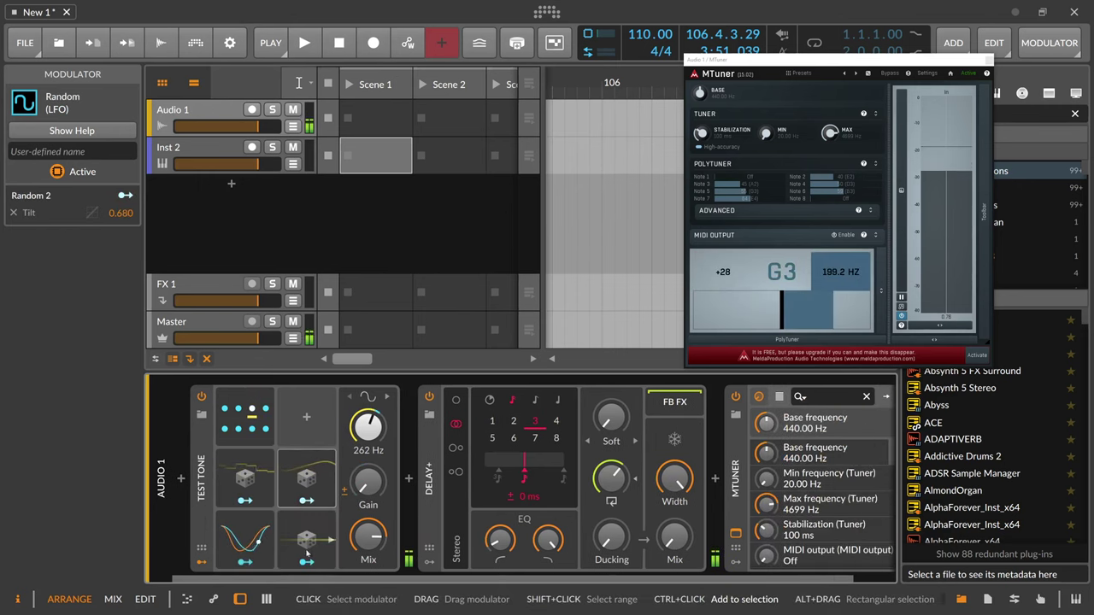
pyautogui.click(244, 537)
pyautogui.moveTo(376, 423); pyautogui.dragTo(376, 401)
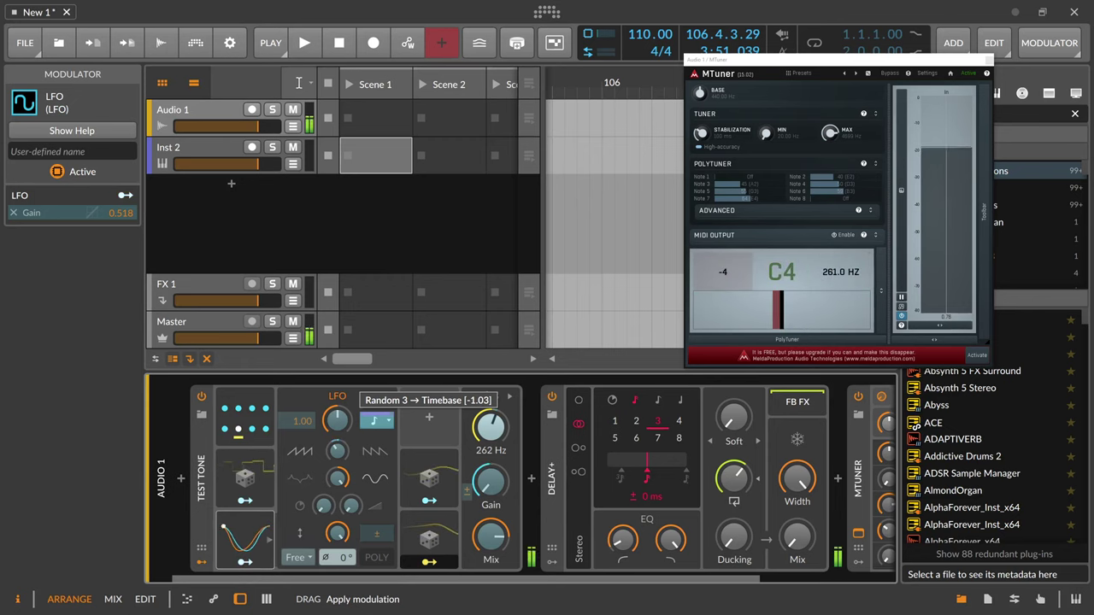
pyautogui.click(432, 562)
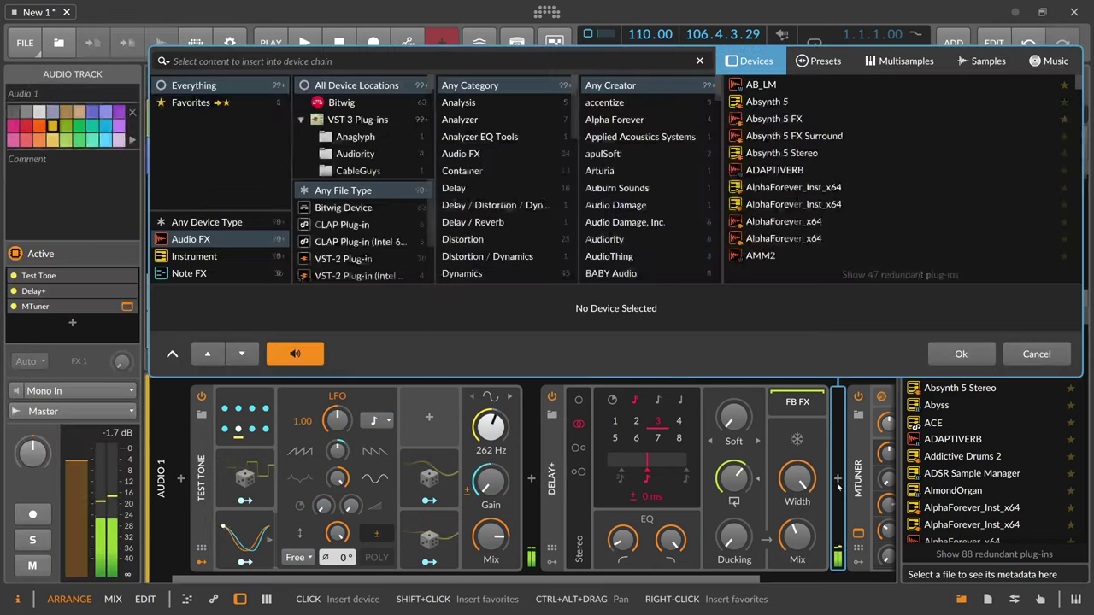
# Insert a Peak Limiter between Delay+ and MTuner in the Audio 1 device chain
pyautogui.click(839, 484)
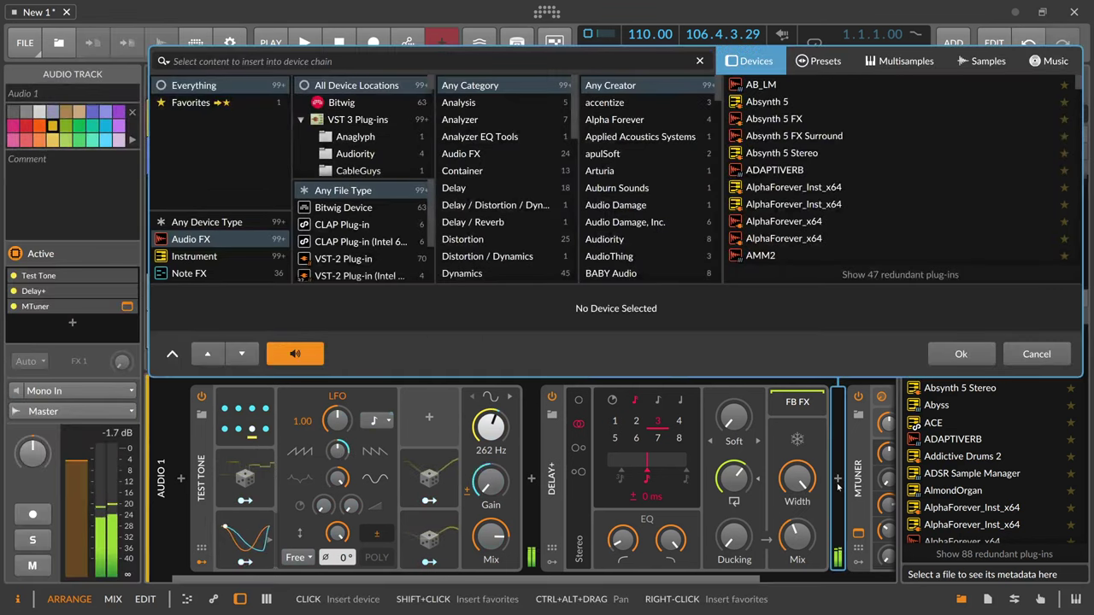
pyautogui.write('peak')
pyautogui.press('Return')
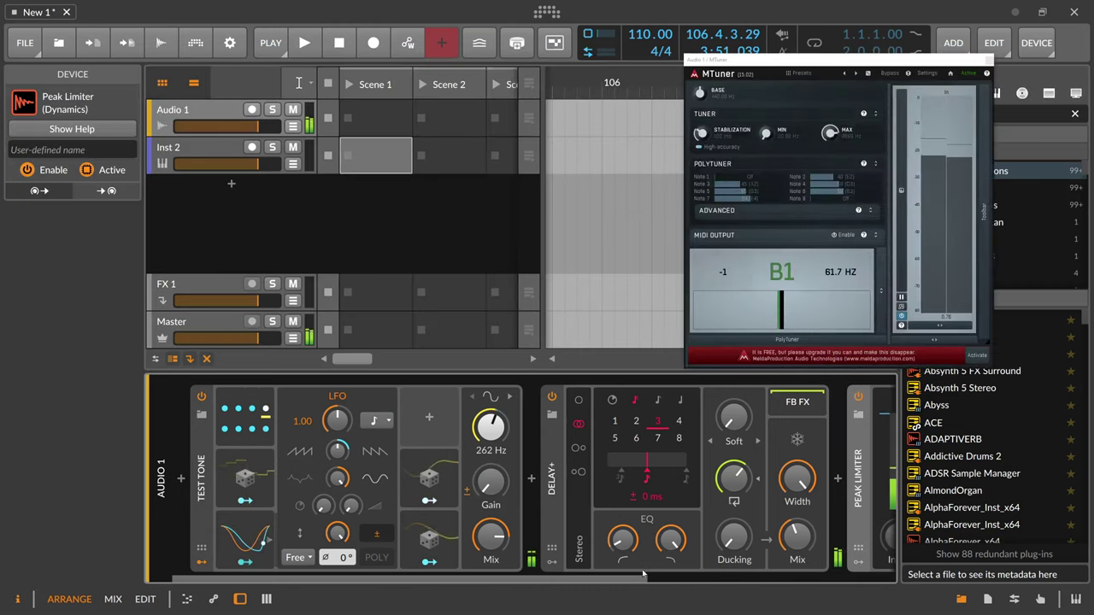
# Raise the Peak Limiter's input gain to +11.4 dB and keep the Delay+ blur amount at 0.00 %
pyautogui.moveTo(642, 577); pyautogui.dragTo(764, 575)
pyautogui.moveTo(714, 539); pyautogui.dragTo(714, 482)
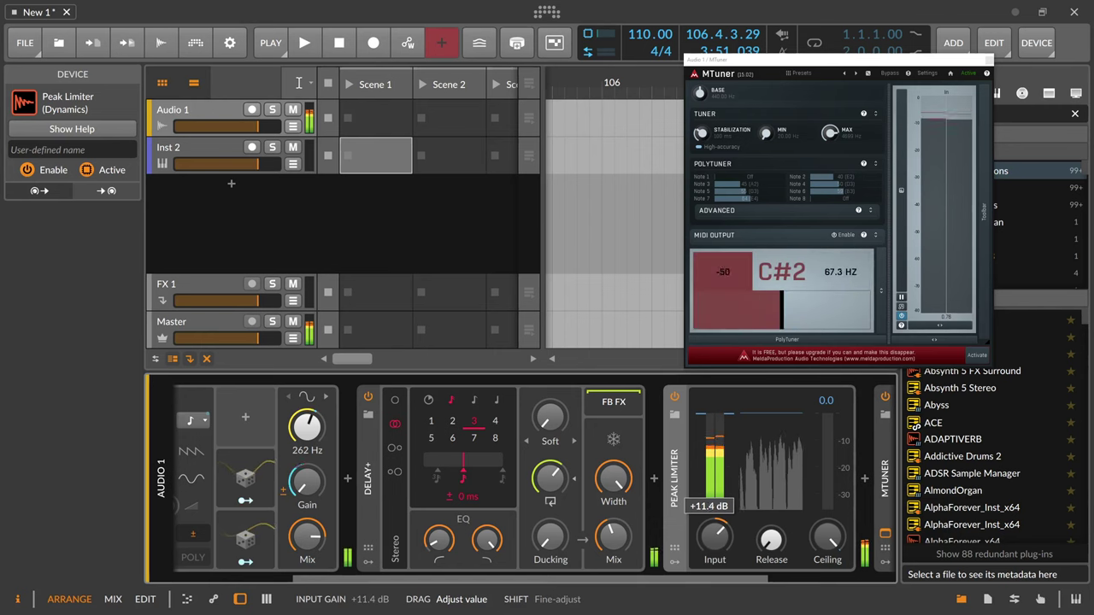
pyautogui.moveTo(550, 416)
pyautogui.mouseDown()
pyautogui.moveTo(551, 291)
pyautogui.moveTo(551, 418)
pyautogui.mouseUp()
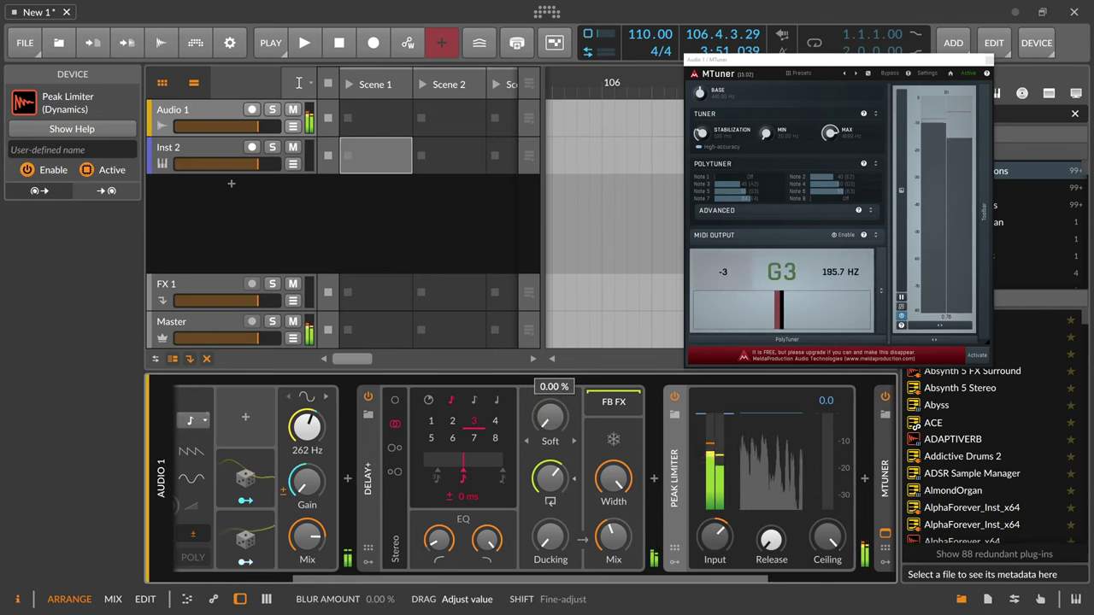
# Try the Saw Up waveform on the test tone and switch it back to Sine
pyautogui.hscroll(-3, 434, 399)
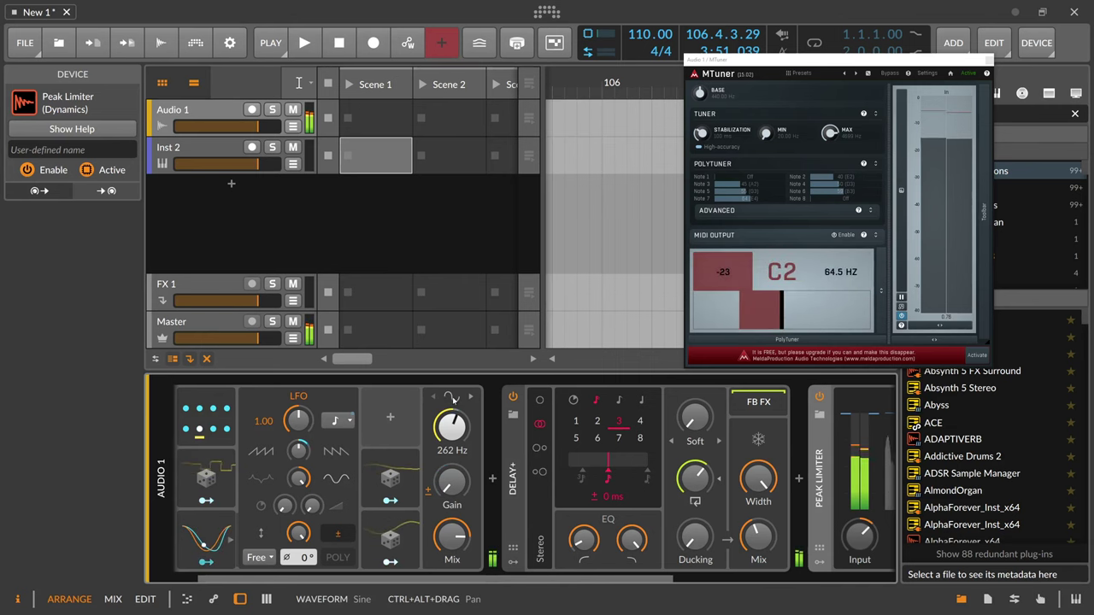
pyautogui.click(454, 400)
pyautogui.click(469, 398)
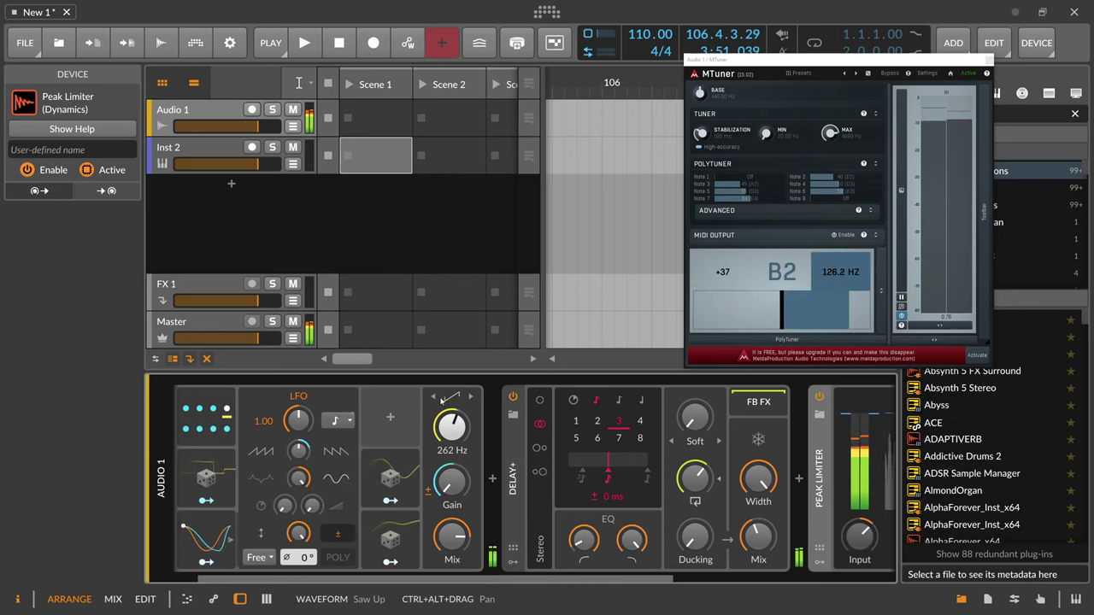
pyautogui.click(435, 398)
pyautogui.click(450, 398)
pyautogui.click(450, 398)
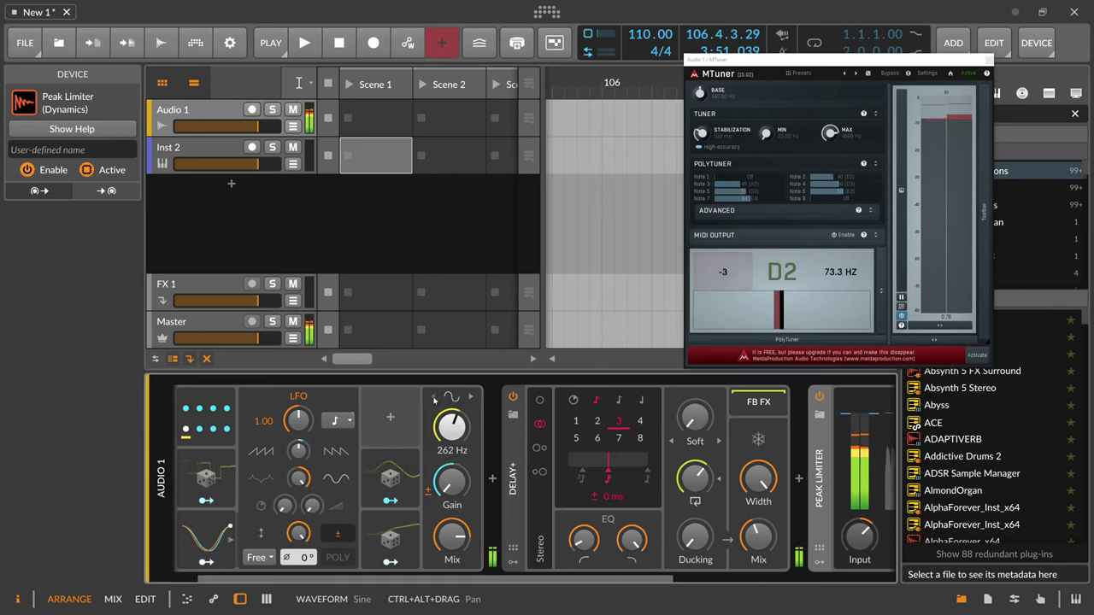
# Collapse the Test Tone's LFO details and review the ParSeq-8 step assignments before hiding them as well
pyautogui.scroll(2, 438, 586)
pyautogui.click(247, 530)
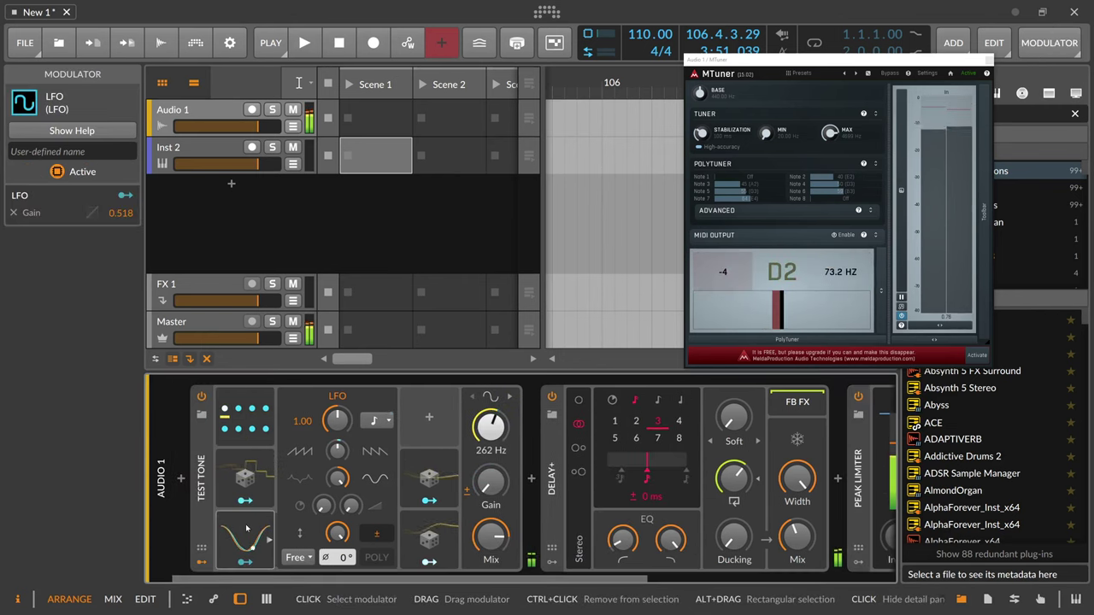
pyautogui.click(248, 528)
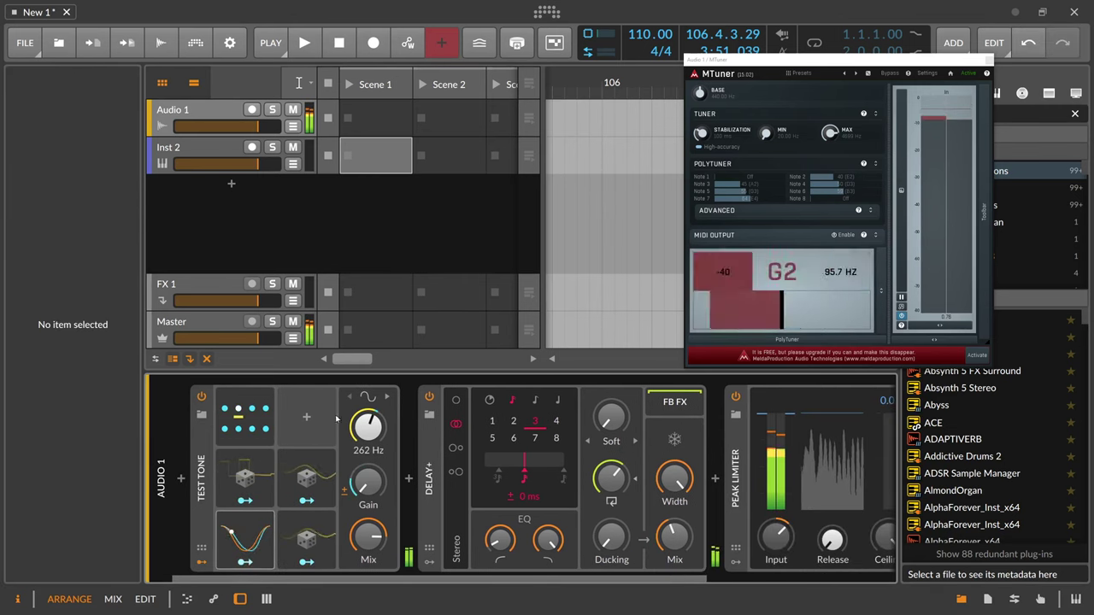
pyautogui.click(246, 423)
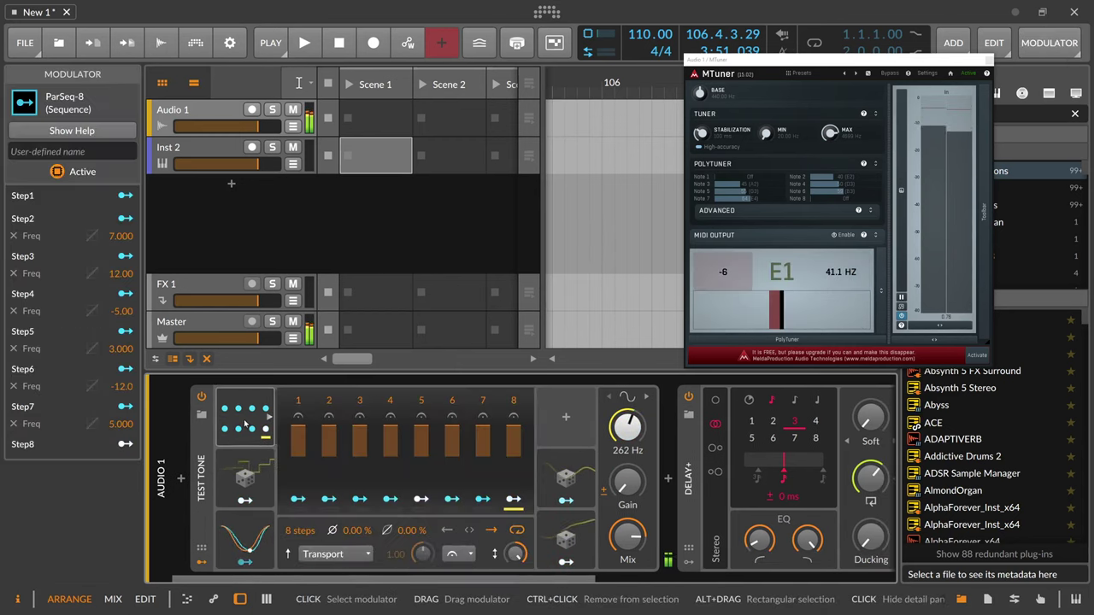
pyautogui.click(246, 423)
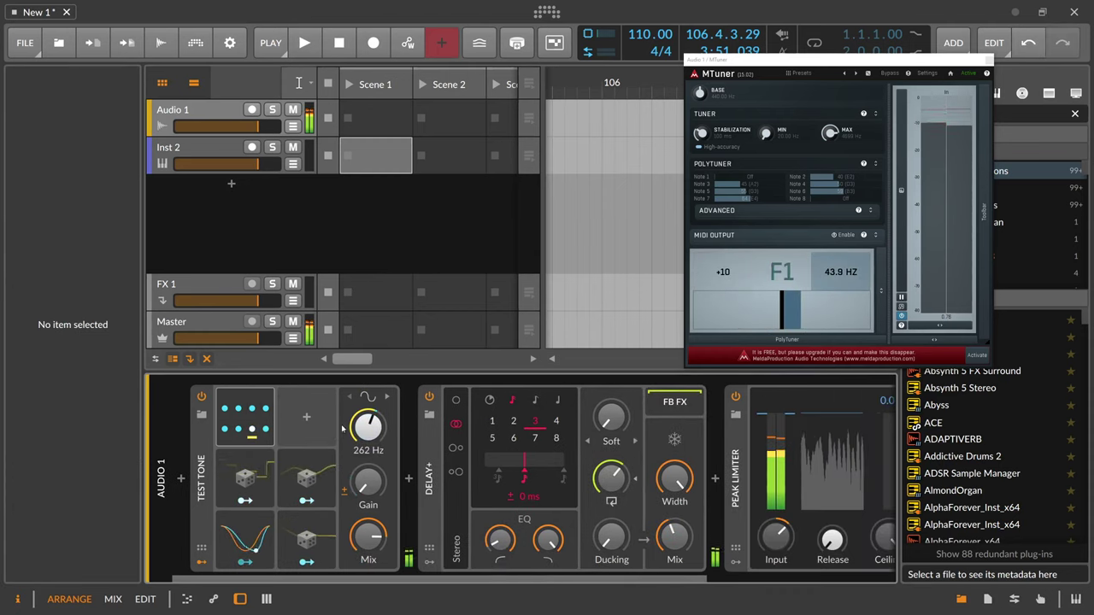
# Insert a Bitwig Filter between Test Tone and Delay+ and lower its frequency
pyautogui.click(409, 480)
pyautogui.write('filter')
pyautogui.press('Down')
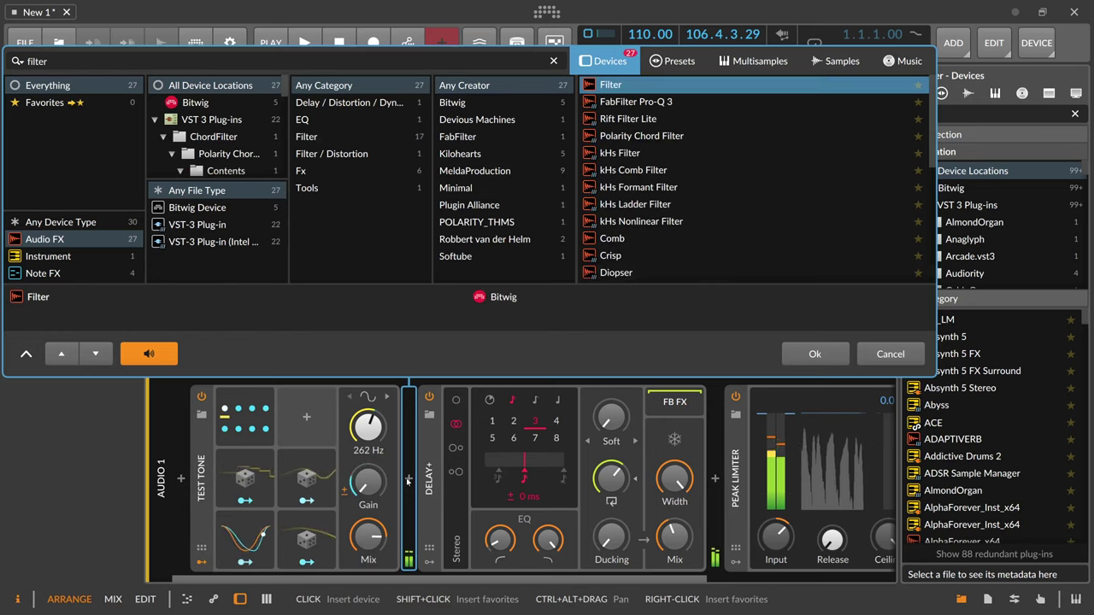
pyautogui.press('Return')
pyautogui.moveTo(532, 528); pyautogui.dragTo(532, 575)
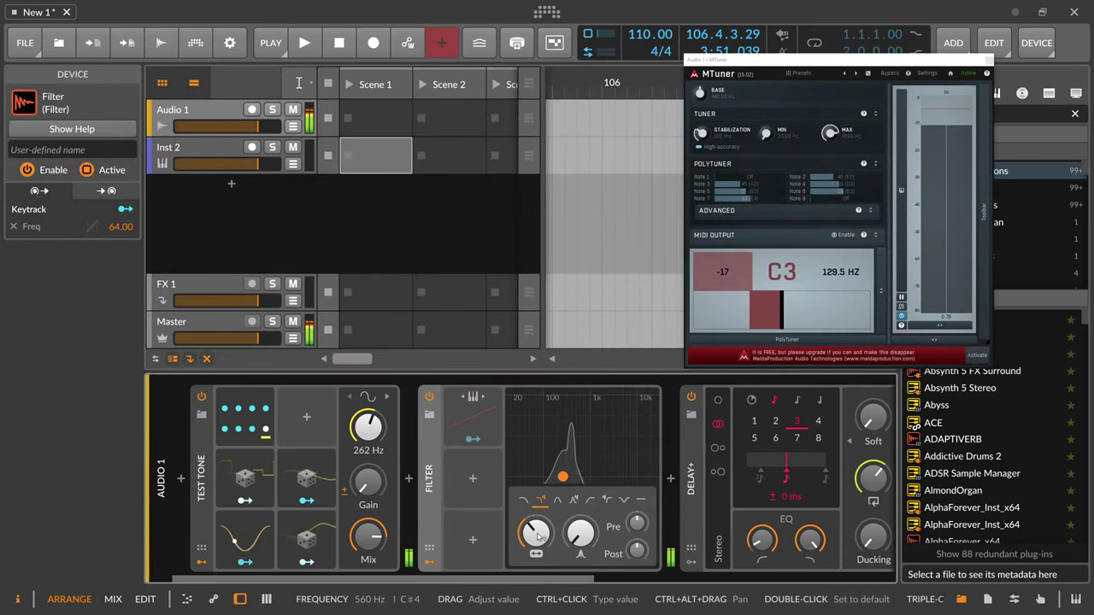
# Add a Quantize modulator to the Filter and set its resolution to 9.15
pyautogui.click(473, 480)
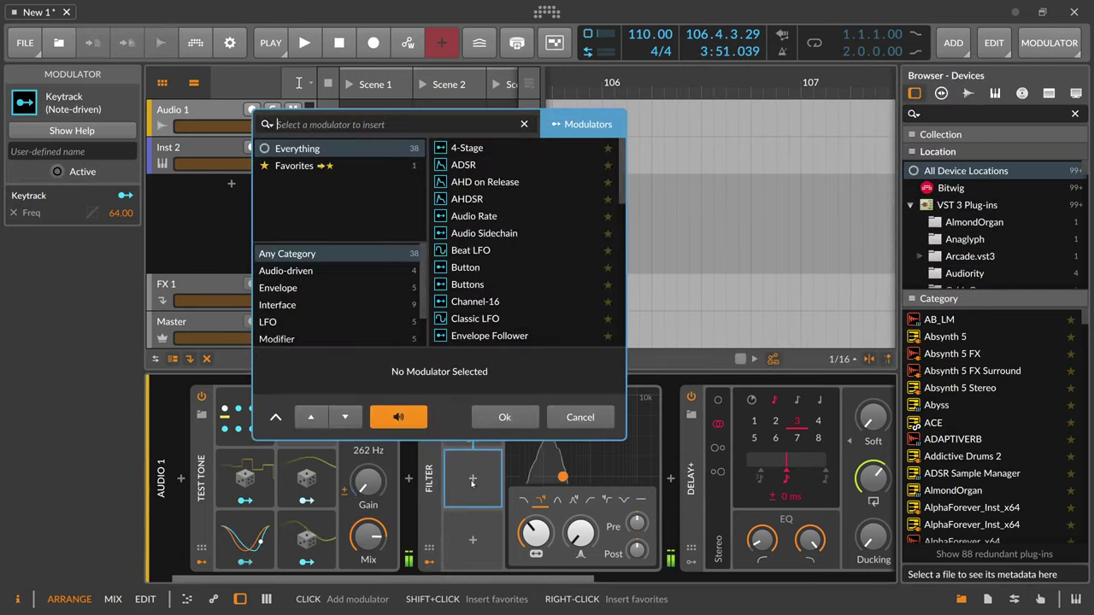
pyautogui.write('quant')
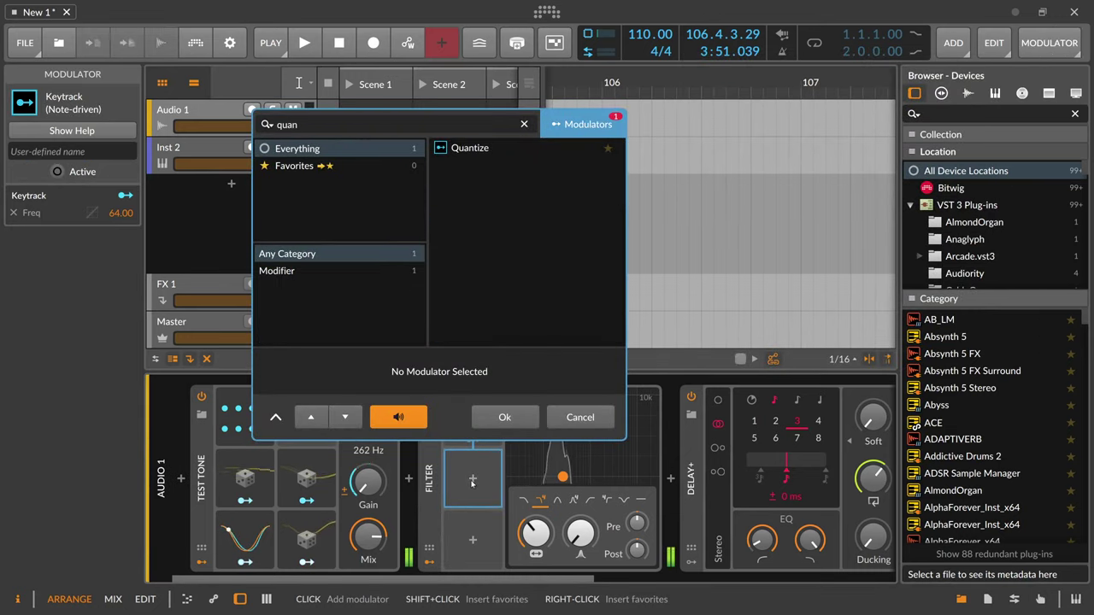
pyautogui.press('Down')
pyautogui.press('Return')
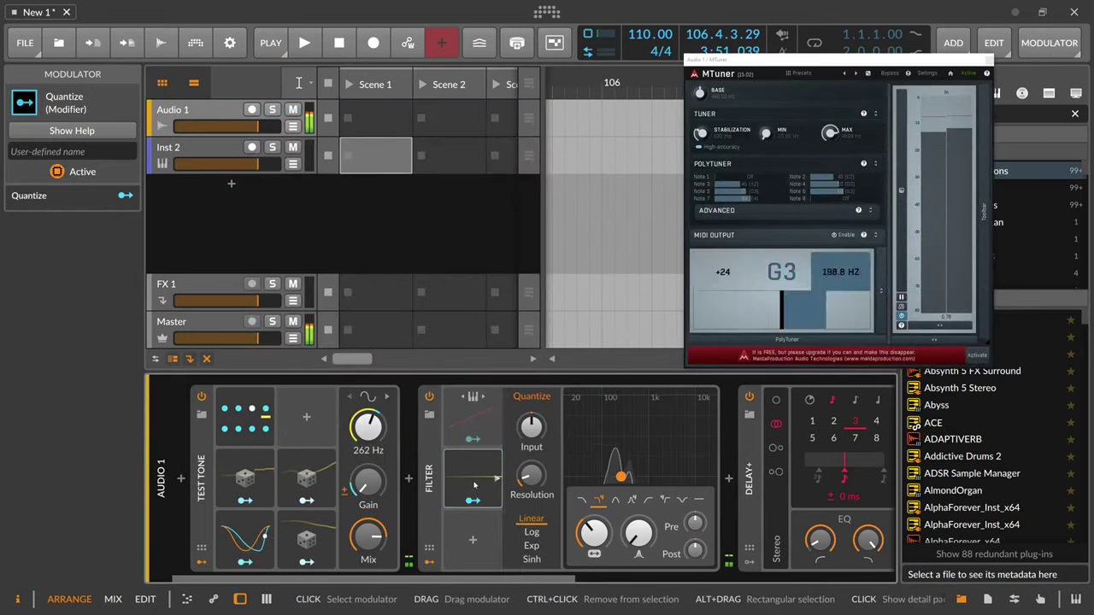
pyautogui.keyDown('ctrl'); pyautogui.click(540, 474); pyautogui.keyUp('ctrl')
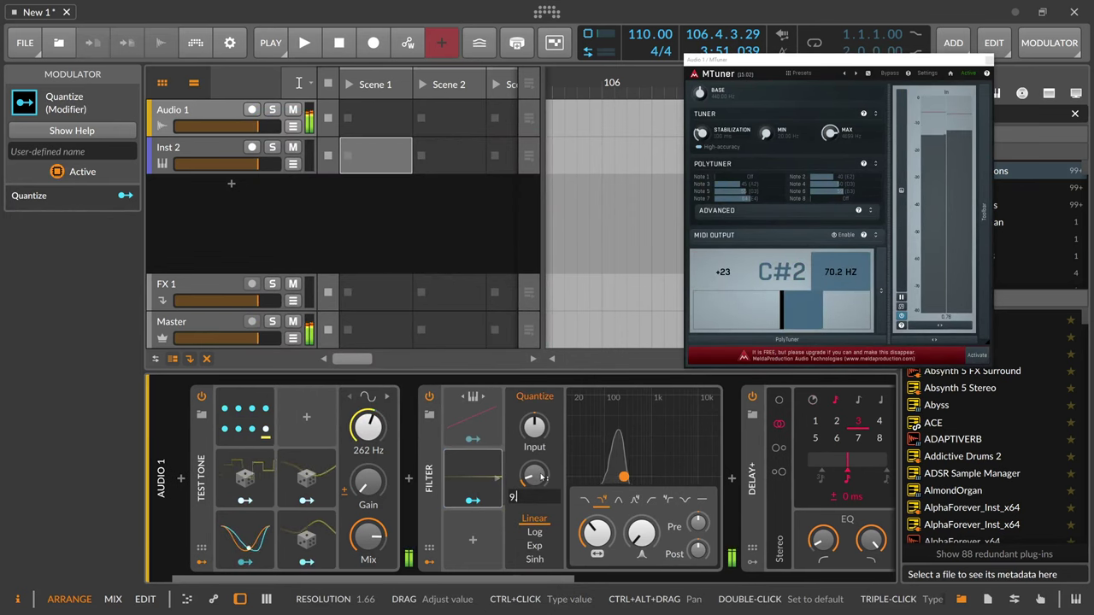
pyautogui.press('Return')
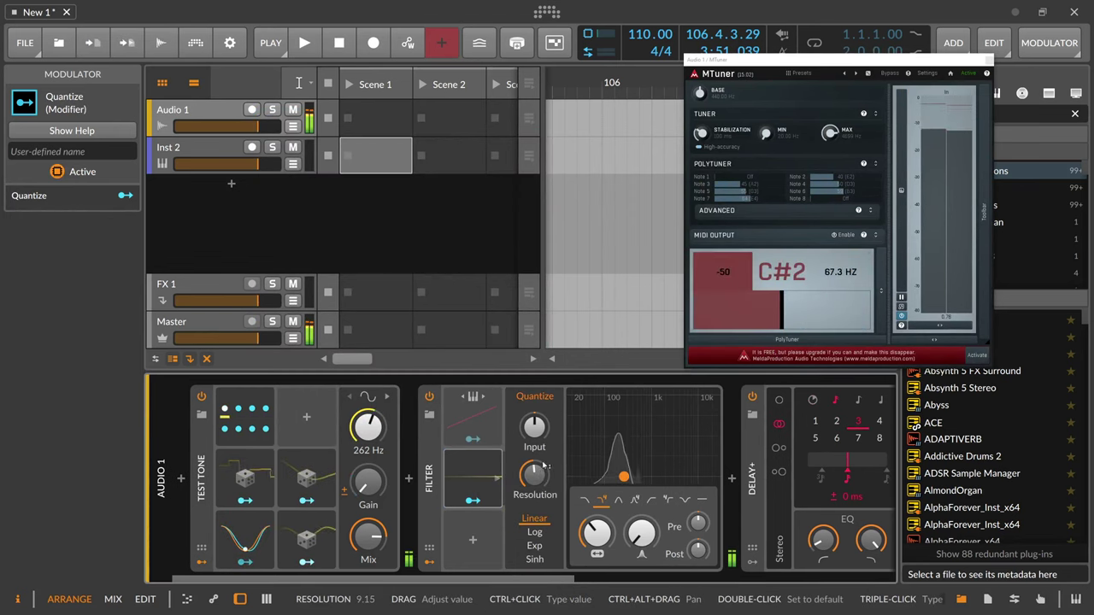
# Map the Quantize modulator to the filter's frequency with an amount of 64
pyautogui.click(472, 500)
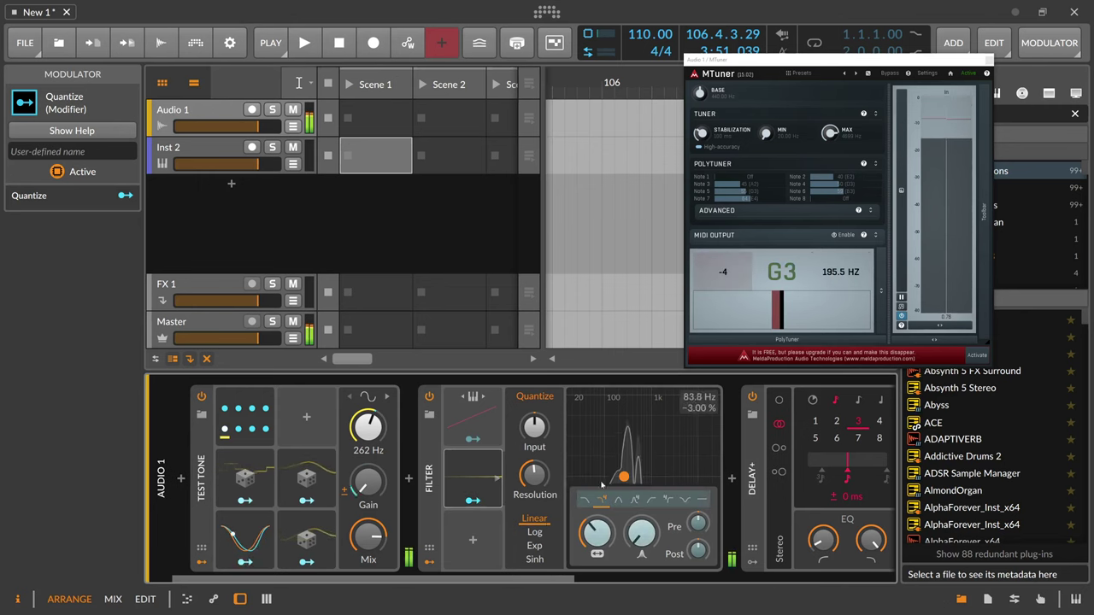
pyautogui.moveTo(590, 540); pyautogui.dragTo(588, 531)
pyautogui.doubleClick(127, 214)
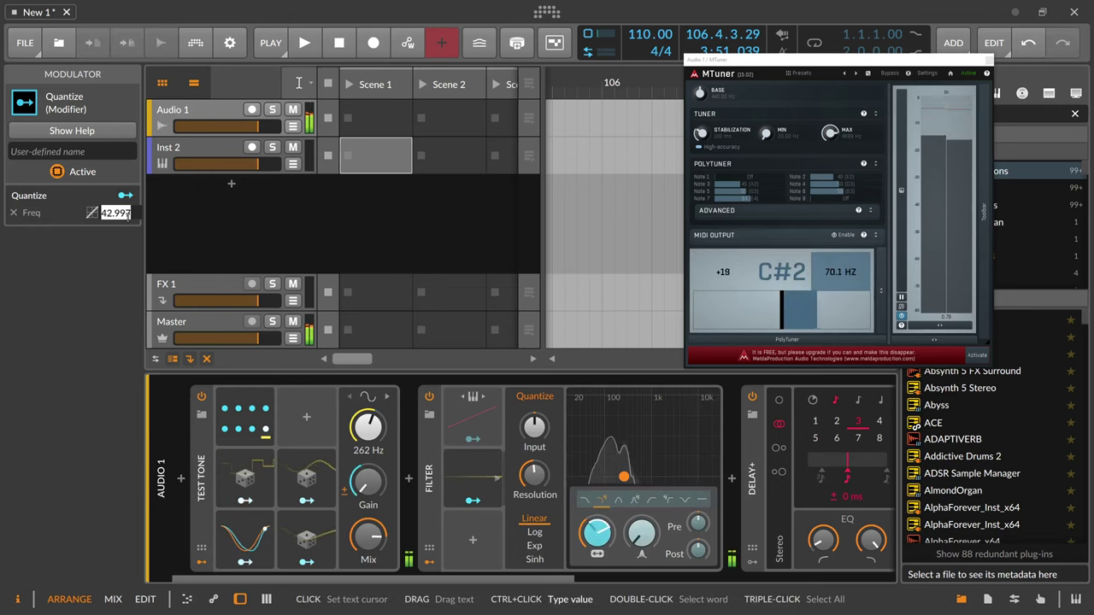
pyautogui.write('64')
pyautogui.press('Return')
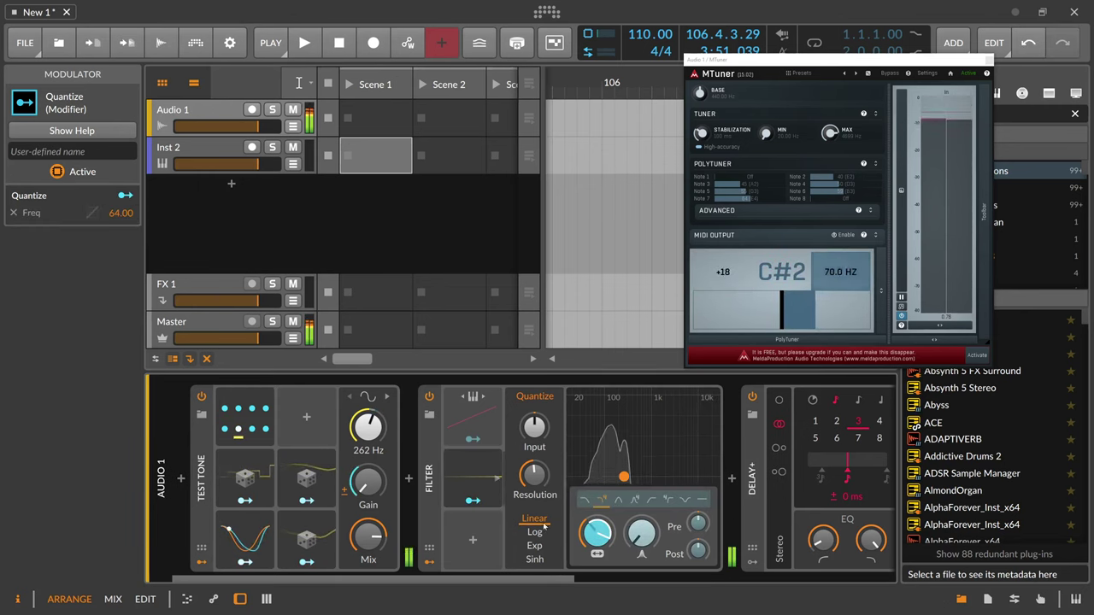
# Add a single Macro modulator to the Filter in the slot below Quantize
pyautogui.click(473, 539)
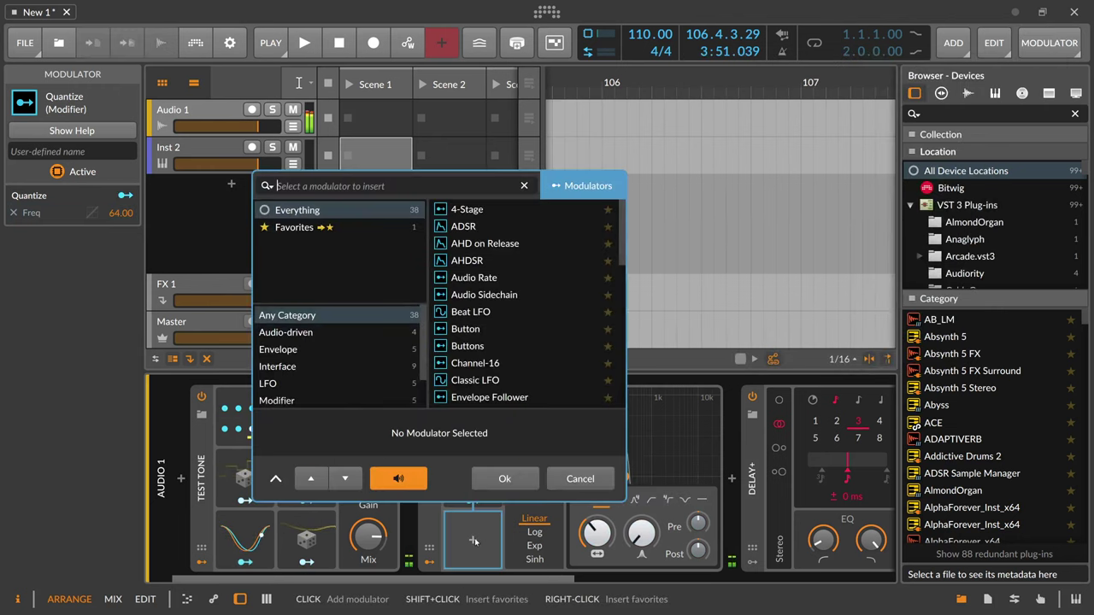
pyautogui.write('mac')
pyautogui.press('Down')
pyautogui.press('Down')
pyautogui.press('Return')
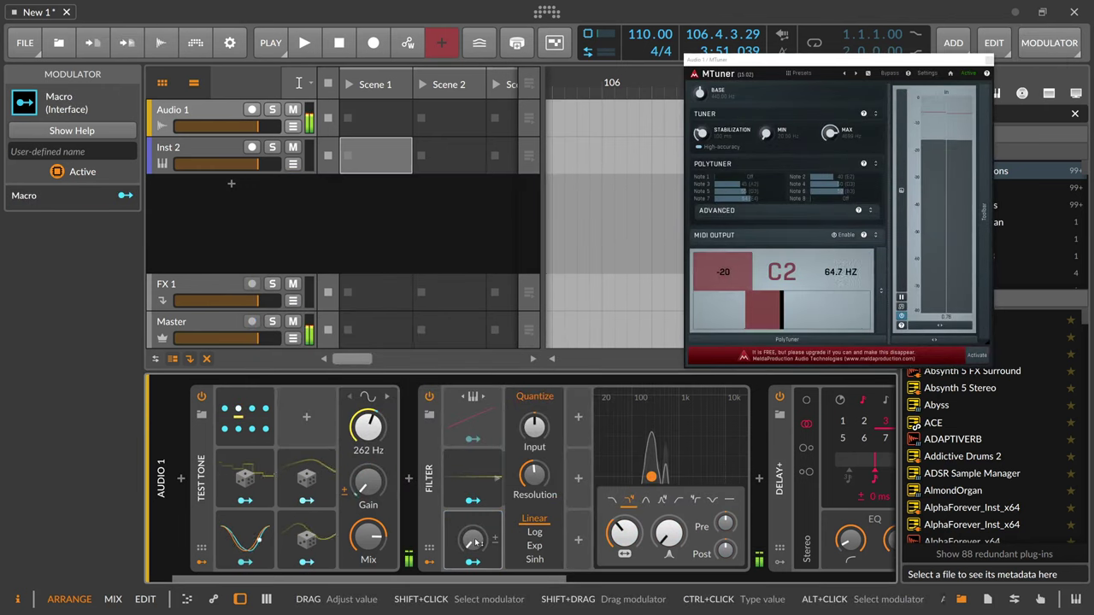
# Map the macro to Quantize's input with an amount of 1.000, test it up to 66.5 %, and return it to 0.00 %
pyautogui.click(473, 562)
pyautogui.moveTo(535, 428); pyautogui.dragTo(534, 385)
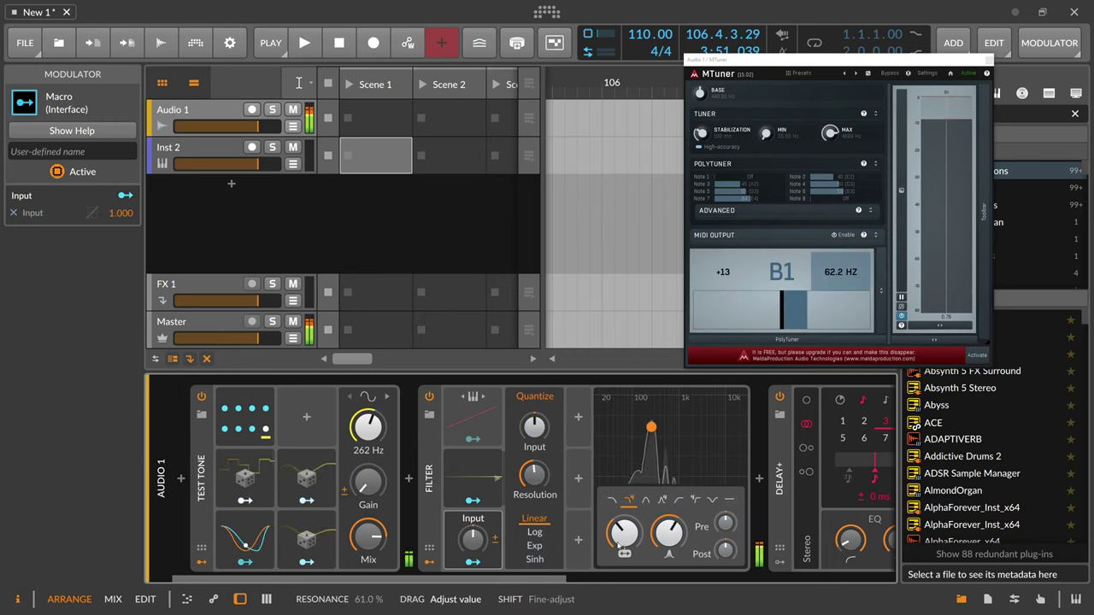
pyautogui.moveTo(472, 539); pyautogui.dragTo(473, 518)
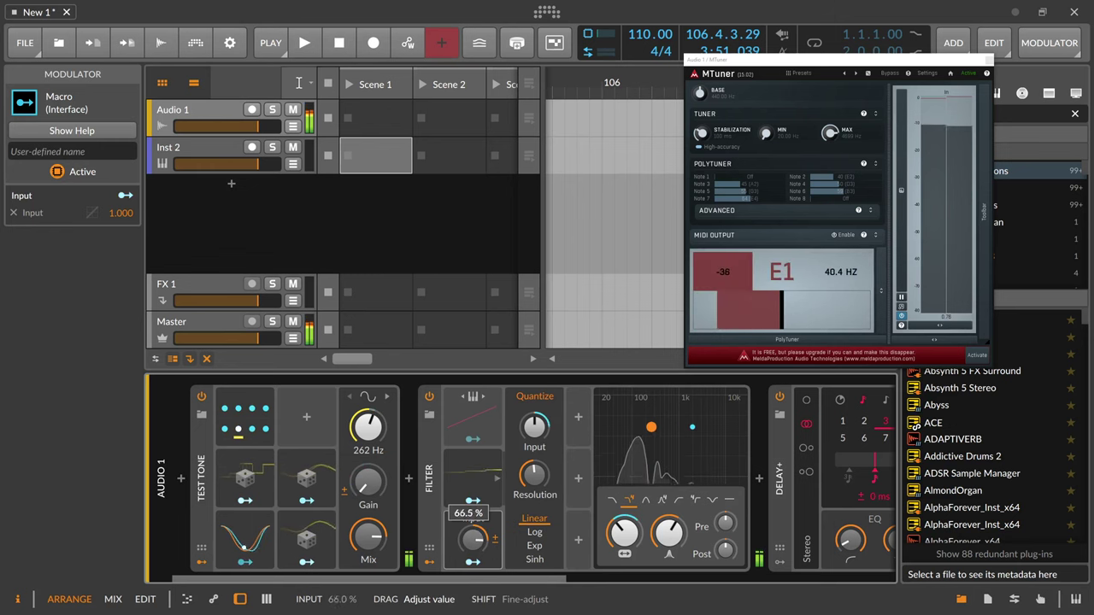
pyautogui.moveTo(473, 537); pyautogui.dragTo(477, 543)
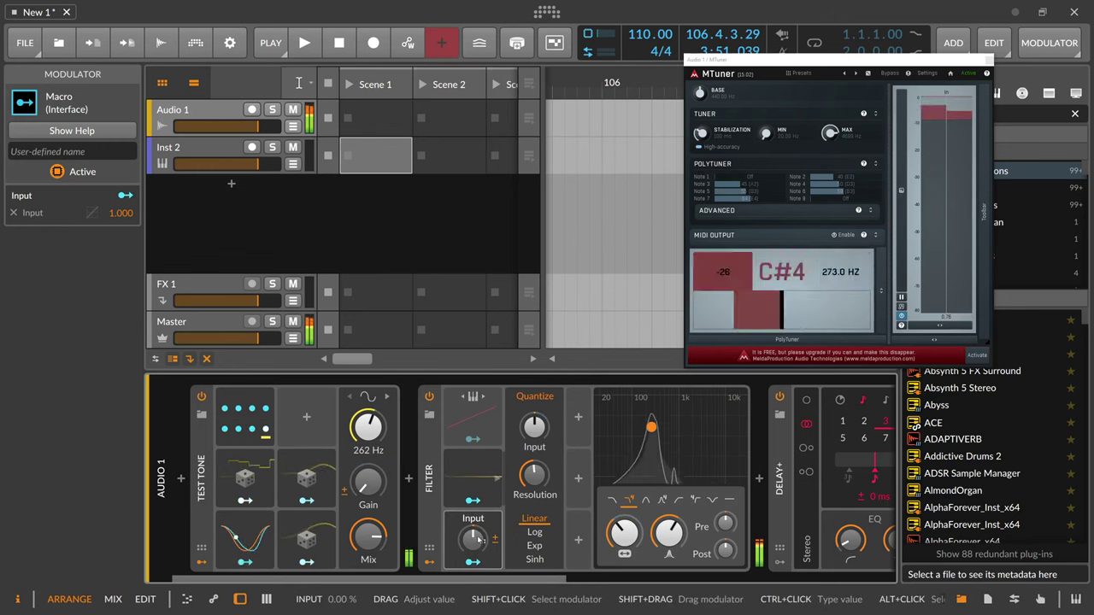
# Add a second Macro modulator to the Filter and set the first macro to -15 %
pyautogui.click(577, 540)
pyautogui.write('mac')
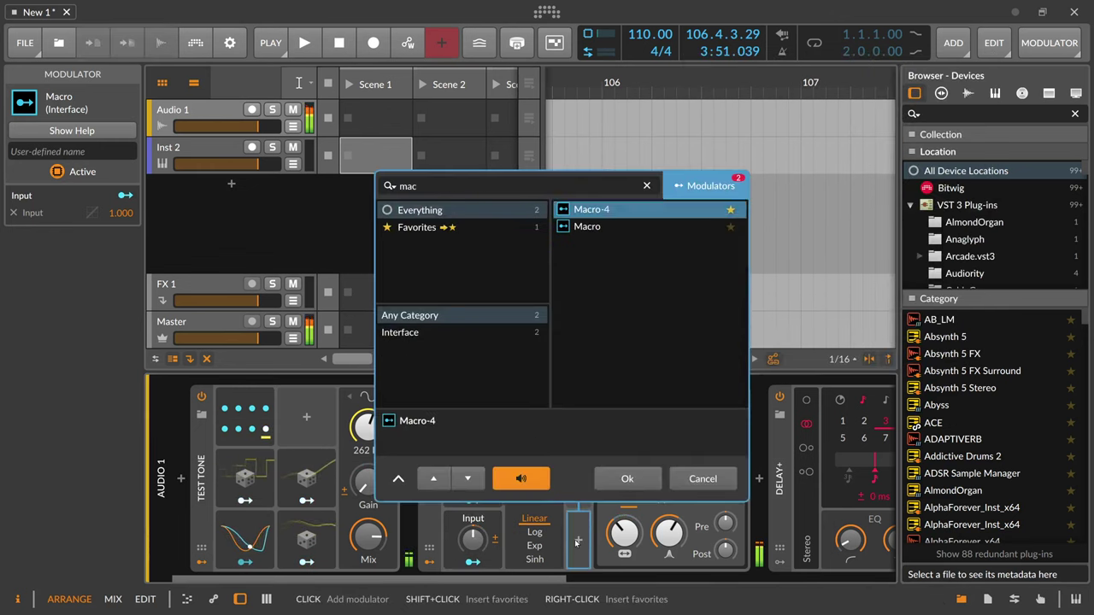
pyautogui.press('Down')
pyautogui.press('Return')
pyautogui.keyDown('ctrl'); pyautogui.click(481, 546); pyautogui.keyUp('ctrl')
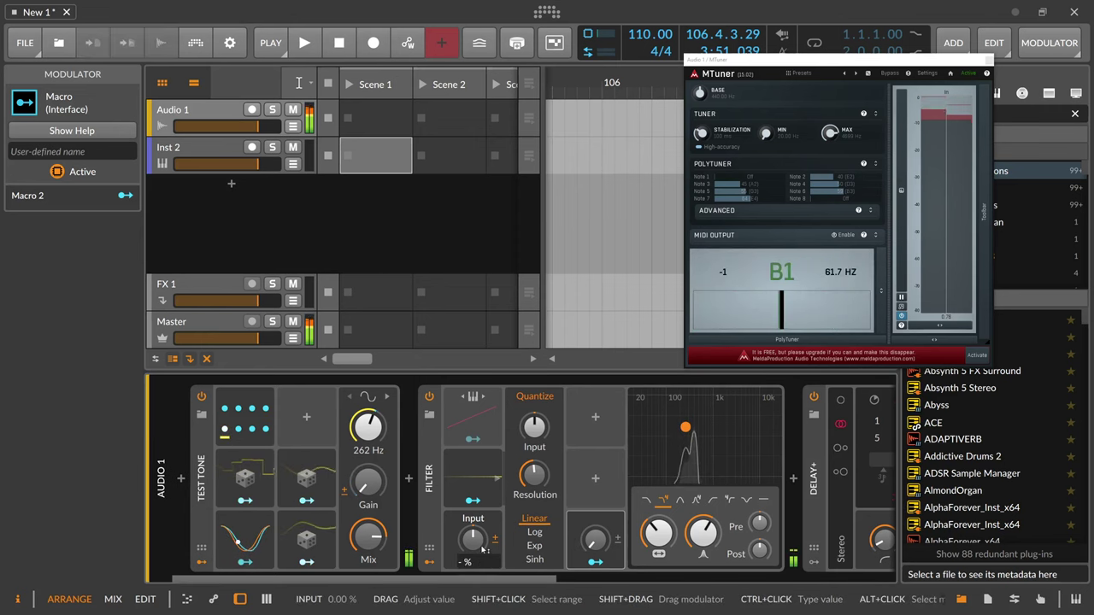
pyautogui.write('-15')
pyautogui.press('Return')
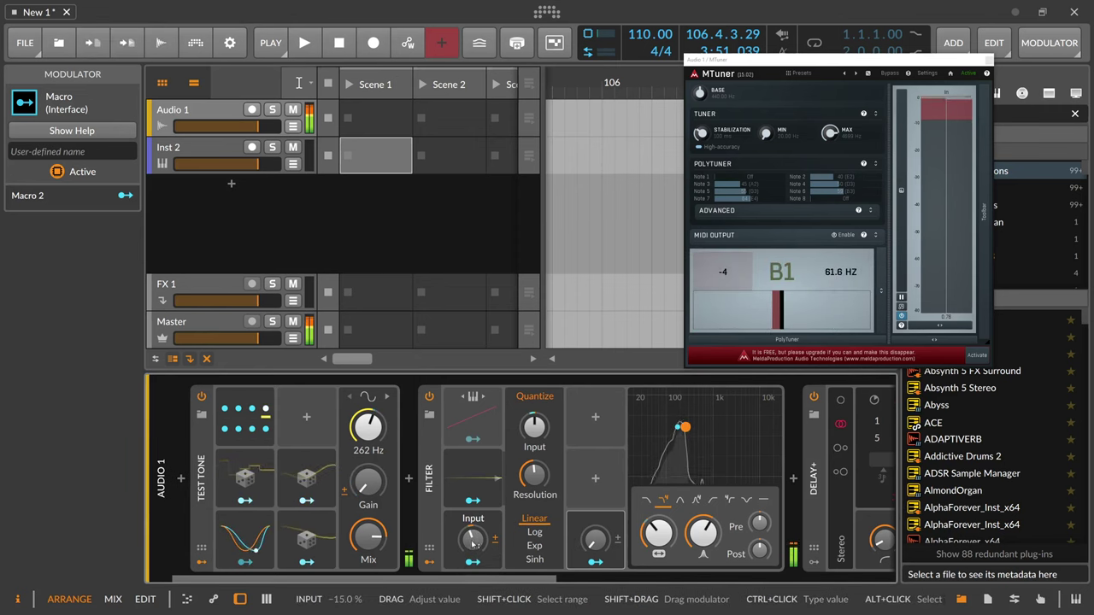
# Map the second macro to the first macro's value with an amount of 0.740 and test it, bringing it to about 55.3 %
pyautogui.click(596, 561)
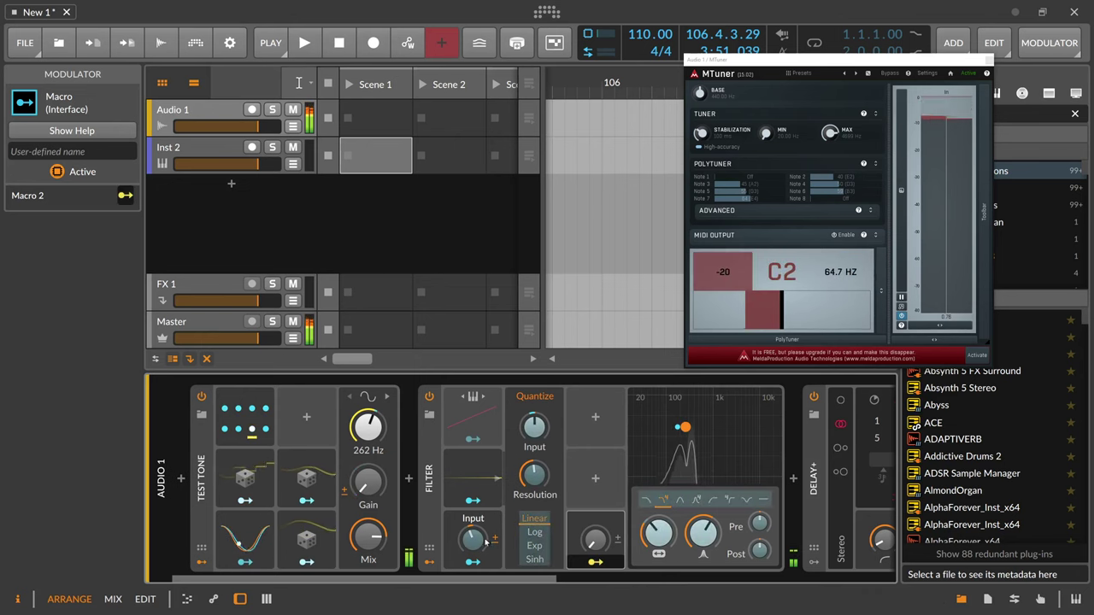
pyautogui.moveTo(482, 541); pyautogui.dragTo(482, 495)
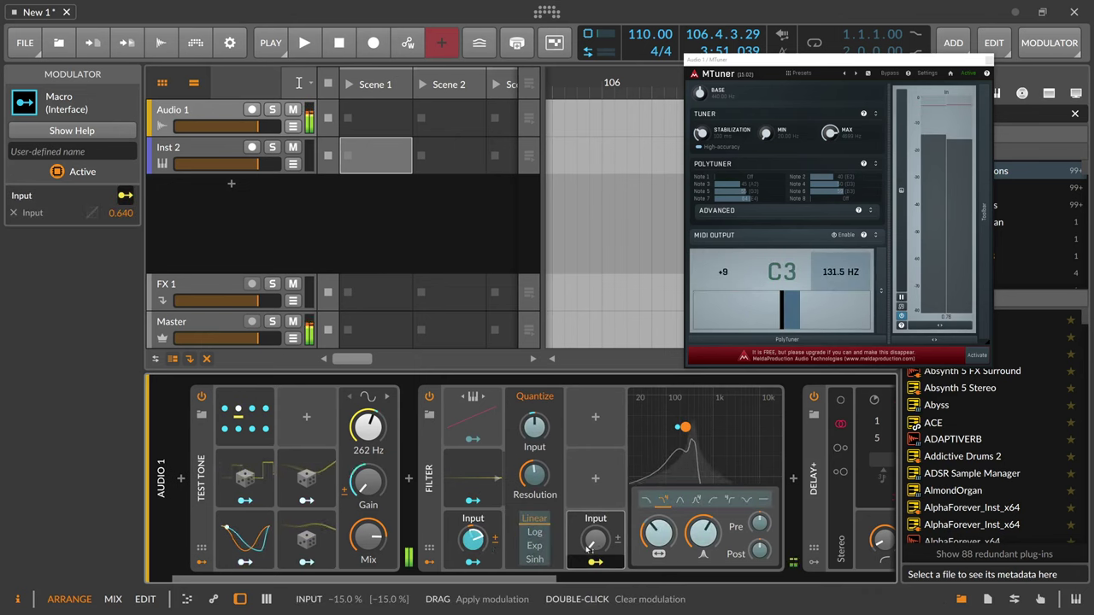
pyautogui.moveTo(608, 544); pyautogui.dragTo(609, 453)
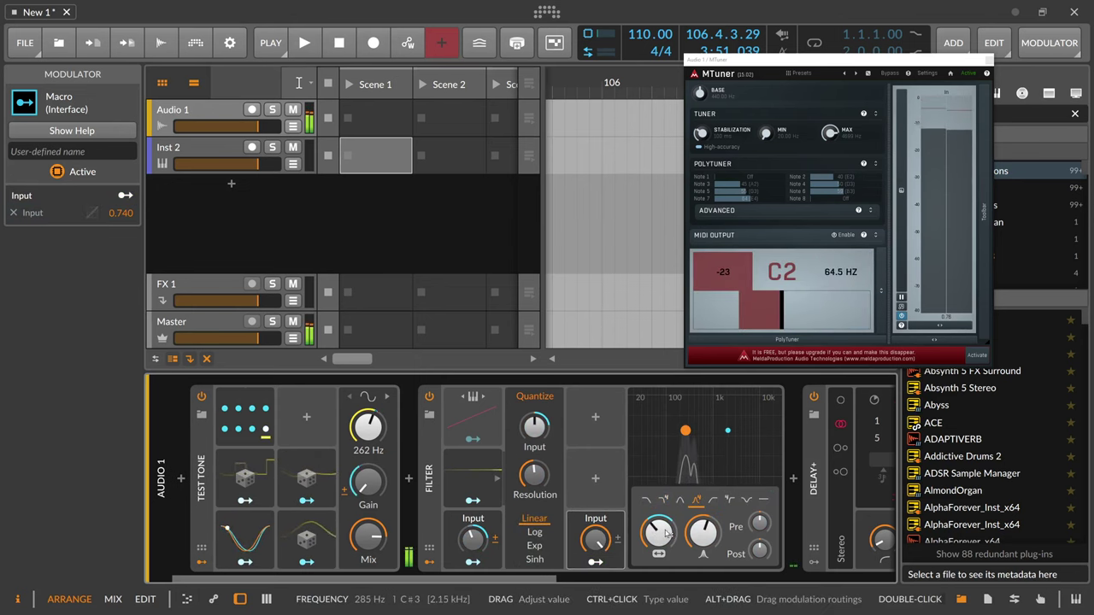
pyautogui.moveTo(599, 539); pyautogui.dragTo(599, 547)
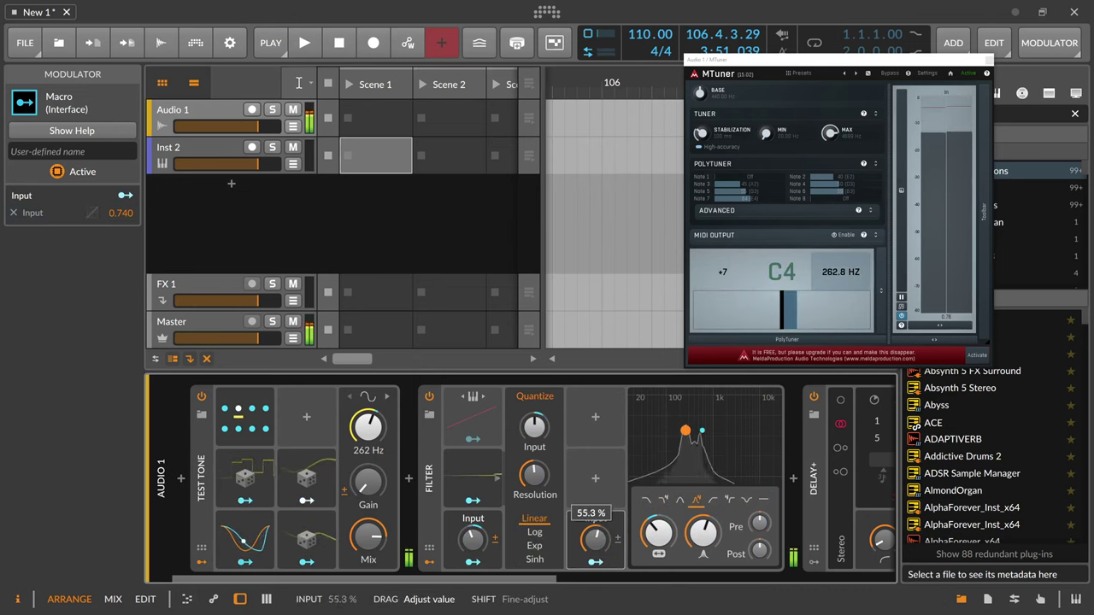
# Add a Random modulator to the Filter above the second macro and reset that macro to 0.00 %
pyautogui.click(597, 497)
pyautogui.write('ra')
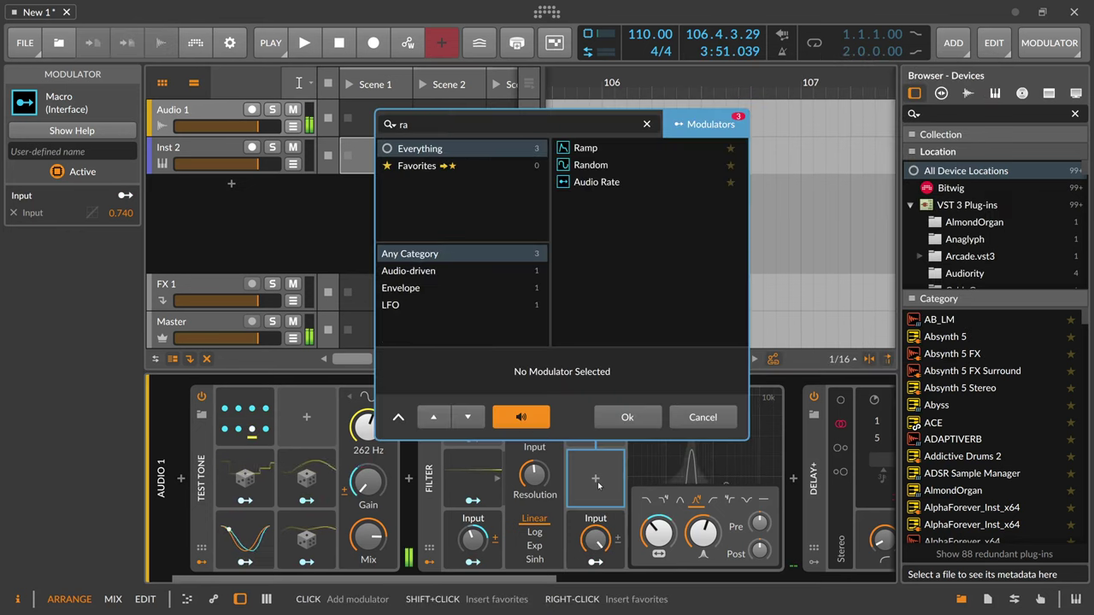
pyautogui.write('n')
pyautogui.press('Return')
pyautogui.moveTo(596, 539); pyautogui.dragTo(596, 598)
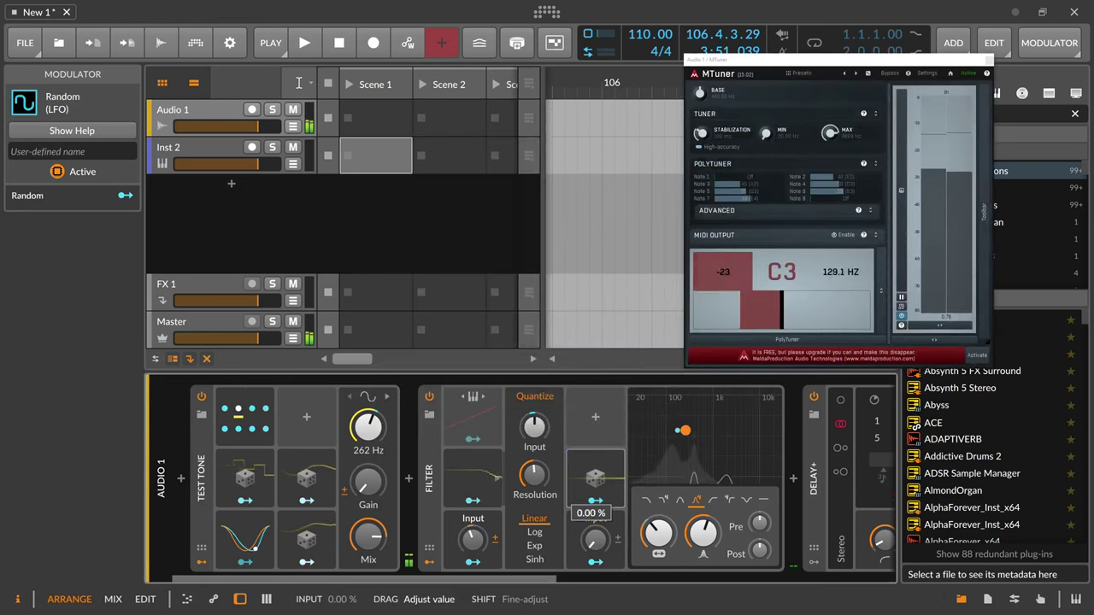
# Map the Filter's Random modulator to the second macro with an amount of 1.000
pyautogui.click(596, 501)
pyautogui.moveTo(596, 538); pyautogui.dragTo(595, 508)
pyautogui.click(596, 501)
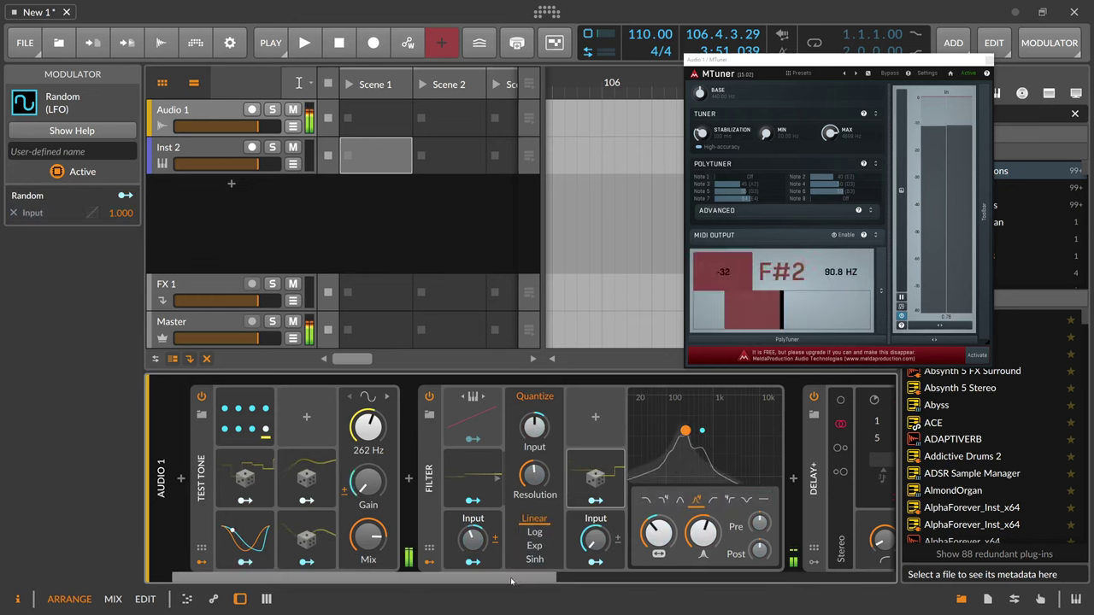
pyautogui.moveTo(508, 579); pyautogui.dragTo(558, 579)
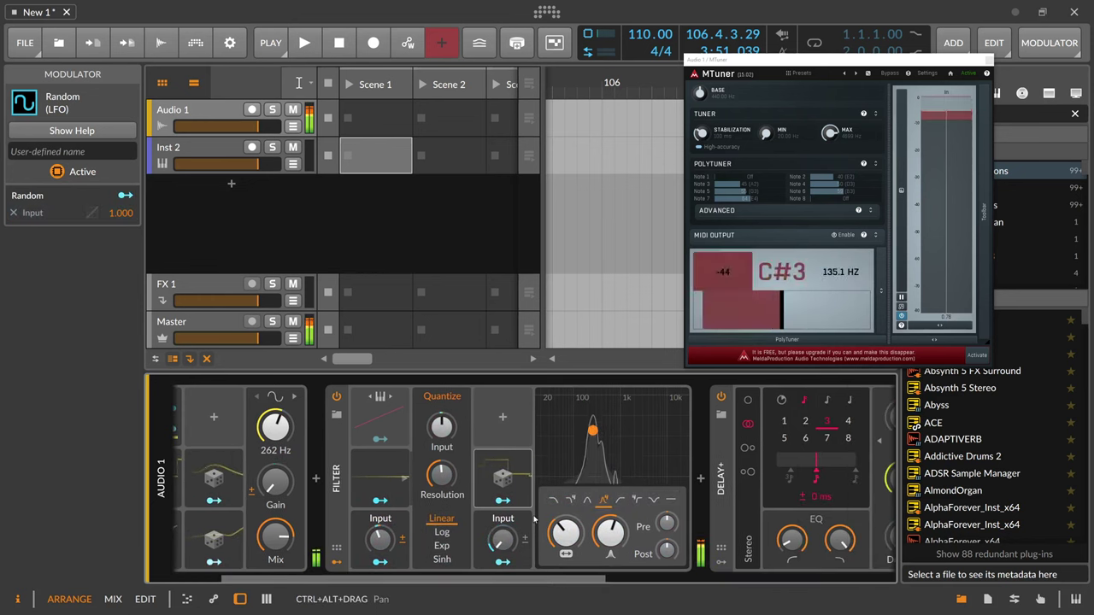
# Duplicate the Filter's Random modulator and map the copy to the resonance with an amount of 0.435 from a base of about 37 %
pyautogui.moveTo(610, 533); pyautogui.dragTo(610, 516)
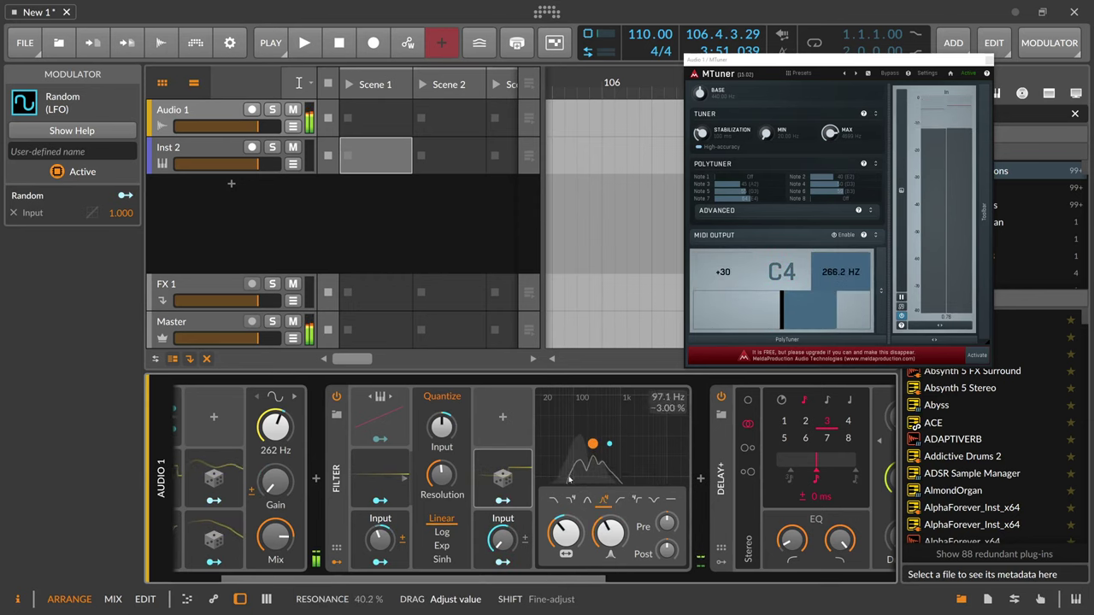
pyautogui.moveTo(502, 477); pyautogui.dragTo(457, 436)
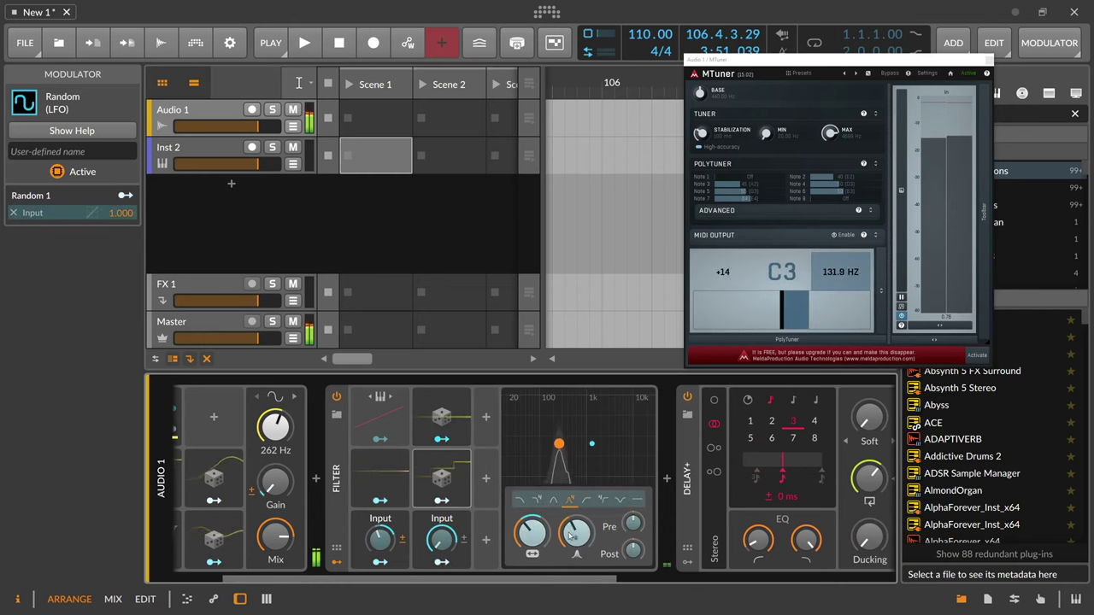
pyautogui.click(442, 440)
pyautogui.moveTo(571, 532); pyautogui.dragTo(571, 552)
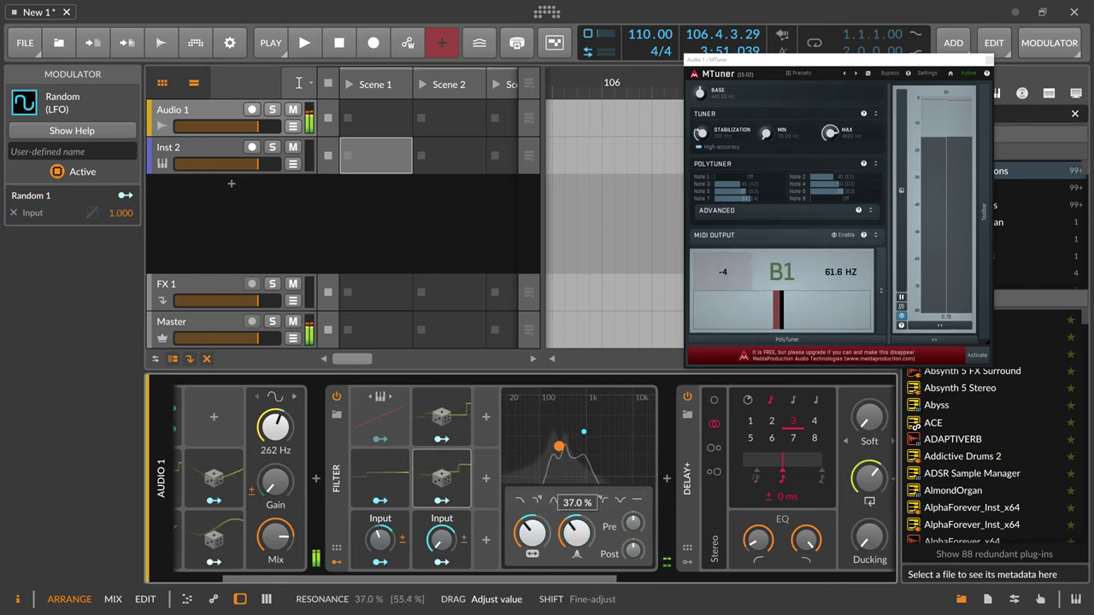
# Set the rate of the Random modulator that drives the Filter's resonance to 0.50 in 16th notes
pyautogui.click(457, 428)
pyautogui.click(570, 420)
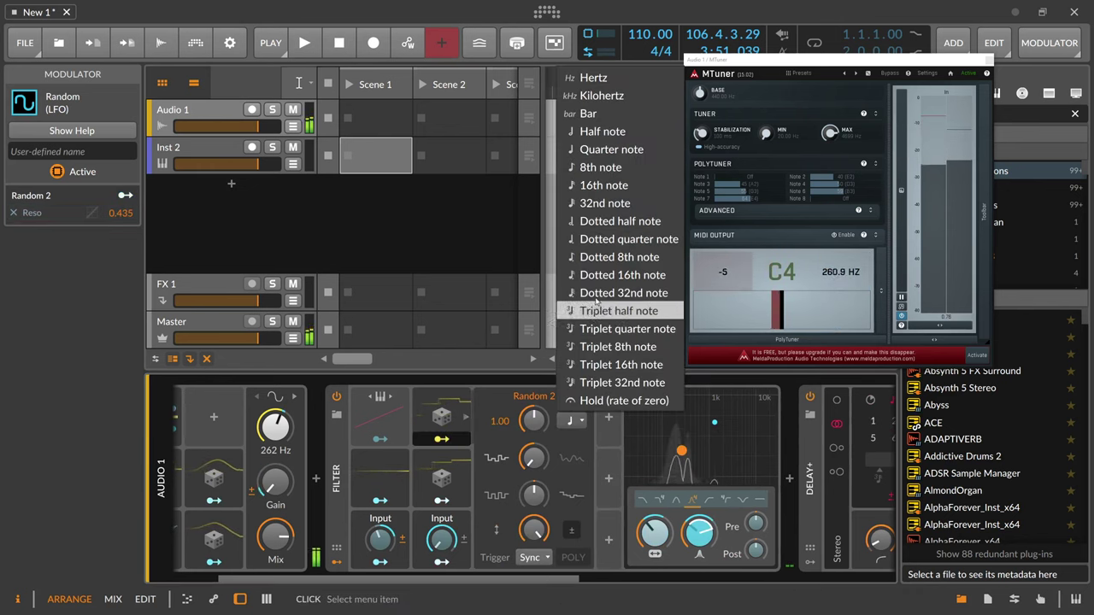
pyautogui.click(603, 185)
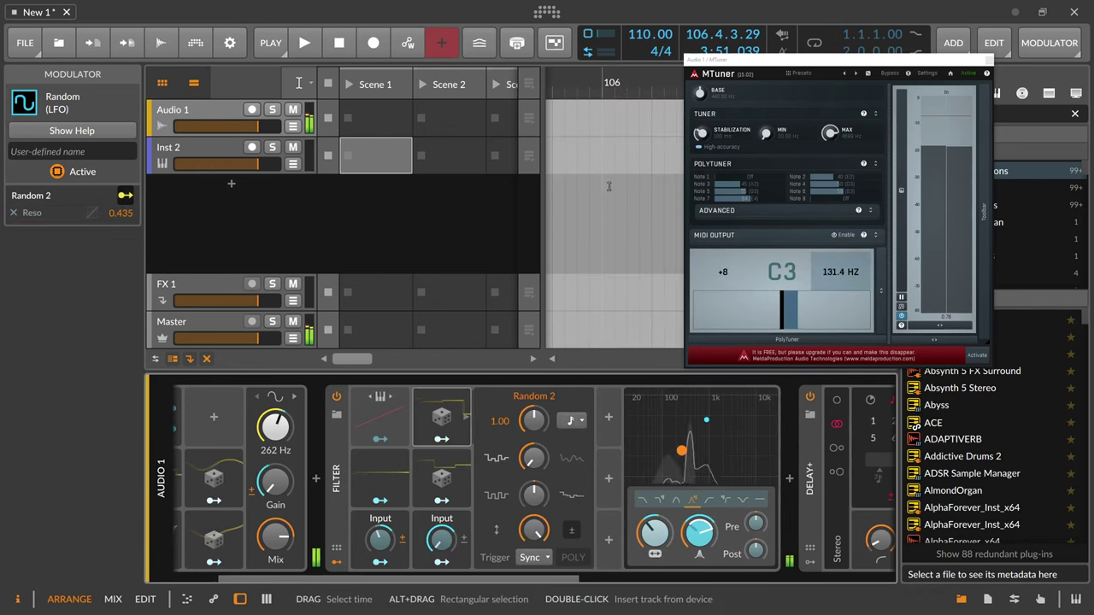
pyautogui.keyDown('ctrl'); pyautogui.click(535, 425); pyautogui.keyUp('ctrl')
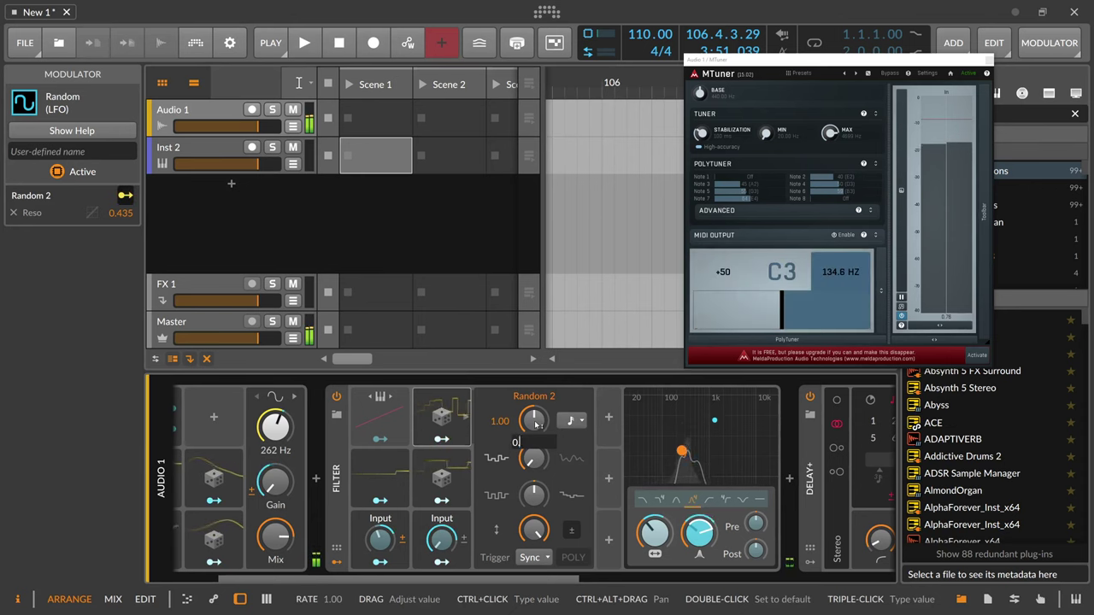
pyautogui.write('.5')
pyautogui.press('Return')
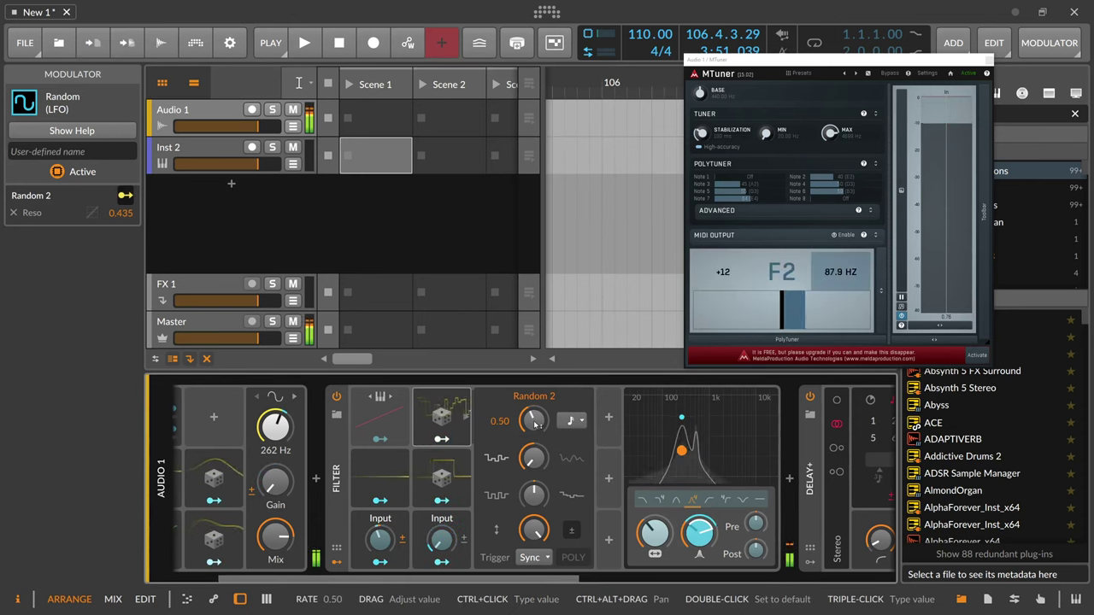
pyautogui.moveTo(537, 416)
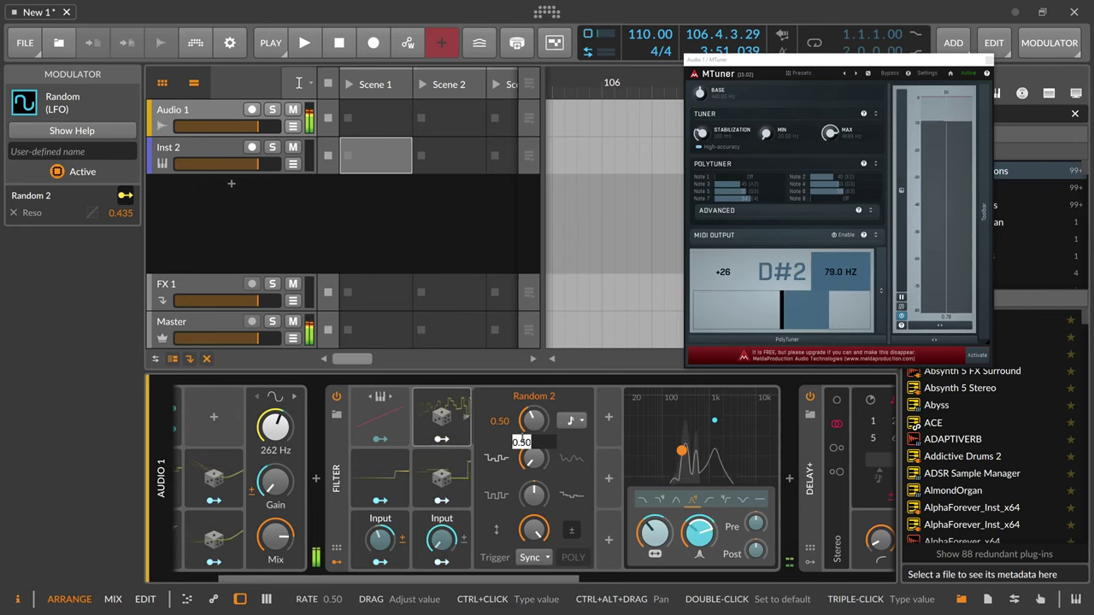
pyautogui.click(441, 438)
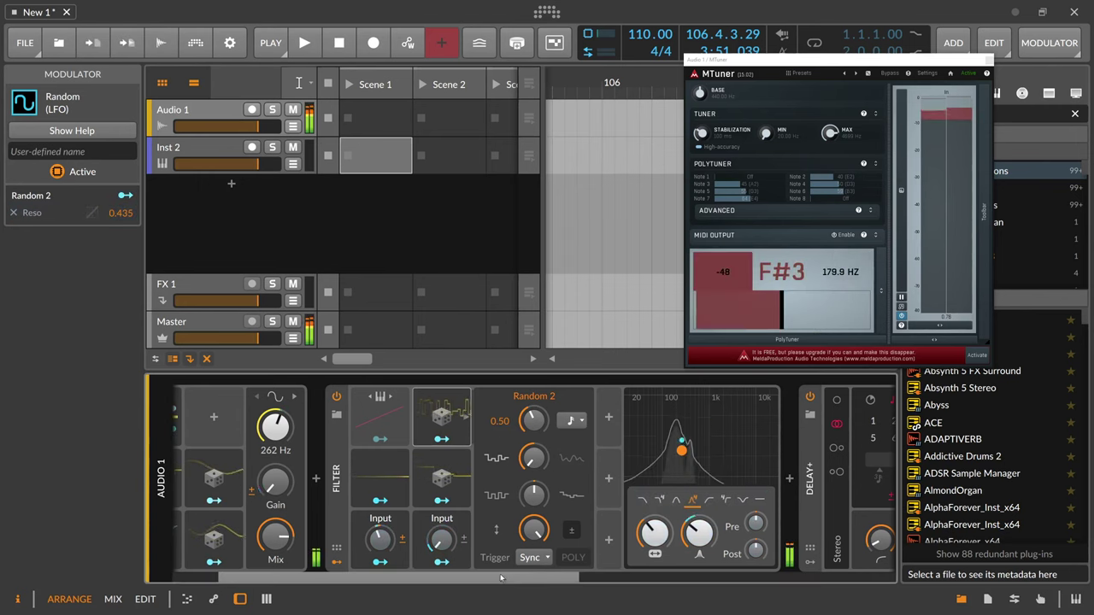
# Set the Delay+ blur amount to about 56 % and lower its mix to about 27.8 %
pyautogui.moveTo(500, 579); pyautogui.dragTo(601, 586)
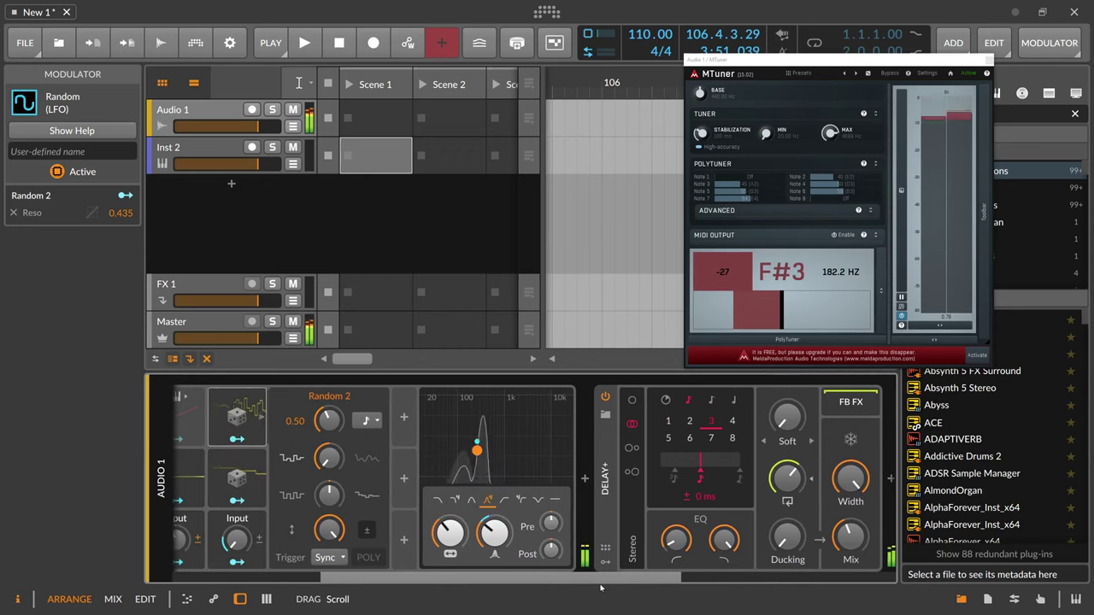
pyautogui.moveTo(786, 421); pyautogui.dragTo(785, 367)
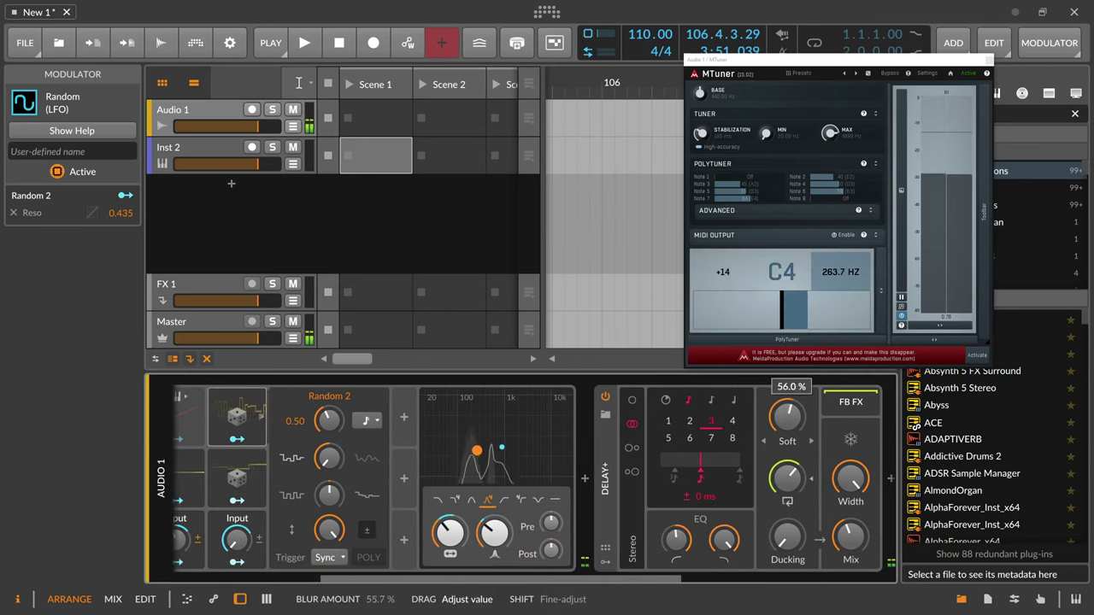
pyautogui.moveTo(662, 572); pyautogui.dragTo(688, 573)
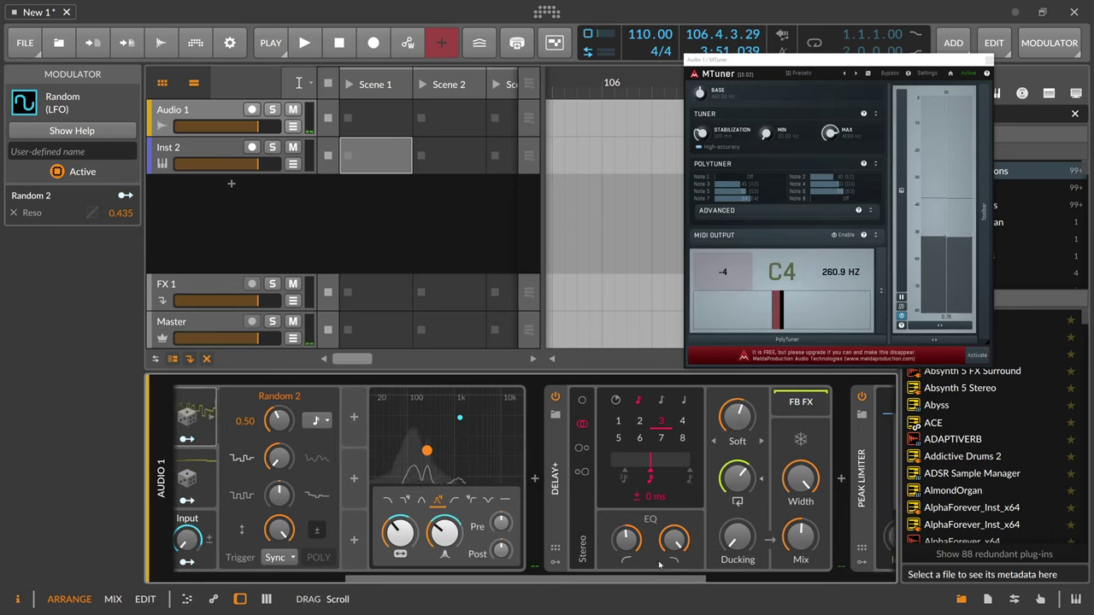
pyautogui.moveTo(800, 535)
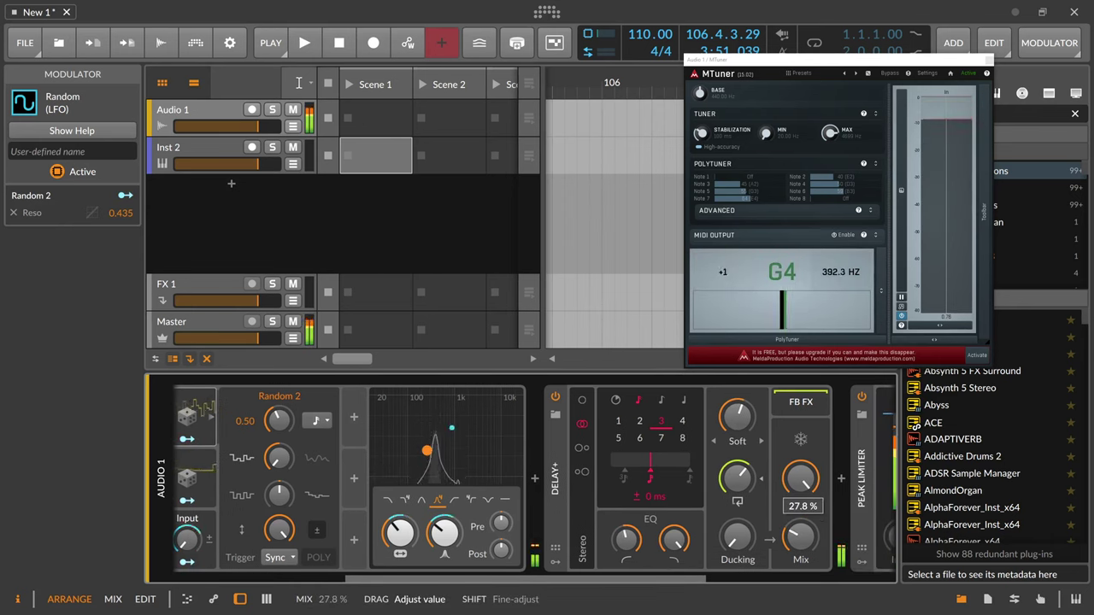
# Change the Delay+ blur character to Space and reduce its mix to about 22.0 %
pyautogui.click(760, 442)
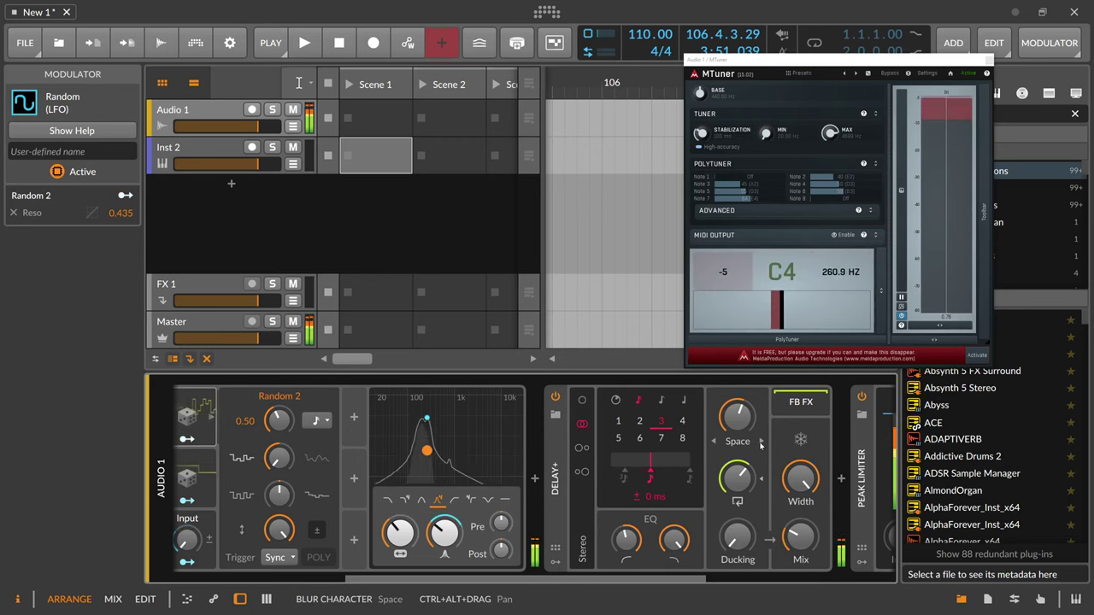
pyautogui.moveTo(737, 416)
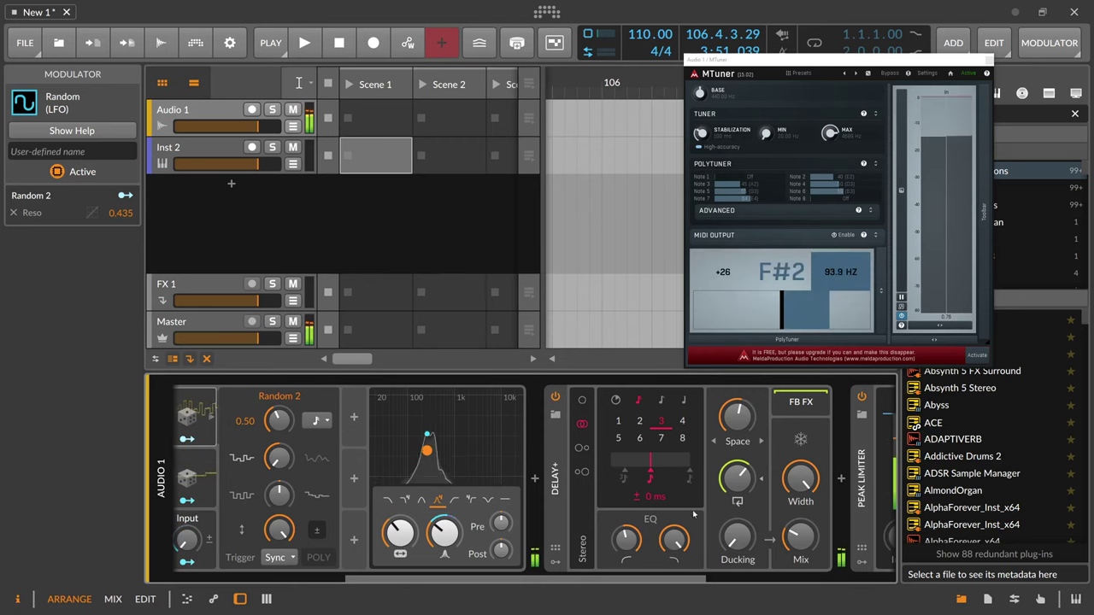
pyautogui.moveTo(797, 537)
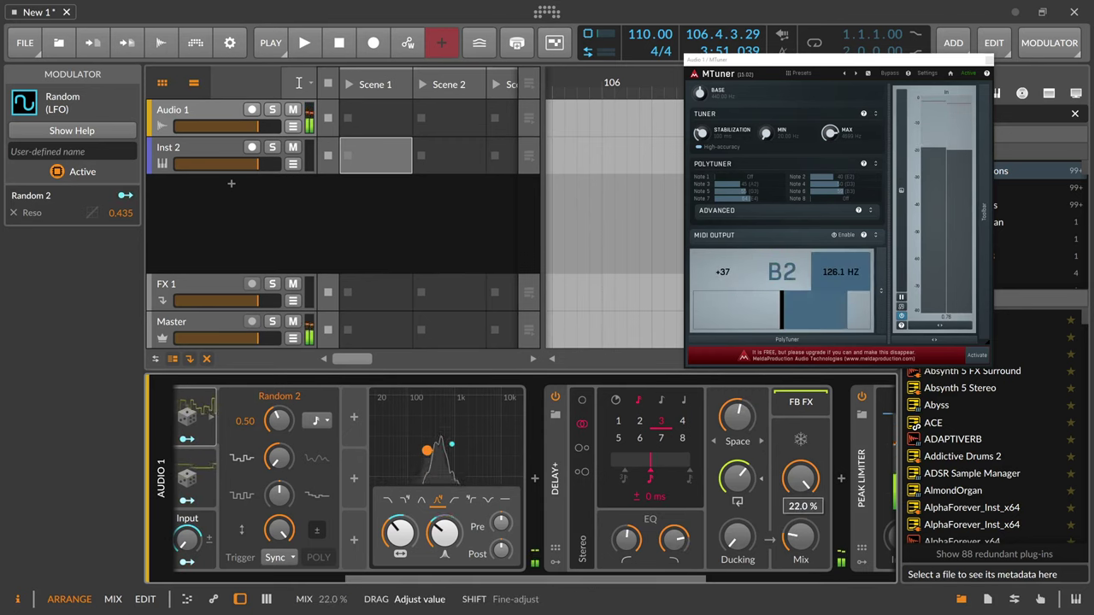
# Insert an EQ+ device between the Filter and the Delay+
pyautogui.moveTo(646, 578); pyautogui.dragTo(472, 579)
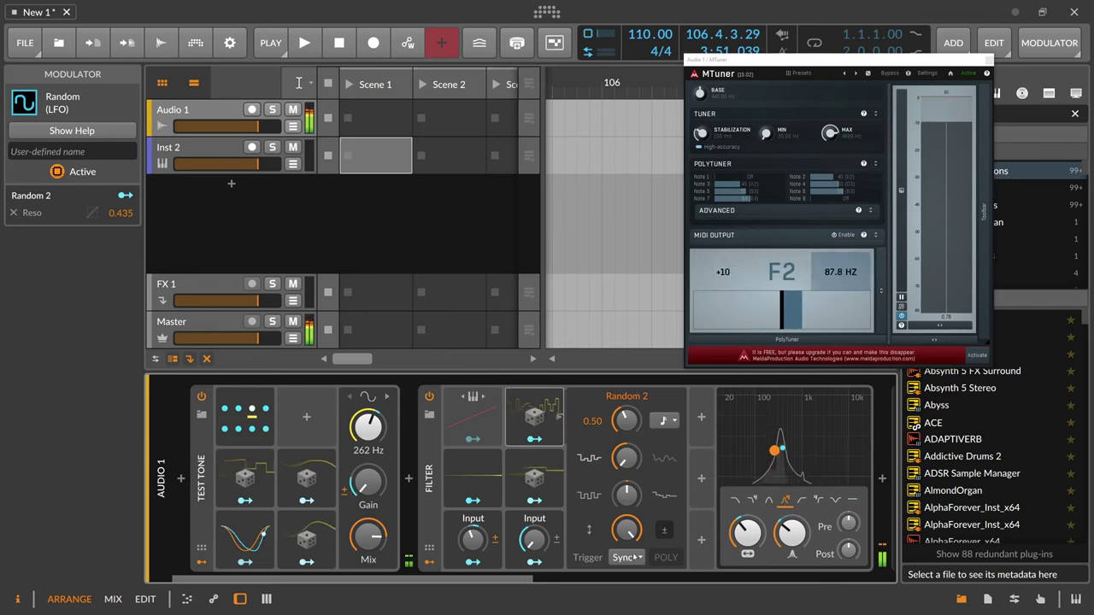
pyautogui.click(558, 416)
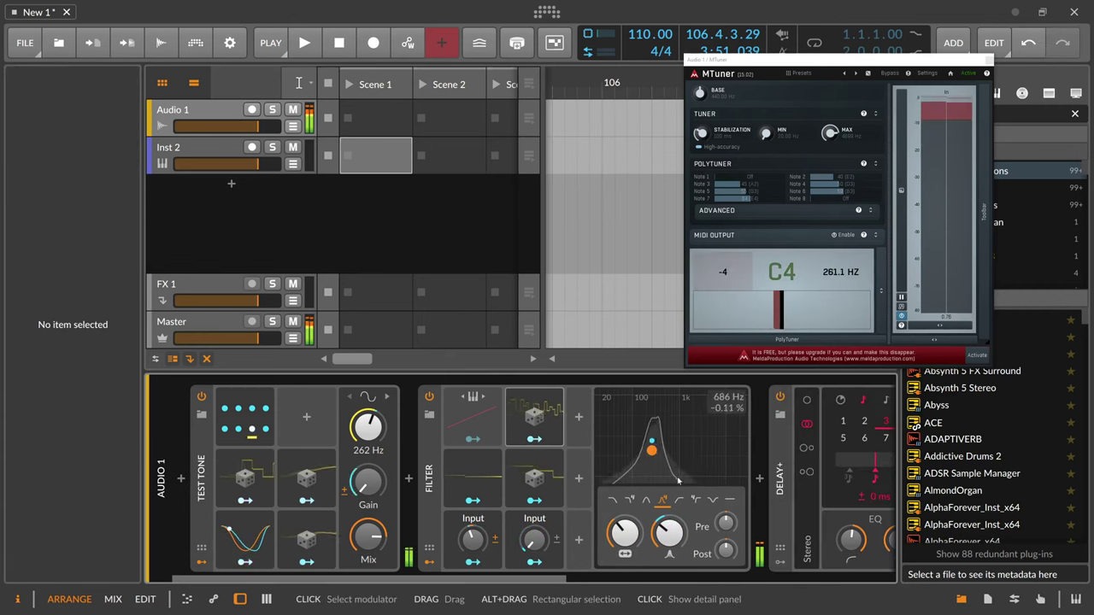
pyautogui.click(759, 480)
pyautogui.write('eq')
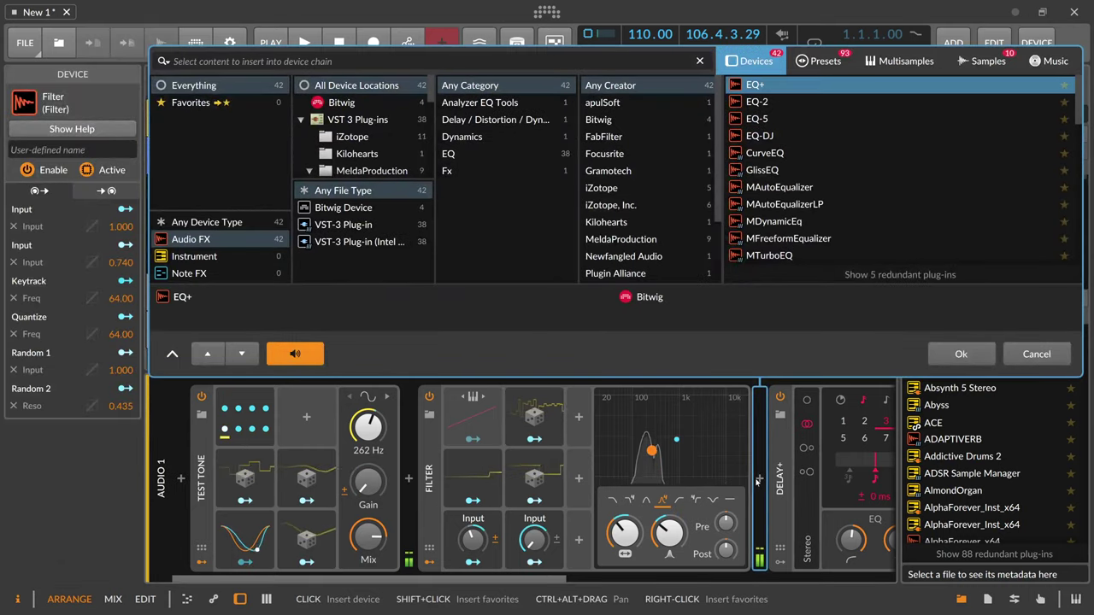
pyautogui.press('Return')
# Copy the Quantize modulator, both Macros and the Random modulator that drives the second Macro from the Filter to the EQ+
pyautogui.moveTo(451, 579); pyautogui.dragTo(542, 580)
pyautogui.moveTo(454, 579); pyautogui.dragTo(431, 579)
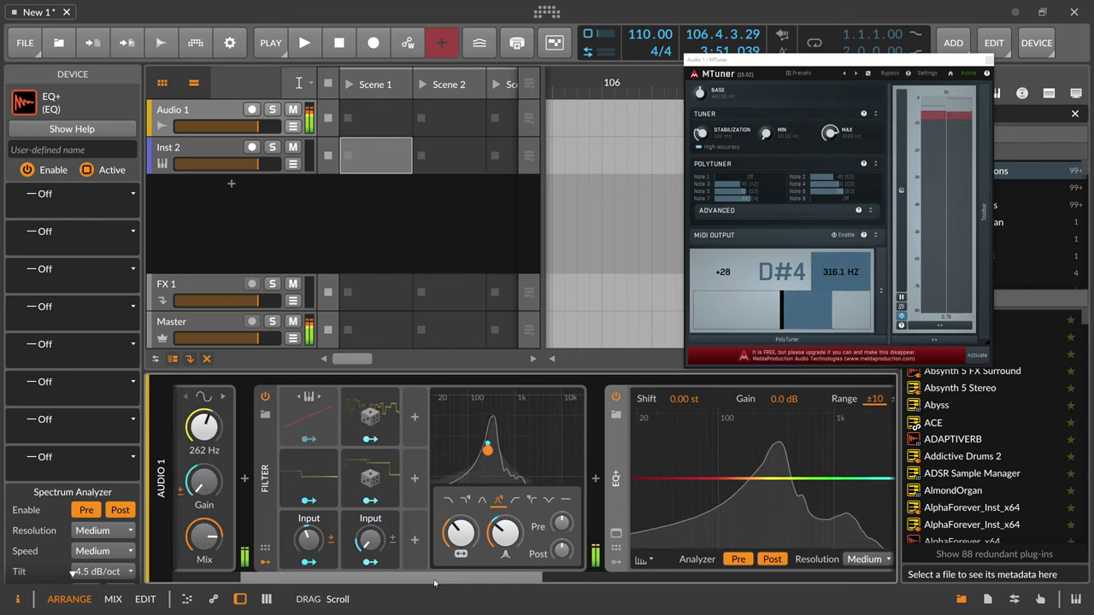
pyautogui.click(324, 540)
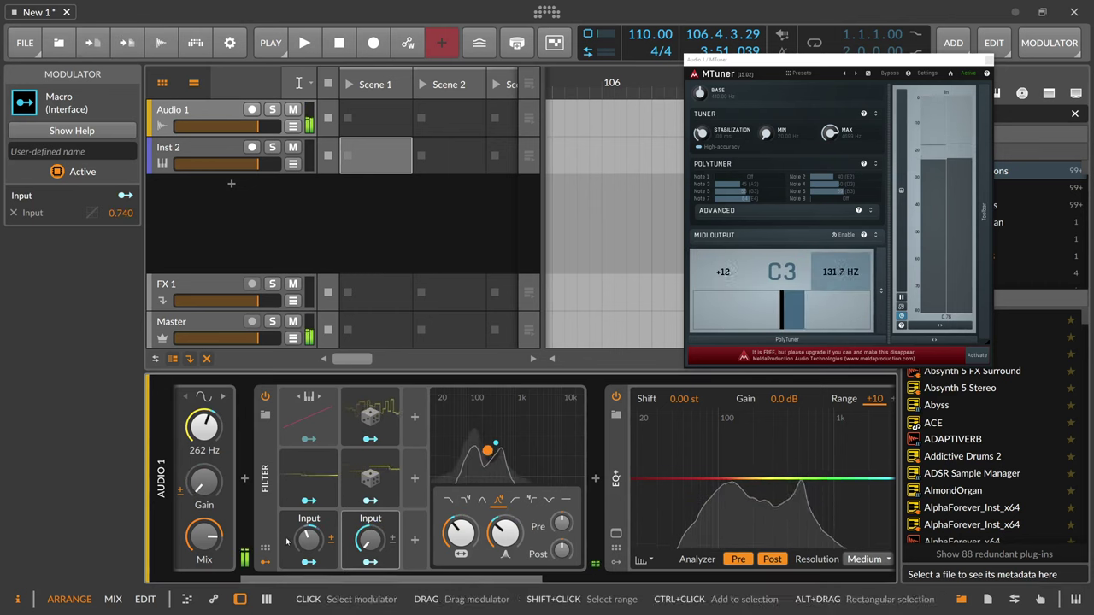
pyautogui.click(310, 481)
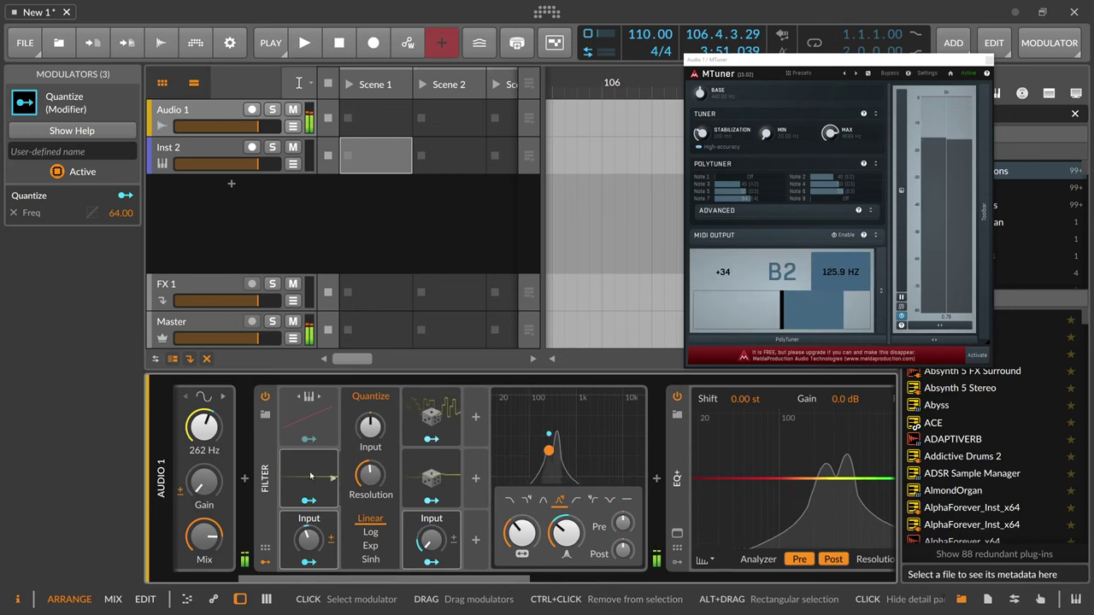
pyautogui.moveTo(312, 476); pyautogui.dragTo(623, 501)
pyautogui.click(616, 562)
pyautogui.moveTo(495, 577); pyautogui.dragTo(520, 573)
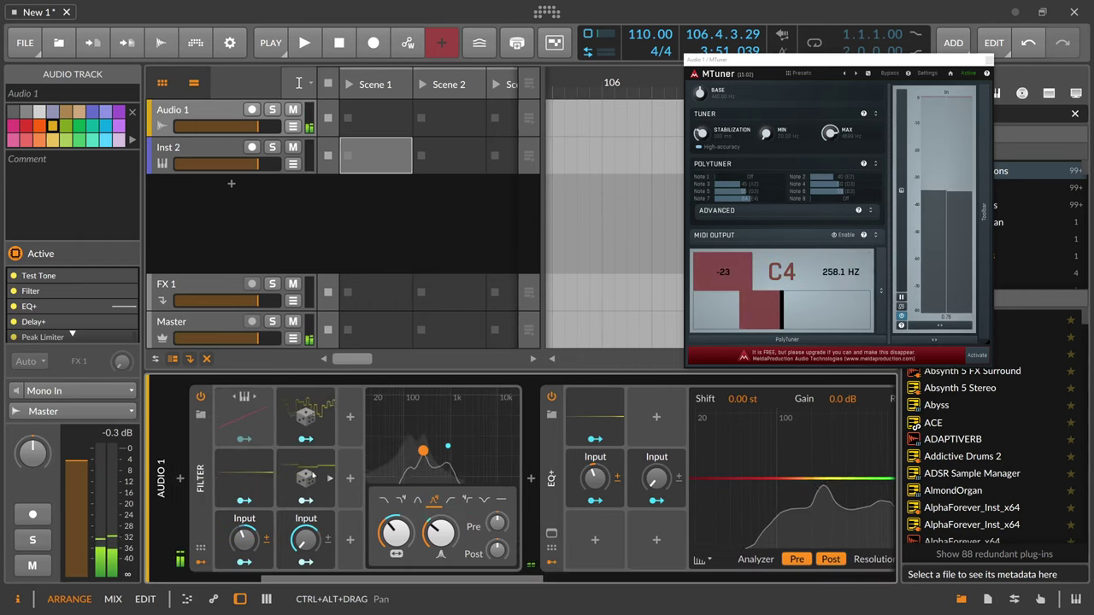
pyautogui.moveTo(312, 476); pyautogui.dragTo(657, 434)
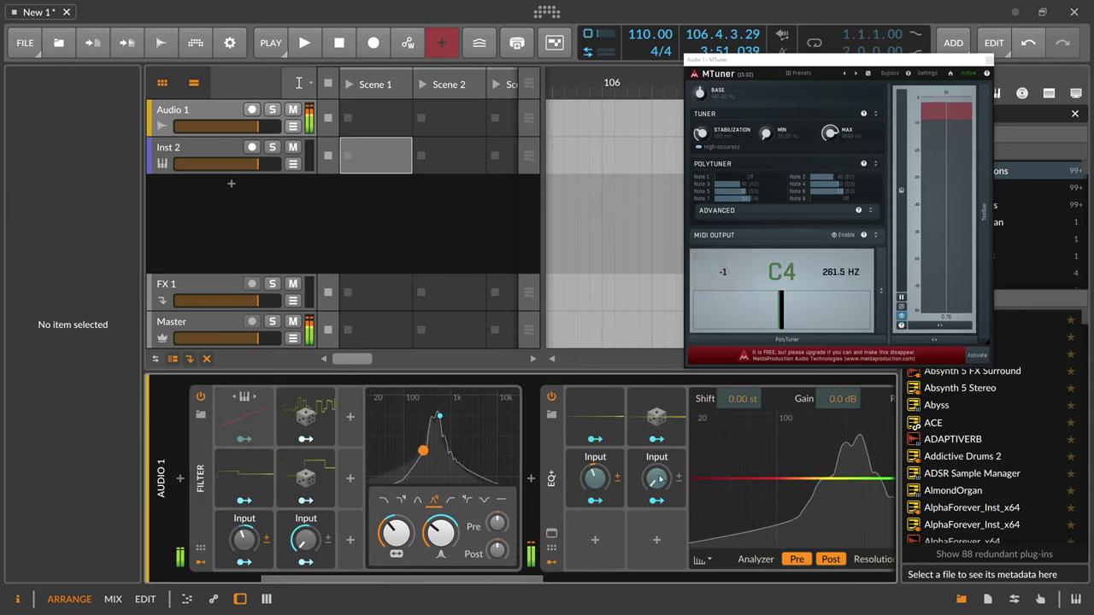
# Add a bell band to the EQ+ at C5 with a gain of about +3.3 dB and a Q of about 7.45
pyautogui.moveTo(500, 581); pyautogui.dragTo(606, 581)
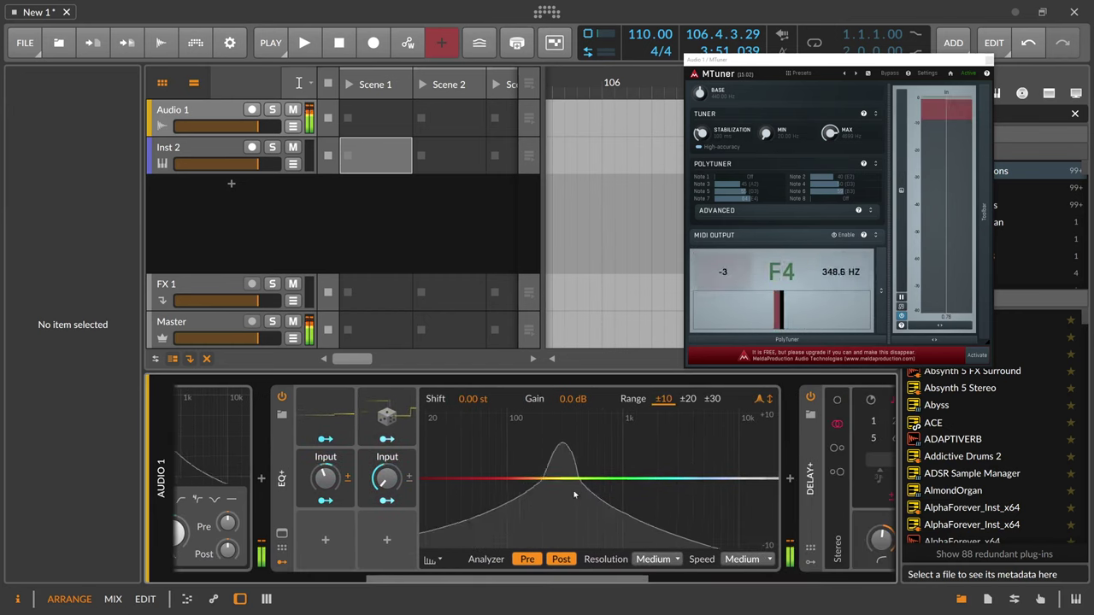
pyautogui.click(541, 469)
pyautogui.doubleClick(635, 560)
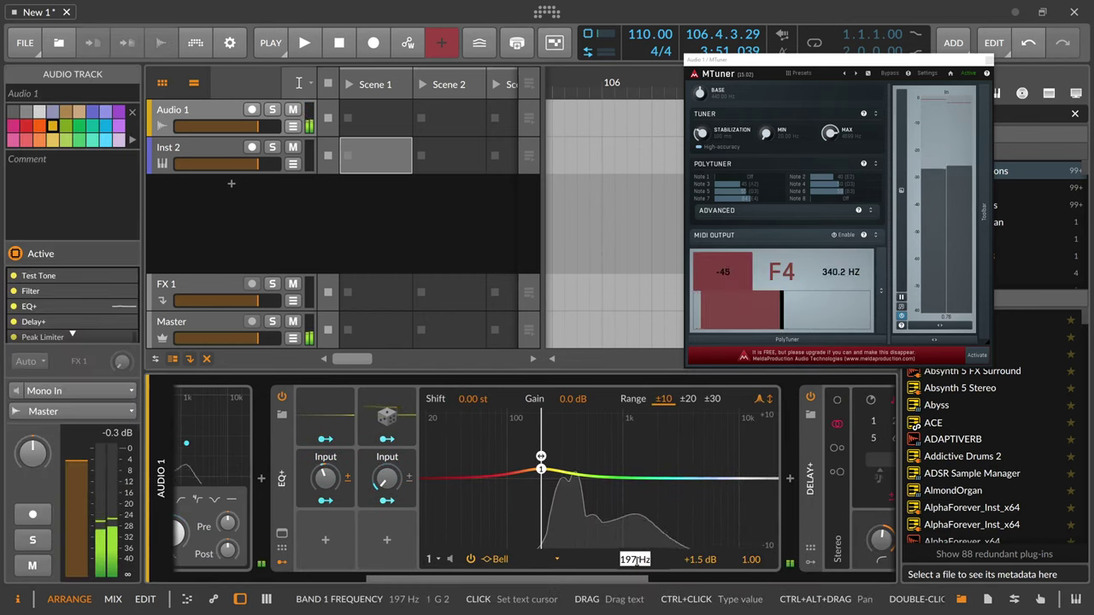
pyautogui.write('c5')
pyautogui.press('Return')
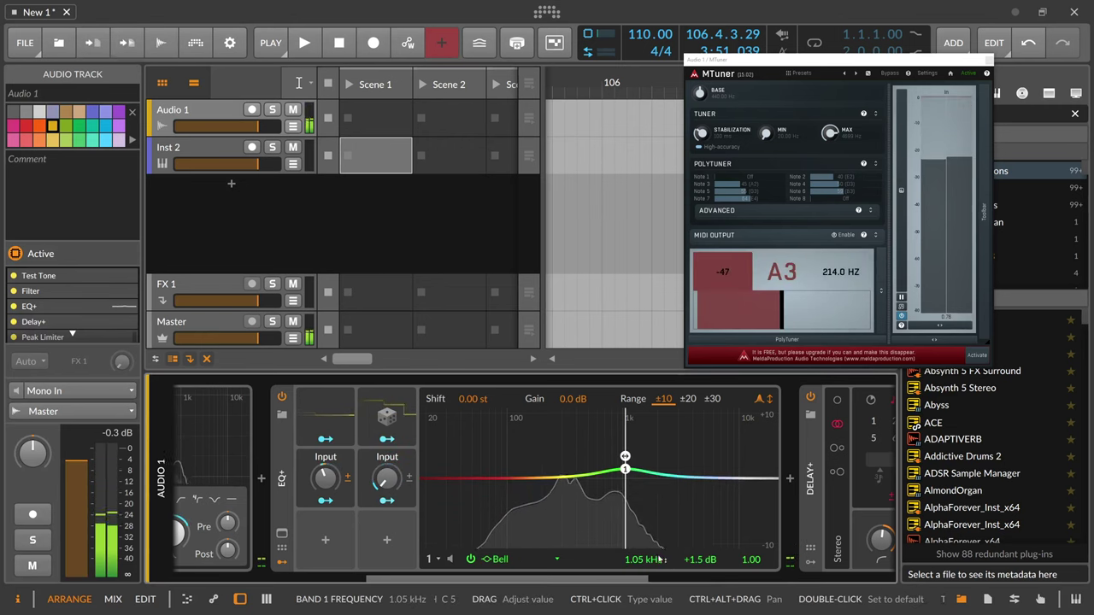
pyautogui.moveTo(698, 560); pyautogui.dragTo(750, 535)
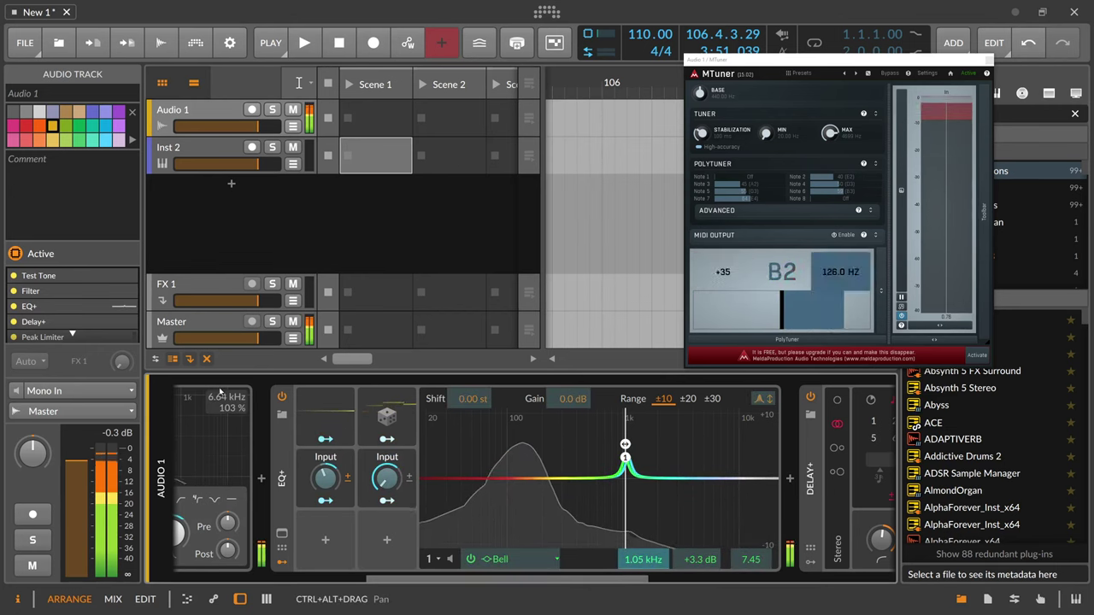
# Map the EQ+'s Quantize modulator to the band 1 frequency with an amount of 64
pyautogui.moveTo(648, 559); pyautogui.dragTo(647, 542)
pyautogui.click(338, 459)
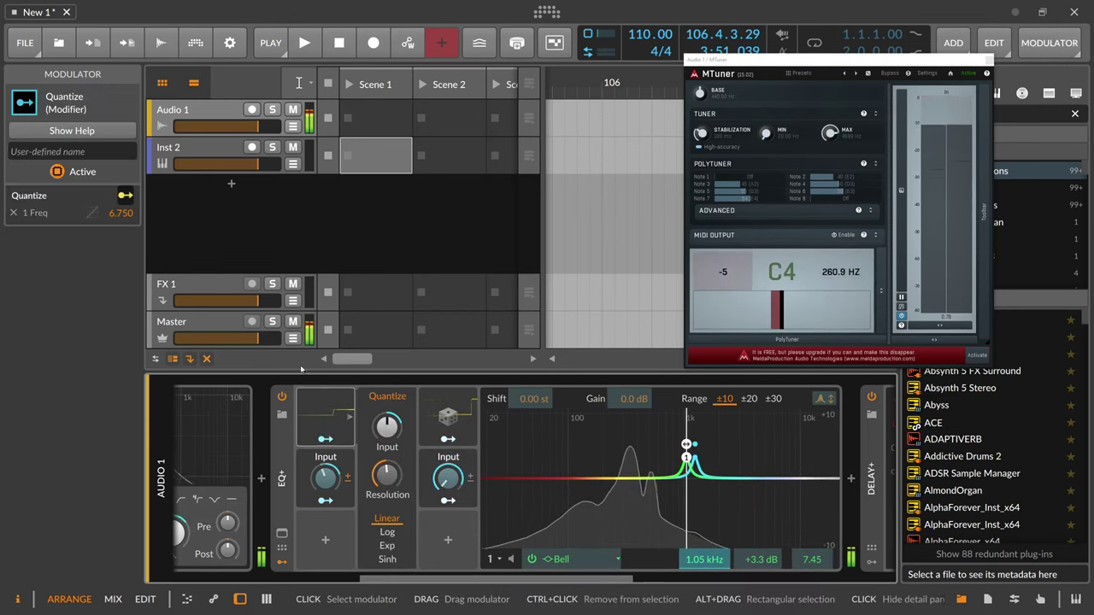
pyautogui.keyDown('ctrl'); pyautogui.click(124, 214); pyautogui.keyUp('ctrl')
pyautogui.write('64')
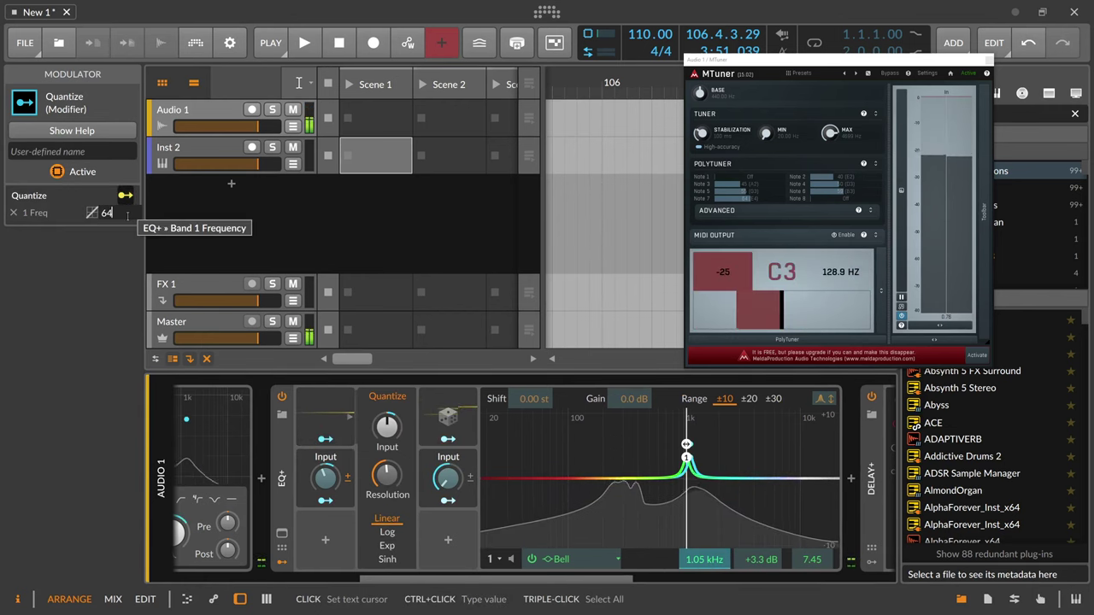
pyautogui.press('Return')
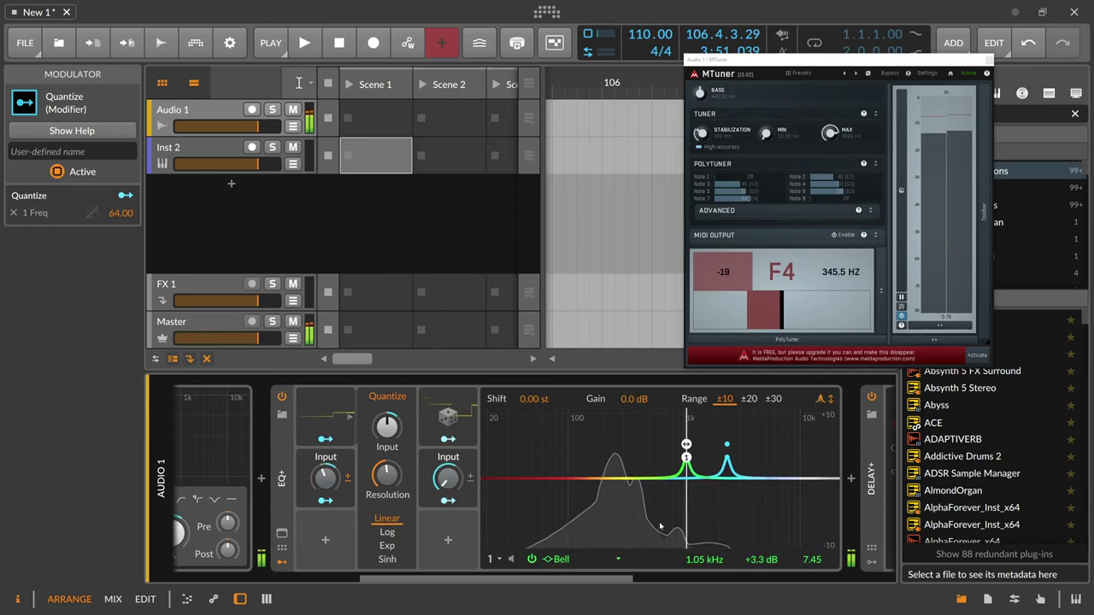
# Sharpen EQ+ band 1 to a gain of about +10.6 dB and a Q of about 32.96, with its frequency at 131 Hz
pyautogui.moveTo(811, 560); pyautogui.dragTo(788, 547)
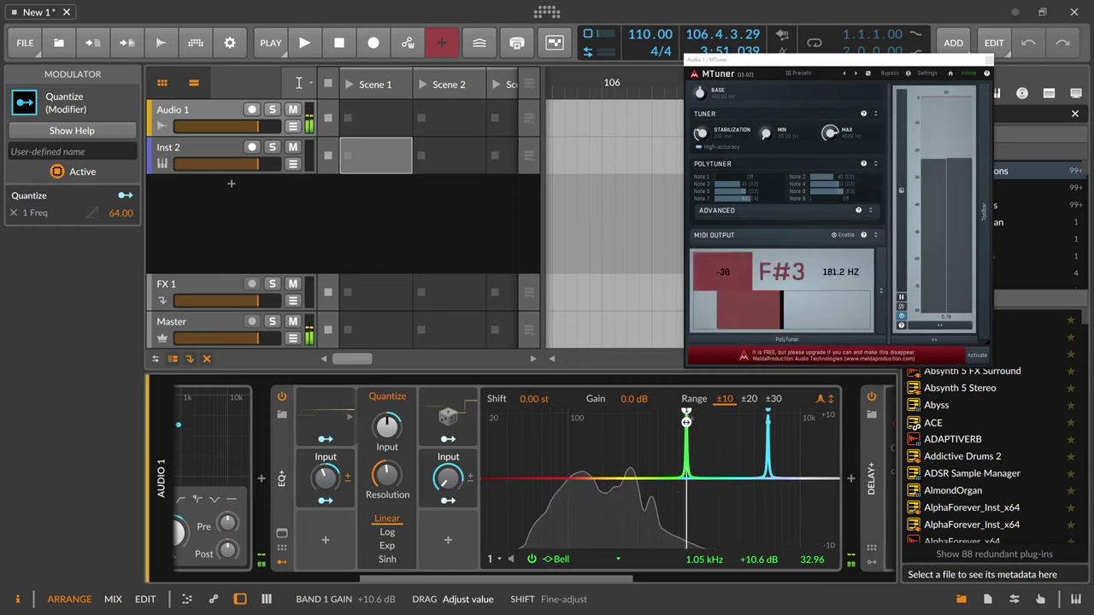
pyautogui.doubleClick(704, 560)
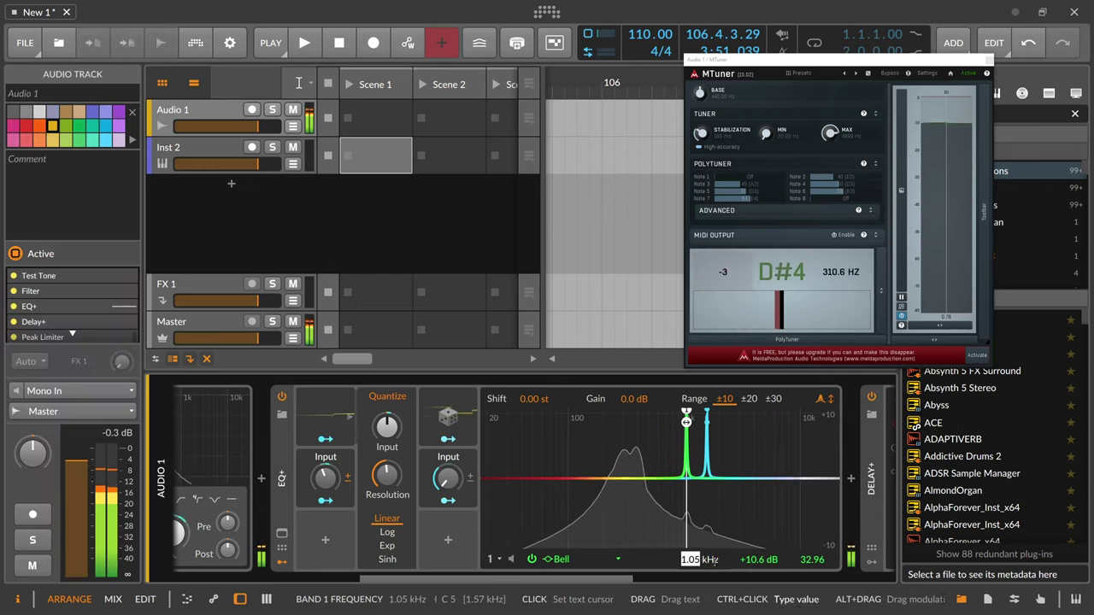
pyautogui.press('Return')
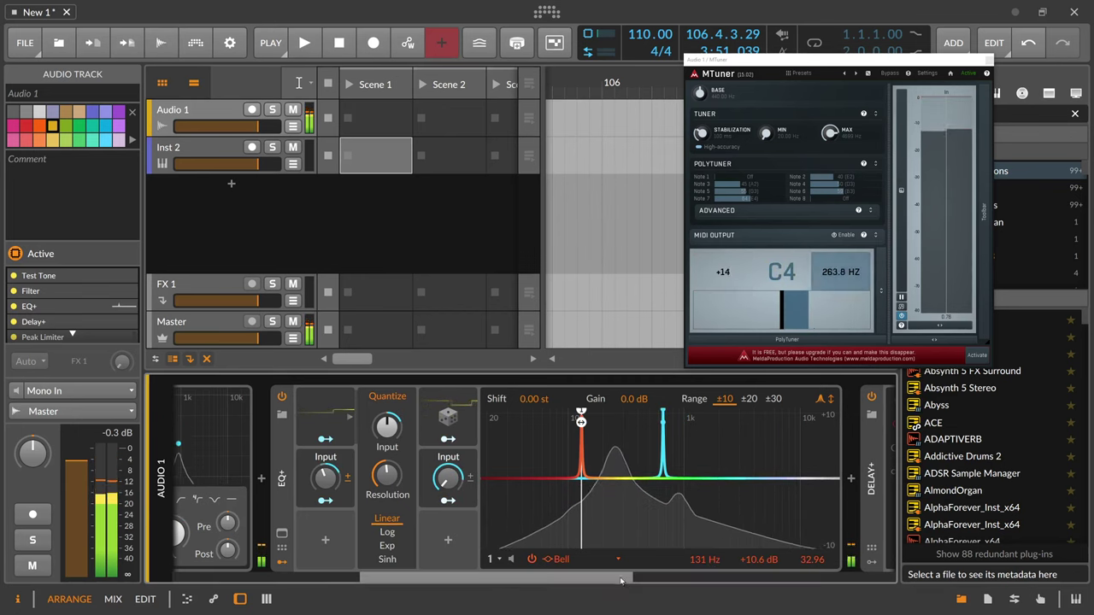
pyautogui.moveTo(605, 581); pyautogui.dragTo(653, 589)
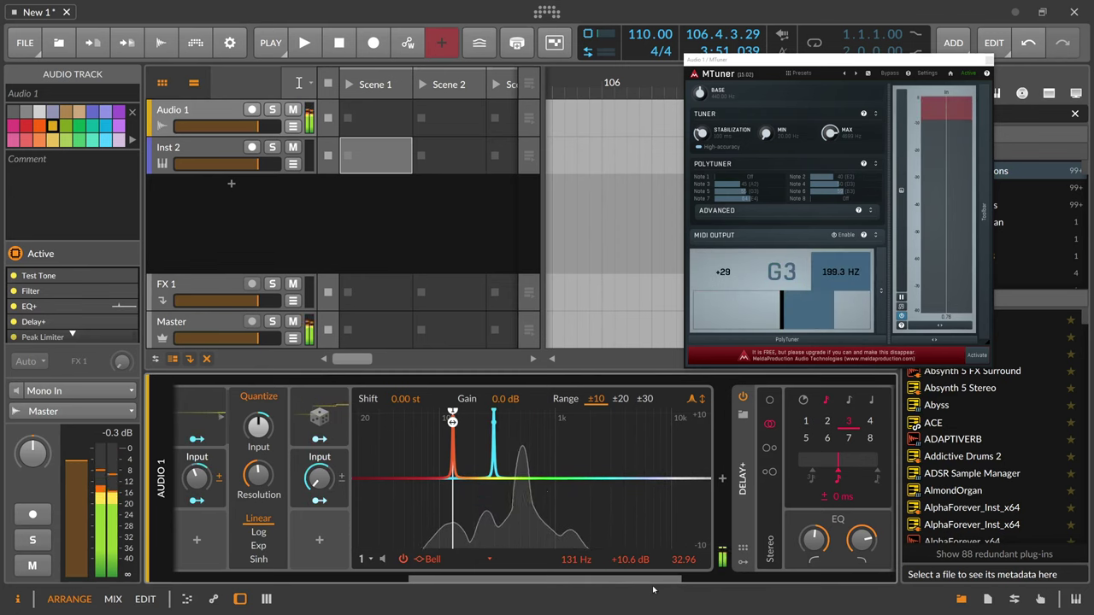
# Insert the GrainSpace plug-in between the Delay+ and the Peak Limiter
pyautogui.moveTo(653, 588); pyautogui.dragTo(785, 578)
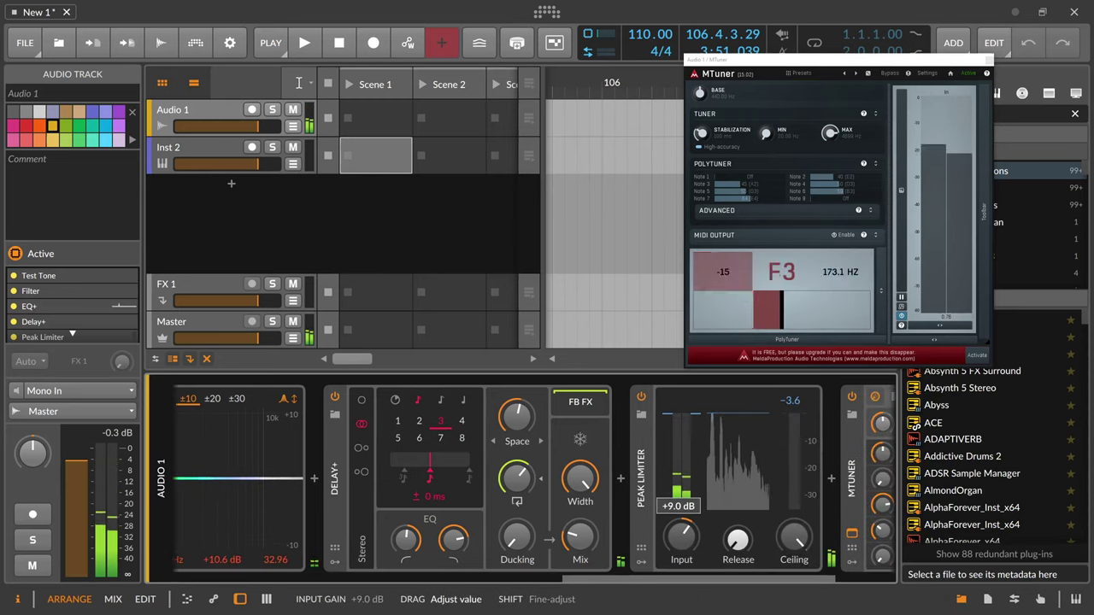
pyautogui.click(622, 480)
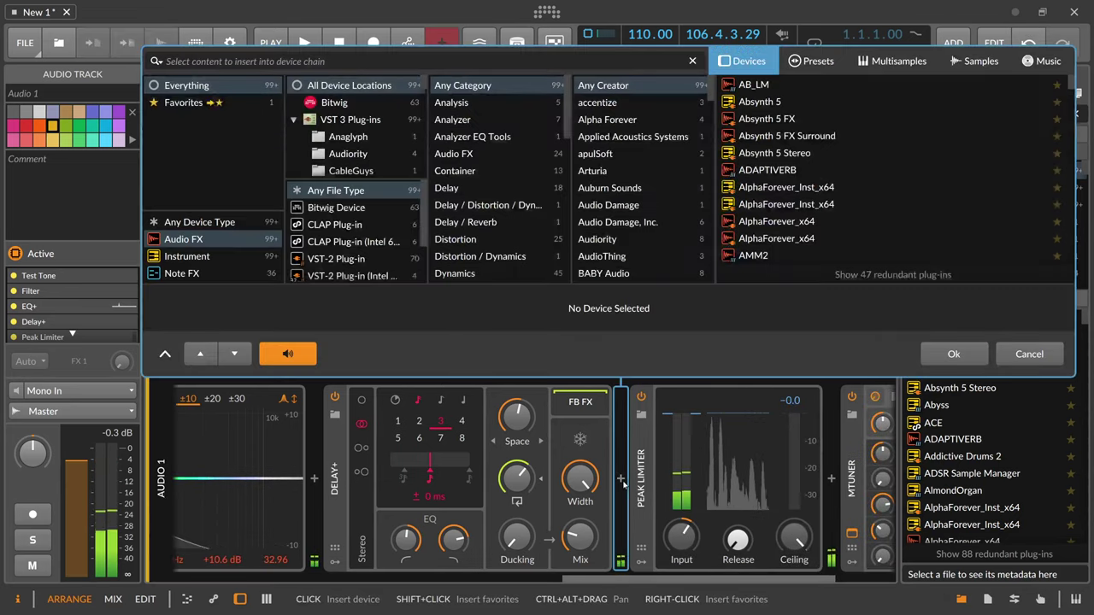
pyautogui.write('grain')
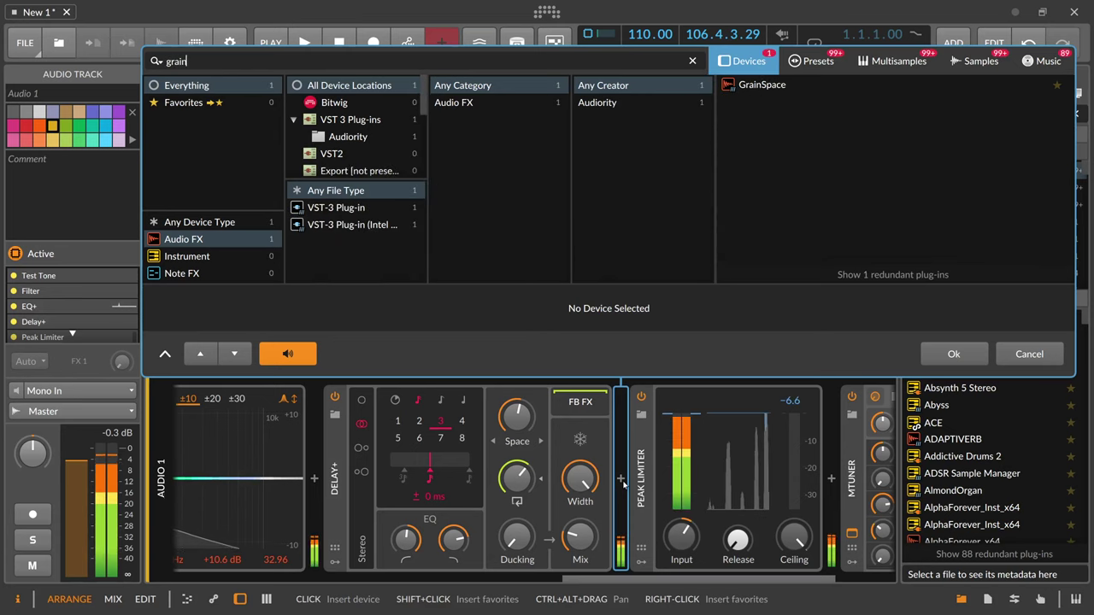
pyautogui.press('Return')
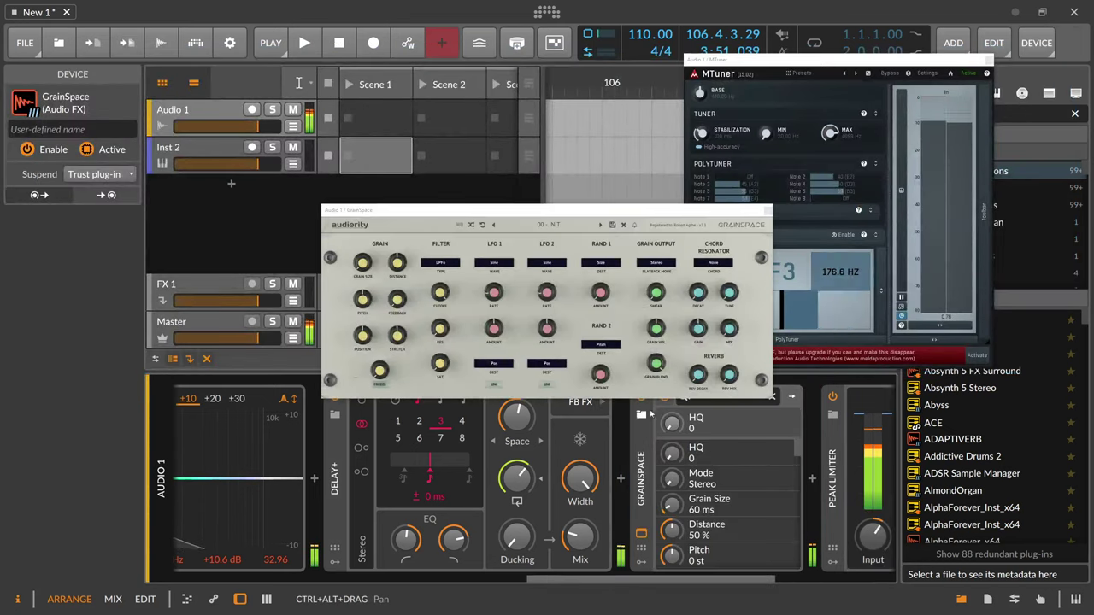
# Try the GrainSpace grain pitch at -24 st, reset it to 0 st and close the plug-in window
pyautogui.moveTo(364, 301); pyautogui.dragTo(361, 302)
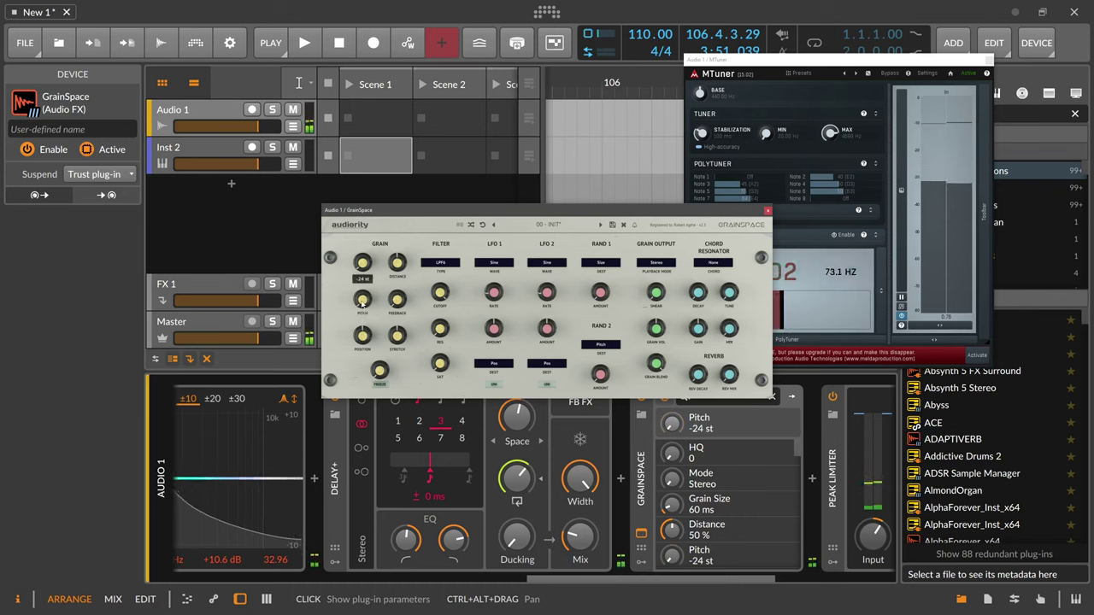
pyautogui.doubleClick(361, 302)
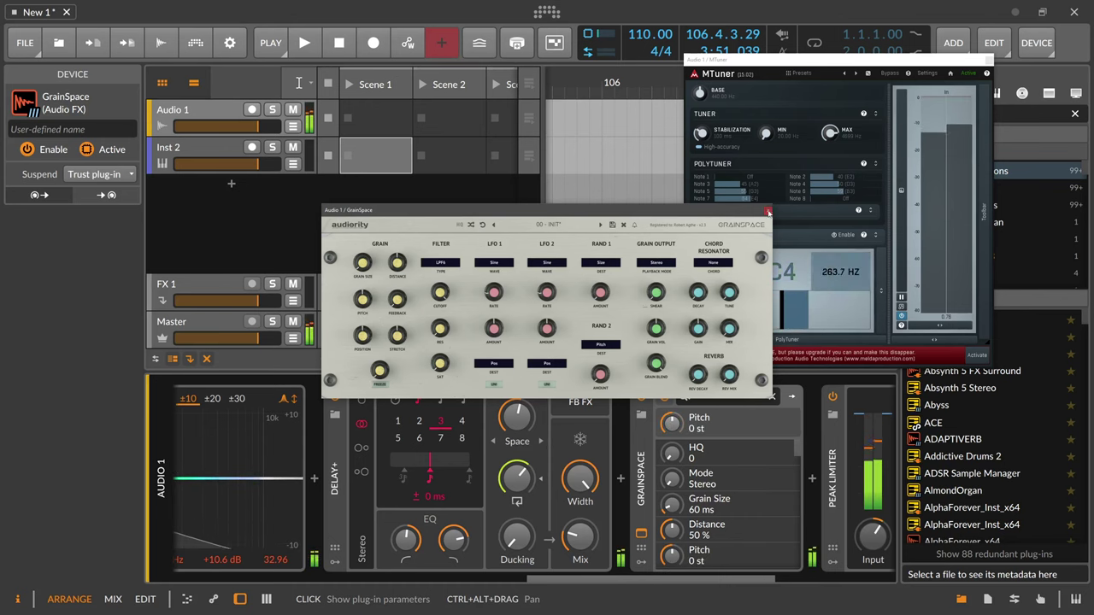
pyautogui.click(767, 212)
# Show GrainSpace's modulator slots and add a Macro modulator in the first one
pyautogui.scroll(-3, 507, 565)
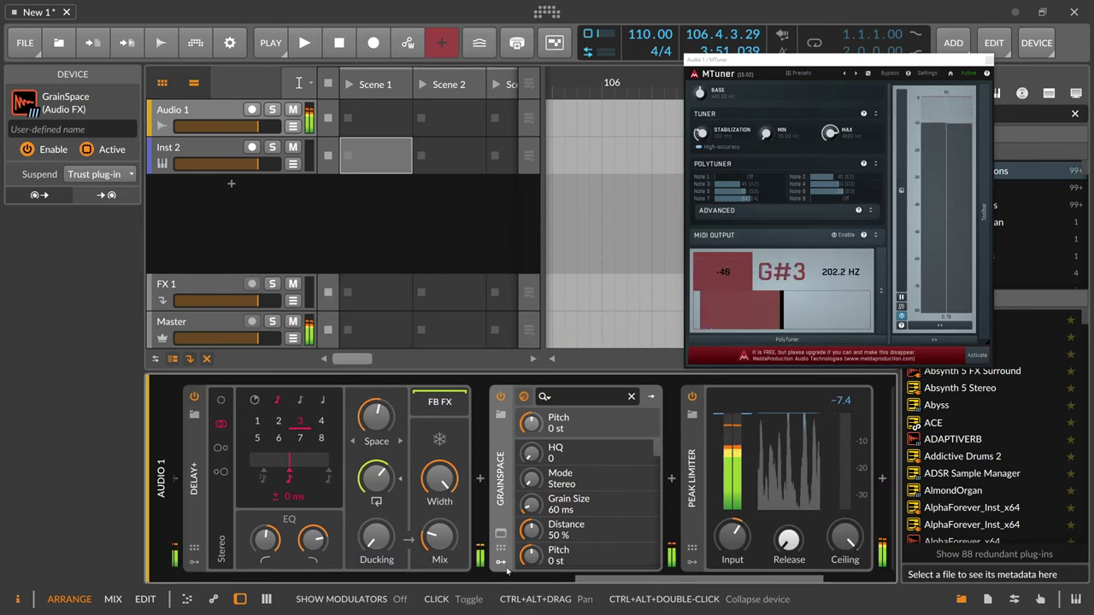
pyautogui.click(502, 564)
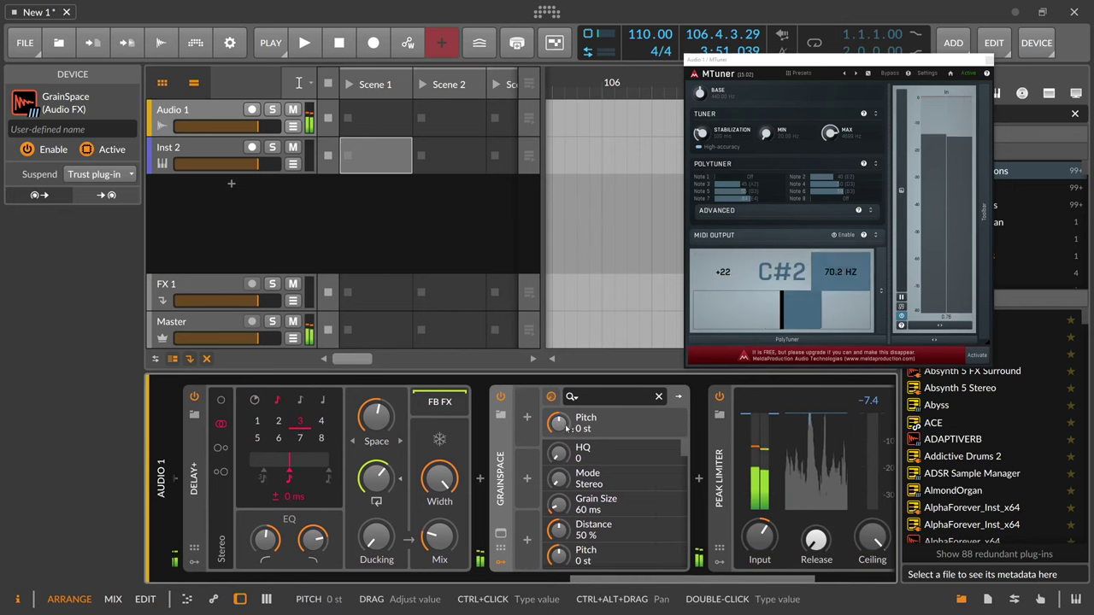
pyautogui.click(527, 418)
pyautogui.write('m')
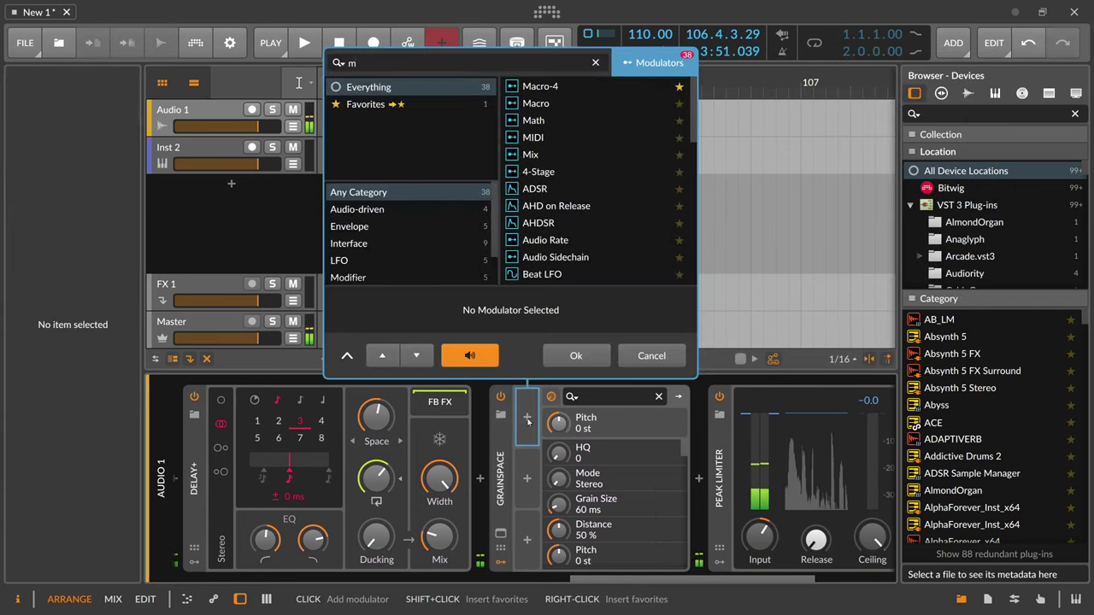
pyautogui.write('ac')
pyautogui.press('Down')
pyautogui.press('Return')
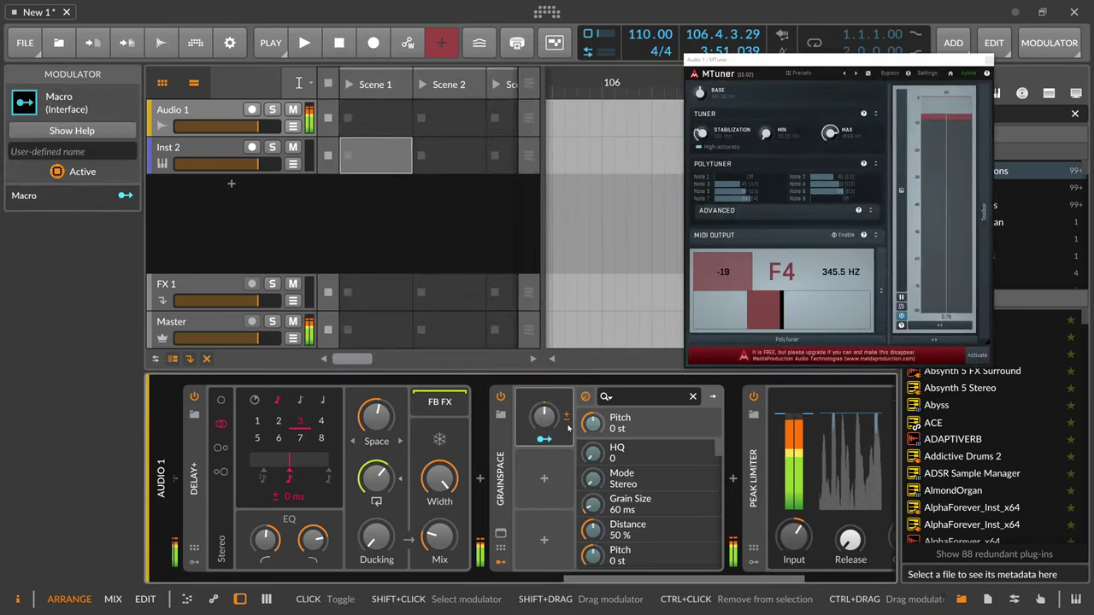
# Map GrainSpace's Macro to the Pitch parameter with an amount of 0.308
pyautogui.hscroll(2, 544, 498)
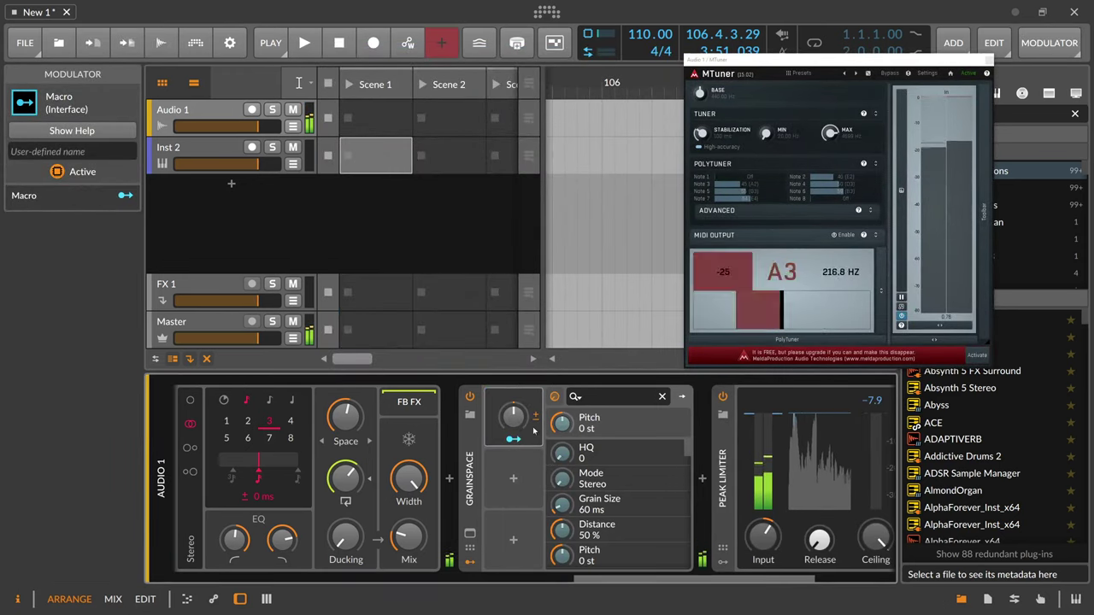
pyautogui.moveTo(562, 423); pyautogui.dragTo(562, 410)
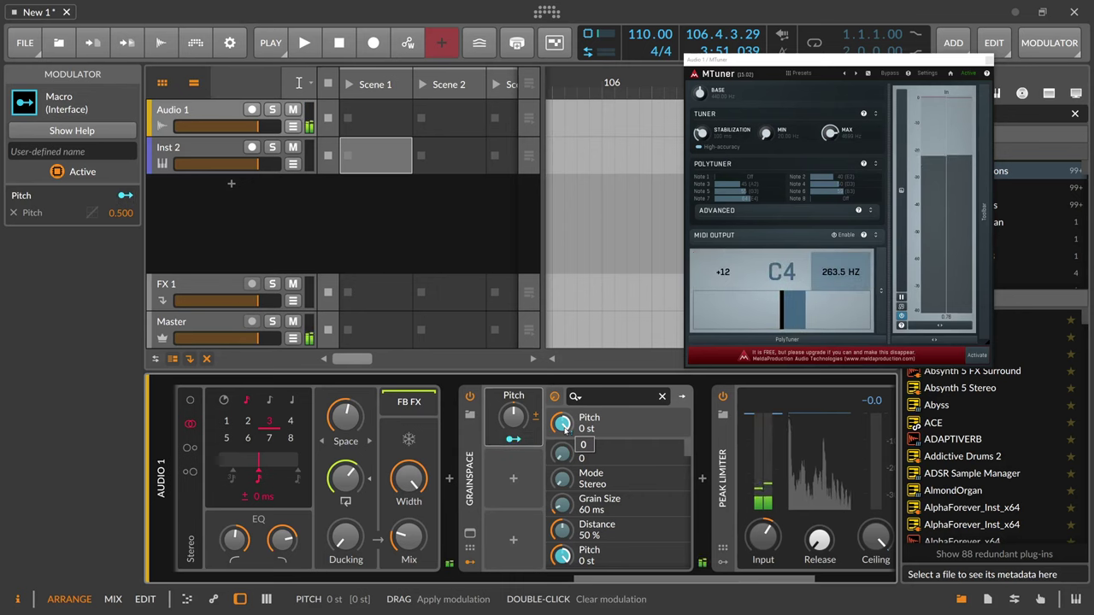
pyautogui.moveTo(564, 425)
pyautogui.mouseDown()
pyautogui.moveTo(563, 463)
pyautogui.moveTo(562, 420)
pyautogui.mouseUp()
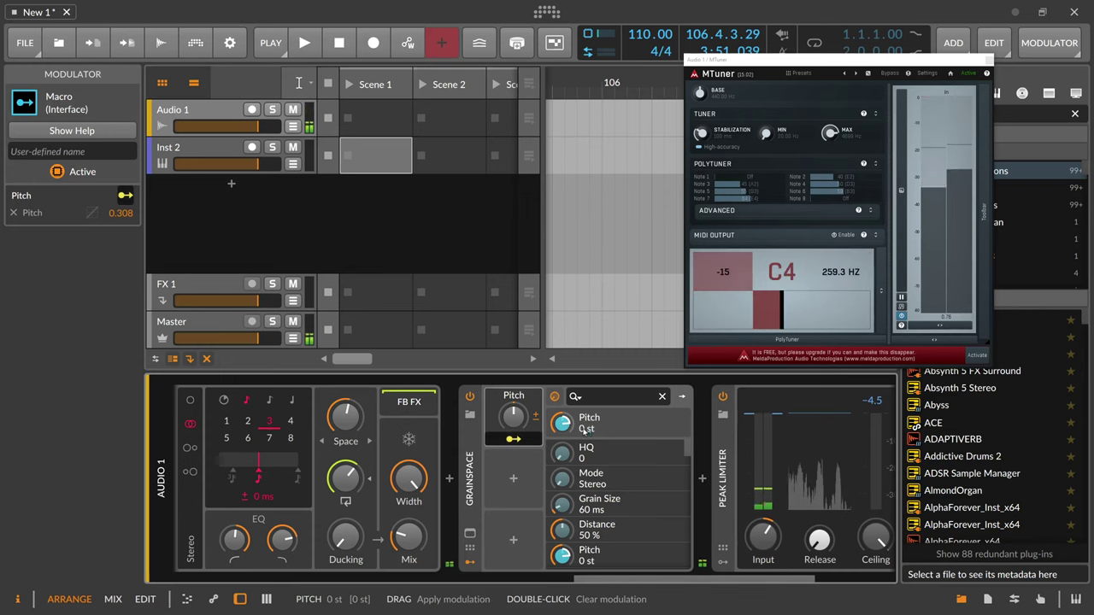
# Insert the redundant VST-2 version of GrainSpace after the Delay+ and delete the old GrainSpace instance
pyautogui.click(450, 480)
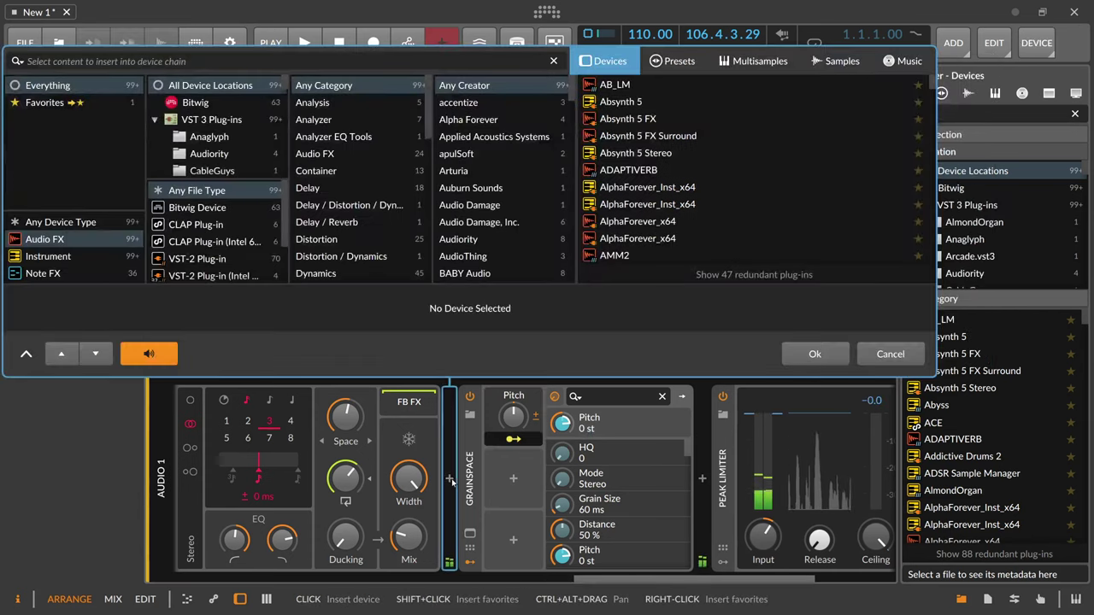
pyautogui.write('grain')
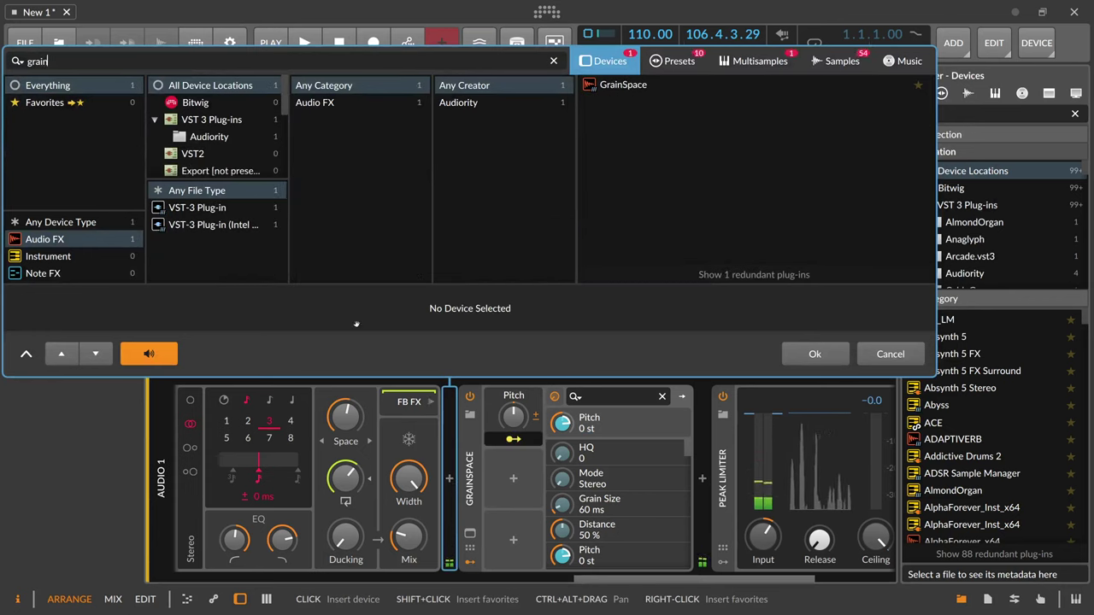
pyautogui.click(102, 224)
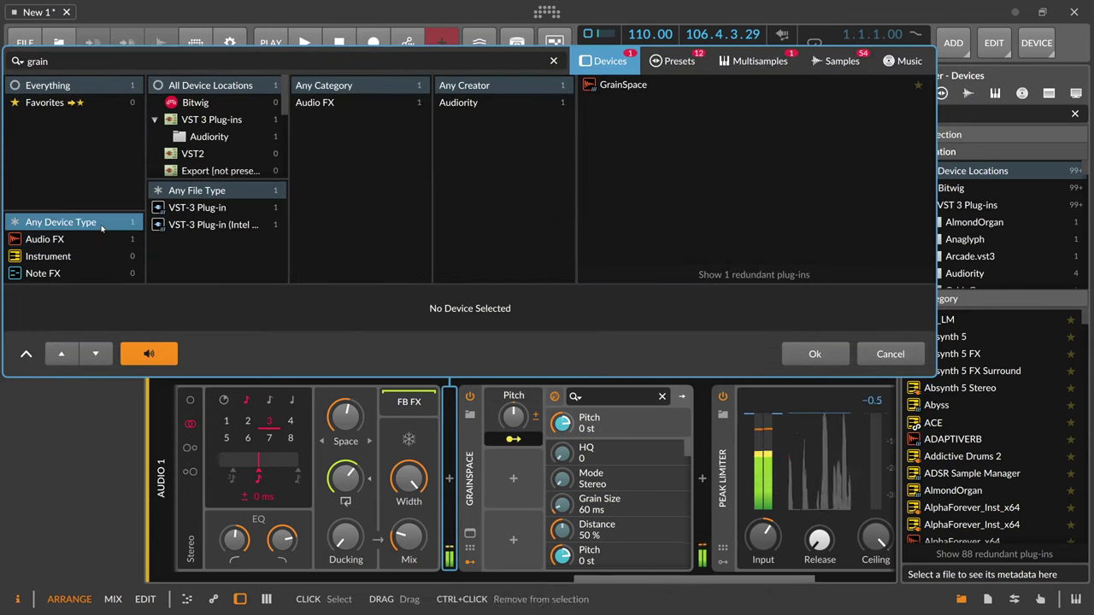
pyautogui.click(718, 275)
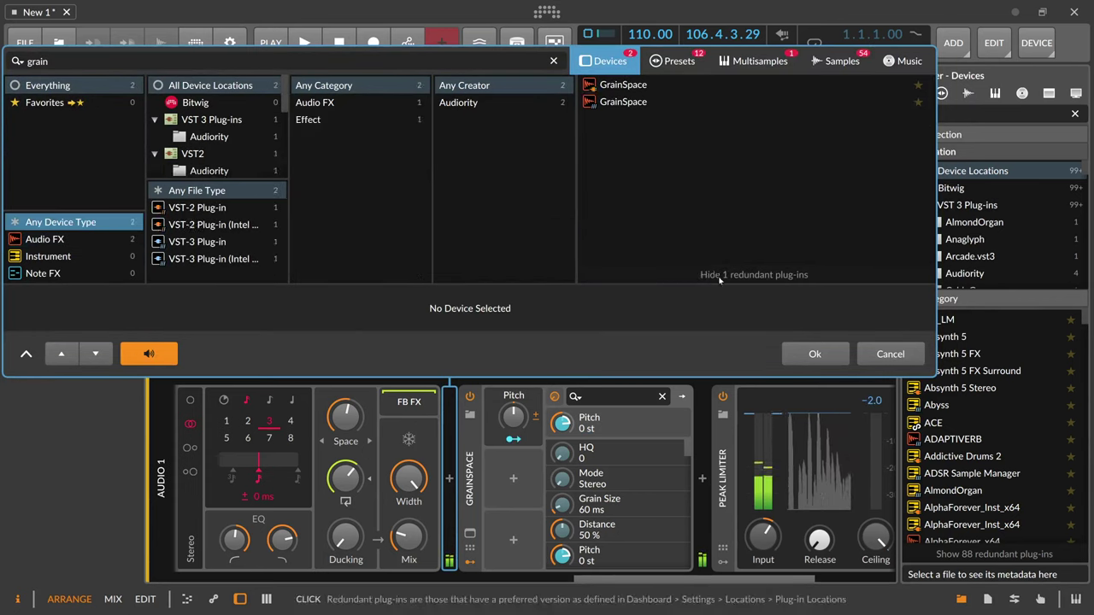
pyautogui.doubleClick(593, 89)
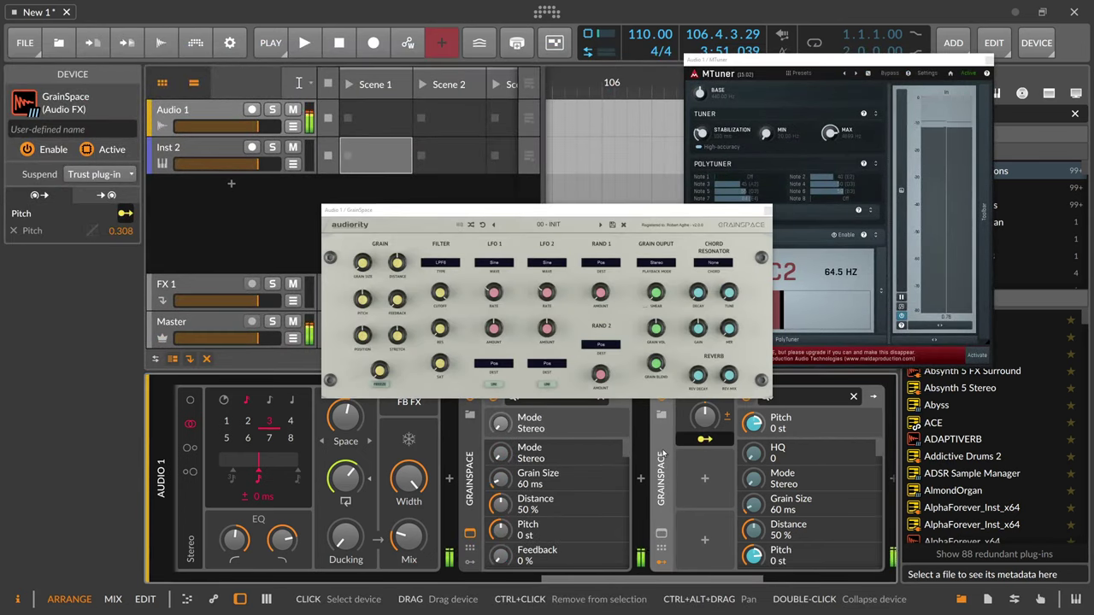
pyautogui.press('Delete')
# Move the new GrainSpace window higher, try its grain pitch at 24 st and reset it to 0 st
pyautogui.moveTo(537, 210); pyautogui.dragTo(518, 117)
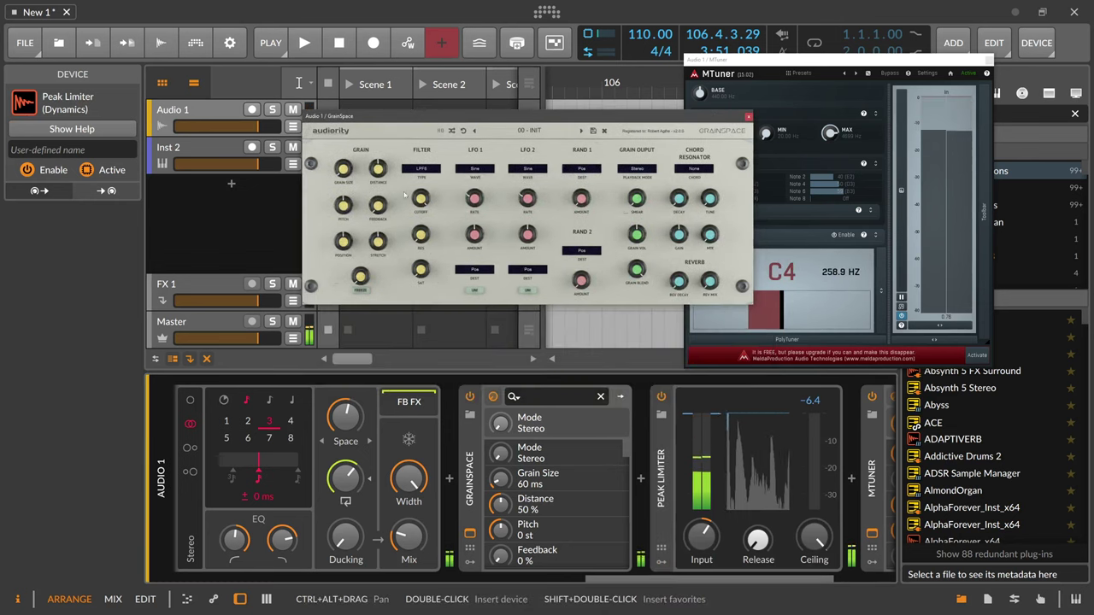
pyautogui.moveTo(347, 212); pyautogui.dragTo(372, 115)
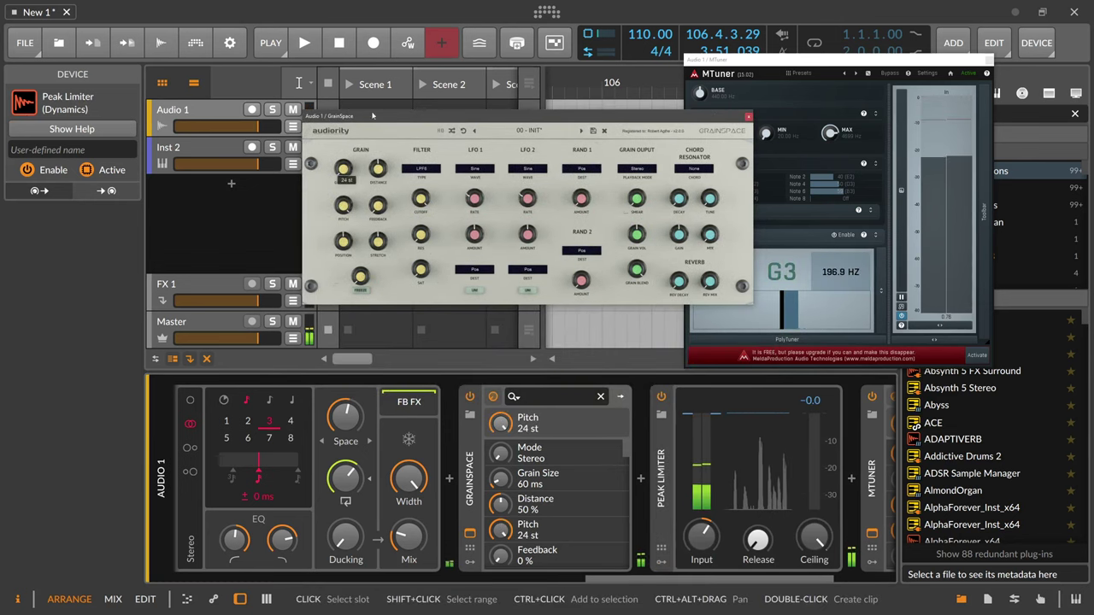
pyautogui.doubleClick(343, 205)
# Show the new GrainSpace's modulator slots and add a Macro modulator to it
pyautogui.click(472, 562)
pyautogui.click(469, 561)
pyautogui.click(495, 418)
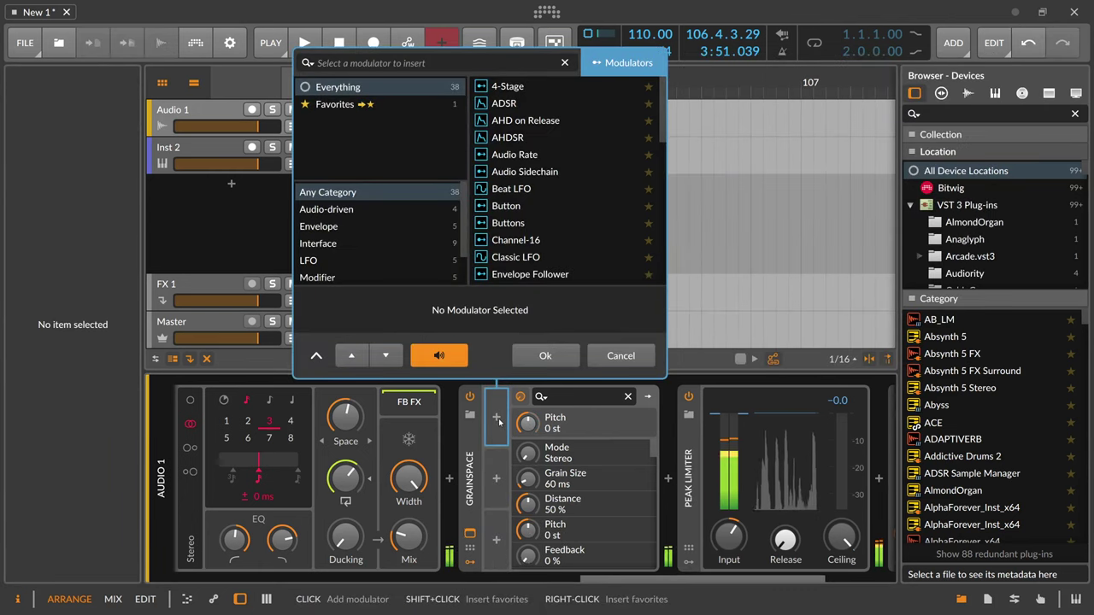
pyautogui.write('mac')
pyautogui.press('Down')
pyautogui.press('Return')
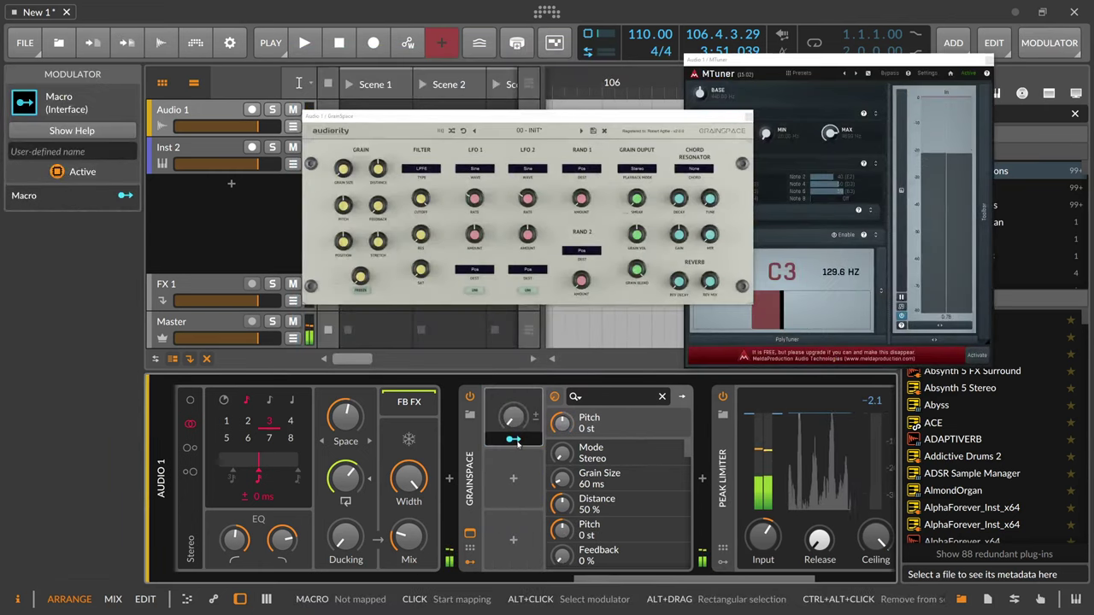
# Test the Macro on GrainSpace's Pitch with an amount of 0.355 and the Macro raised, clear the mapping and delete the Macro
pyautogui.click(512, 439)
pyautogui.moveTo(562, 422); pyautogui.dragTo(562, 383)
pyautogui.moveTo(520, 418); pyautogui.dragTo(519, 354)
pyautogui.moveTo(561, 422); pyautogui.dragTo(562, 413)
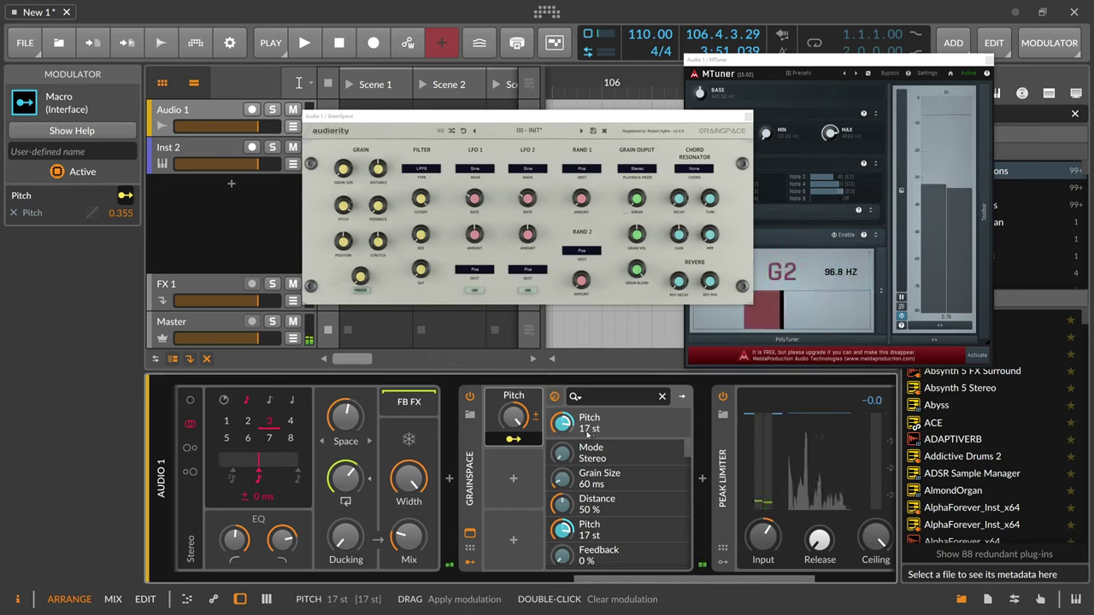
pyautogui.moveTo(577, 433); pyautogui.dragTo(578, 470)
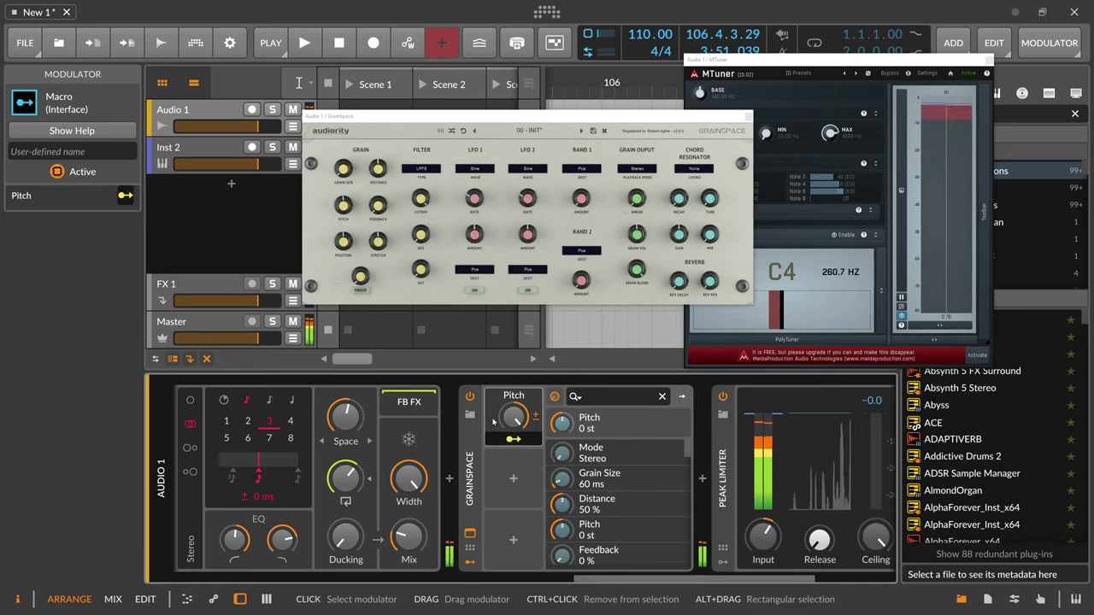
pyautogui.press('Delete')
# Add a ParSeq-8 modulator to the first slot of GrainSpace
pyautogui.click(496, 418)
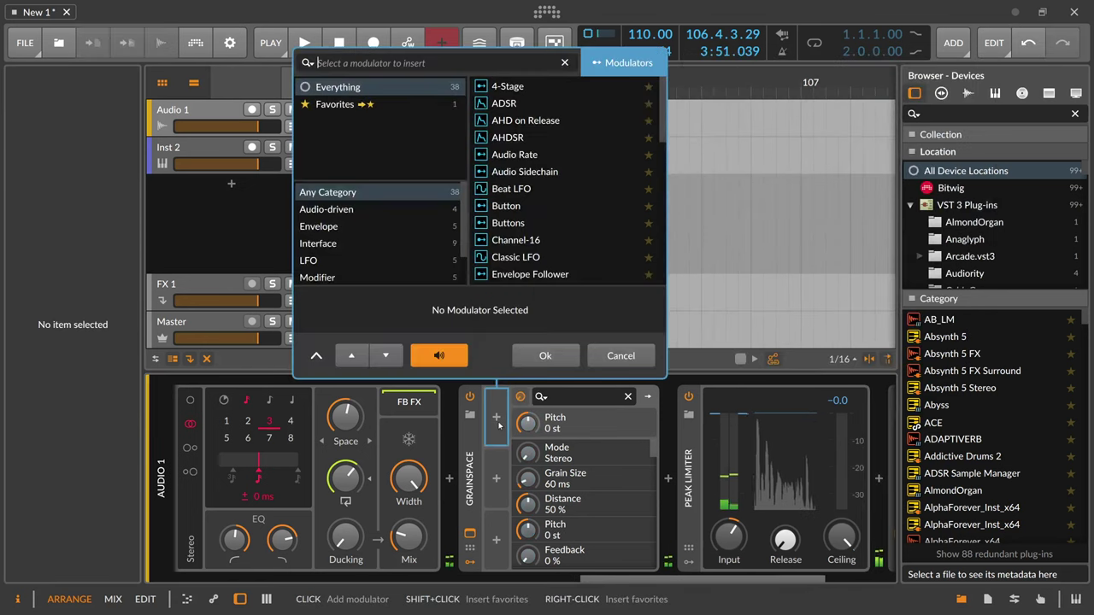
pyautogui.write('par')
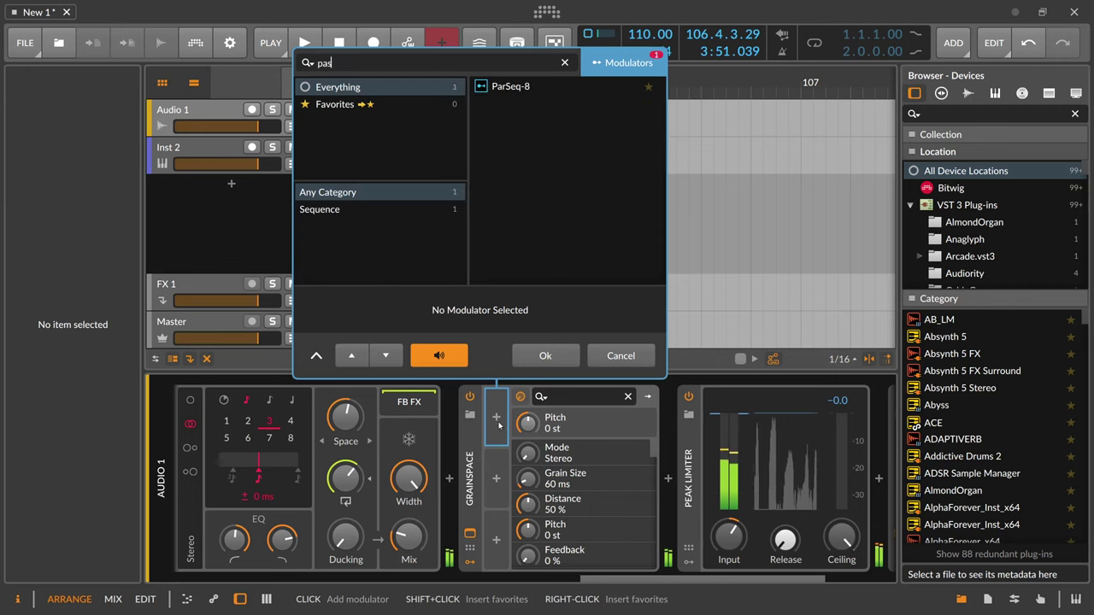
pyautogui.press('Return')
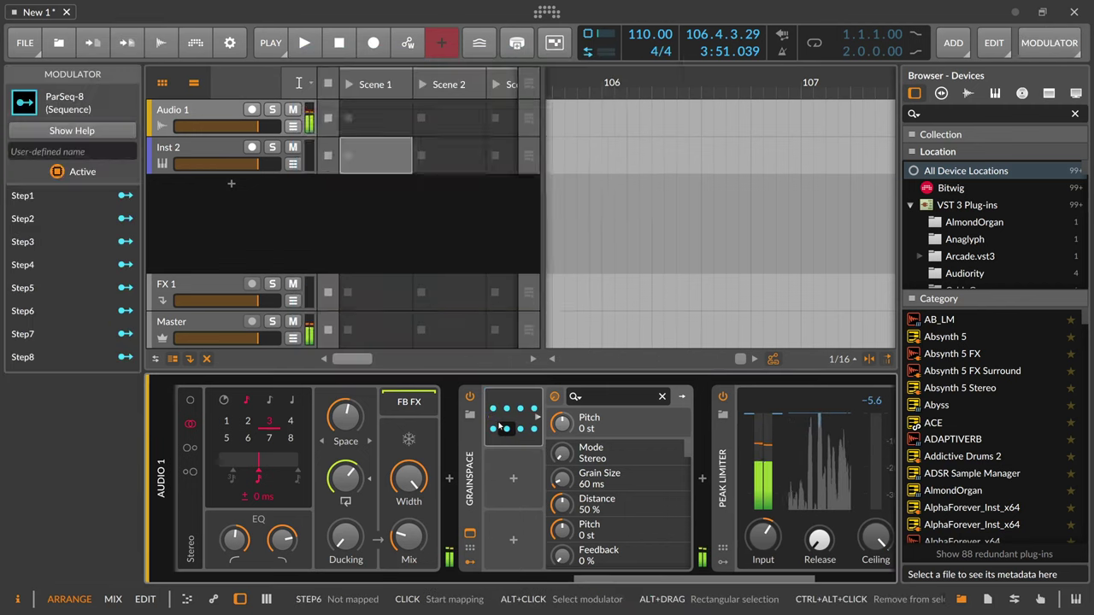
# Switch ParSeq-8's timebase to the option that disables its rate, and set its phase modulation to 16.2 %
pyautogui.hscroll(3, 531, 581)
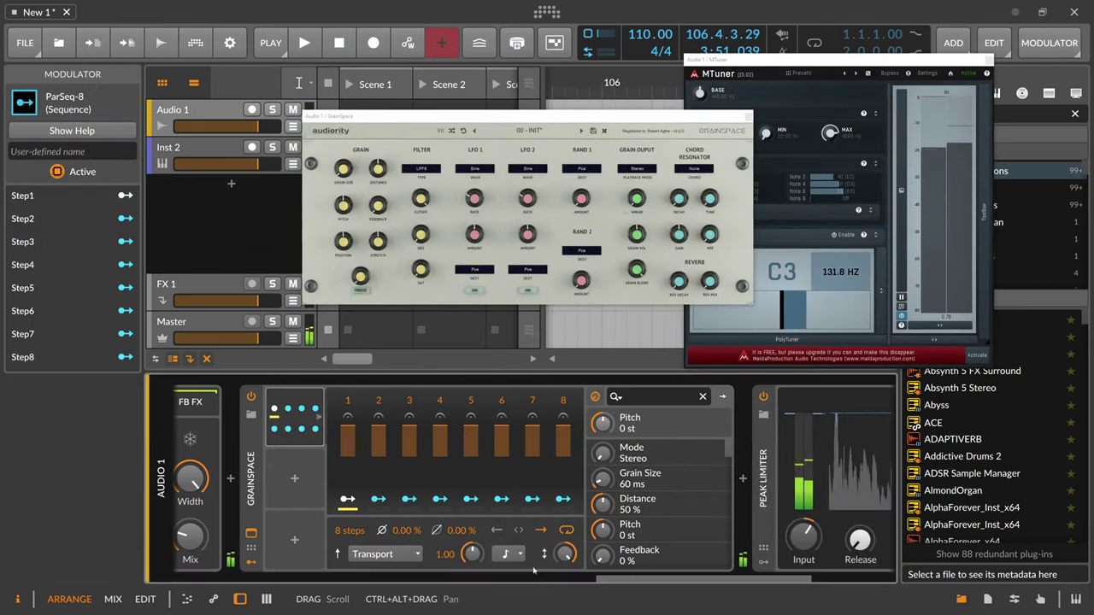
pyautogui.click(511, 553)
pyautogui.click(533, 528)
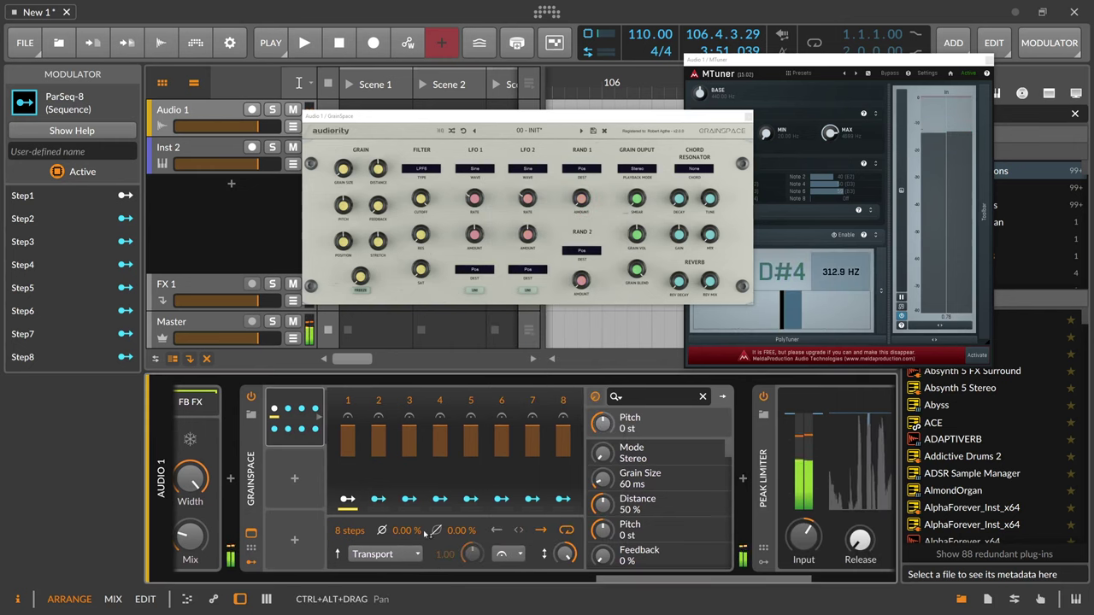
pyautogui.moveTo(407, 530); pyautogui.dragTo(406, 504)
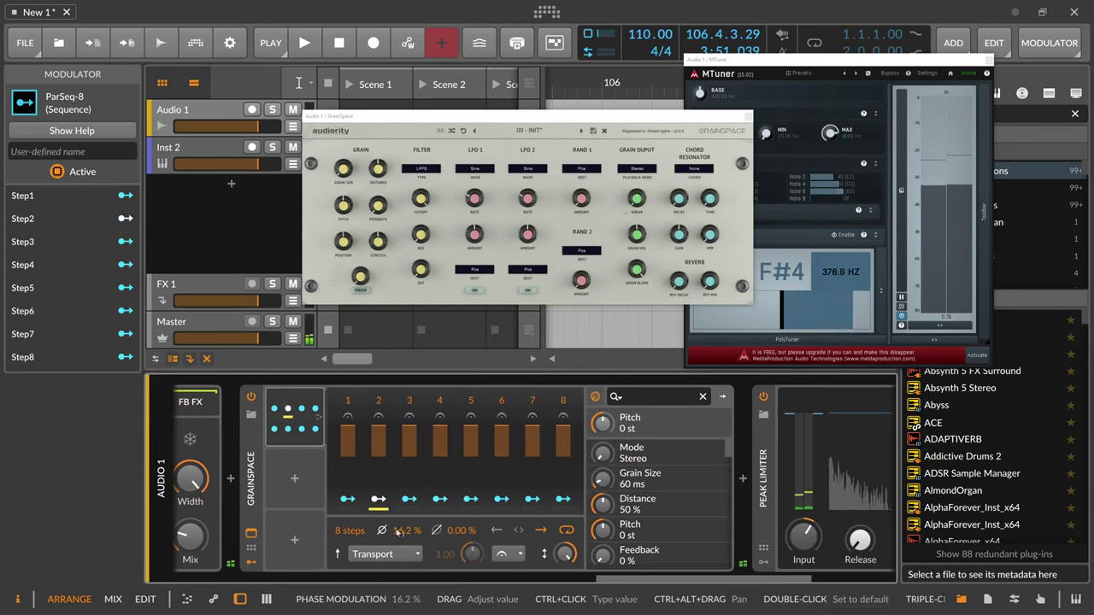
# Map ParSeq-8 step 2 to GrainSpace's Pitch at 0.148 for 7 st and step 3 at 0.258 for 12 st
pyautogui.moveTo(610, 427); pyautogui.dragTo(605, 425)
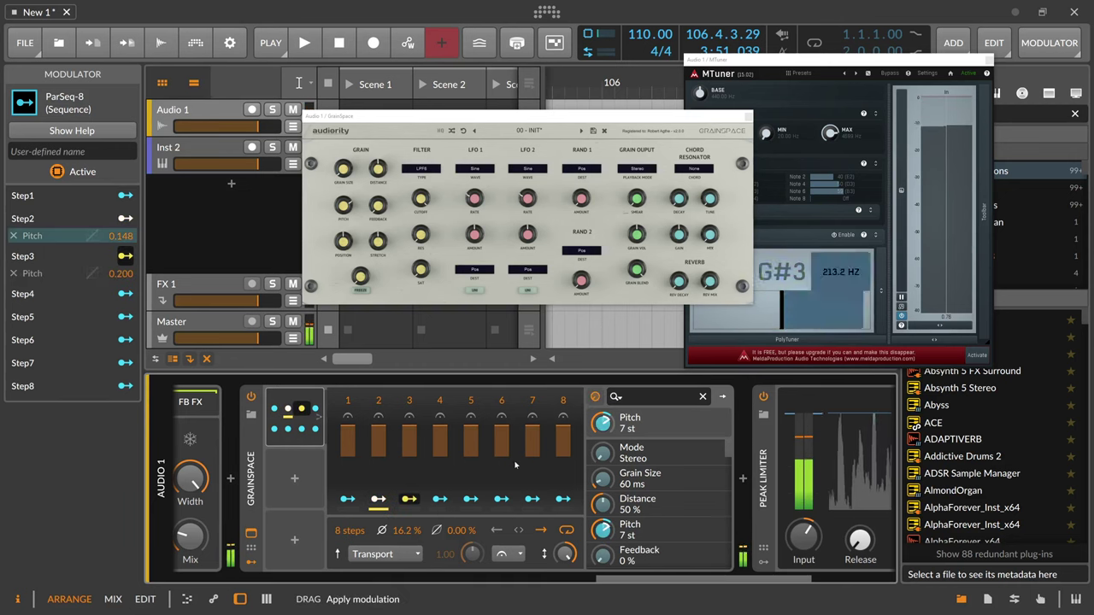
pyautogui.moveTo(404, 531); pyautogui.dragTo(405, 508)
pyautogui.moveTo(604, 425); pyautogui.dragTo(604, 420)
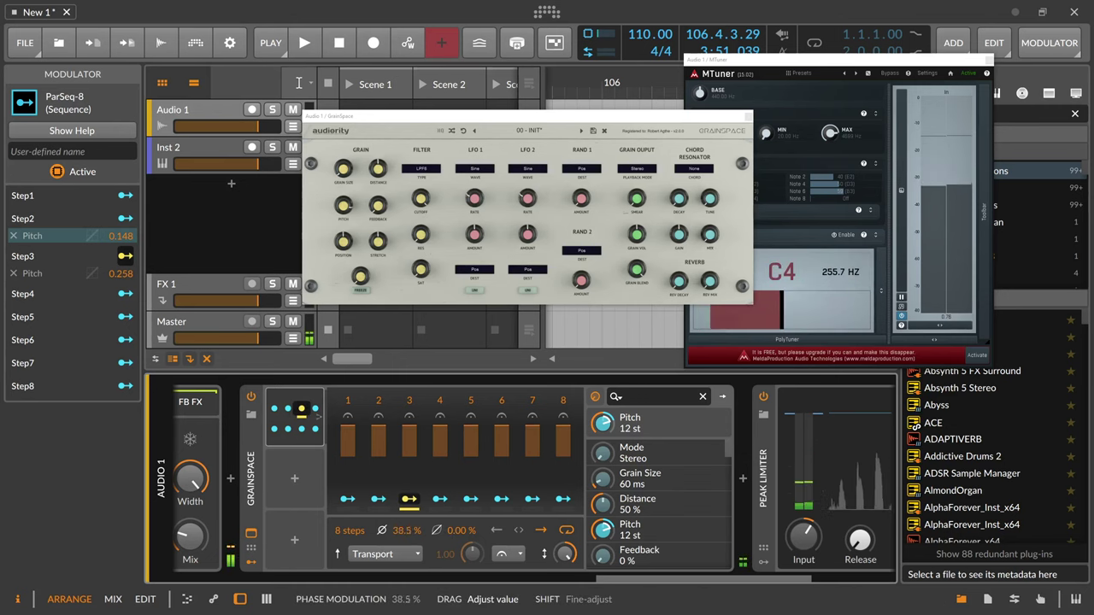
# Set ParSeq-8's phase modulation to 45 % and map step 4 to Pitch at -0.26 for -12 st
pyautogui.moveTo(404, 531); pyautogui.dragTo(404, 507)
pyautogui.click(435, 500)
pyautogui.click(438, 501)
pyautogui.moveTo(603, 423); pyautogui.dragTo(602, 433)
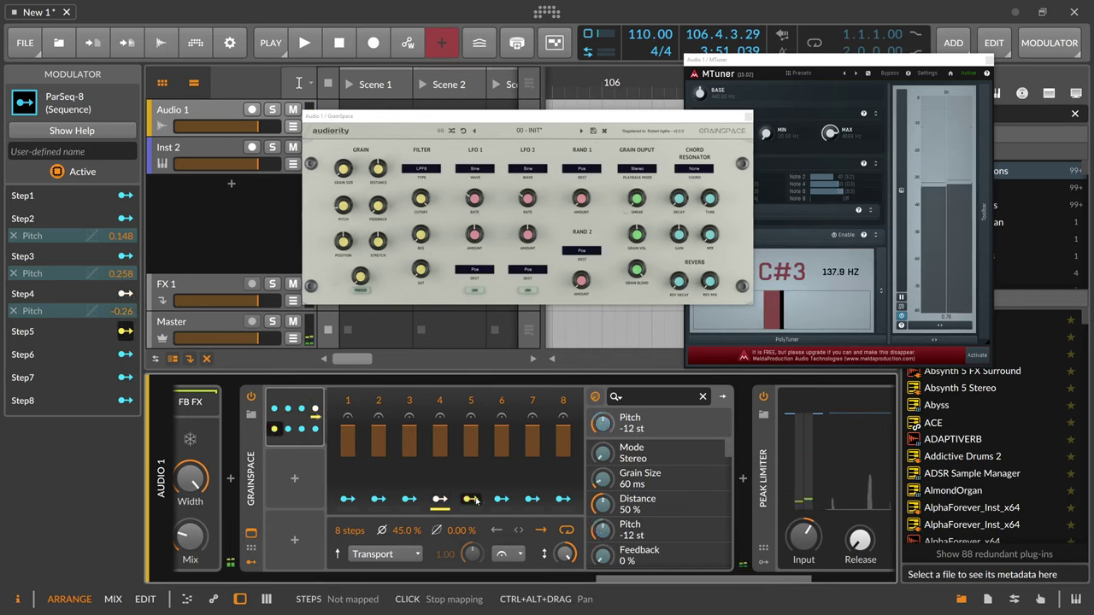
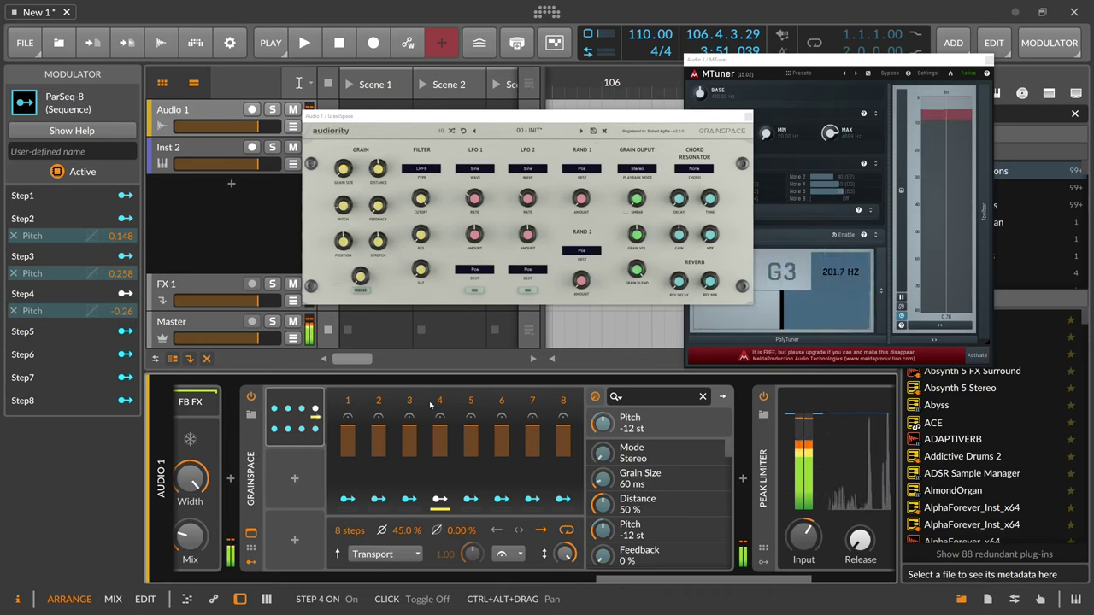
pyautogui.scroll(-10, 419, 479)
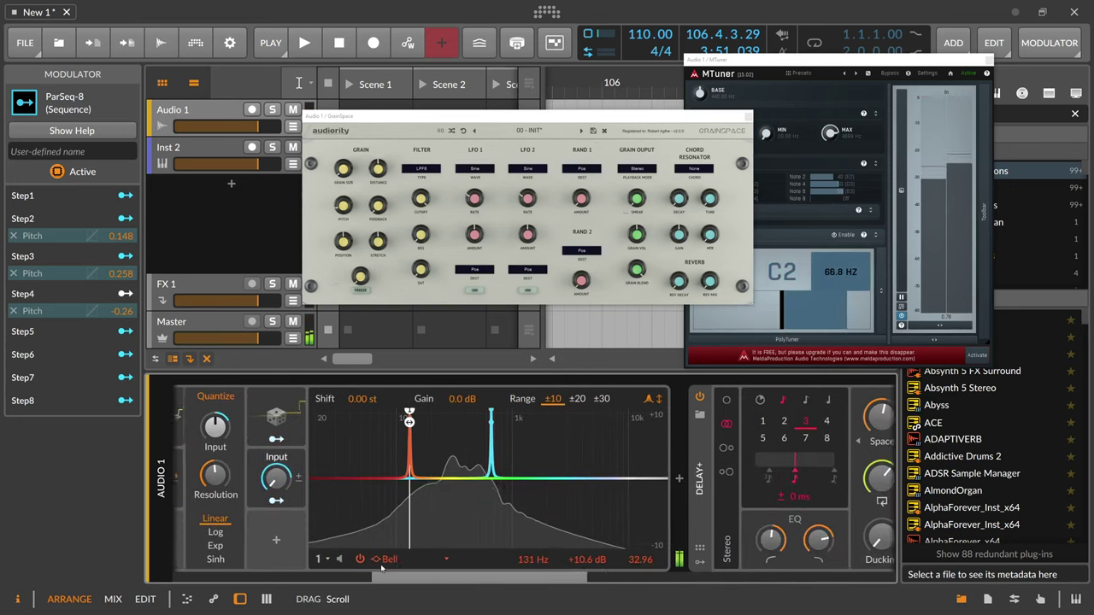
# Map ParSeq-8 step 5 to Pitch at 0.513 for 24 st and step 6 at -0.16 for -7 st, and limit the sequence to 6 steps
pyautogui.scroll(5, 423, 509)
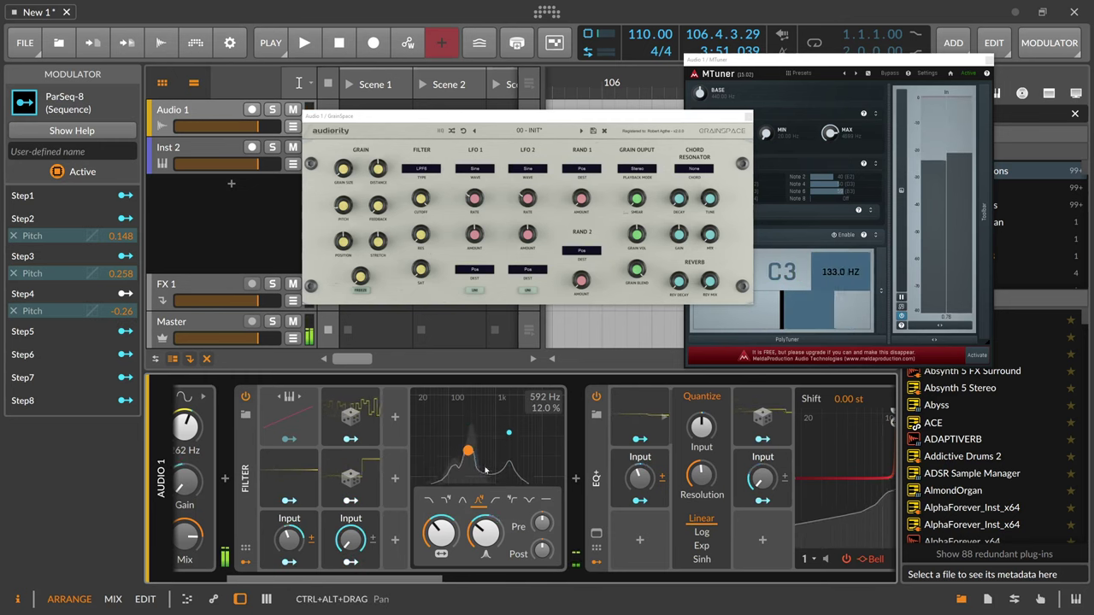
pyautogui.scroll(-10, 407, 573)
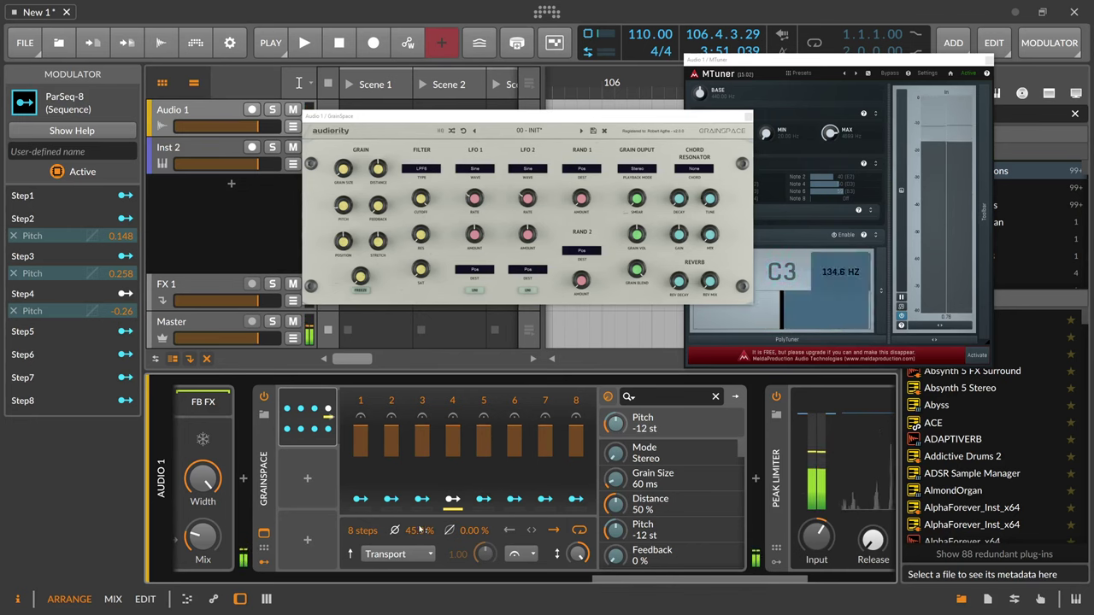
pyautogui.moveTo(623, 432)
pyautogui.mouseDown()
pyautogui.moveTo(623, 397)
pyautogui.moveTo(618, 433)
pyautogui.mouseUp()
pyautogui.click(514, 499)
pyautogui.moveTo(415, 529)
pyautogui.mouseDown()
pyautogui.moveTo(415, 515)
pyautogui.moveTo(414, 529)
pyautogui.mouseUp()
pyautogui.moveTo(619, 425); pyautogui.dragTo(619, 419)
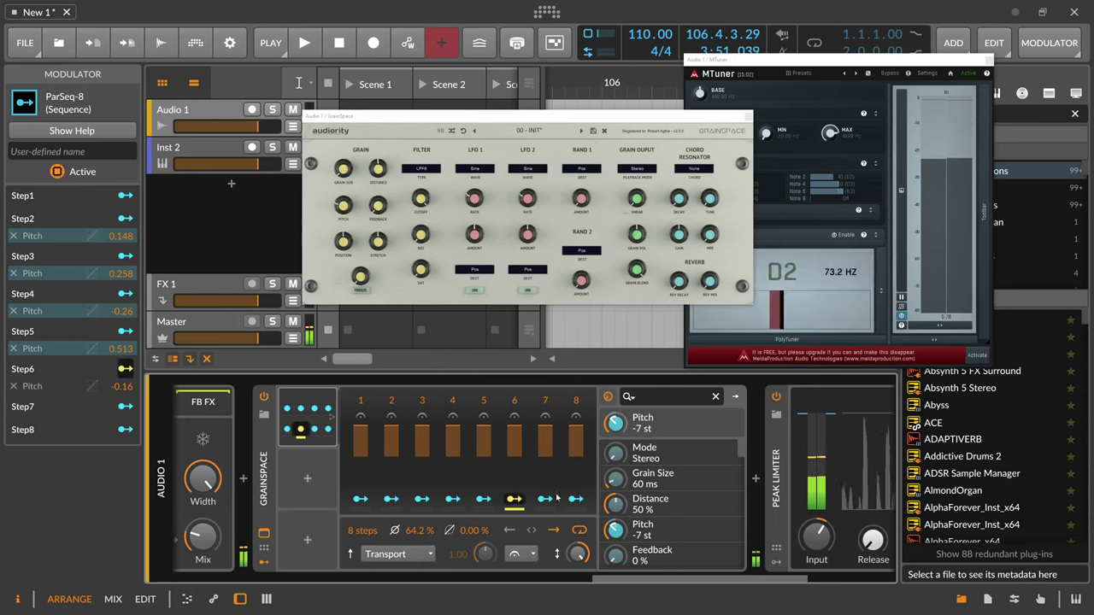
pyautogui.moveTo(362, 529); pyautogui.dragTo(418, 569)
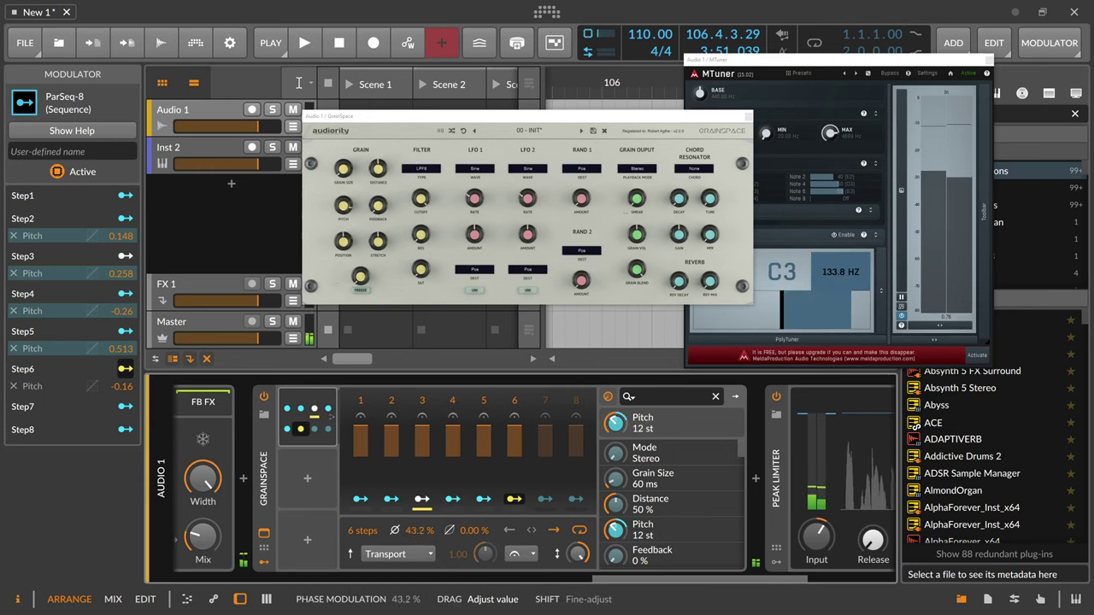
pyautogui.moveTo(418, 530); pyautogui.dragTo(418, 563)
# Add a Random modulator to the second modulator slot of GrainSpace
pyautogui.click(308, 482)
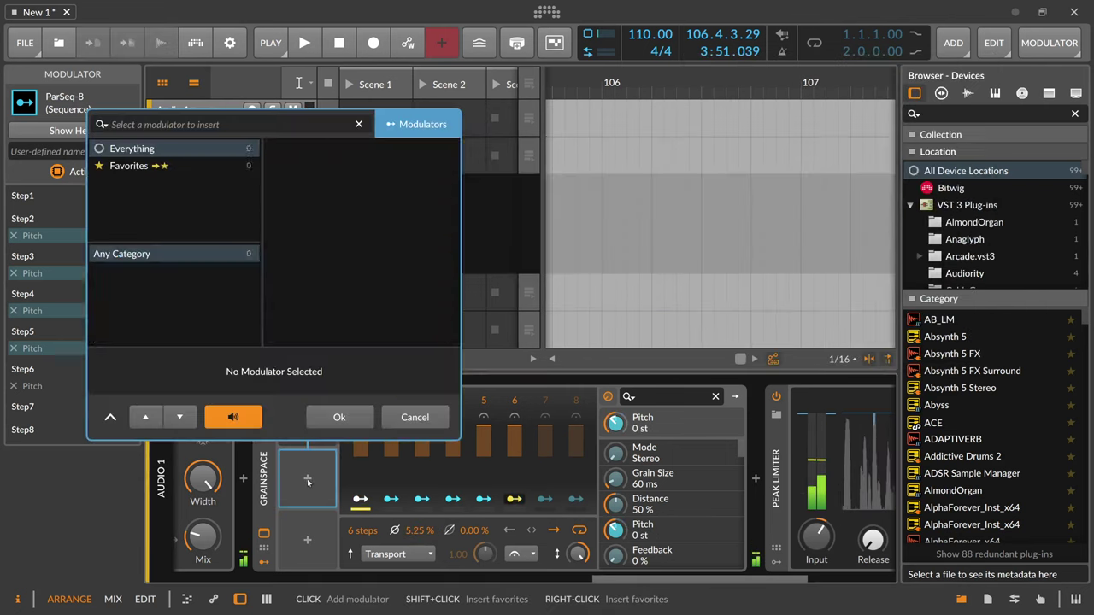
pyautogui.write('r')
pyautogui.press('BackSpace')
pyautogui.write('rand')
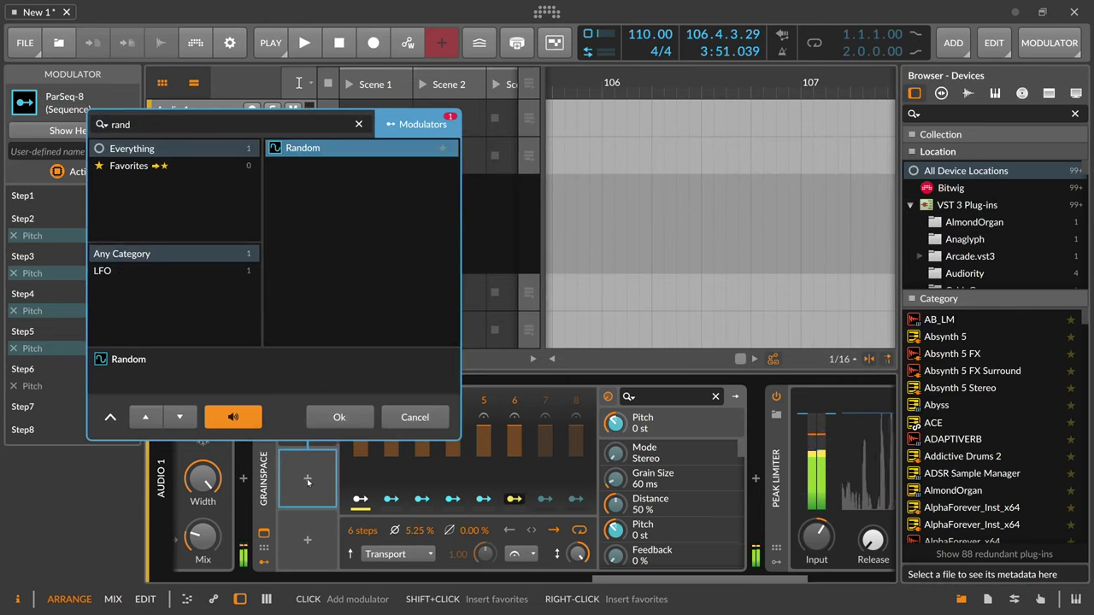
pyautogui.press('Return')
# Map the Random modulator to ParSeq-8's phase modulation at 0.947 and raise Random's smoothing slightly
pyautogui.click(307, 500)
pyautogui.moveTo(410, 530)
pyautogui.mouseDown()
pyautogui.moveTo(411, 515)
pyautogui.moveTo(410, 527)
pyautogui.mouseUp()
pyautogui.click(307, 500)
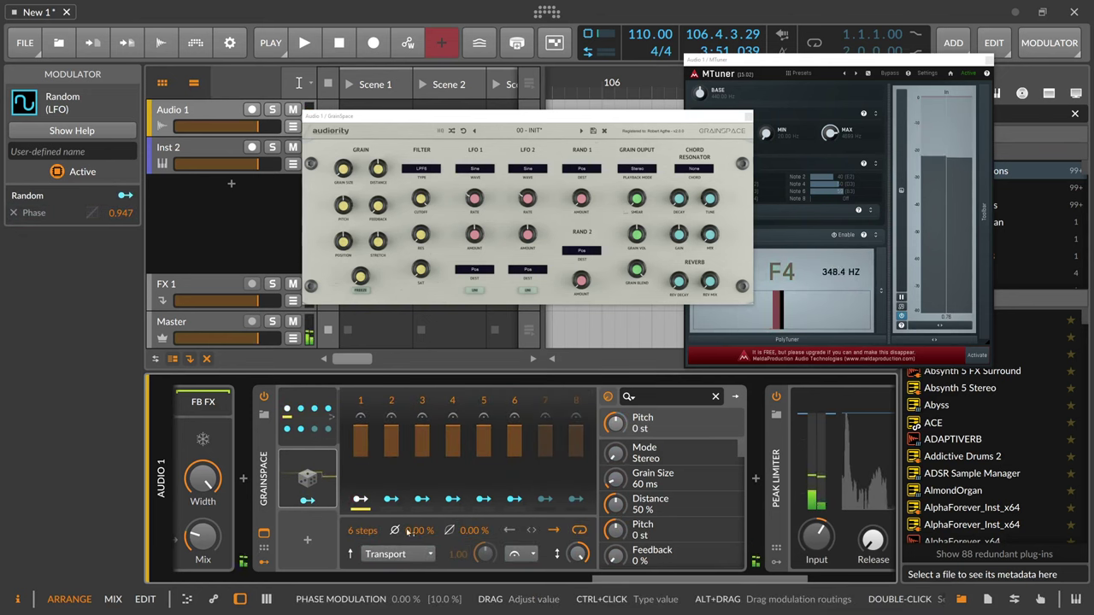
pyautogui.click(306, 472)
pyautogui.moveTo(399, 458); pyautogui.dragTo(399, 453)
pyautogui.click(307, 472)
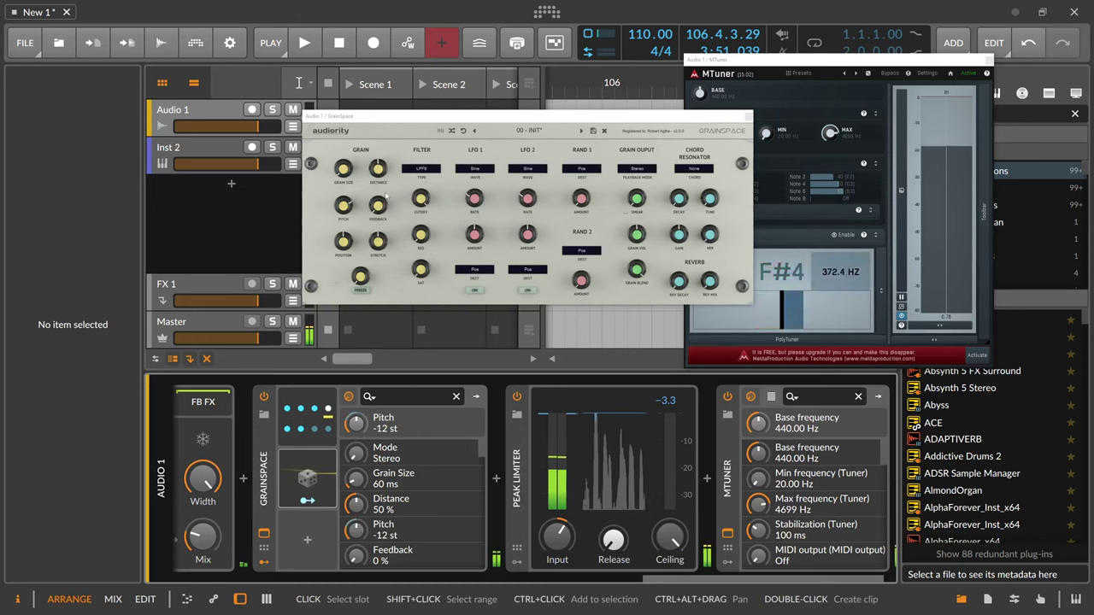
# Set GrainSpace's Feedback to 47 % and its Smear to 92 %
pyautogui.moveTo(383, 213); pyautogui.dragTo(387, 201)
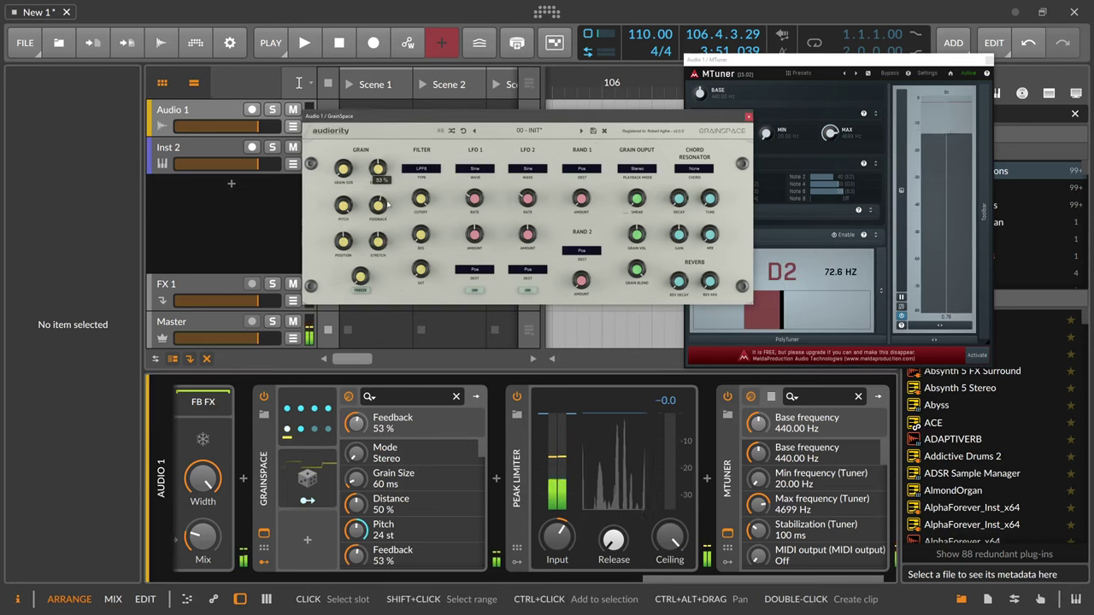
pyautogui.moveTo(381, 241); pyautogui.dragTo(381, 213)
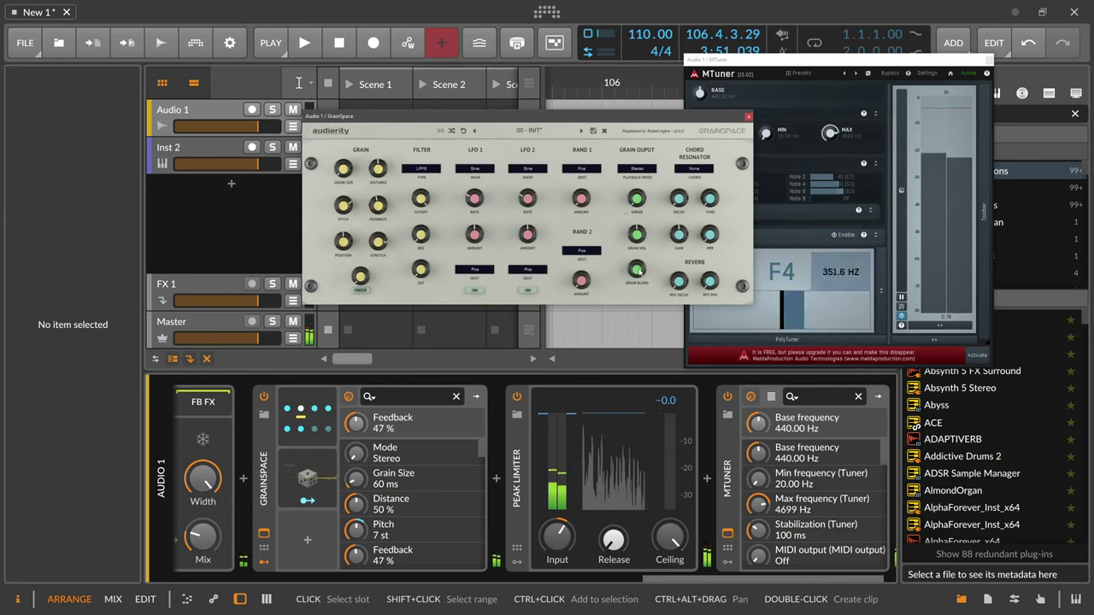
pyautogui.moveTo(639, 272); pyautogui.dragTo(645, 324)
pyautogui.moveTo(636, 197); pyautogui.dragTo(635, 191)
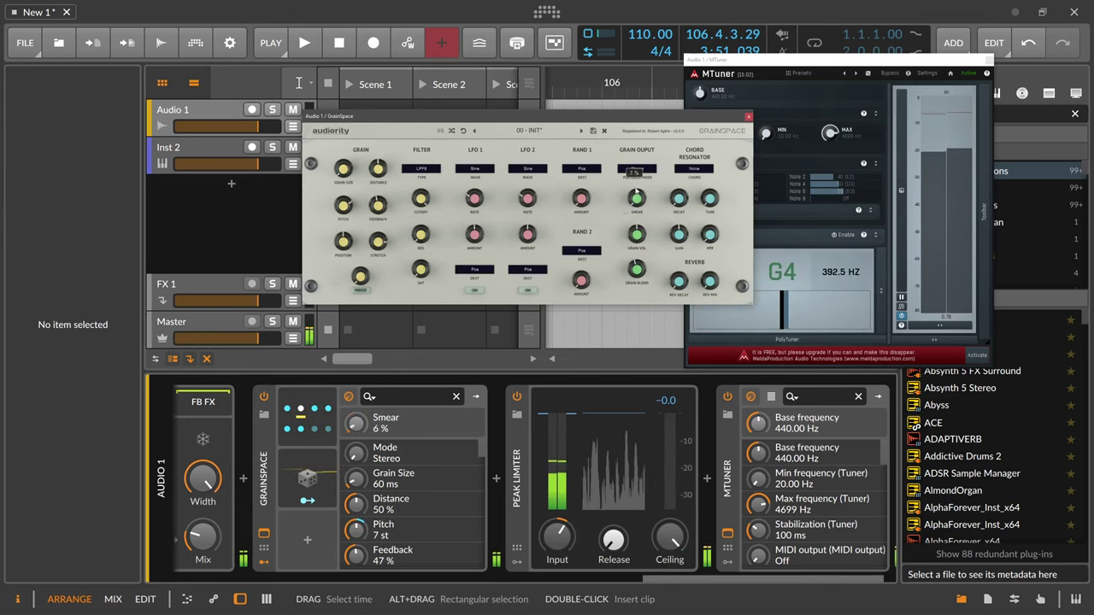
# Set the timebase of GrainSpace's Random modulator to 32nd note
pyautogui.click(321, 461)
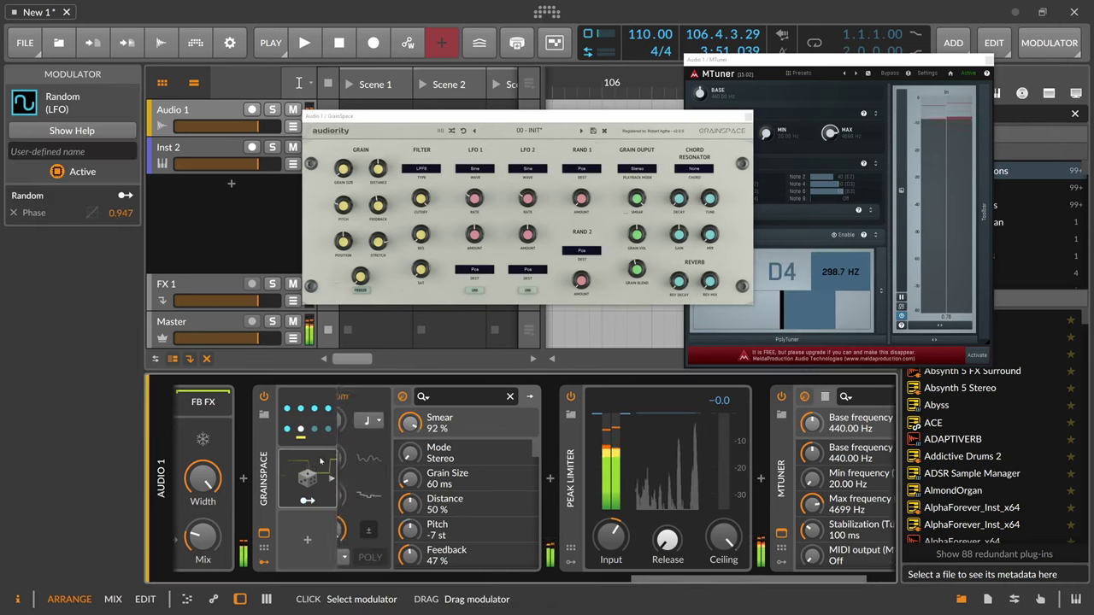
pyautogui.click(441, 420)
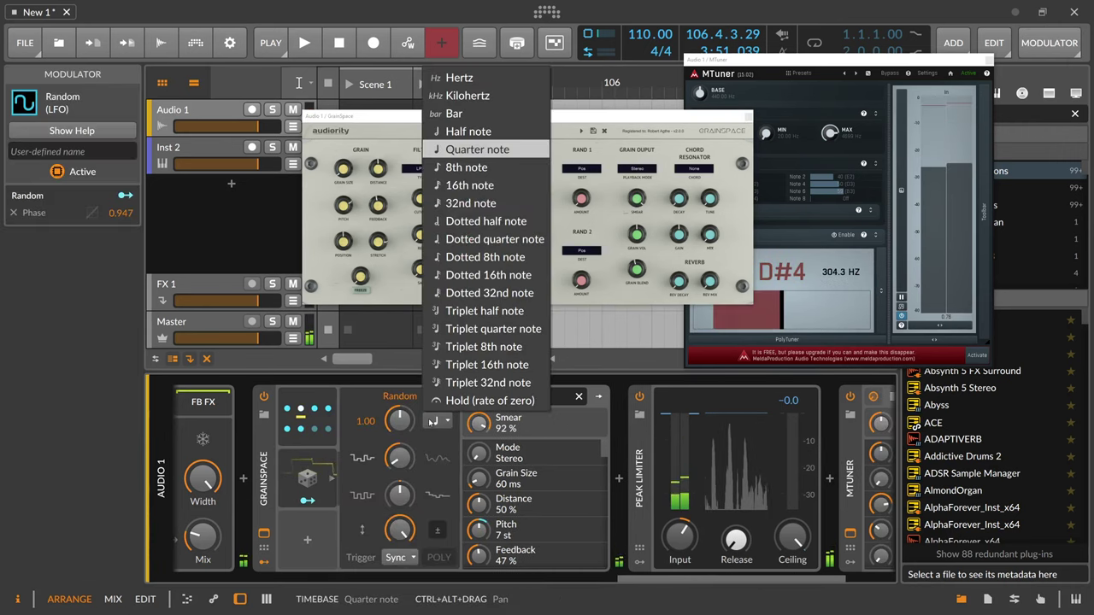
pyautogui.click(469, 203)
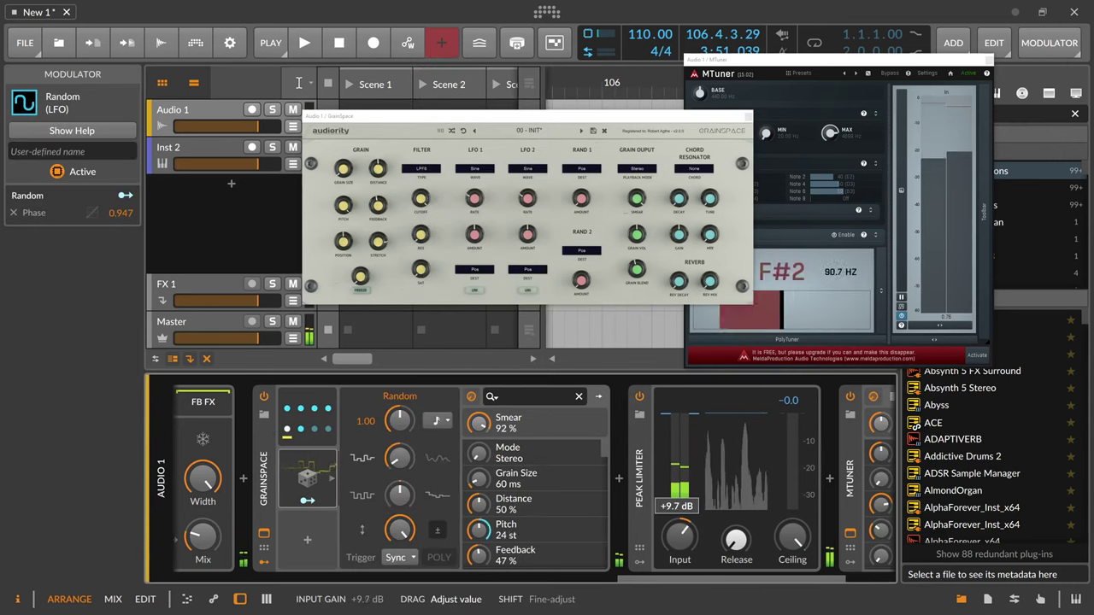
# Move the GrainSpace device ahead of Delay+ in the Audio 1 chain
pyautogui.hscroll(-5, 521, 583)
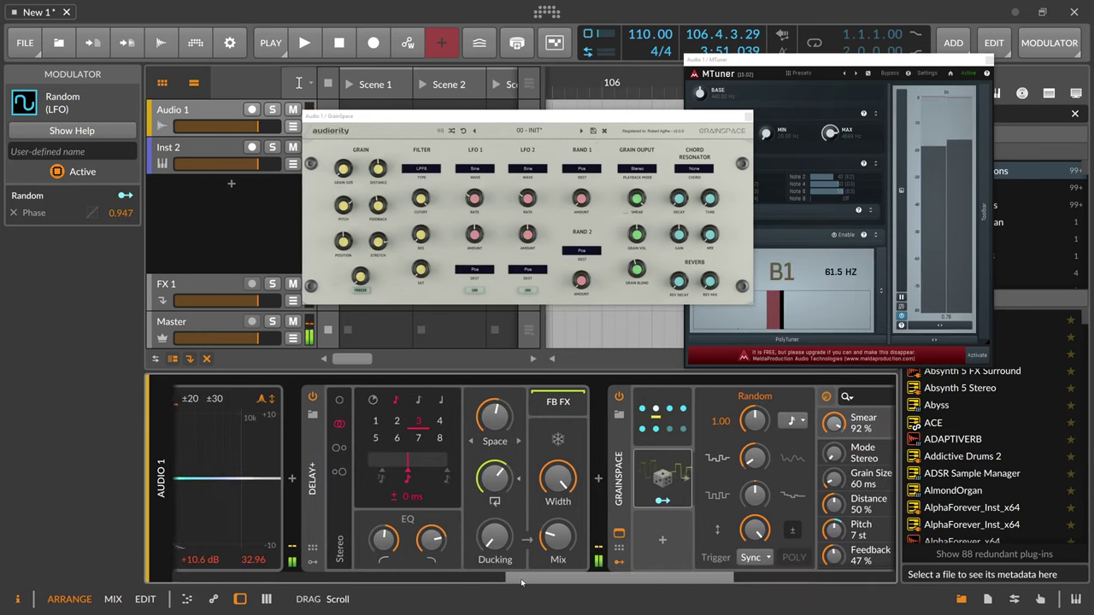
pyautogui.moveTo(617, 479); pyautogui.dragTo(300, 478)
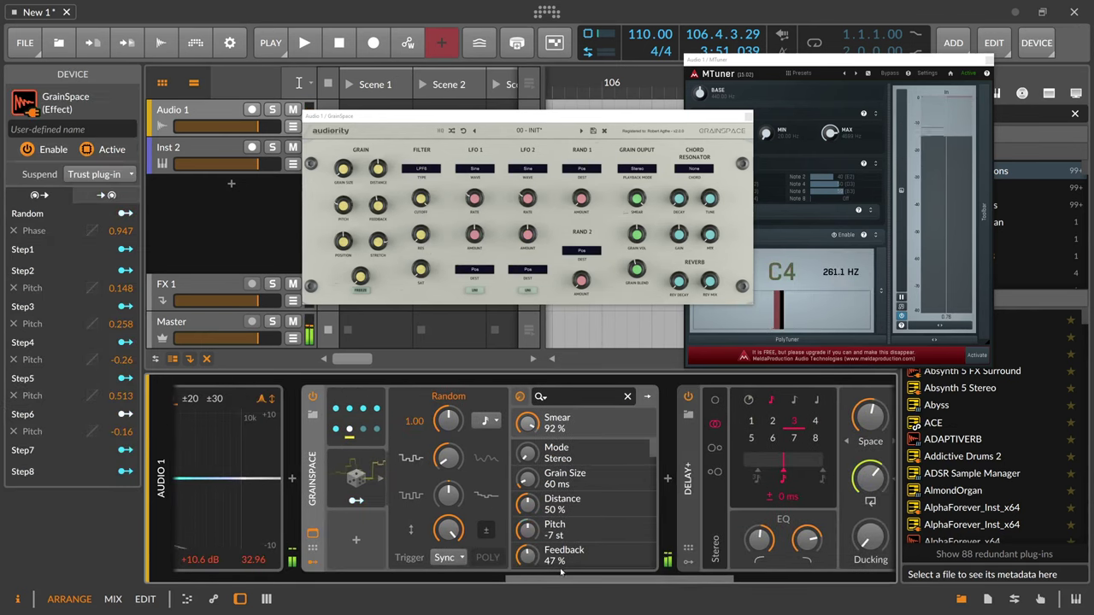
# Insert the LS-Reverb preset between GrainSpace and Delay+
pyautogui.hscroll(5, 562, 577)
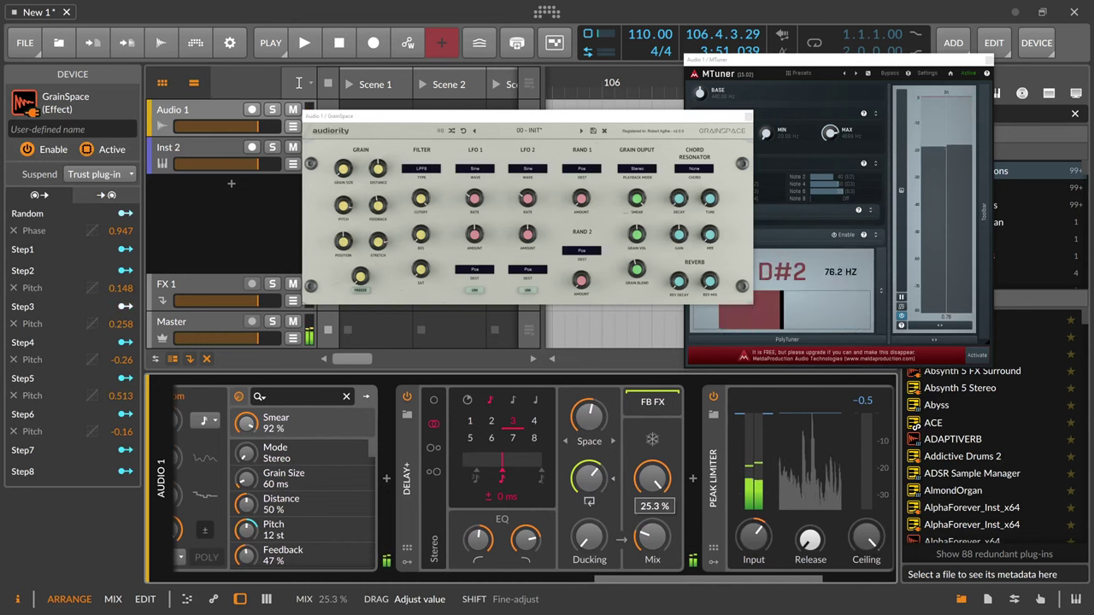
pyautogui.click(387, 480)
pyautogui.write('ls')
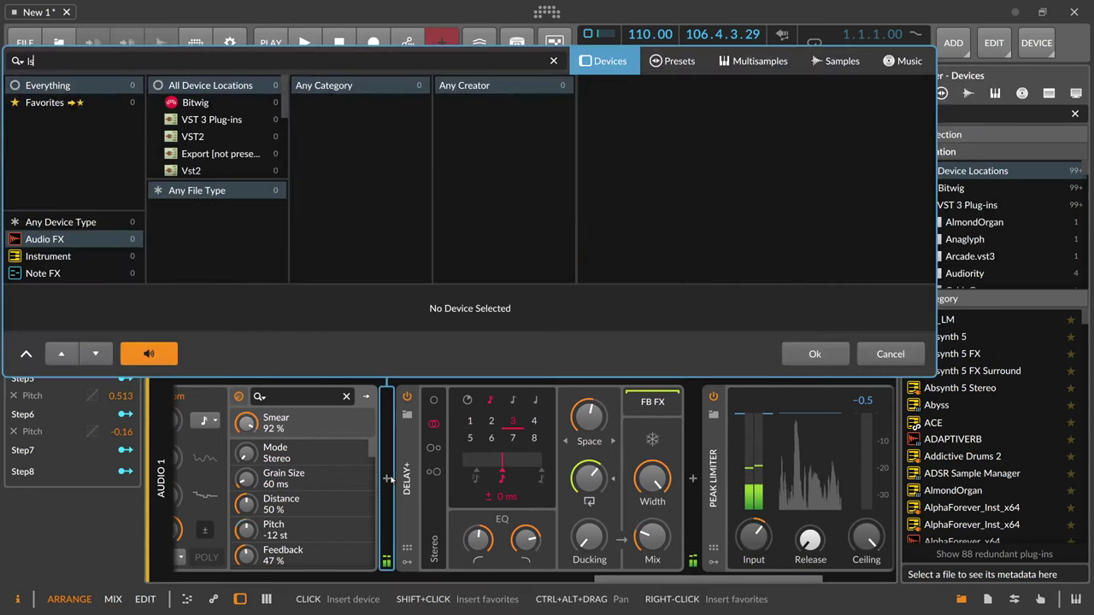
pyautogui.click(677, 60)
pyautogui.click(664, 89)
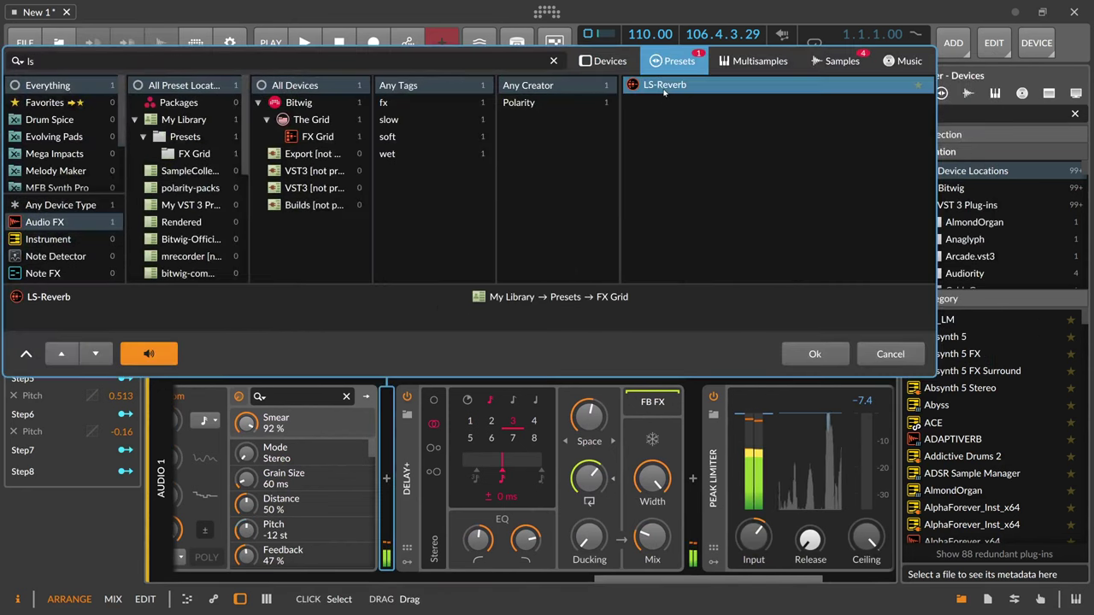
pyautogui.doubleClick(664, 90)
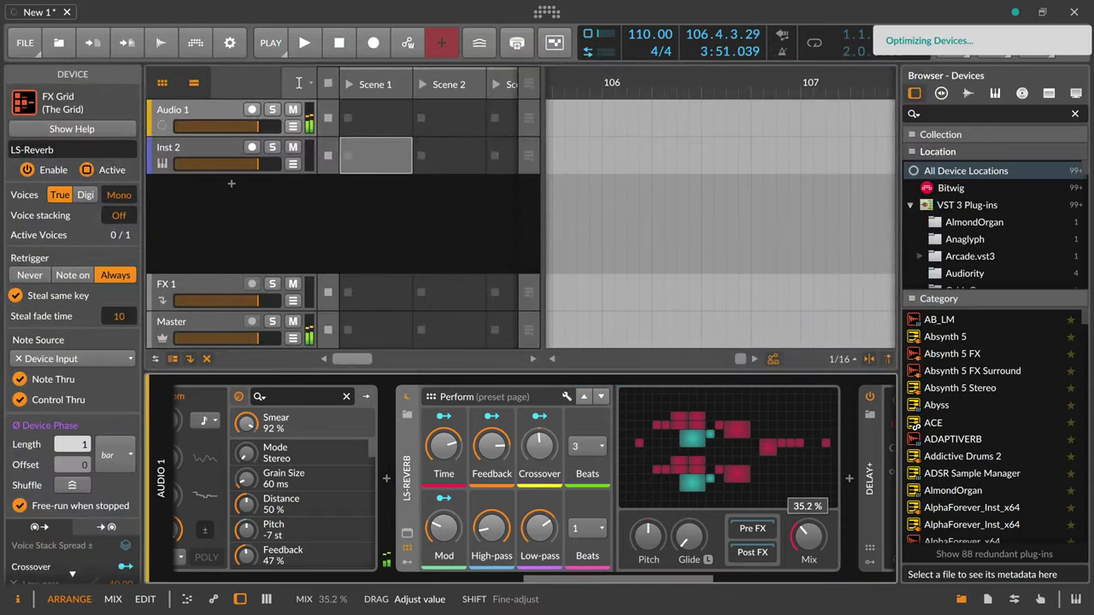
# Set the Delay+ time to 7 divisions and its Mix to 28.8 %
pyautogui.hscroll(5, 729, 571)
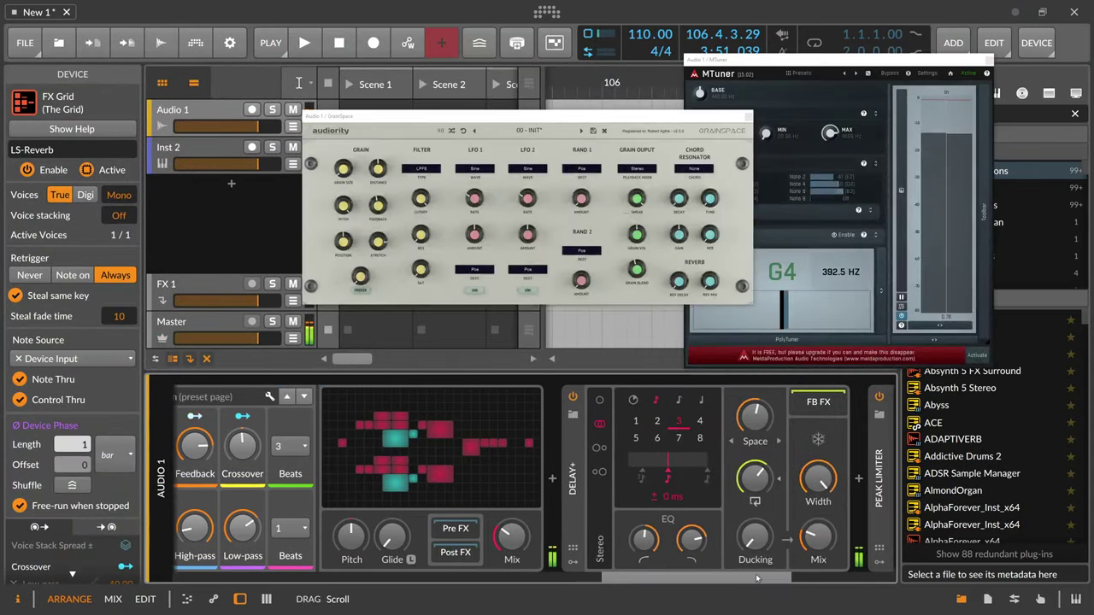
pyautogui.click(680, 440)
pyautogui.moveTo(817, 537); pyautogui.dragTo(816, 530)
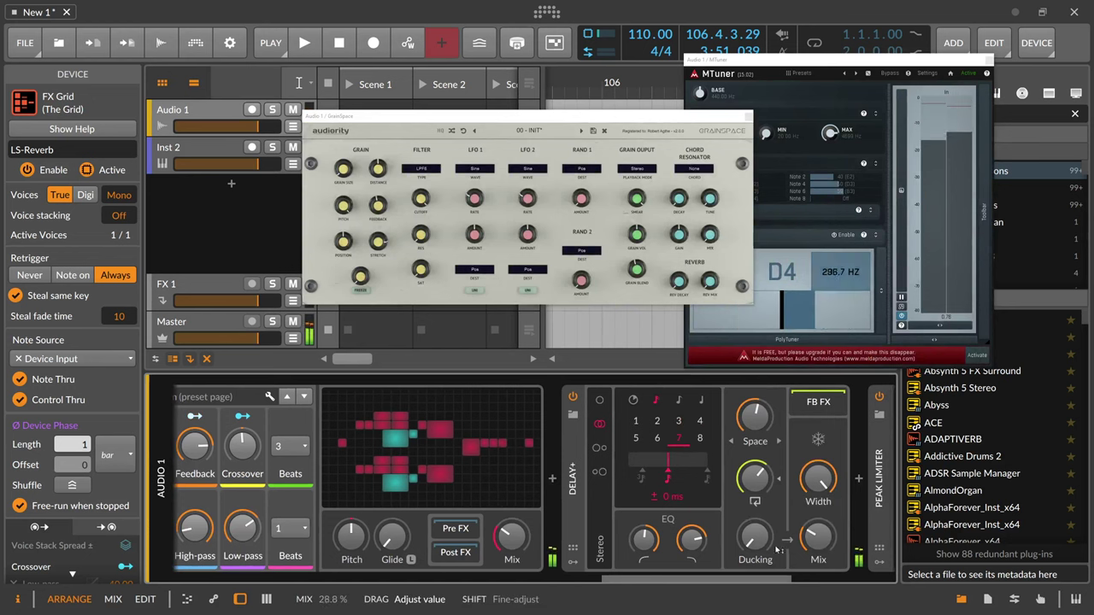
# Examine the device chain from GrainSpace back to Test Tone, including its Random and ParSeq-8 modulators
pyautogui.hscroll(-8, 573, 585)
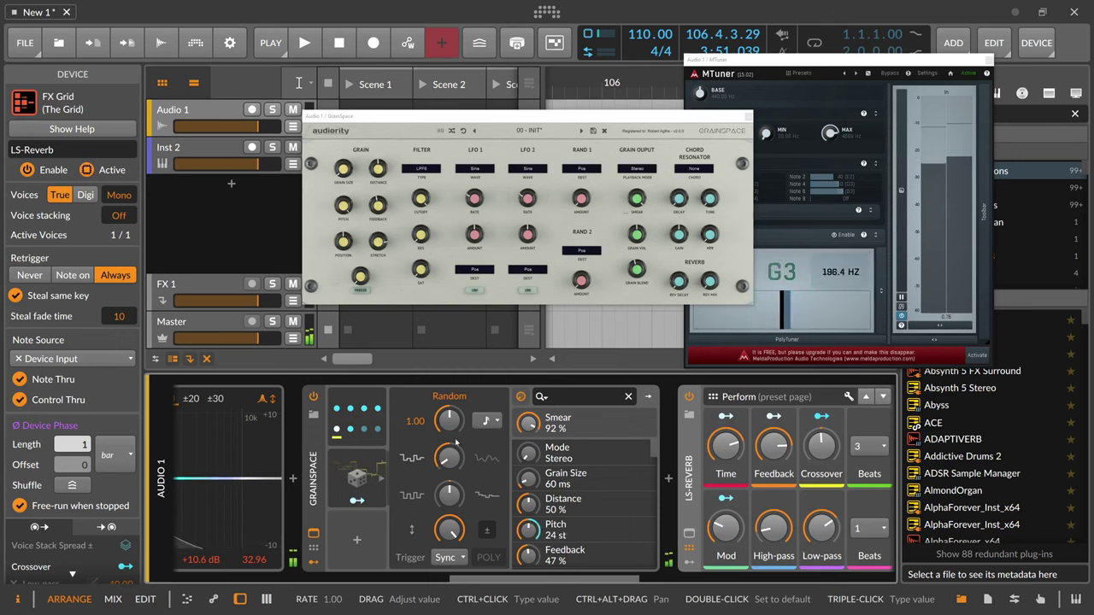
pyautogui.click(366, 464)
pyautogui.click(366, 465)
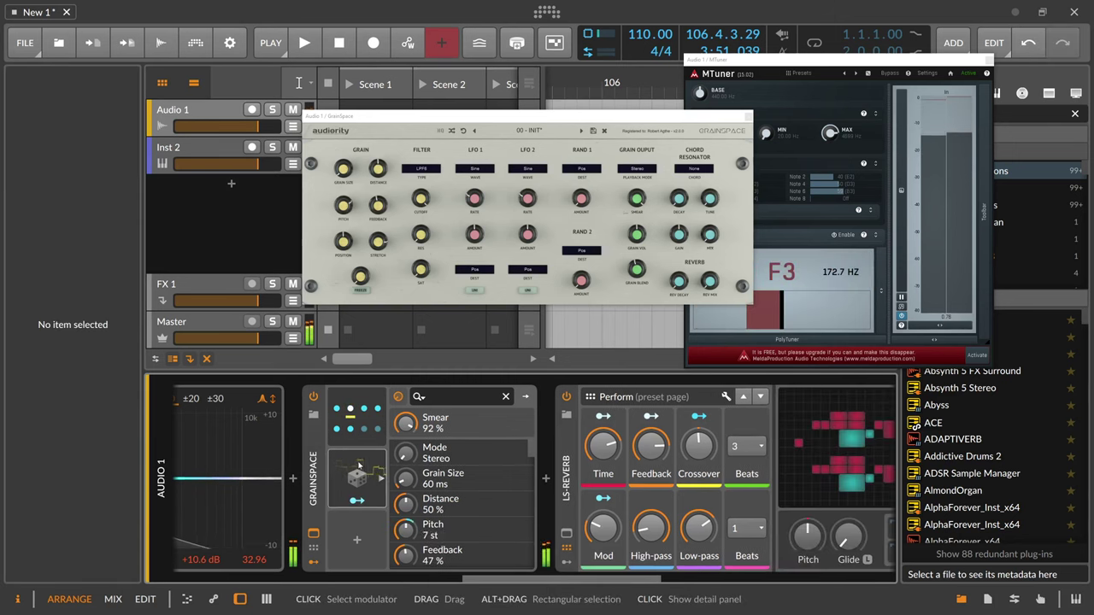
pyautogui.moveTo(519, 580); pyautogui.dragTo(489, 581)
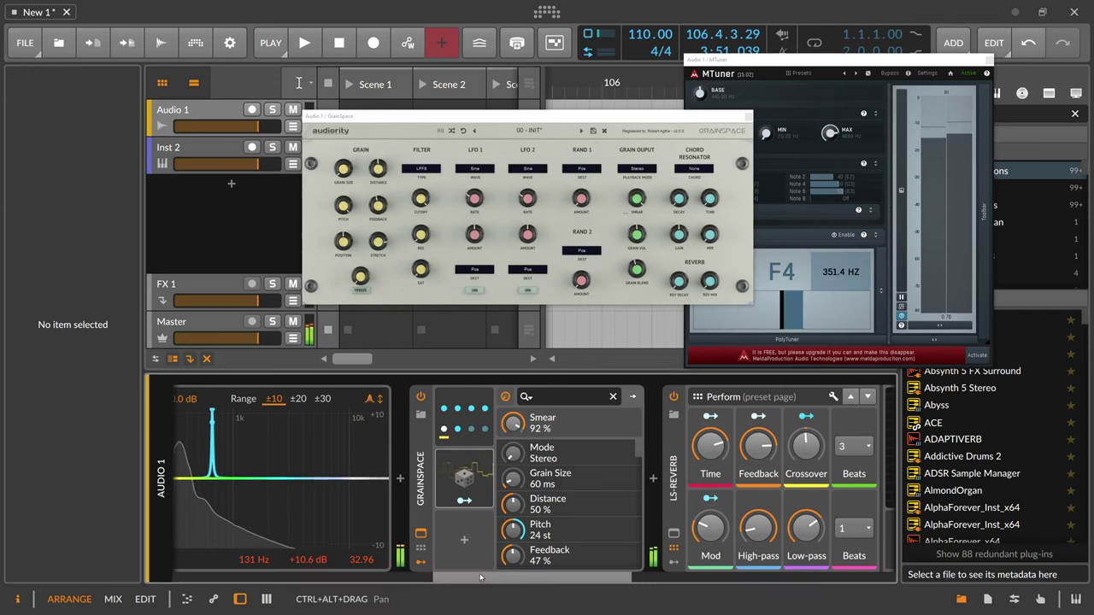
pyautogui.moveTo(478, 578); pyautogui.dragTo(441, 579)
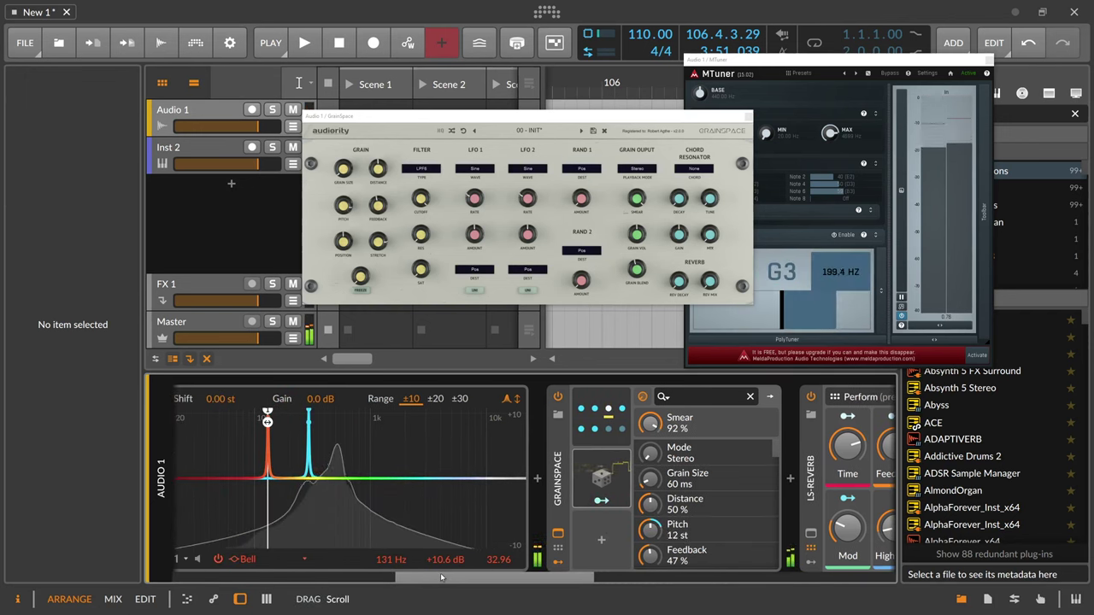
pyautogui.moveTo(441, 579); pyautogui.dragTo(221, 579)
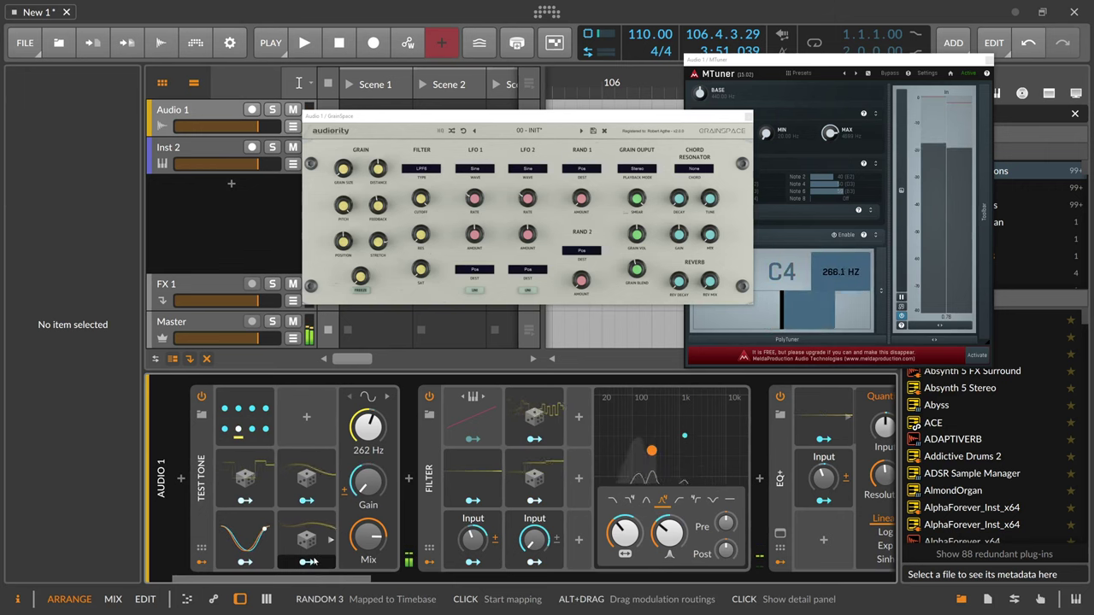
pyautogui.click(249, 425)
pyautogui.click(256, 417)
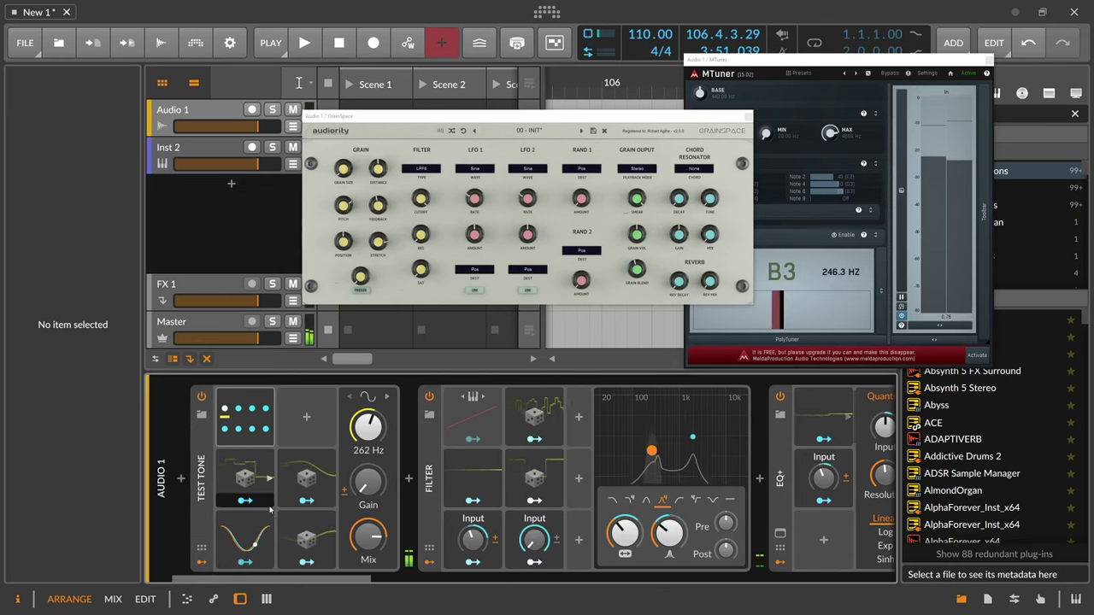
# Set the Peak Limiter's input gain to +17.6 dB
pyautogui.moveTo(272, 578); pyautogui.dragTo(790, 586)
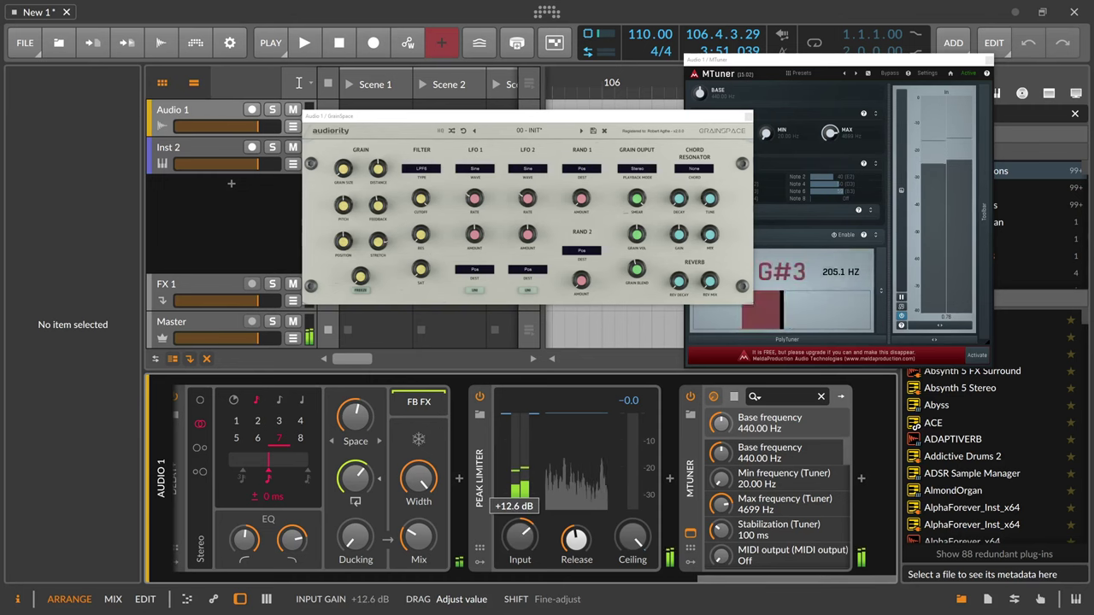
pyautogui.moveTo(520, 537); pyautogui.dragTo(521, 531)
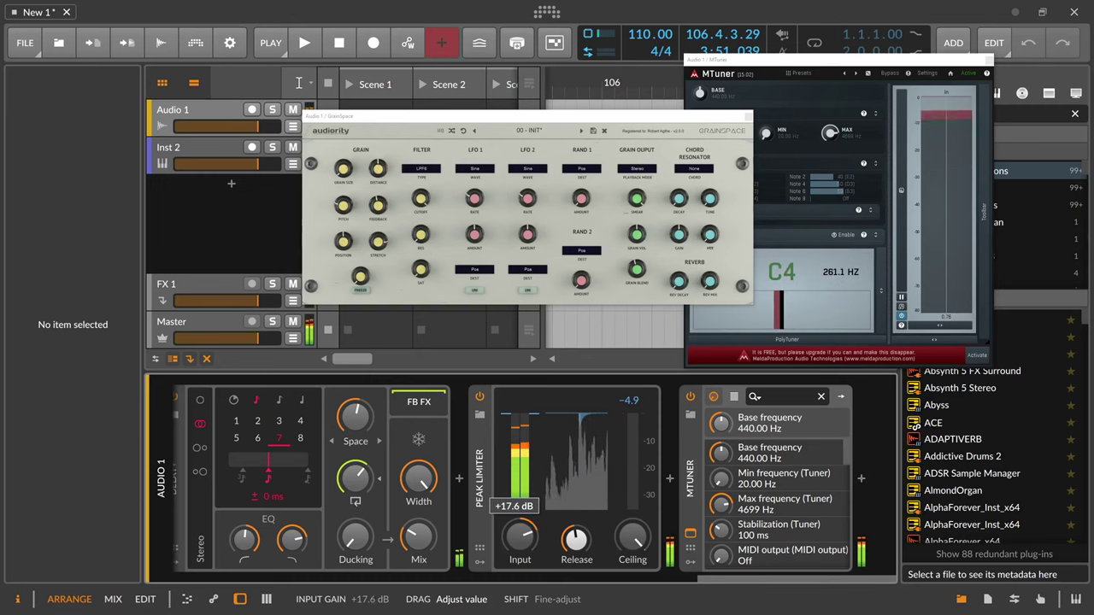
# Close the GrainSpace and MTuner plug-in windows and set the Test Tone's frequency to 131 Hz
pyautogui.moveTo(705, 580); pyautogui.dragTo(178, 587)
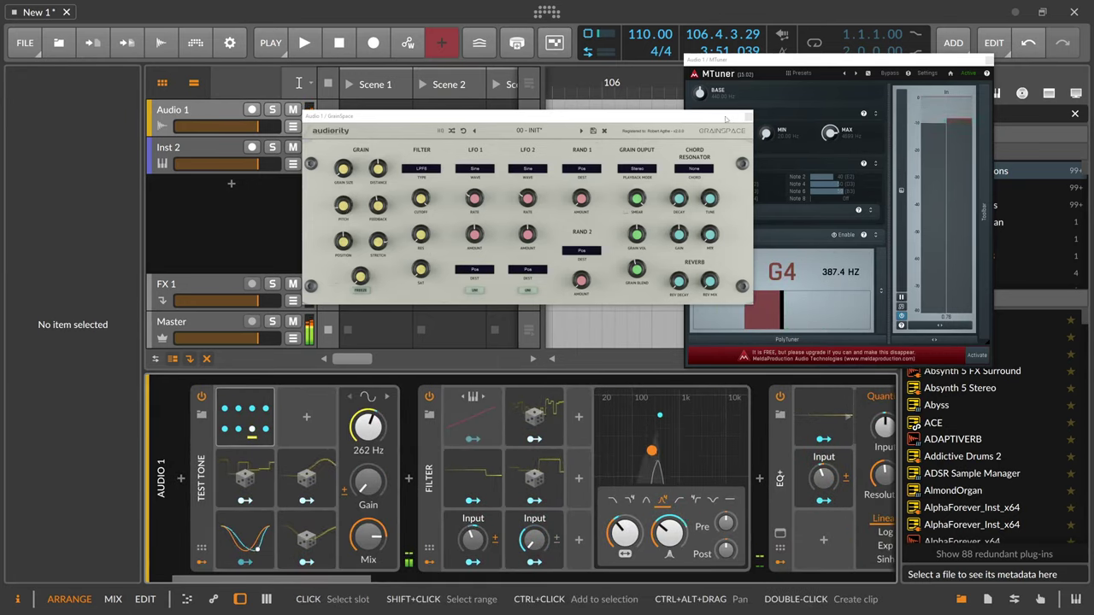
pyautogui.click(747, 115)
pyautogui.click(987, 60)
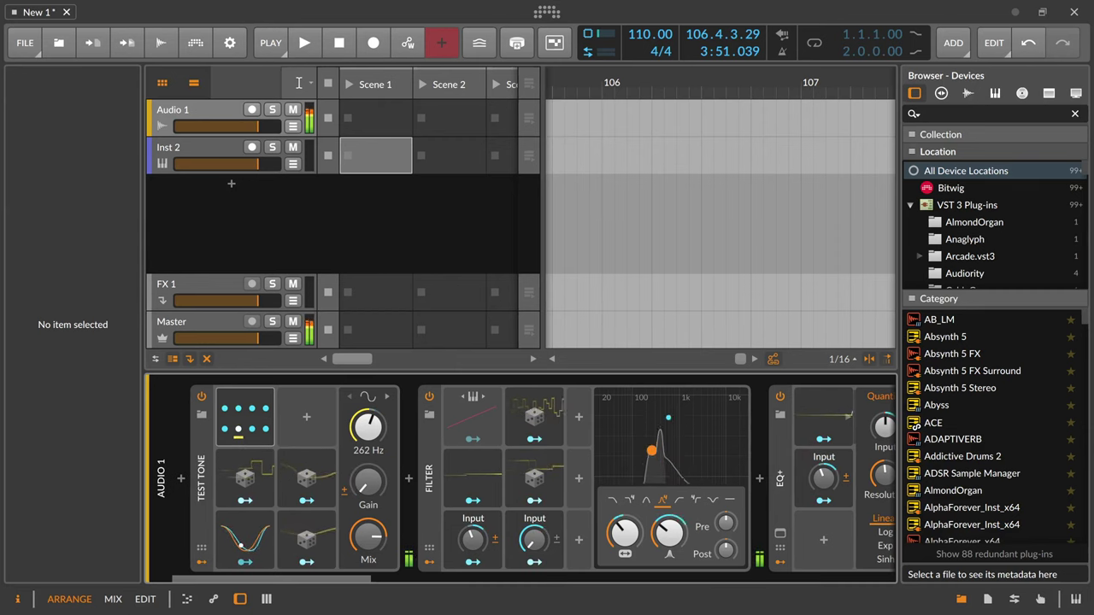
pyautogui.click(373, 433)
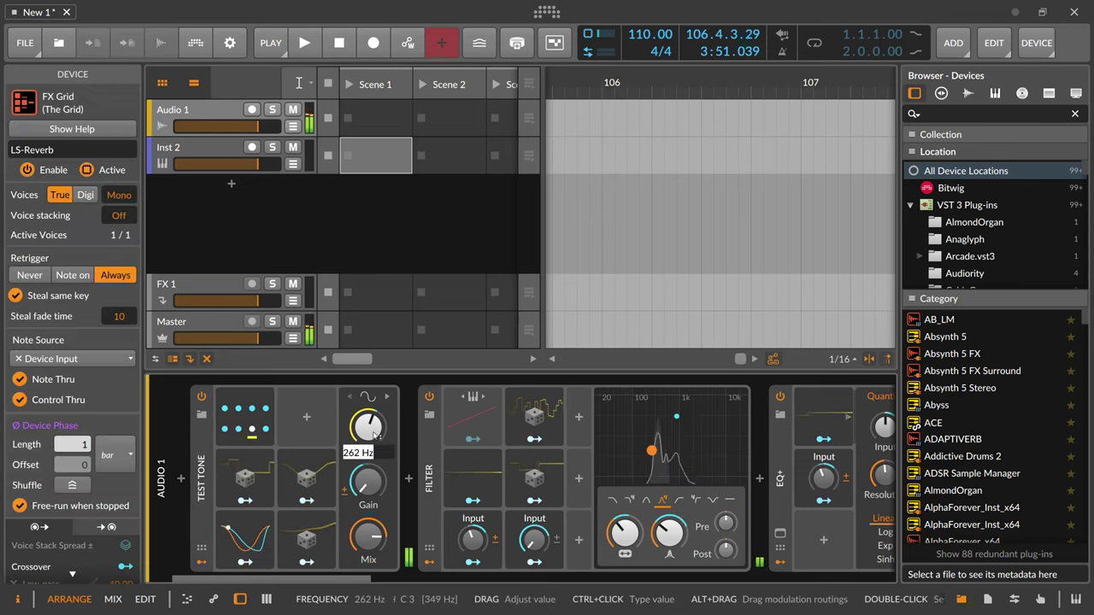
pyautogui.press('Return')
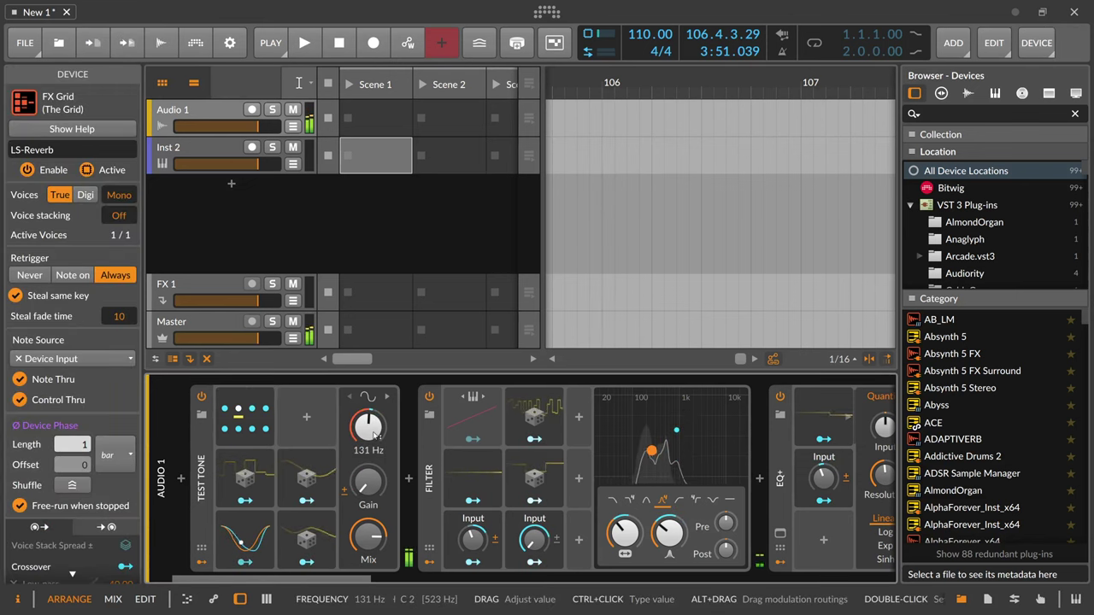